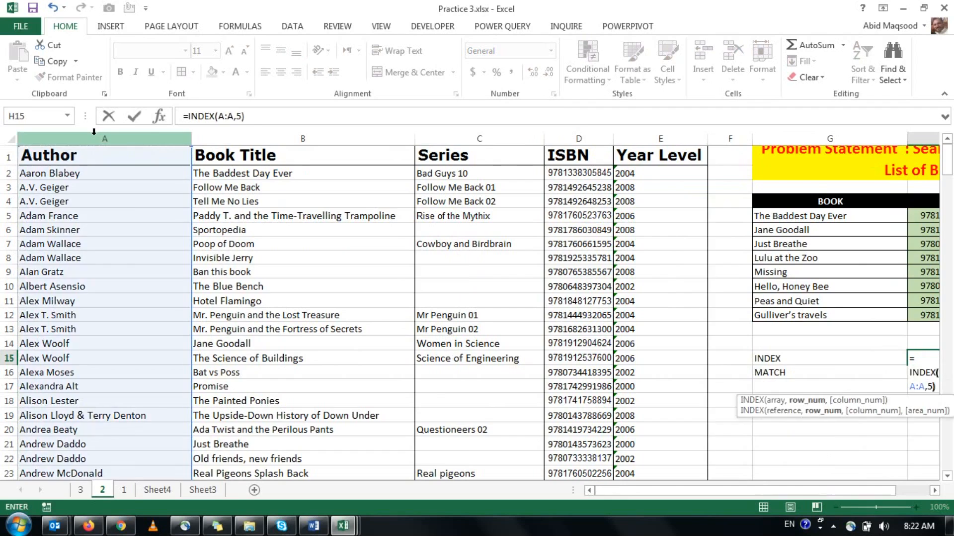
Clear the trial INDEX formula from cell H15.
{"action": "key", "text": "Home"}
{"action": "key", "text": "Up"}
{"action": "key", "text": "Up"}
{"action": "key", "text": "Up"}
{"action": "key", "text": "Up"}
{"action": "key", "text": "Up"}
{"action": "key", "text": "Up"}
{"action": "key", "text": "Up"}
{"action": "key", "text": "Up"}
{"action": "key", "text": "Up"}
{"action": "key", "text": "Up"}
{"action": "left_click", "coordinate": [934, 490]}
{"action": "left_click", "coordinate": [778, 358]}
{"action": "key", "text": "Delete"}
Enter =MATCH(G12,B:B,0) in H16 to find the row of Gulliver's travels in the book title column.
{"action": "left_click", "coordinate": [748, 376]}
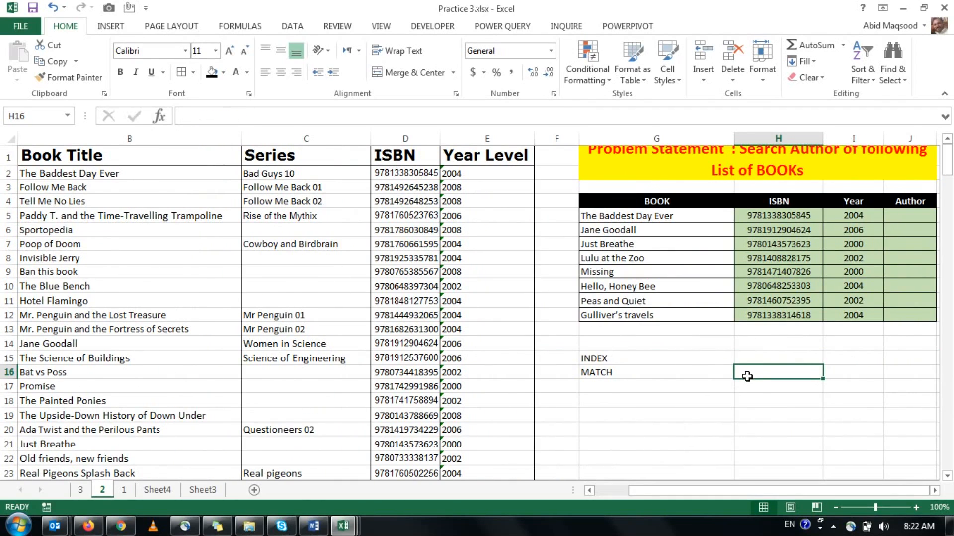
{"action": "type", "text": "=MATCH("}
{"action": "left_click", "coordinate": [646, 315]}
{"action": "type", "text": ","}
{"action": "left_click", "coordinate": [93, 139]}
{"action": "type", "text": ","}
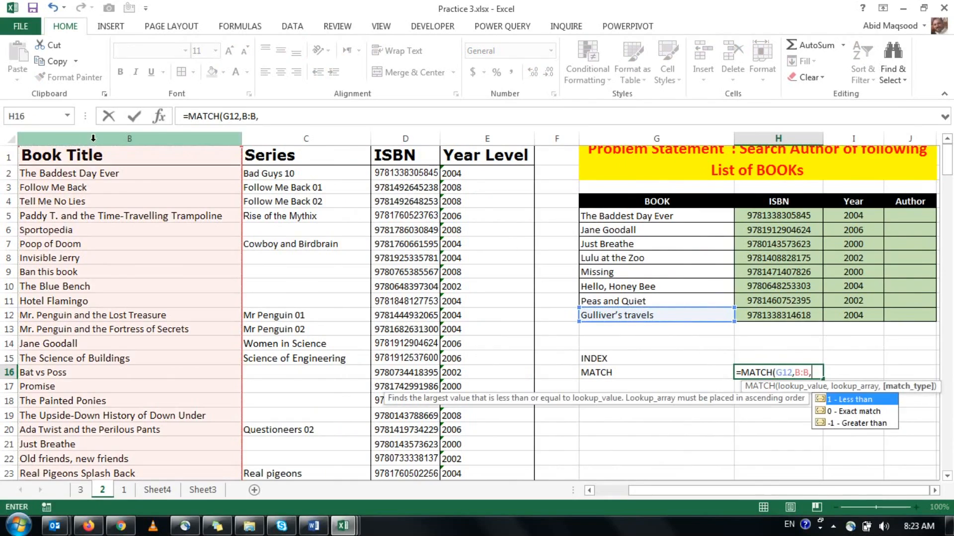
{"action": "type", "text": "0)"}
{"action": "key", "text": "ctrl+Return"}
Check the matched title's row in the book list, and clear the INDEX and MATCH trial area G15:H16.
{"action": "scroll", "coordinate": [74, 348], "scroll_direction": "down", "scroll_amount": 18}
{"action": "left_click", "coordinate": [50, 368]}
{"action": "scroll", "coordinate": [50, 368], "scroll_direction": "up", "scroll_amount": 18}
{"action": "left_click_drag", "start_coordinate": [646, 357], "coordinate": [798, 371]}
{"action": "key", "text": "Delete"}
Start an INDEX formula in the first Author cell, J5, using the absolute author range $A$1:$A$235.
{"action": "left_click", "coordinate": [910, 215]}
{"action": "type", "text": "=INDEX("}
{"action": "left_click", "coordinate": [589, 489]}
{"action": "left_click", "coordinate": [86, 158]}
{"action": "key", "text": "ctrl+shift+Down"}
{"action": "key", "text": "F4"}
Nest MATCH($G5,$B:$B,0) as the row number in J5 and enter the completed INDEX formula.
{"action": "type", "text": ",MATCH("}
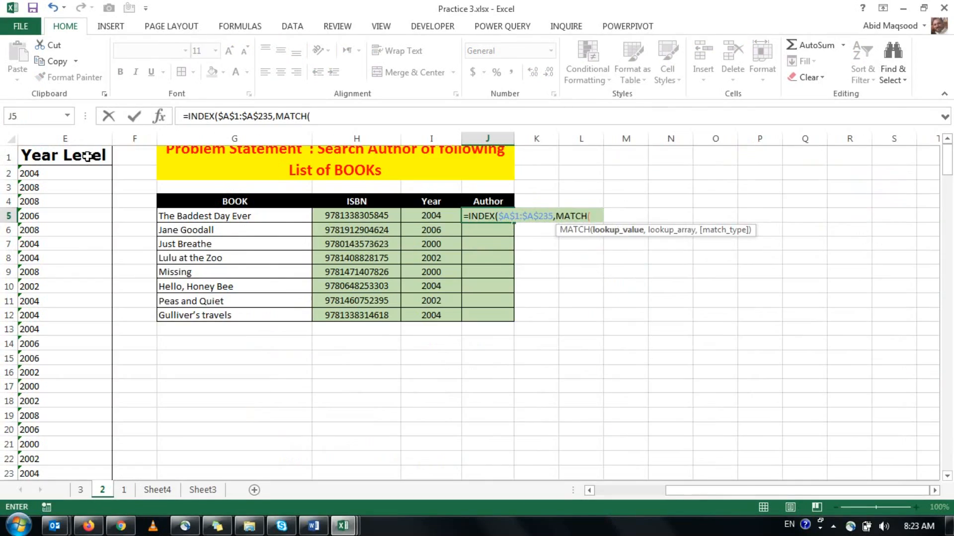
{"action": "key", "text": "Left"}
{"action": "key", "text": "Left"}
{"action": "key", "text": "Left"}
{"action": "key", "text": "F4"}
{"action": "key", "text": "F4"}
{"action": "key", "text": "F4"}
{"action": "type", "text": ","}
{"action": "left_click_drag", "start_coordinate": [684, 490], "coordinate": [612, 495]}
{"action": "left_click", "coordinate": [314, 137]}
{"action": "type", "text": ",0))"}
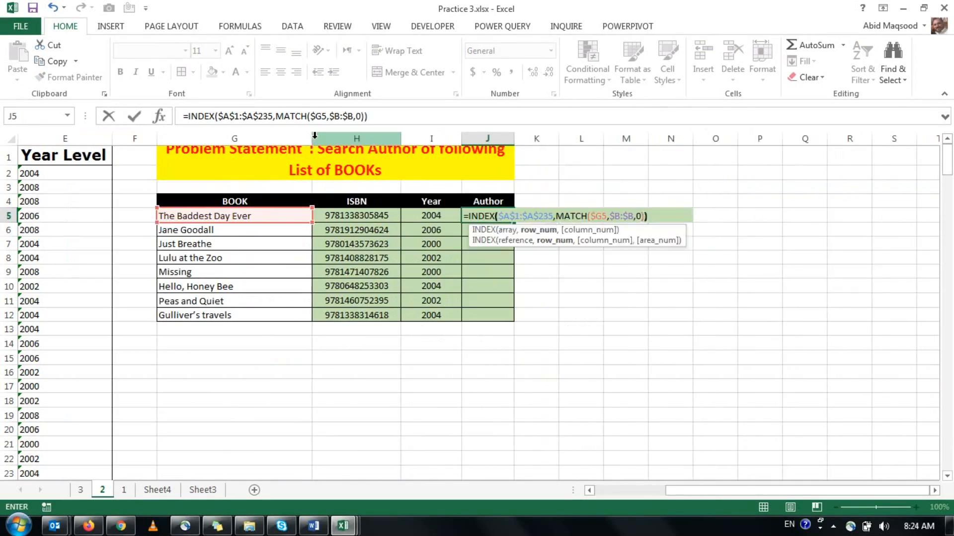
{"action": "key", "text": "Return"}
Fill the J5 formula down the Author column and auto-fit the width of column J.
{"action": "left_click", "coordinate": [497, 216]}
{"action": "double_click", "coordinate": [515, 222]}
{"action": "double_click", "coordinate": [514, 139]}
{"action": "left_click", "coordinate": [497, 216]}
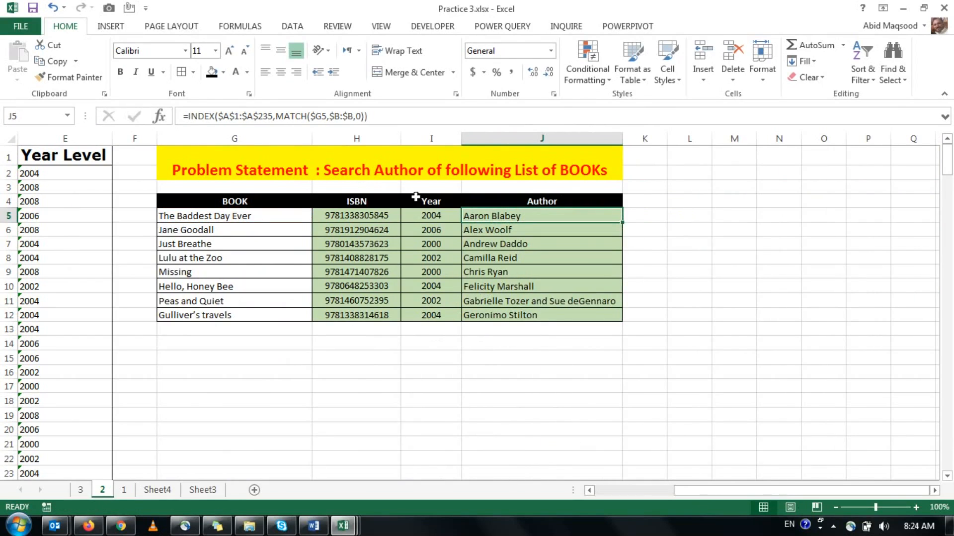
Remove the row numbers from the $A$1:$A$235 range in J5's INDEX formula and refill the Author column.
{"action": "left_click", "coordinate": [237, 116]}
{"action": "key", "text": "BackSpace"}
{"action": "key", "text": "BackSpace"}
{"action": "key", "text": "Right"}
{"action": "key", "text": "Right"}
{"action": "key", "text": "Right"}
{"action": "key", "text": "Delete"}
{"action": "key", "text": "Delete"}
{"action": "key", "text": "Delete"}
{"action": "key", "text": "Delete"}
{"action": "key", "text": "Return"}
{"action": "left_click", "coordinate": [496, 215]}
{"action": "double_click", "coordinate": [622, 222]}
{"action": "left_click", "coordinate": [496, 329]}
Enter an INDEX and MATCH formula in H5 that returns the ISBN from column D by exactly matching G5 in column B.
{"action": "left_click_drag", "start_coordinate": [687, 491], "coordinate": [626, 492]}
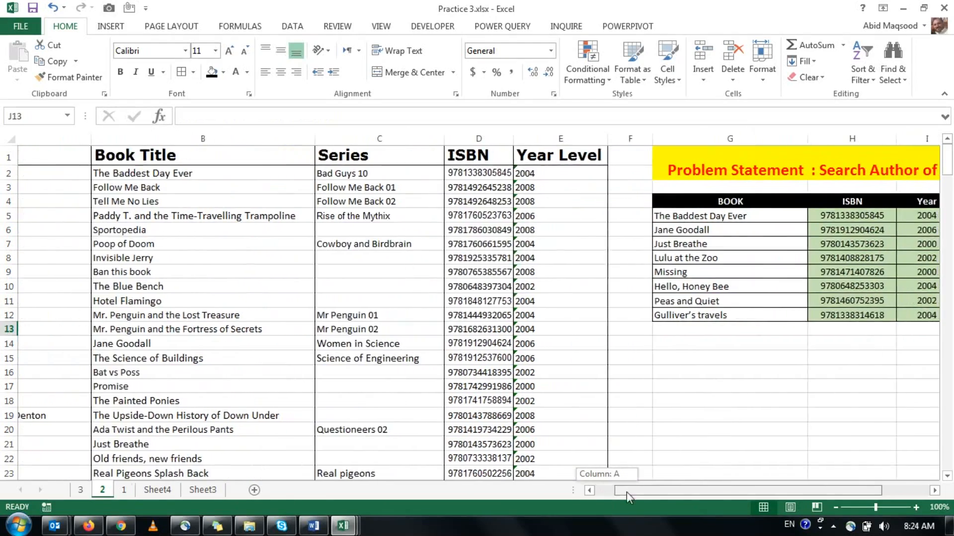
{"action": "left_click", "coordinate": [778, 216]}
{"action": "type", "text": "=INDEX("}
{"action": "left_click", "coordinate": [425, 139]}
{"action": "key", "text": "F5"}
{"action": "key", "text": "Escape"}
{"action": "key", "text": "F4"}
{"action": "type", "text": ",MATCH("}
{"action": "key", "text": "Left"}
{"action": "type", "text": ","}
{"action": "left_click", "coordinate": [197, 139]}
{"action": "type", "text": ",0))"}
{"action": "left_click", "coordinate": [807, 213]}
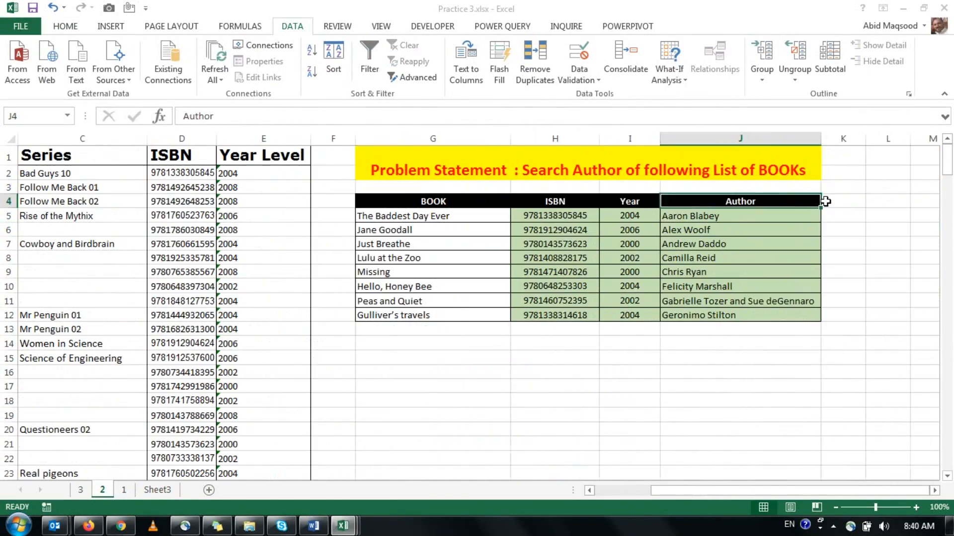
Switch to sheet 3 and clear the function names listed below the author table.
{"action": "key", "text": "Down"}
{"action": "key", "text": "ctrl+Page_Up"}
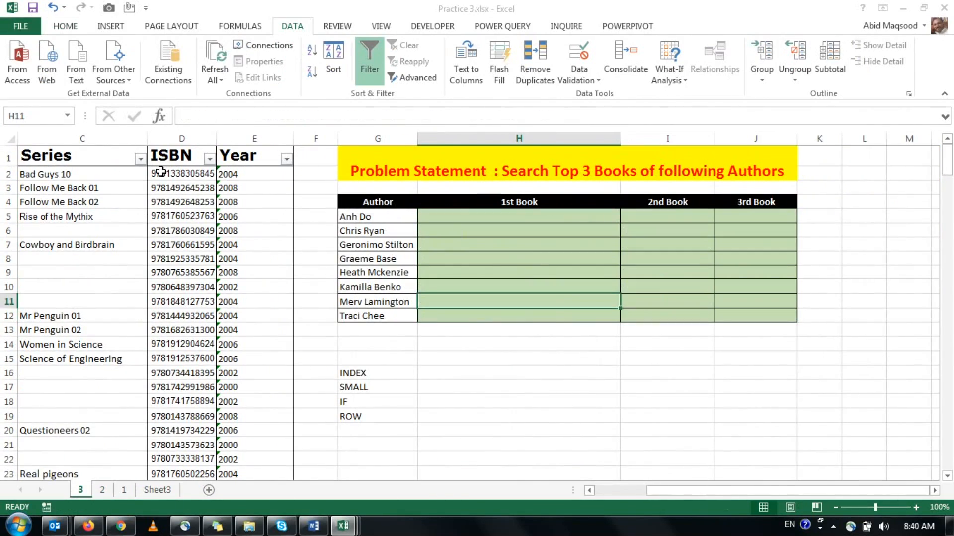
{"action": "left_click_drag", "start_coordinate": [315, 359], "coordinate": [398, 444]}
{"action": "left_click", "coordinate": [519, 217]}
{"action": "left_click", "coordinate": [668, 217]}
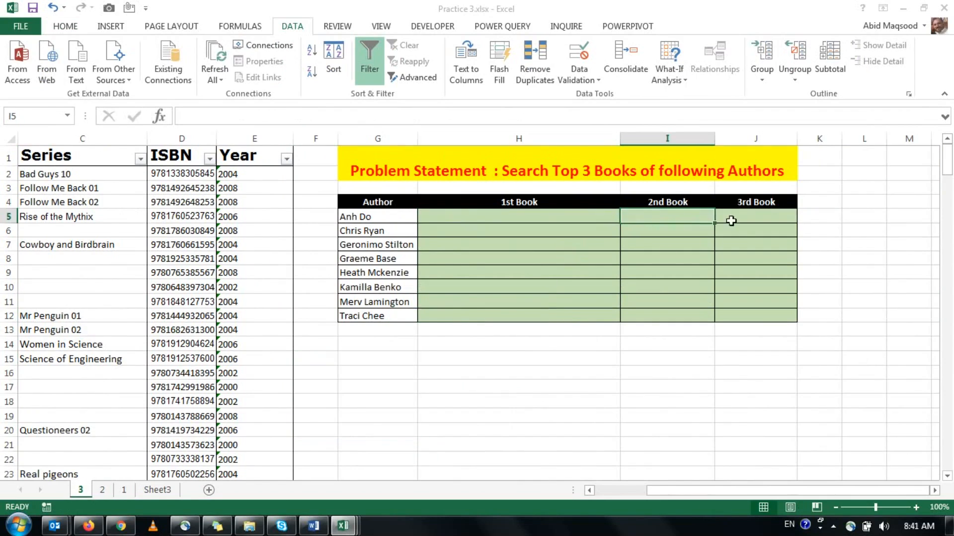
{"action": "left_click", "coordinate": [731, 218]}
Filter the Author column for "anh" and examine the book titles listed for that author.
{"action": "left_click_drag", "start_coordinate": [745, 490], "coordinate": [691, 490]}
{"action": "left_click", "coordinate": [185, 159]}
{"action": "left_click", "coordinate": [99, 278]}
{"action": "type", "text": "anh"}
{"action": "left_click", "coordinate": [101, 423]}
{"action": "left_click", "coordinate": [218, 172]}
{"action": "key", "text": "Left"}
{"action": "key", "text": "Right"}
{"action": "key", "text": "Left"}
{"action": "left_click", "coordinate": [200, 191]}
{"action": "left_click", "coordinate": [303, 314]}
Turn off filtering on the book list and return to the top 3 books table.
{"action": "left_click", "coordinate": [369, 64]}
{"action": "left_click", "coordinate": [323, 155]}
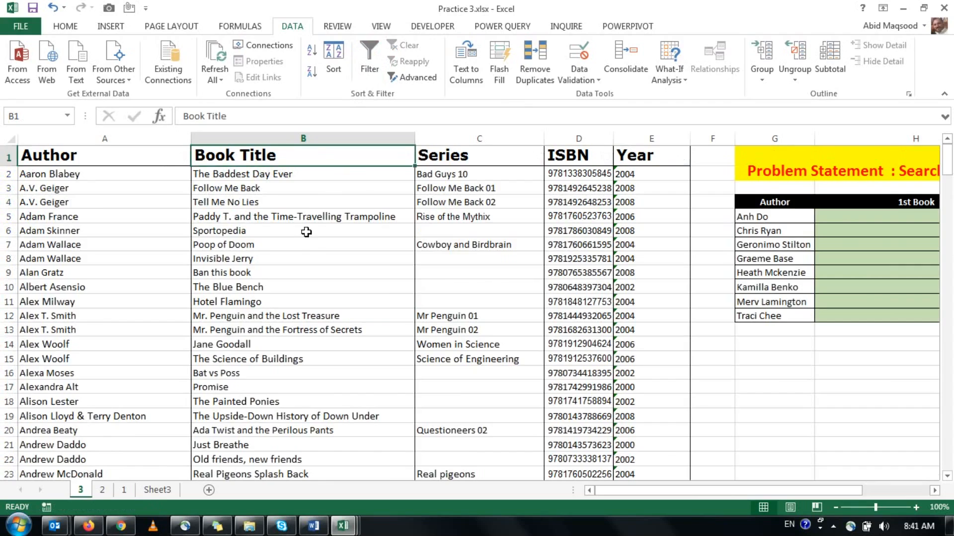
{"action": "left_click_drag", "start_coordinate": [735, 490], "coordinate": [761, 490]}
{"action": "left_click", "coordinate": [878, 216]}
List the function names INDEX, SMALL, IF and ROW in cells G15 to G18.
{"action": "left_click", "coordinate": [390, 358]}
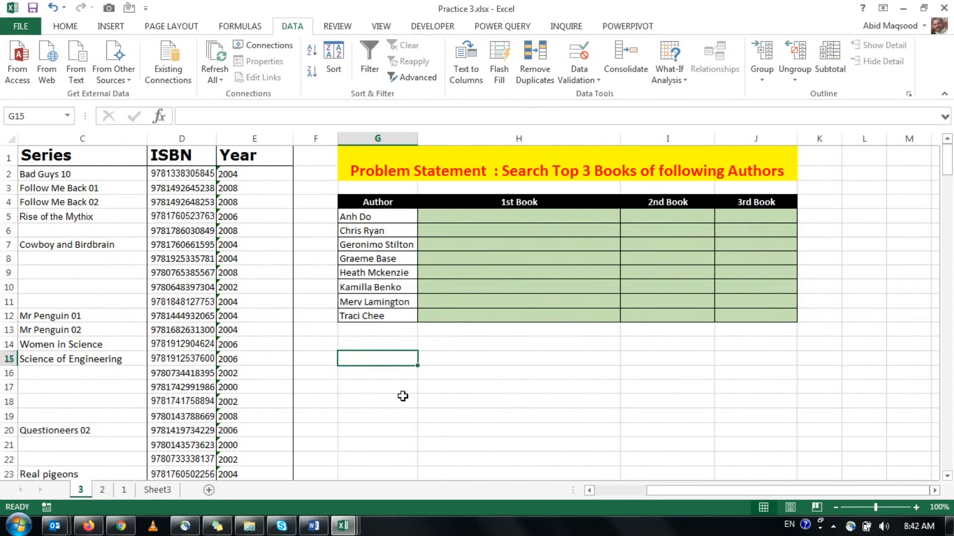
{"action": "type", "text": "INDEX"}
{"action": "key", "text": "Return"}
{"action": "type", "text": "SMALL"}
{"action": "key", "text": "Return"}
{"action": "type", "text": "IF"}
{"action": "key", "text": "Return"}
{"action": "type", "text": "ROW"}
{"action": "key", "text": "Return"}
{"action": "key", "text": "ctrl+Up"}
{"action": "key", "text": "ctrl+Up"}
{"action": "key", "text": "ctrl+shift+Down"}
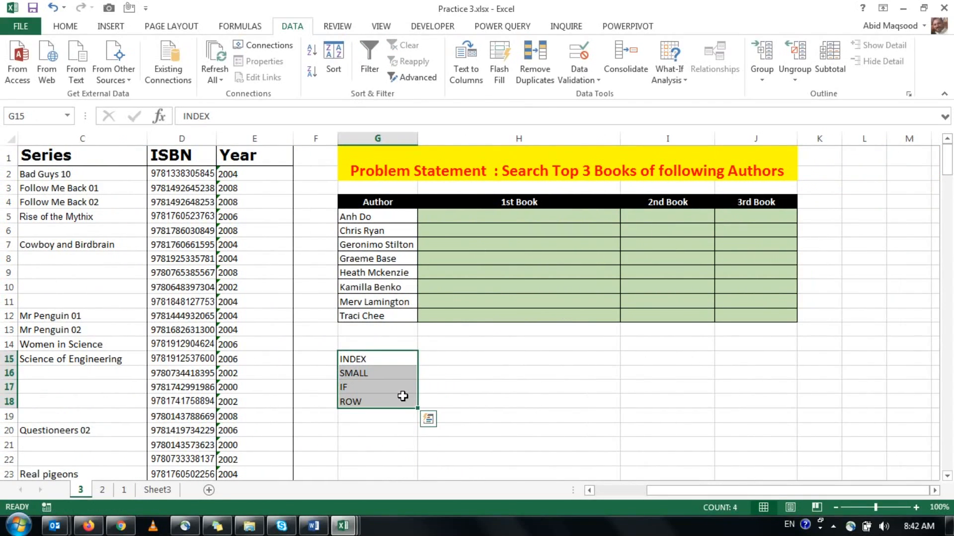
{"action": "key", "text": "ctrl+shift+Up"}
Try a SMALL formula in H16 that returns the smallest year from the absolute range E2:E11.
{"action": "key", "text": "Right"}
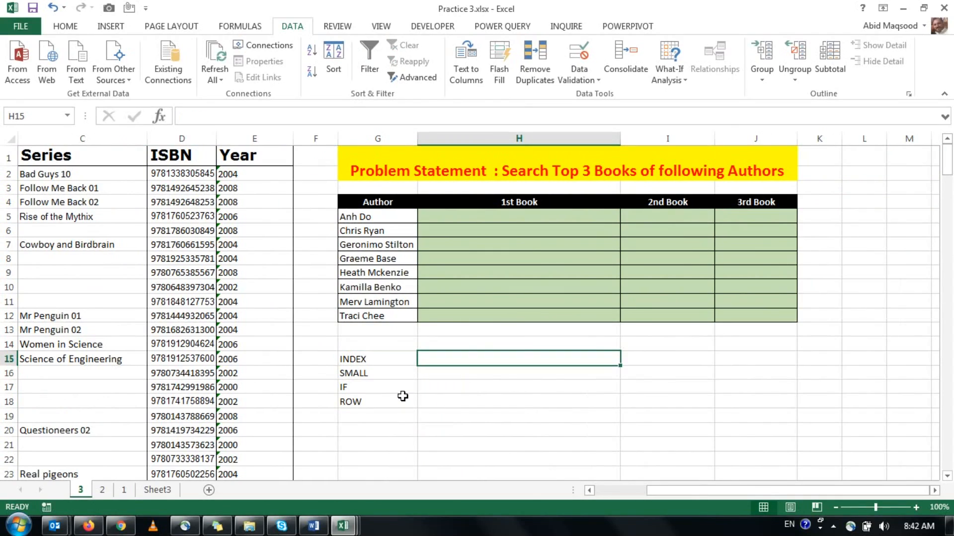
{"action": "key", "text": "Down"}
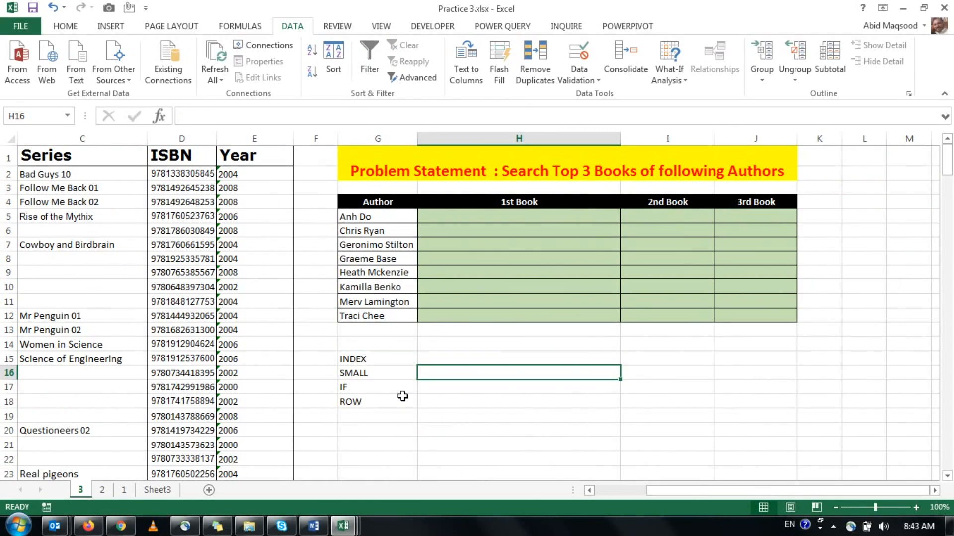
{"action": "type", "text": "=SMALL("}
{"action": "left_click_drag", "start_coordinate": [254, 174], "coordinate": [250, 303]}
{"action": "key", "text": "F4"}
{"action": "type", "text": ",1)"}
{"action": "key", "text": "Return"}
Convert the years in E2:E22 from text to numbers and clear the SMALL trial formula from H16.
{"action": "left_click_drag", "start_coordinate": [254, 174], "coordinate": [255, 459]}
{"action": "left_click", "coordinate": [205, 174]}
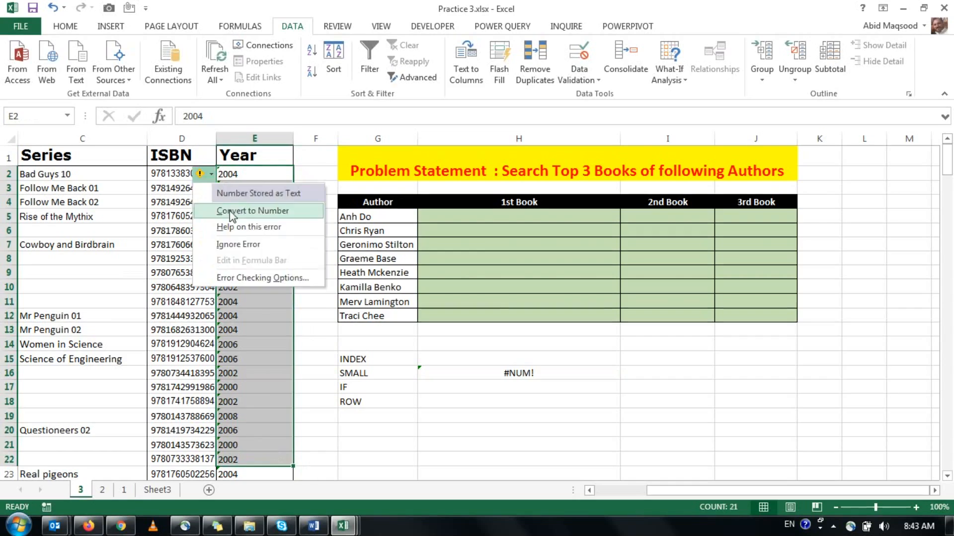
{"action": "left_click", "coordinate": [253, 210]}
{"action": "key", "text": "Up"}
{"action": "key", "text": "Delete"}
Try the formula =IF(90=90,TRUE,FALSE) in H17 and clear the cell again.
{"action": "key", "text": "Down"}
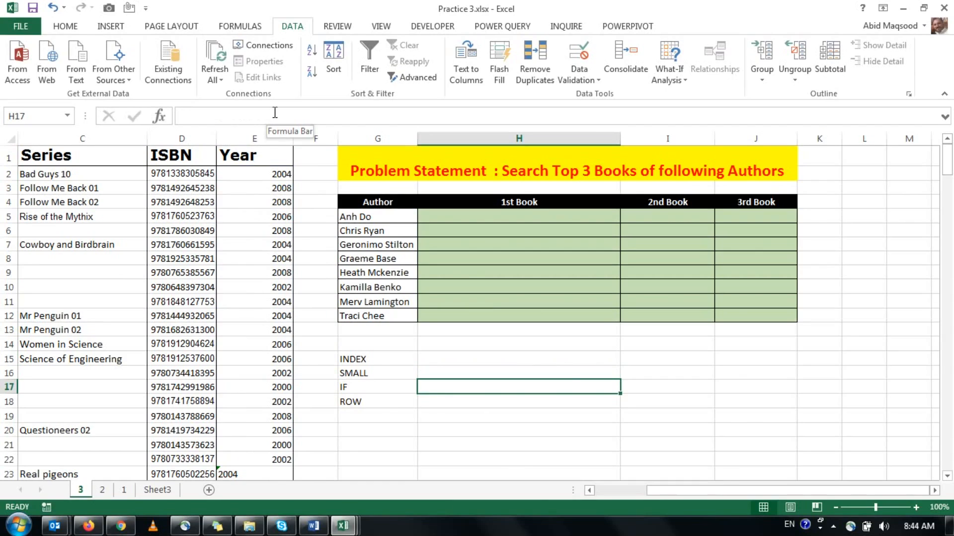
{"action": "type", "text": "=IF(90=90,TRUE,FALSE)"}
{"action": "key", "text": "Return"}
{"action": "key", "text": "Up"}
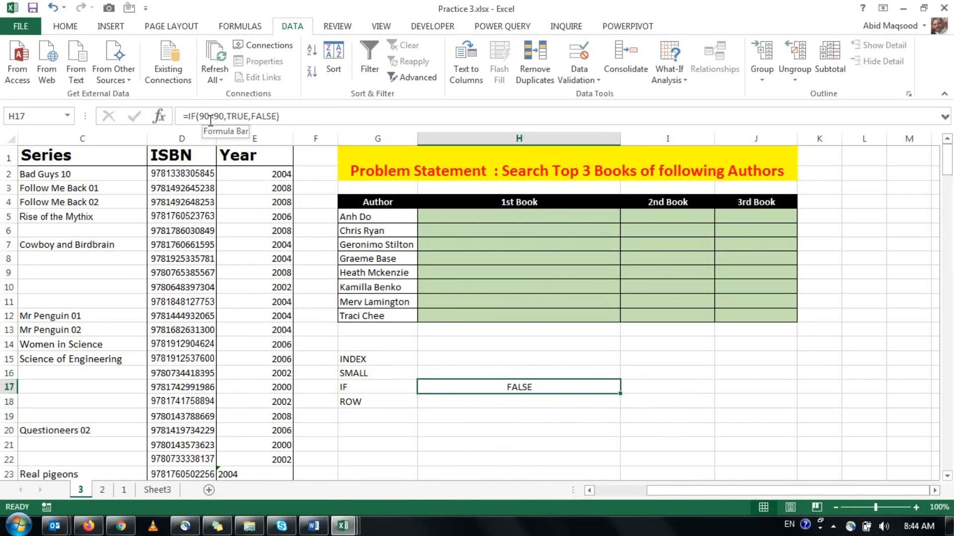
{"action": "key", "text": "Delete"}
Try a ROW formula in H18 that references cell E22, and clear the cell again.
{"action": "key", "text": "Down"}
{"action": "type", "text": "=ROW("}
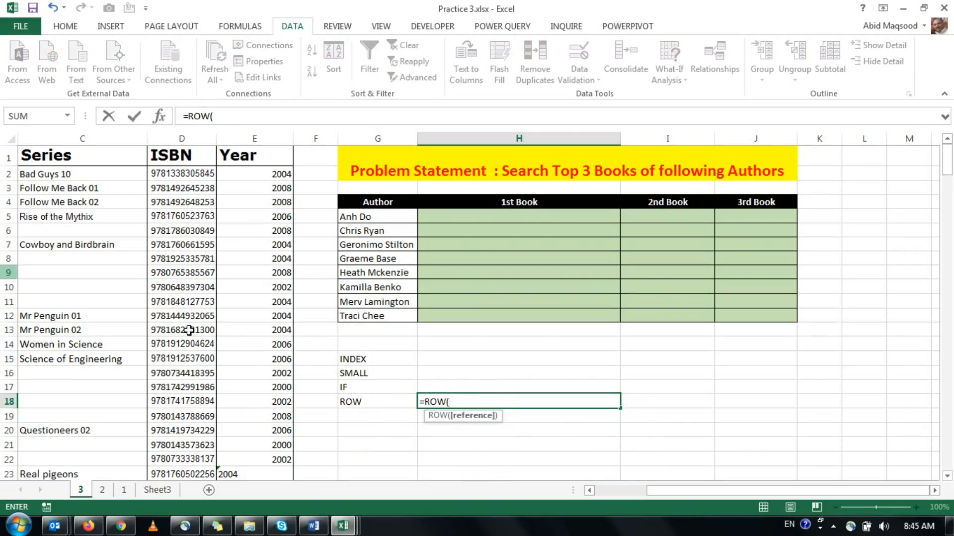
{"action": "left_click", "coordinate": [286, 458]}
{"action": "key", "text": "ctrl+Return"}
{"action": "key", "text": "Delete"}
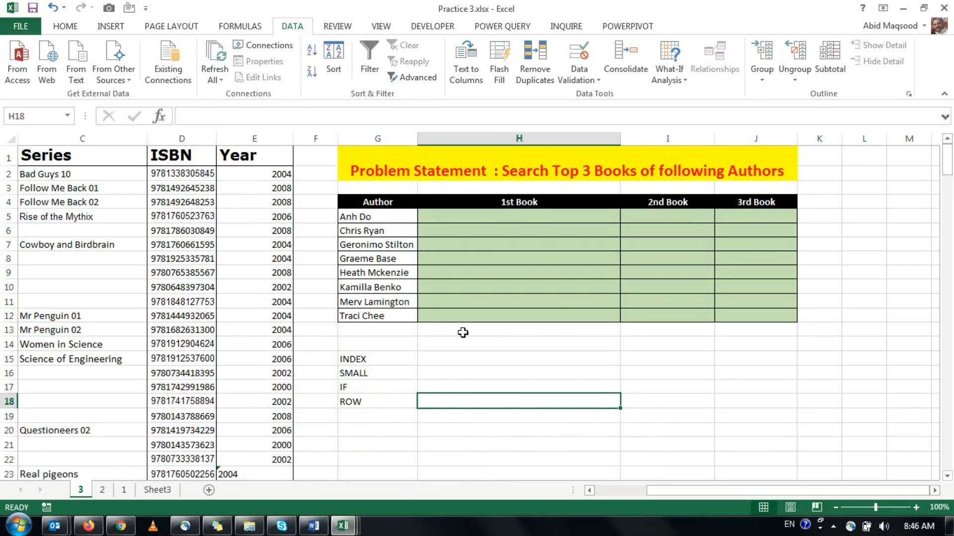
{"action": "key", "text": "Up"}
{"action": "key", "text": "Up"}
{"action": "key", "text": "Up"}
{"action": "key", "text": "Up"}
{"action": "key", "text": "Up"}
{"action": "key", "text": "Left"}
{"action": "key", "text": "Up"}
{"action": "key", "text": "Up"}
{"action": "key", "text": "Up"}
{"action": "key", "text": "Up"}
{"action": "key", "text": "Up"}
{"action": "key", "text": "Up"}
{"action": "key", "text": "Up"}
{"action": "key", "text": "Down"}
{"action": "key", "text": "Down"}
{"action": "key", "text": "Down"}
{"action": "key", "text": "Down"}
{"action": "key", "text": "Down"}
{"action": "key", "text": "Down"}
{"action": "key", "text": "Down"}
{"action": "key", "text": "Down"}
{"action": "key", "text": "Down"}
Start an INDEX formula in H15 using the absolute book title range $B$1:$B$235.
{"action": "key", "text": "Right"}
{"action": "type", "text": "=INDEX("}
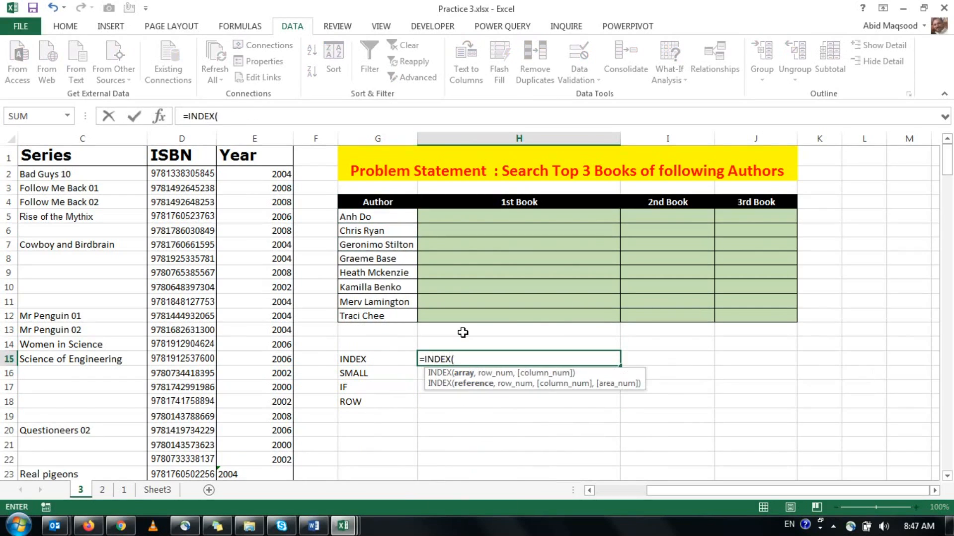
{"action": "key", "text": "Left"}
{"action": "key", "text": "Left"}
{"action": "key", "text": "Left"}
{"action": "key", "text": "Left"}
{"action": "key", "text": "Left"}
{"action": "key", "text": "Left"}
{"action": "left_click", "coordinate": [106, 154]}
{"action": "key", "text": "ctrl+shift+Down"}
{"action": "key", "text": "F4"}
Nest SMALL and IF as the row number in H15, with the logical test $G$5=$A$1:$A$235.
{"action": "type", "text": ",SMALL(IF("}
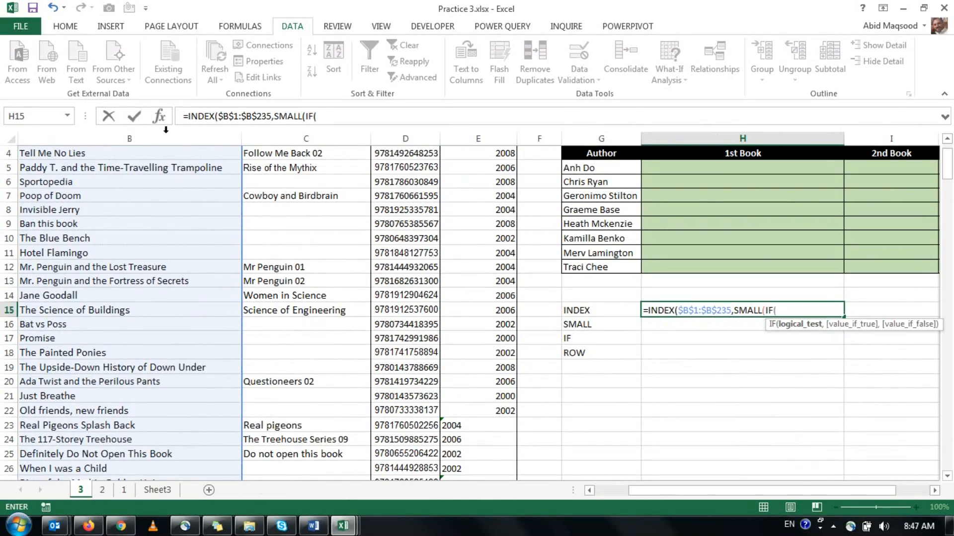
{"action": "left_click", "coordinate": [579, 168]}
{"action": "key", "text": "F4"}
{"action": "type", "text": "=$A$1:$A$235"}
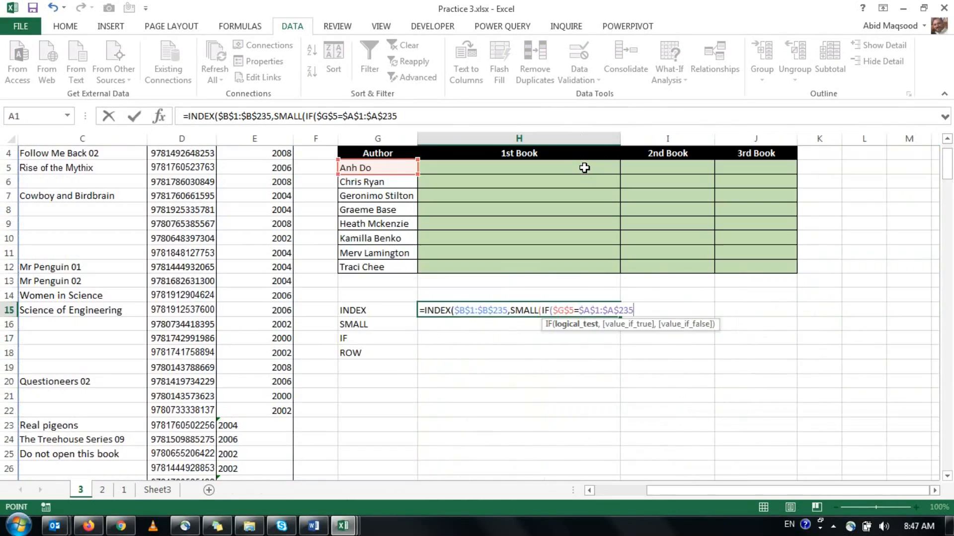
{"action": "type", "text": ",ROWS("}
Complete the H15 formula with ROWS($A$1:$A$235)-ROW($A$1)+1 as the value if true and 1 as the SMALL position, and enter it.
{"action": "key", "text": "ctrl+Home"}
{"action": "key", "text": "ctrl+shift+Down"}
{"action": "key", "text": "F4"}
{"action": "type", "text": ")-row("}
{"action": "key", "text": "ctrl+Home"}
{"action": "key", "text": "F4"}
{"action": "type", "text": ")+1"}
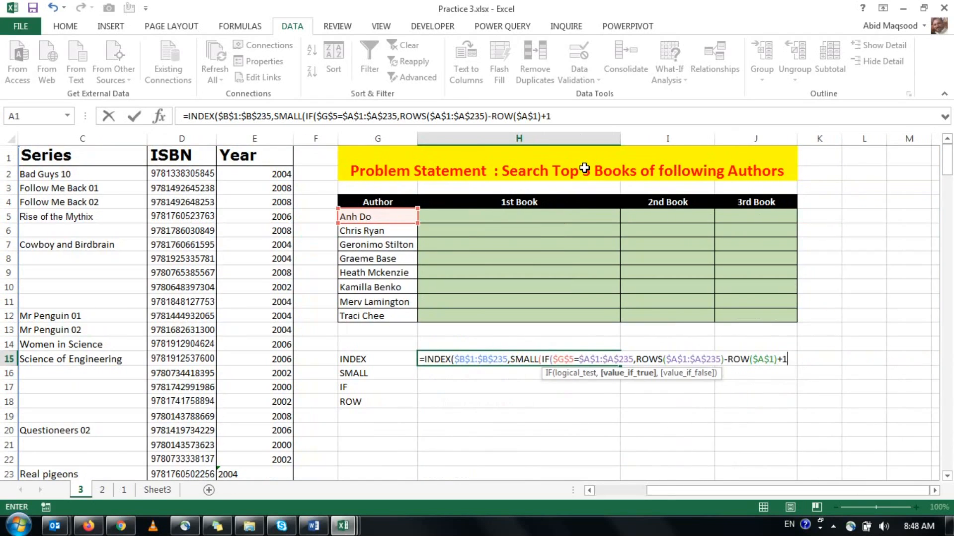
{"action": "type", "text": "),1))"}
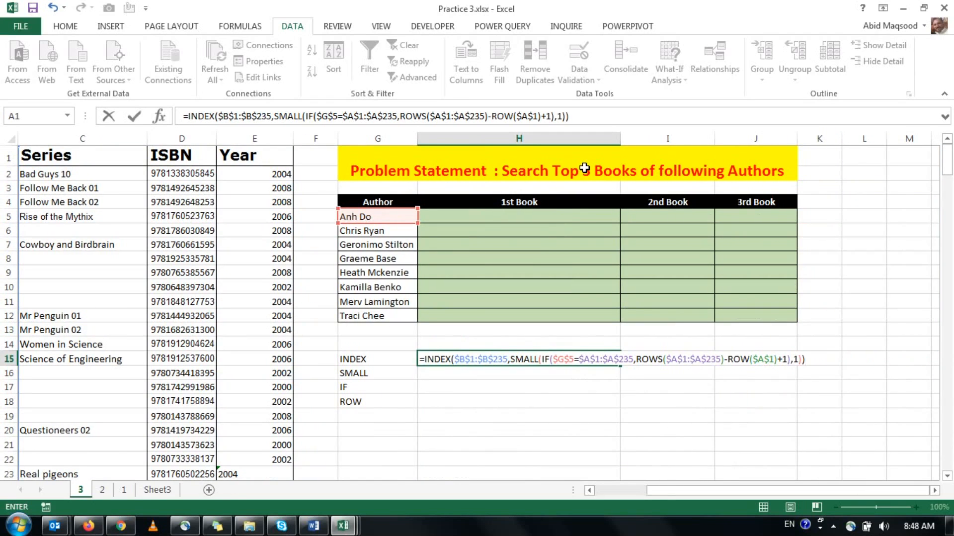
{"action": "key", "text": "Return"}
{"action": "key", "text": "Up"}
Filter the authors on sheet 2 for Anh Do to check the matching books, and return to sheet 3.
{"action": "left_click", "coordinate": [378, 216]}
{"action": "left_click", "coordinate": [102, 489]}
{"action": "left_click", "coordinate": [184, 158]}
{"action": "left_click", "coordinate": [106, 277]}
{"action": "type", "text": "ah"}
{"action": "key", "text": "Return"}
{"action": "key", "text": "ctrl+Page_Up"}
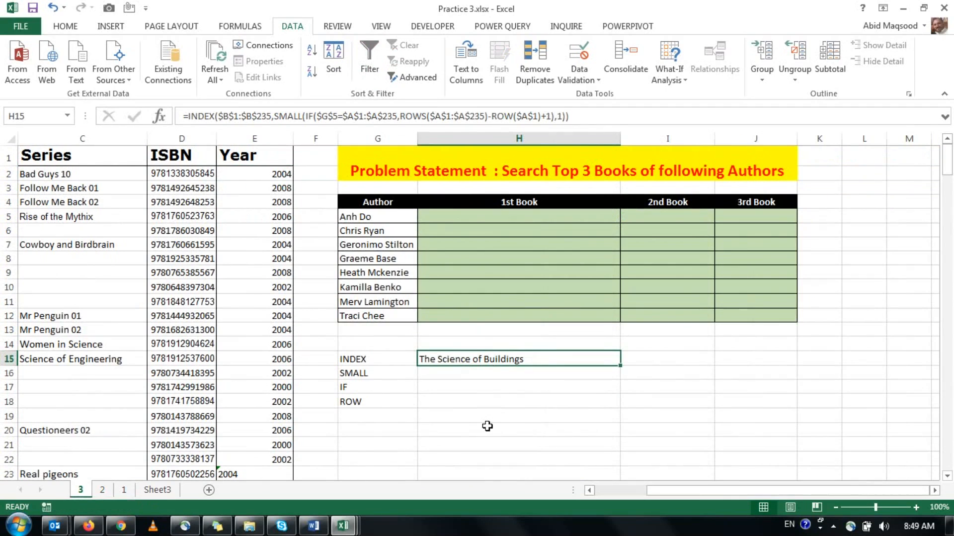
Re-enter the H15 formula as an array formula.
{"action": "key", "text": "F2"}
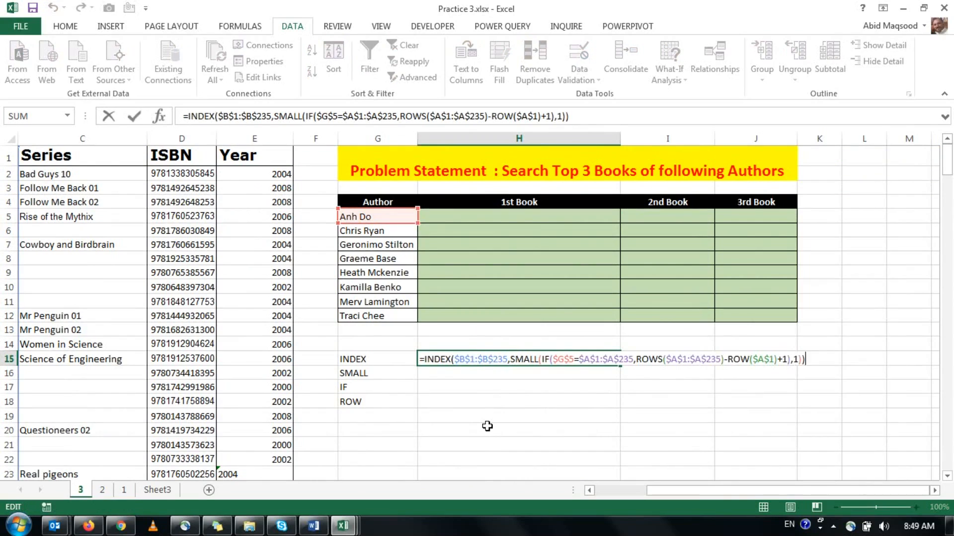
{"action": "key", "text": "ctrl+shift+Return"}
{"action": "key", "text": "F2"}
{"action": "key", "text": "ctrl+shift+Return"}
{"action": "key", "text": "F2"}
{"action": "key", "text": "Escape"}
Enter the array formula =INDEX($B$1:$B$235,SMALL(IF($G5=$A$1:$A$235,ROW($A$1:$A$235)-ROW($A$1)+1),1)) in H5 for the first author's 1st book.
{"action": "key", "text": "Up"}
{"action": "key", "text": "Up"}
{"action": "key", "text": "Up"}
{"action": "key", "text": "Up"}
{"action": "key", "text": "Up"}
{"action": "key", "text": "Up"}
{"action": "key", "text": "Up"}
{"action": "key", "text": "Up"}
{"action": "key", "text": "Up"}
{"action": "key", "text": "Up"}
{"action": "type", "text": "=INDEX($B$1:$B$235,SMALL(IF($G5=$A$1:$A$235,"}
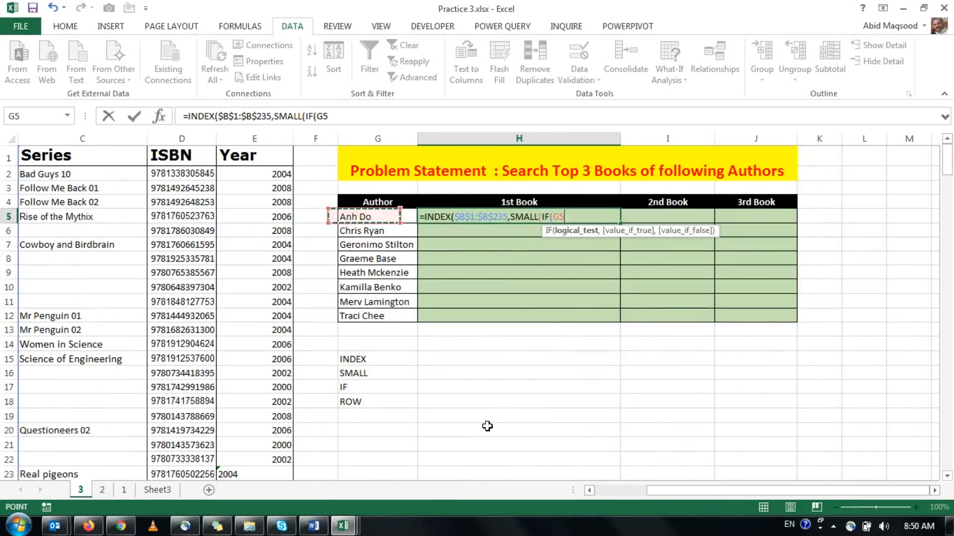
{"action": "type", "text": "ROW($A$1:$A$235)-ROW($A$1)+1"}
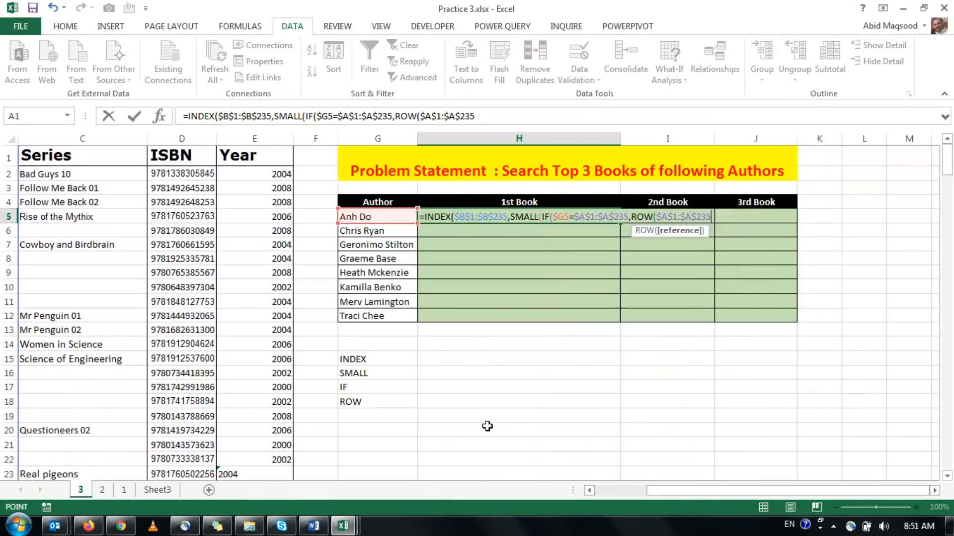
{"action": "type", "text": "),1))"}
{"action": "key", "text": "ctrl+shift+Return"}
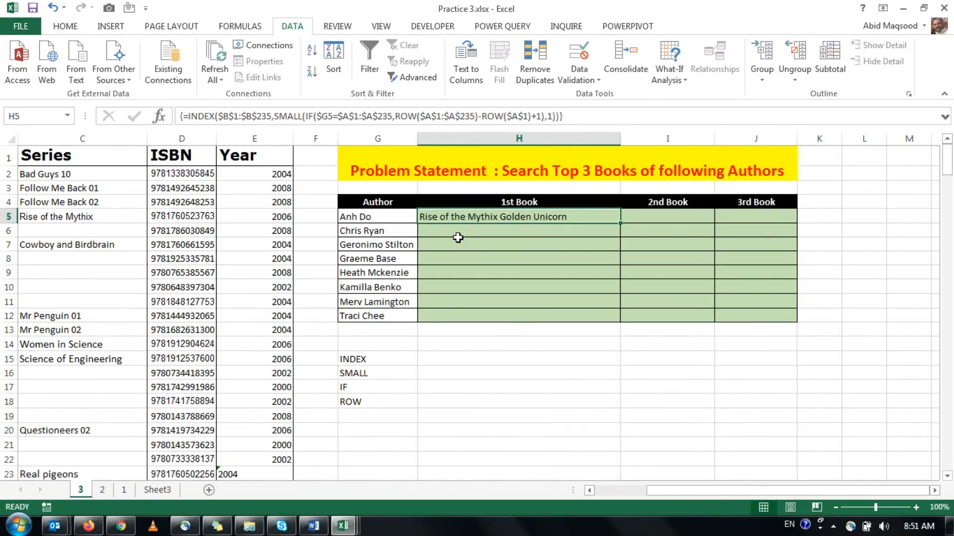
Copy the H5 array formula into I5 and set its SMALL position to 2 for the 2nd book.
{"action": "key", "text": "ctrl+c"}
{"action": "key", "text": "Right"}
{"action": "key", "text": "ctrl+v"}
{"action": "key", "text": "F2"}
{"action": "key", "text": "Left"}
{"action": "key", "text": "Left"}
{"action": "key", "text": "BackSpace"}
{"action": "type", "text": "2"}
{"action": "key", "text": "ctrl+shift+Return"}
Copy the I5 array formula into J5 and set its SMALL position to 3 for the 3rd book.
{"action": "key", "text": "ctrl+c"}
{"action": "key", "text": "Right"}
{"action": "key", "text": "ctrl+v"}
{"action": "key", "text": "F2"}
{"action": "key", "text": "Left"}
{"action": "key", "text": "Left"}
{"action": "key", "text": "BackSpace"}
{"action": "type", "text": "3"}
{"action": "key", "text": "ctrl+shift+Return"}
Compare the three book titles with the first author's rows on sheet 2, and return to sheet 3.
{"action": "left_click", "coordinate": [102, 489]}
{"action": "left_click_drag", "start_coordinate": [253, 174], "coordinate": [254, 201]}
{"action": "left_click", "coordinate": [80, 490]}
Fill the formulas in H5:J5 down to row 12 for all the remaining authors.
{"action": "left_click_drag", "start_coordinate": [497, 217], "coordinate": [755, 217]}
{"action": "double_click", "coordinate": [796, 223]}
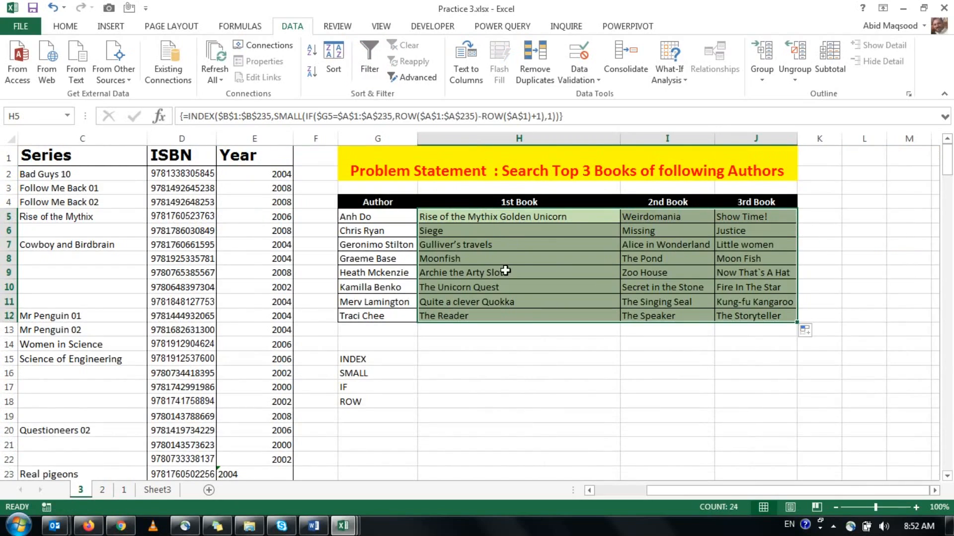
{"action": "left_click", "coordinate": [539, 229]}
{"action": "mouse_move", "coordinate": [949, 526]}
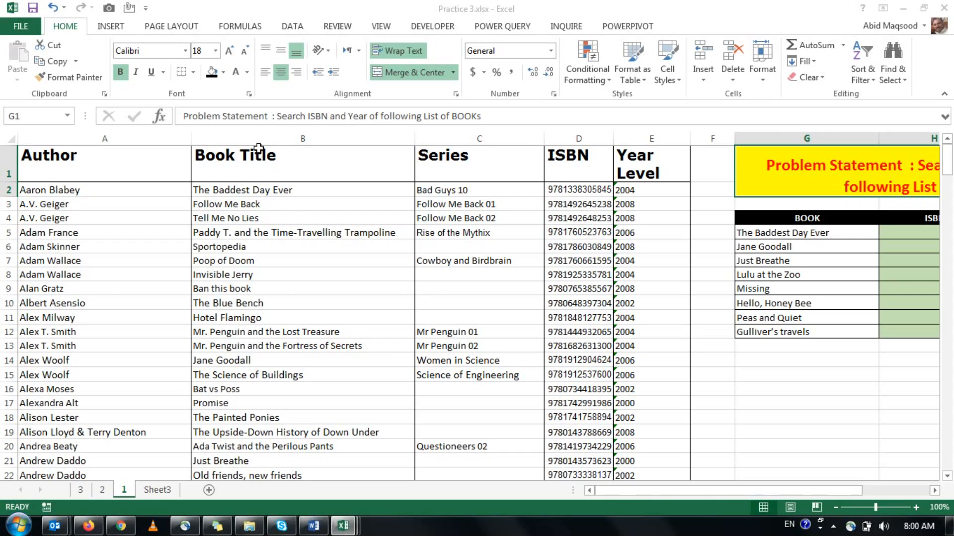
Copy the title Just Breathe from the book list on sheet 1 and find it in the Book Title column.
{"action": "mouse_move", "coordinate": [779, 262]}
{"action": "left_mouse_down"}
{"action": "mouse_move", "coordinate": [780, 233]}
{"action": "mouse_move", "coordinate": [784, 264]}
{"action": "left_mouse_up"}
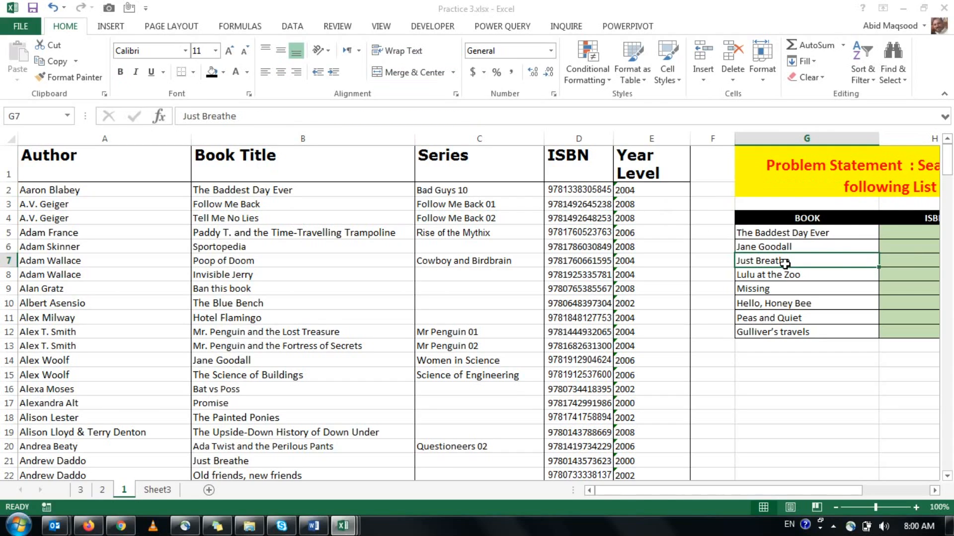
{"action": "key", "text": "ctrl+c"}
{"action": "left_click", "coordinate": [341, 135]}
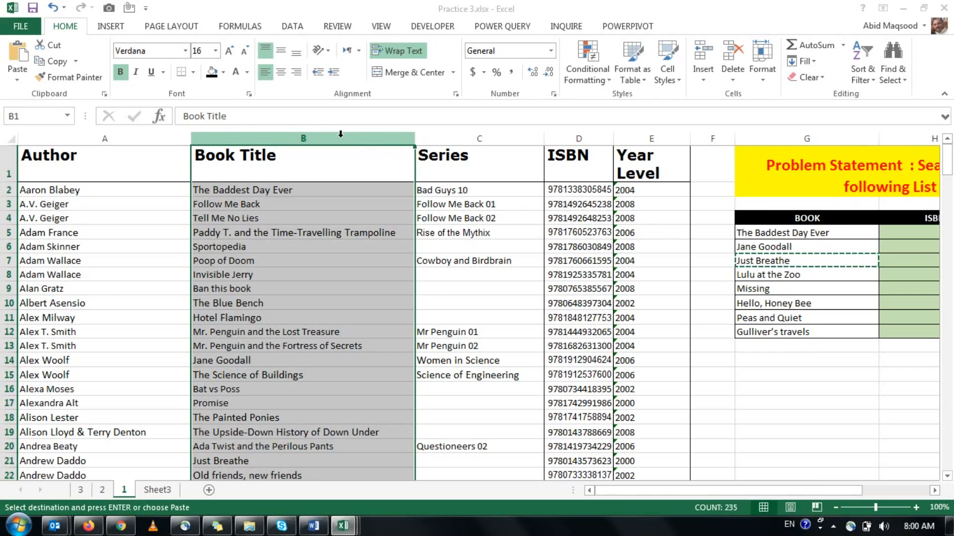
{"action": "key", "text": "ctrl+f"}
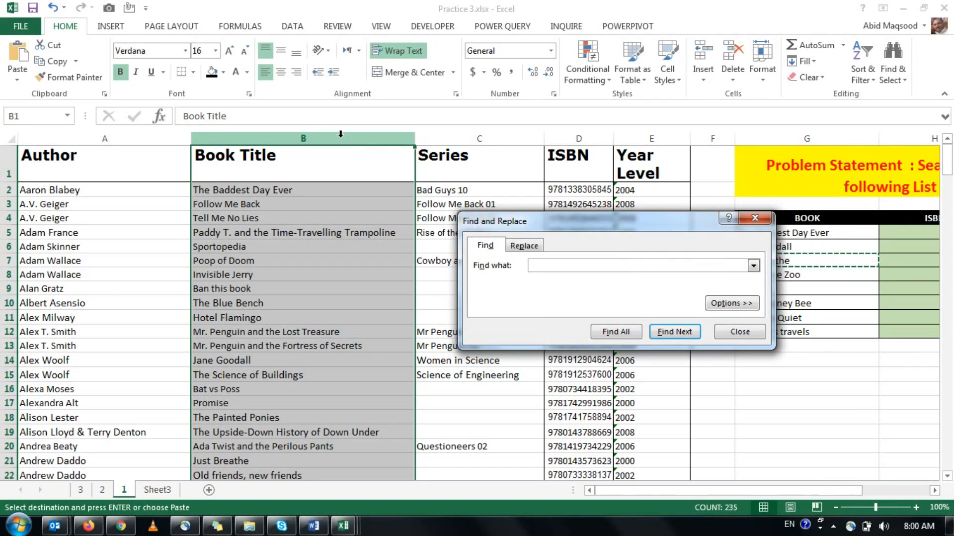
{"action": "key", "text": "ctrl+v"}
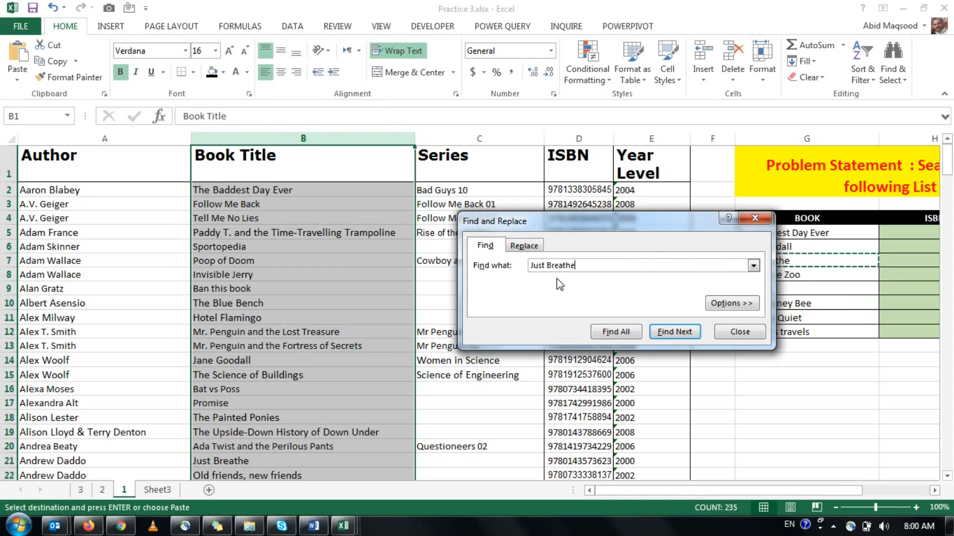
{"action": "left_click", "coordinate": [674, 331]}
{"action": "left_click", "coordinate": [754, 219]}
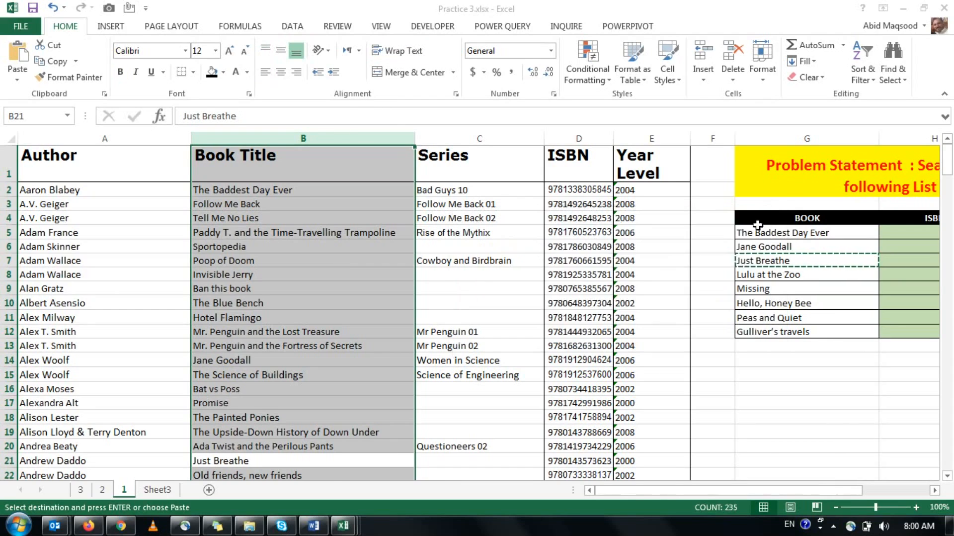
Check the ISBN and year level of Just Breathe in row 21.
{"action": "left_click", "coordinate": [386, 457]}
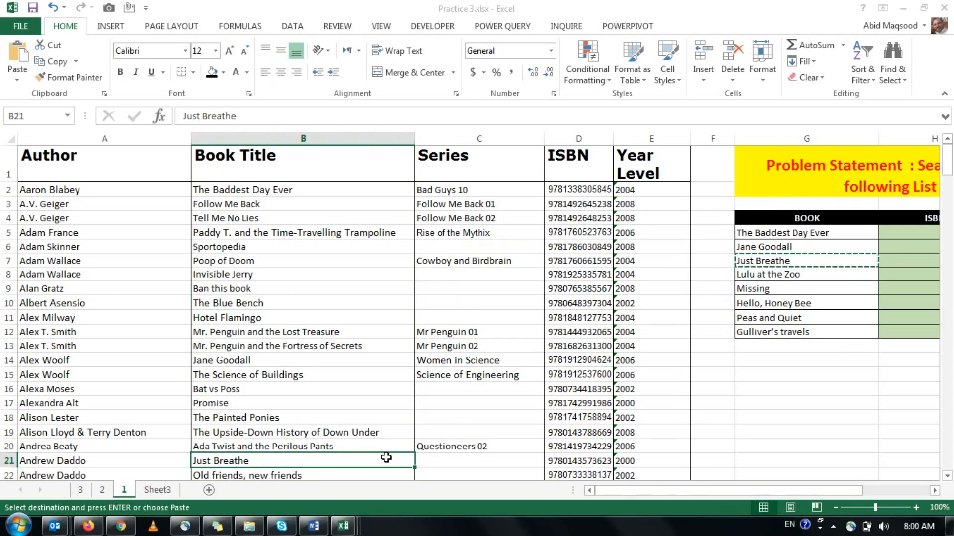
{"action": "key", "text": "Right"}
{"action": "key", "text": "Right"}
{"action": "key", "text": "Right"}
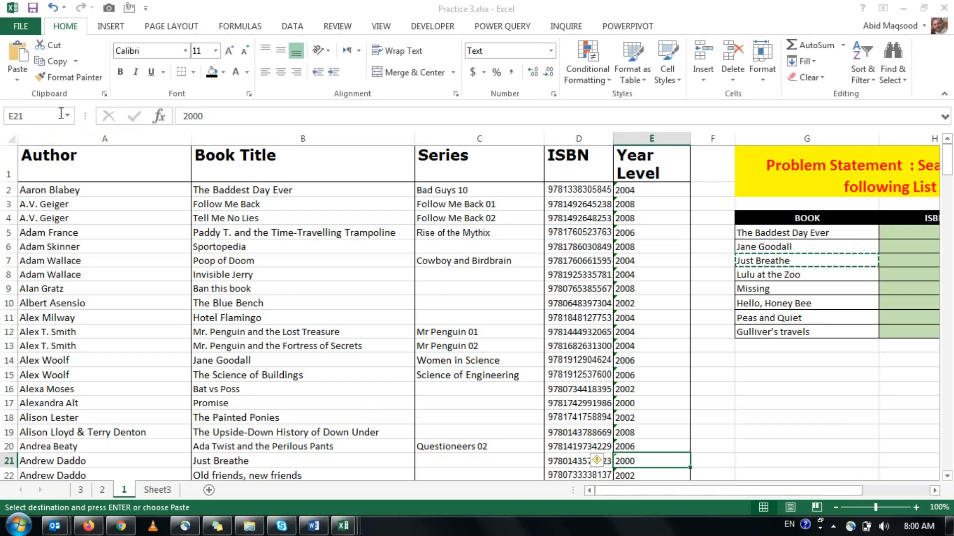
Turn on filtering for the source table and filter the Book Title column for "lulu".
{"action": "left_click", "coordinate": [241, 174]}
{"action": "left_click", "coordinate": [290, 27]}
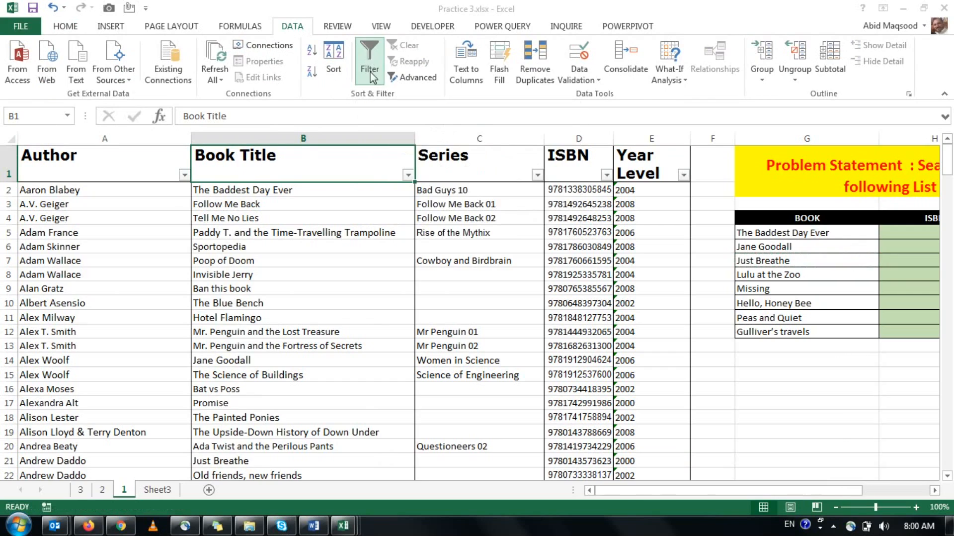
{"action": "left_click", "coordinate": [408, 174]}
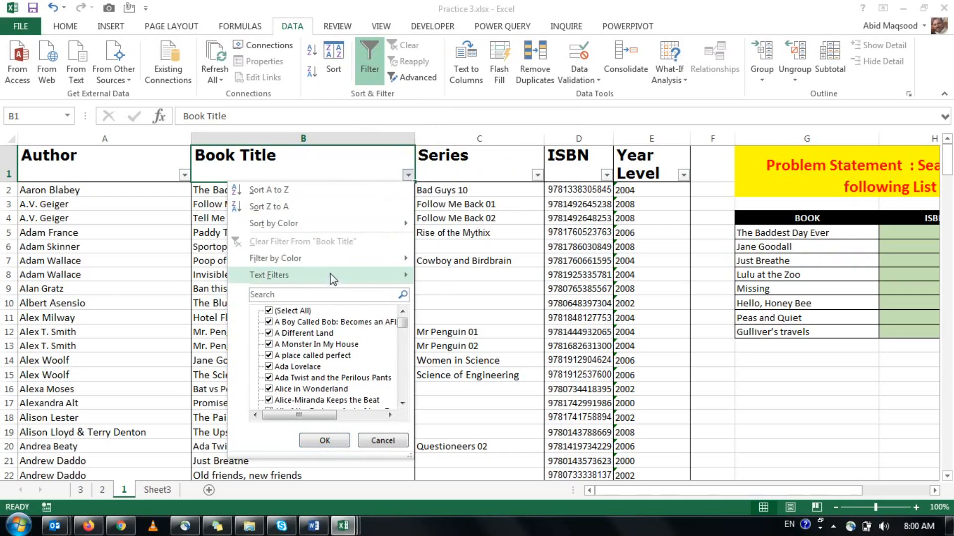
{"action": "left_click", "coordinate": [320, 294]}
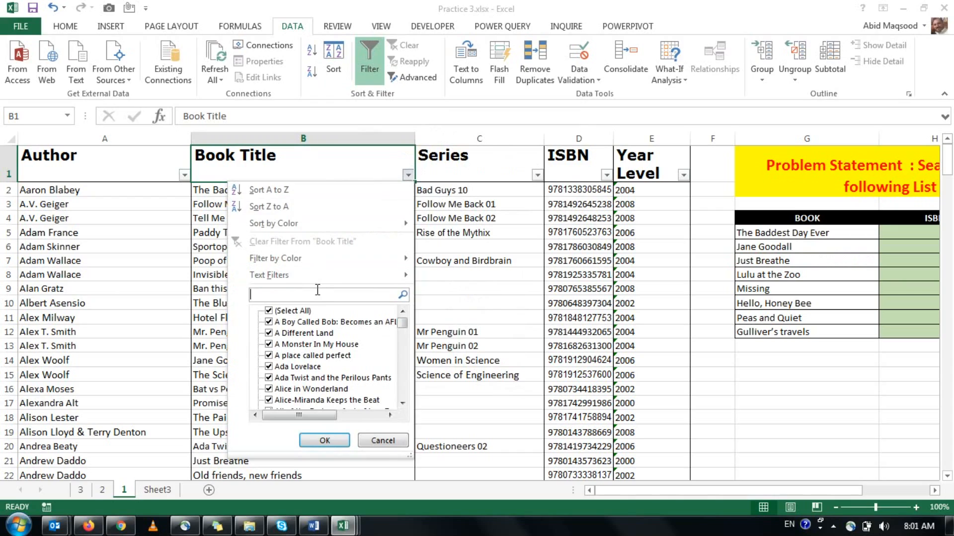
{"action": "type", "text": "lulu"}
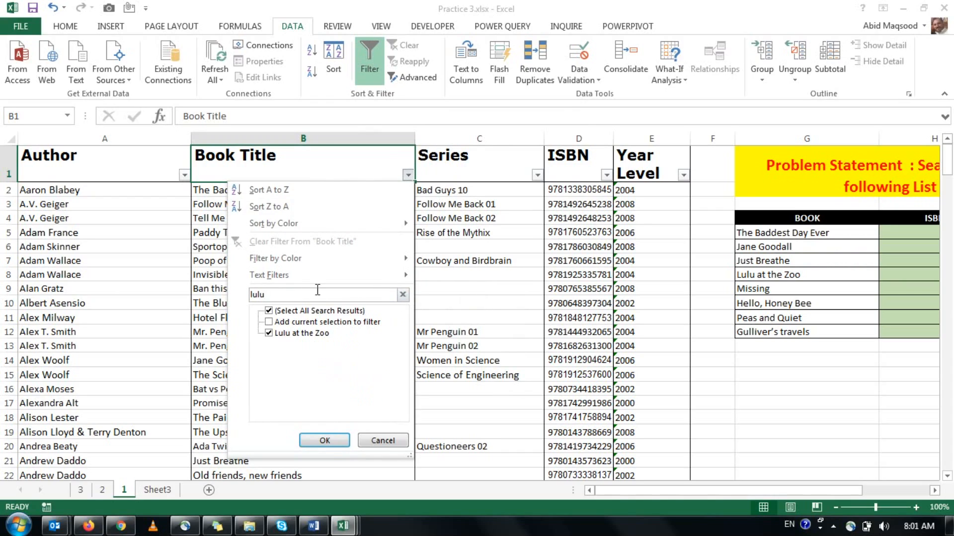
{"action": "left_click", "coordinate": [330, 438]}
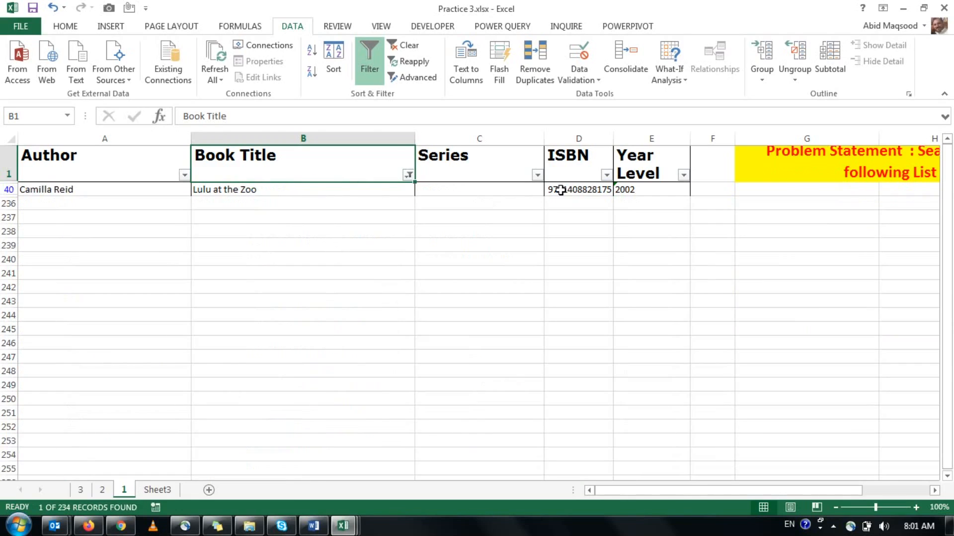
Check the ISBN and year level of Lulu at the Zoo, and remove the filter from the table.
{"action": "left_click_drag", "start_coordinate": [554, 189], "coordinate": [681, 190]}
{"action": "left_click", "coordinate": [370, 162]}
{"action": "left_click", "coordinate": [368, 65]}
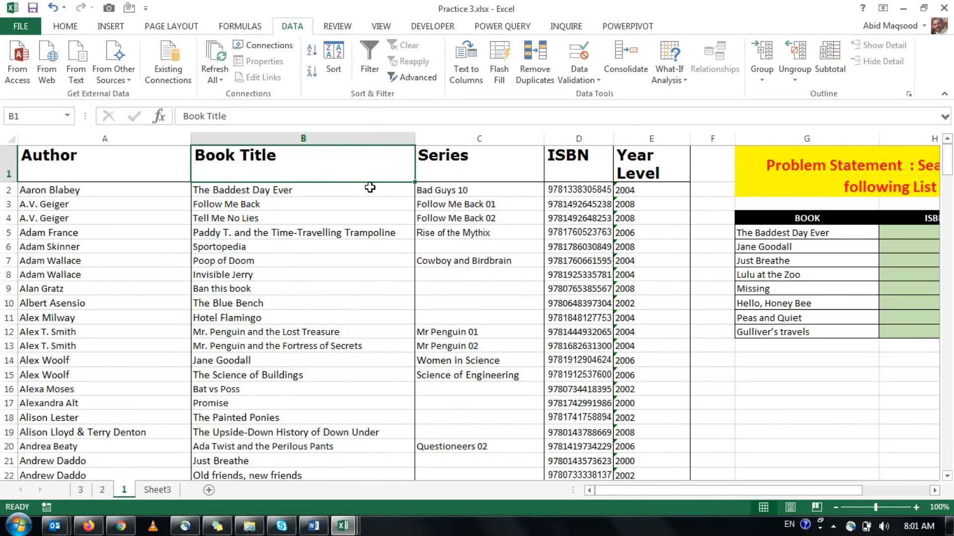
Review the ISBN and year problem statement on sheet 1 and locate the Book Title and ISBN column headers.
{"action": "key", "text": "Right"}
{"action": "key", "text": "Right"}
{"action": "key", "text": "Right"}
{"action": "key", "text": "Right"}
{"action": "key", "text": "Right"}
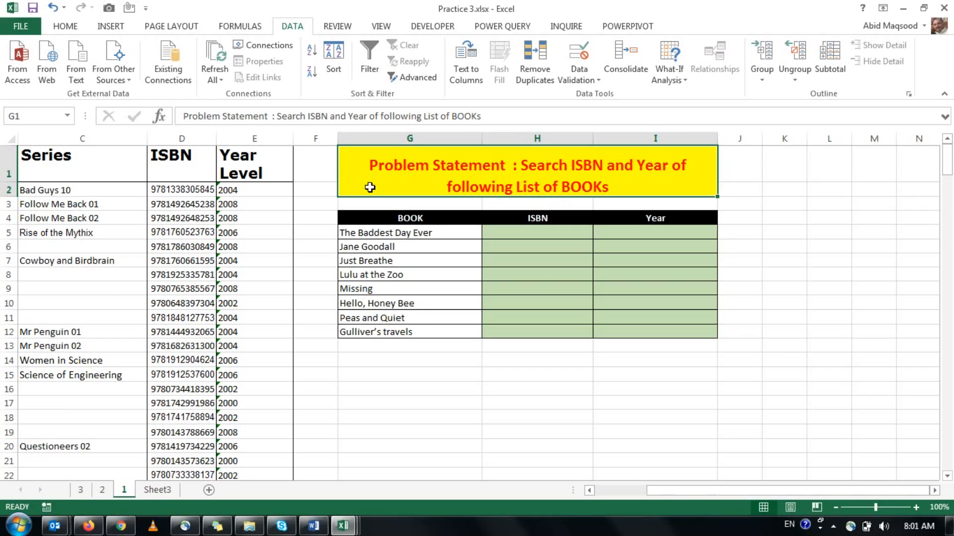
{"action": "key", "text": "ctrl+Home"}
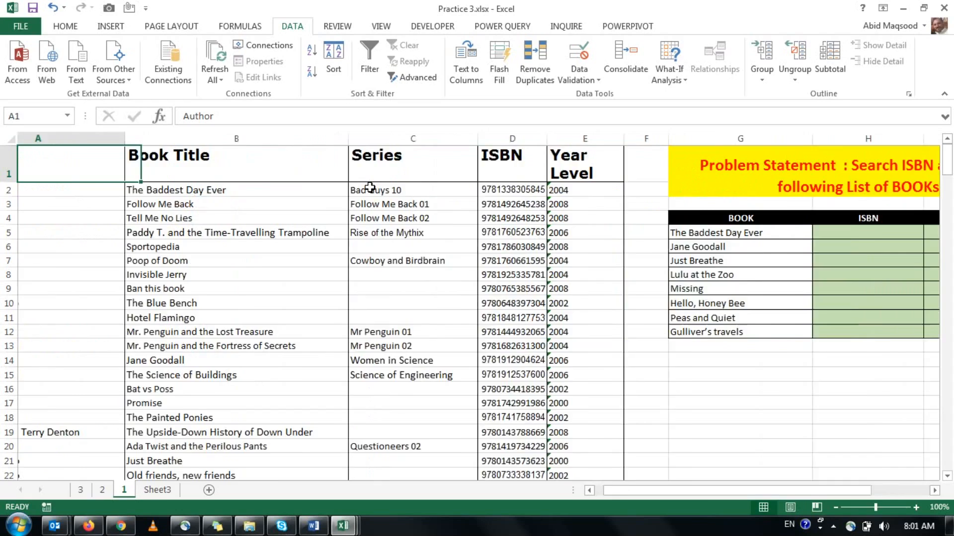
{"action": "key", "text": "Right"}
{"action": "key", "text": "Right"}
{"action": "key", "text": "Right"}
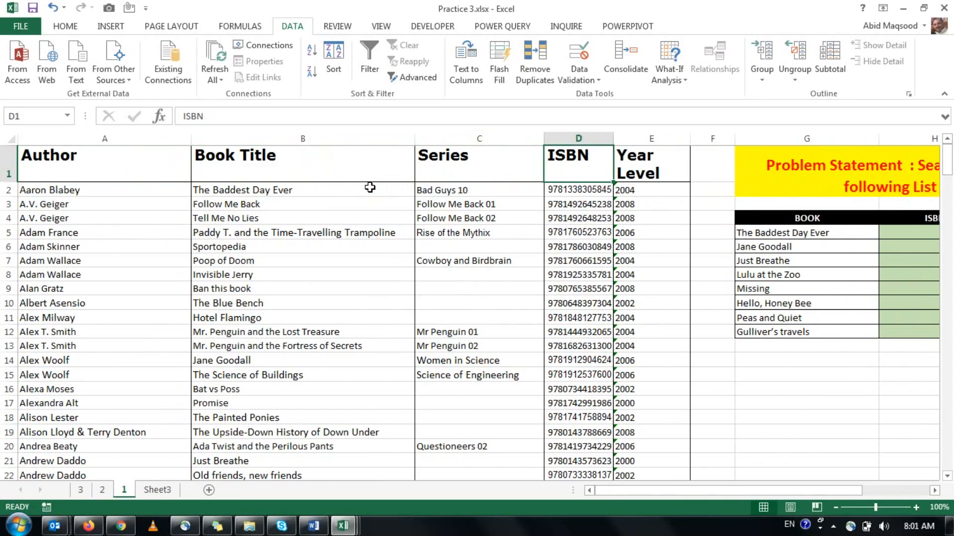
{"action": "key", "text": "Left"}
{"action": "key", "text": "Left"}
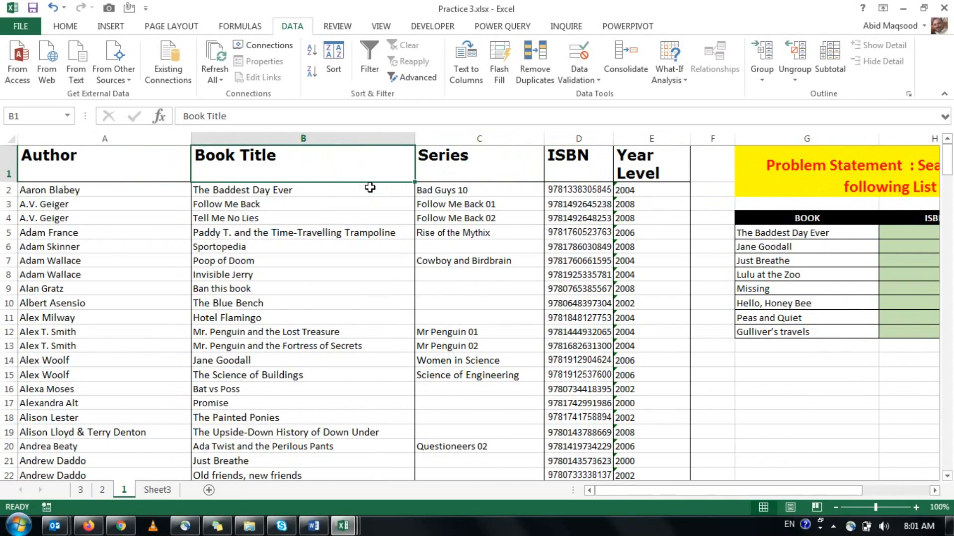
Highlight the source range B1:D235 from Book Title to ISBN, and return to the ISBN header.
{"action": "key", "text": "ctrl+shift+Down"}
{"action": "key", "text": "shift+Right"}
{"action": "key", "text": "shift+Right"}
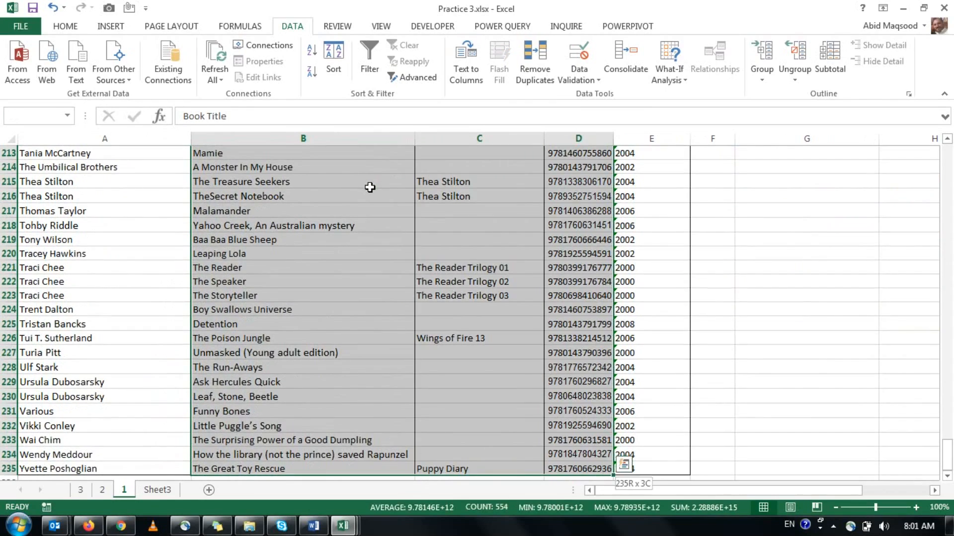
{"action": "key", "text": "Up"}
{"action": "key", "text": "Right"}
{"action": "key", "text": "Right"}
{"action": "key", "text": "Right"}
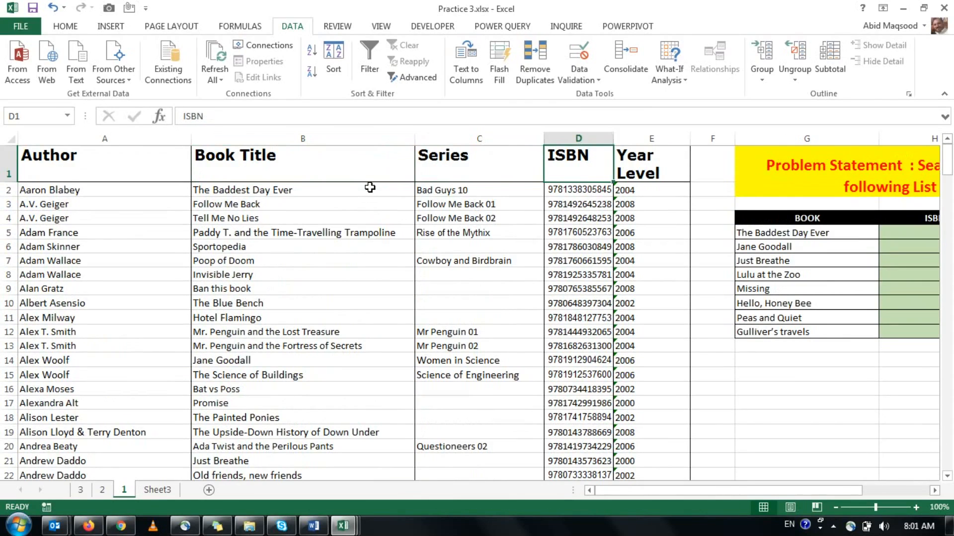
Review the order of the Author, Book Title, Series, ISBN and Year Level columns and the problem statement beside them.
{"action": "key", "text": "Left"}
{"action": "key", "text": "Left"}
{"action": "key", "text": "Left"}
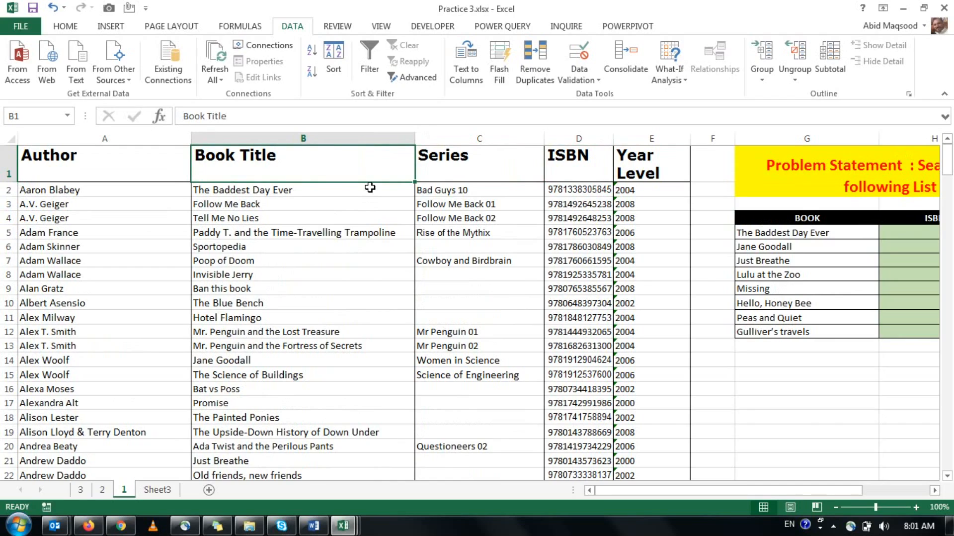
{"action": "key", "text": "Left"}
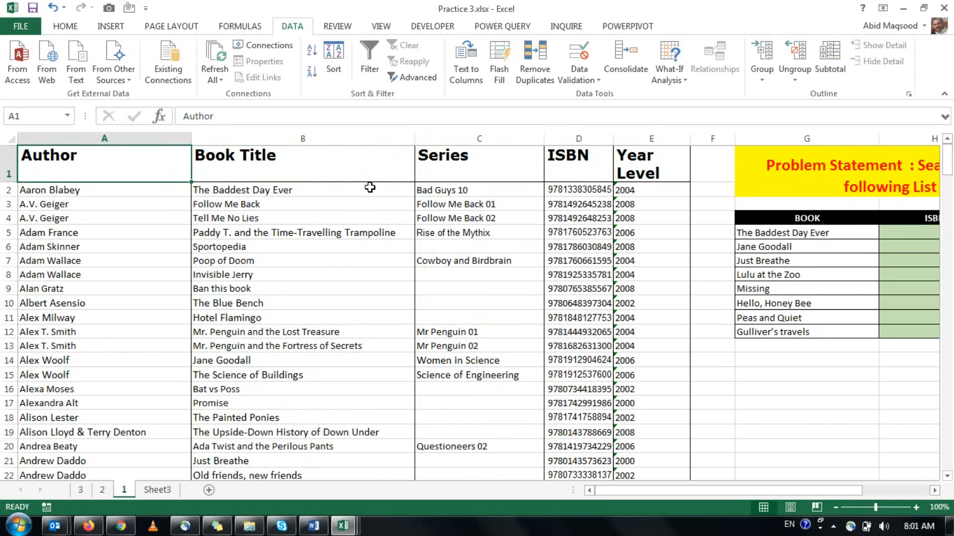
{"action": "key", "text": "Right"}
{"action": "key", "text": "Right"}
{"action": "key", "text": "Right"}
{"action": "key", "text": "Right"}
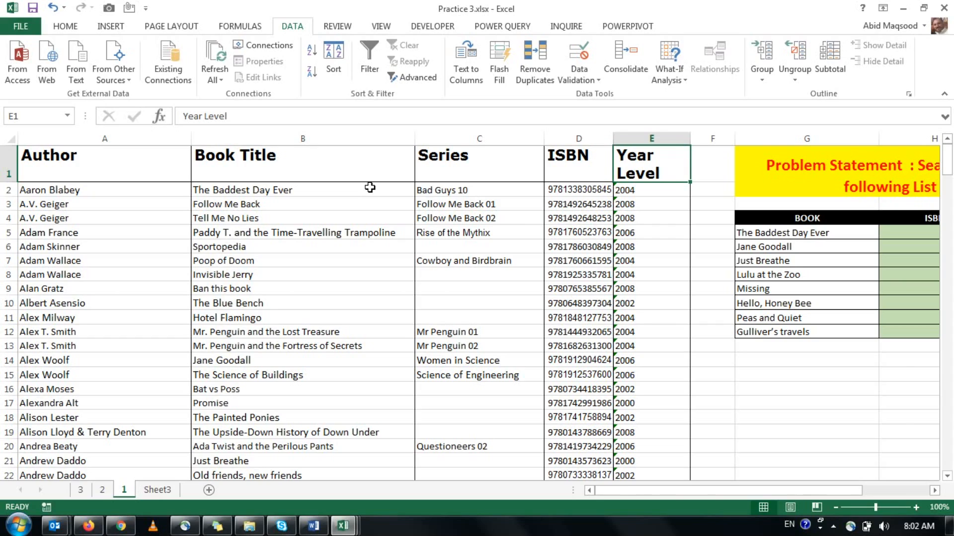
{"action": "key", "text": "Right"}
{"action": "key", "text": "Right"}
{"action": "key", "text": "Right"}
{"action": "key", "text": "Left"}
{"action": "key", "text": "Left"}
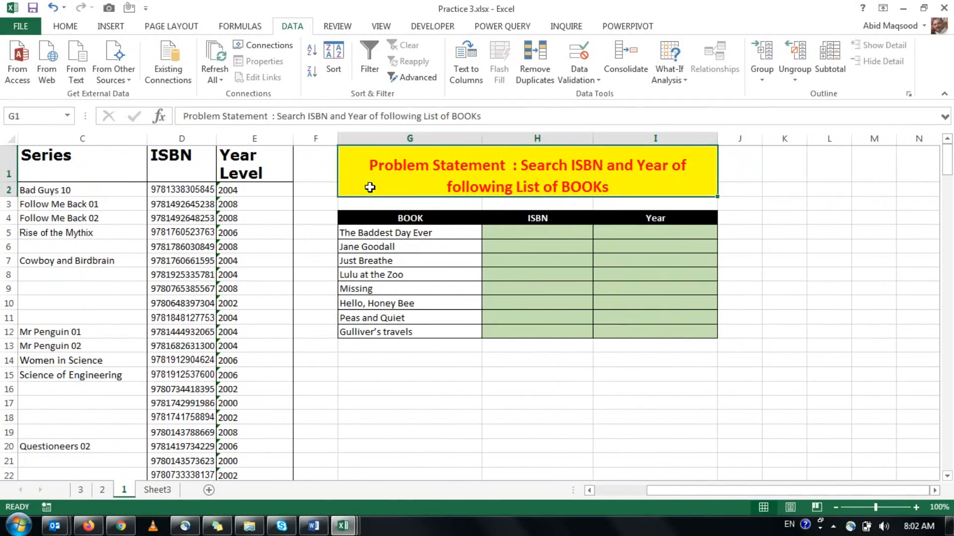
Examine the BOOK, ISBN and Year table beside the source data, ending on the first listed book in G5.
{"action": "key", "text": "Down"}
{"action": "key", "text": "Left"}
{"action": "key", "text": "Left"}
{"action": "key", "text": "Left"}
{"action": "key", "text": "Left"}
{"action": "key", "text": "Left"}
{"action": "key", "text": "Right"}
{"action": "key", "text": "Right"}
{"action": "key", "text": "Right"}
{"action": "key", "text": "Right"}
{"action": "key", "text": "Right"}
{"action": "key", "text": "Right"}
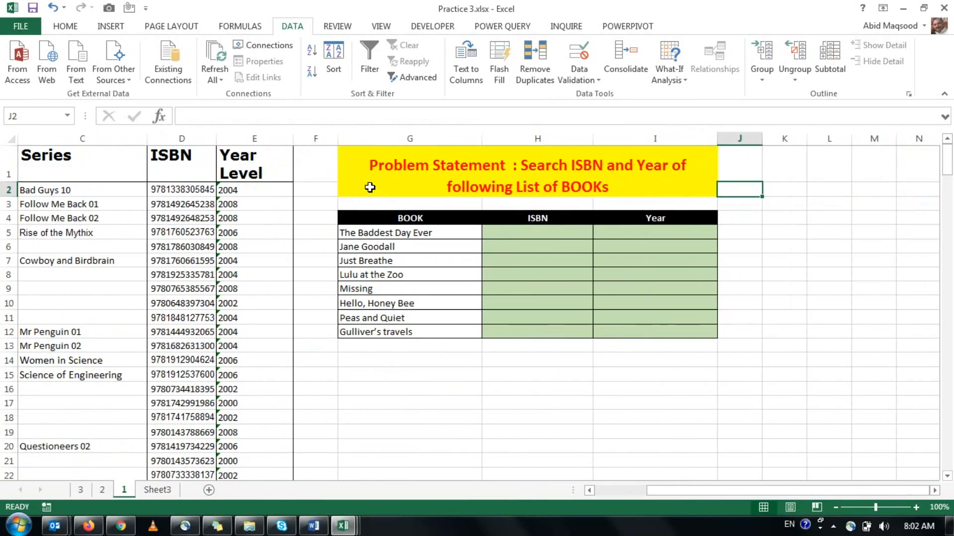
{"action": "key", "text": "Down"}
{"action": "key", "text": "Down"}
{"action": "key", "text": "Down"}
{"action": "key", "text": "Right"}
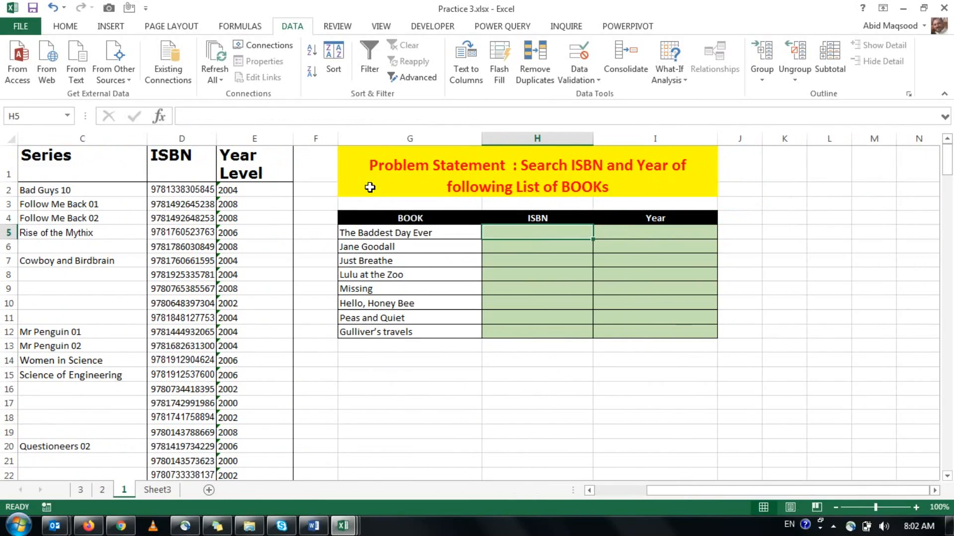
{"action": "key", "text": "Left"}
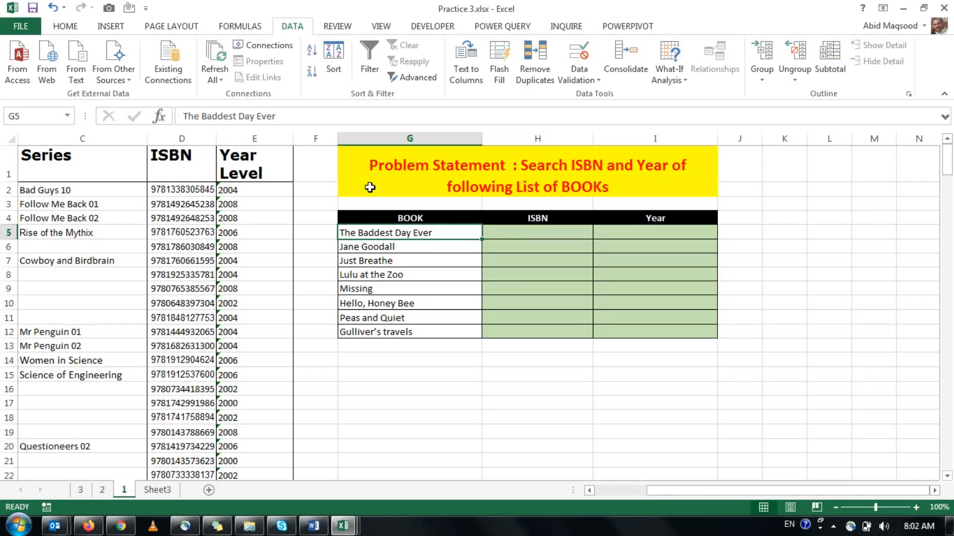
Begin a VLOOKUP formula in H5 with the book name in $G5, column locked, as the lookup value.
{"action": "key", "text": "Right"}
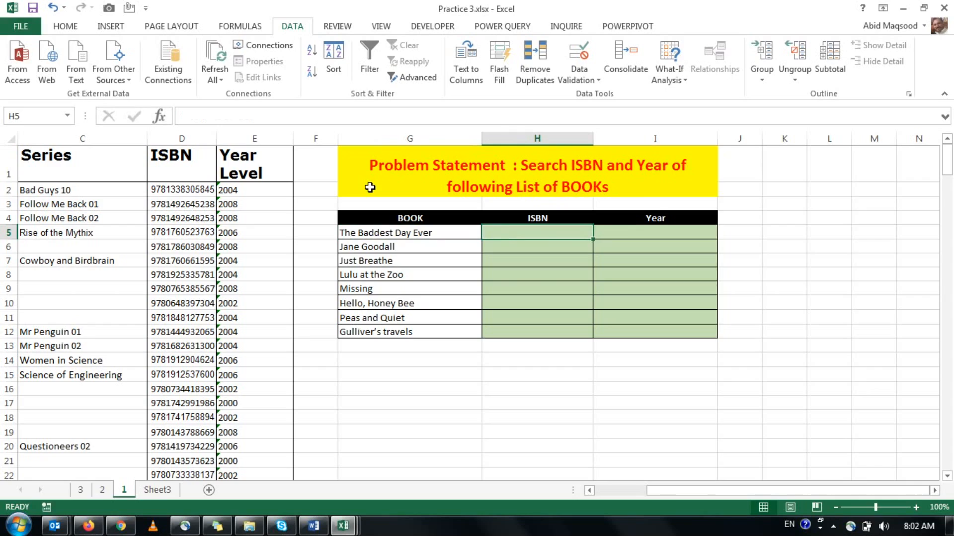
{"action": "key", "text": "shift+Right"}
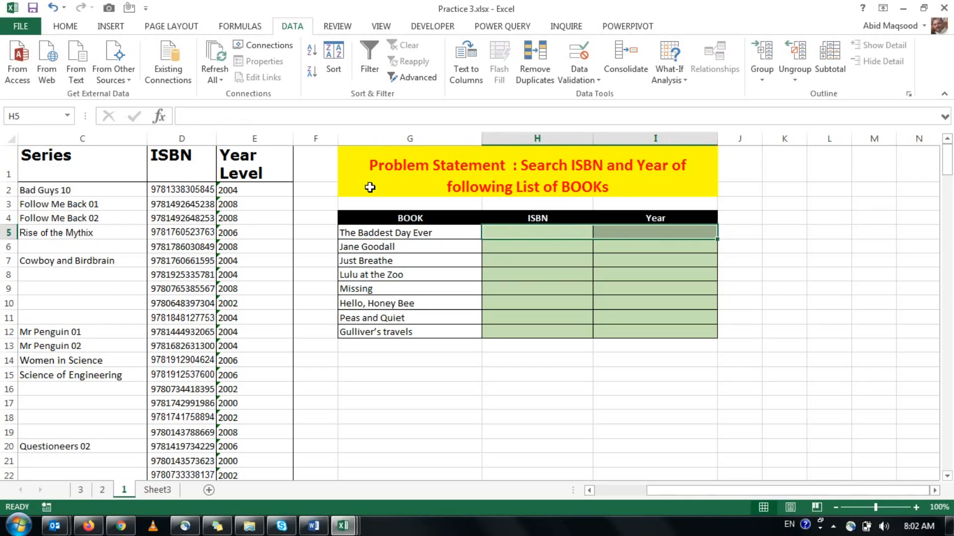
{"action": "key", "text": "Left"}
{"action": "key", "text": "Right"}
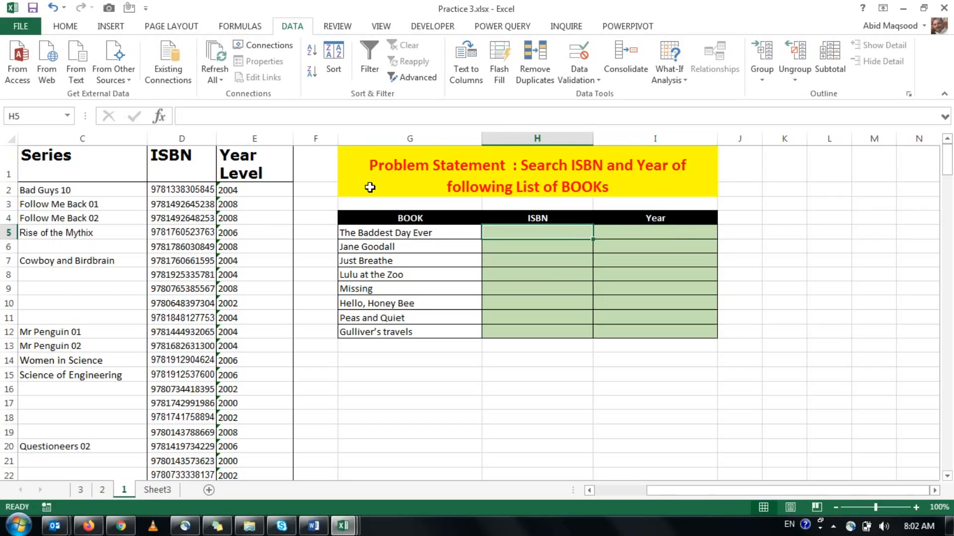
{"action": "type", "text": "="}
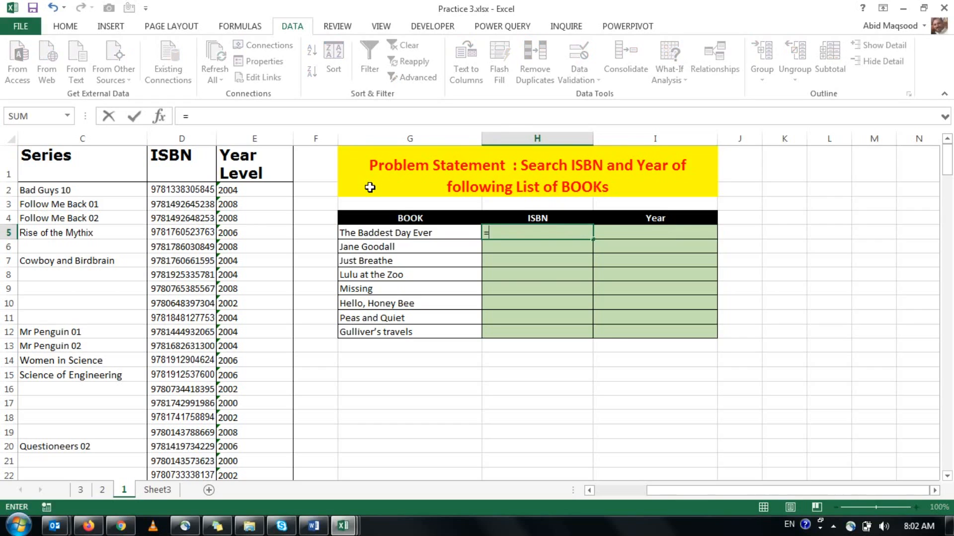
{"action": "type", "text": "vl"}
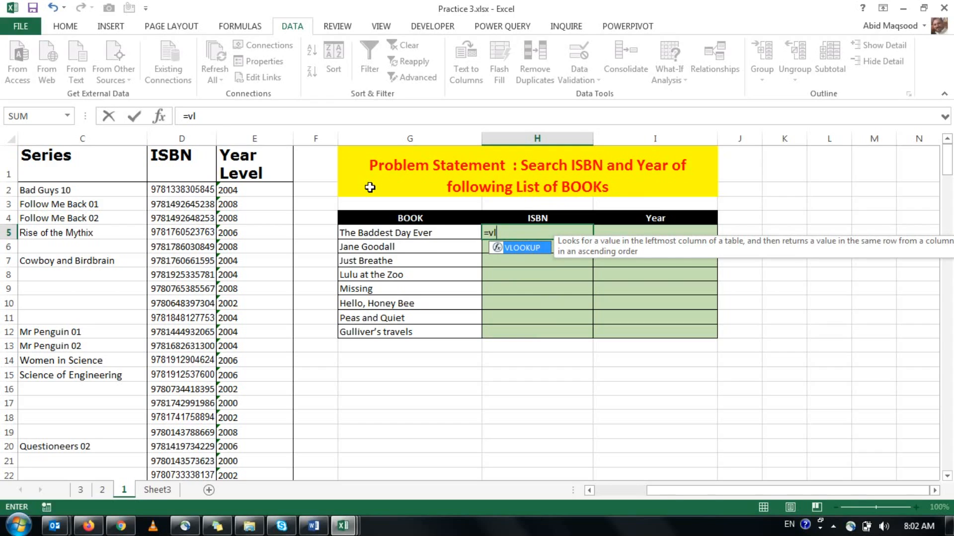
{"action": "key", "text": "Tab"}
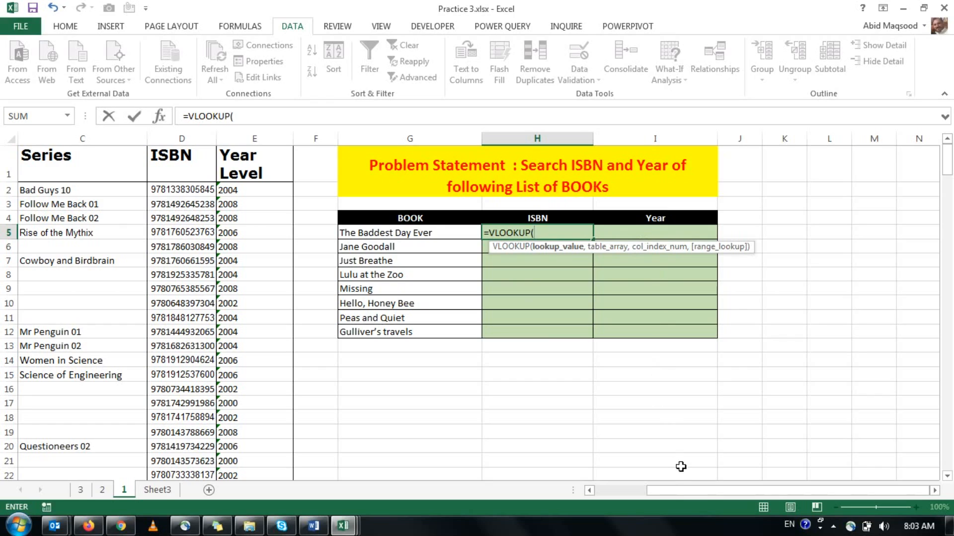
{"action": "left_click", "coordinate": [444, 234]}
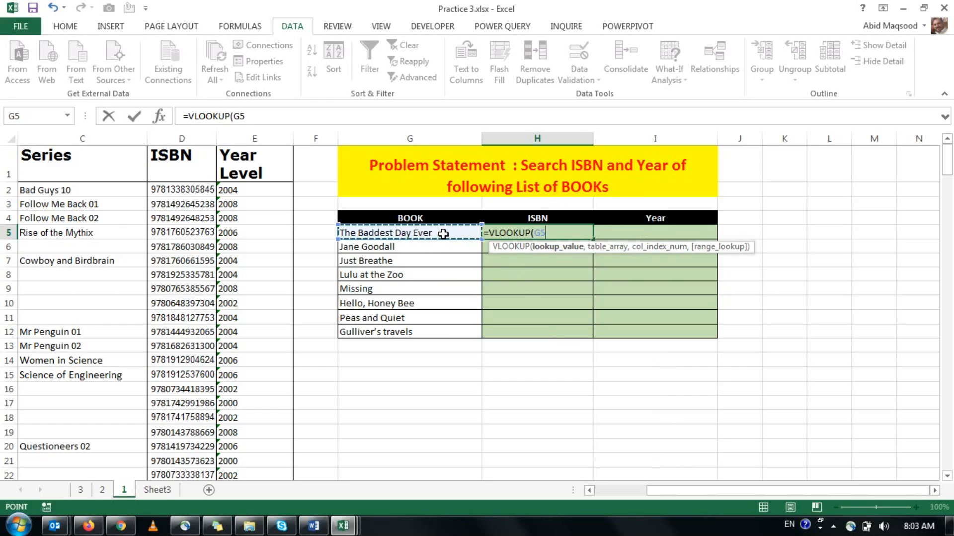
{"action": "key", "text": "F4"}
{"action": "key", "text": "F4"}
{"action": "key", "text": "F4"}
{"action": "type", "text": ","}
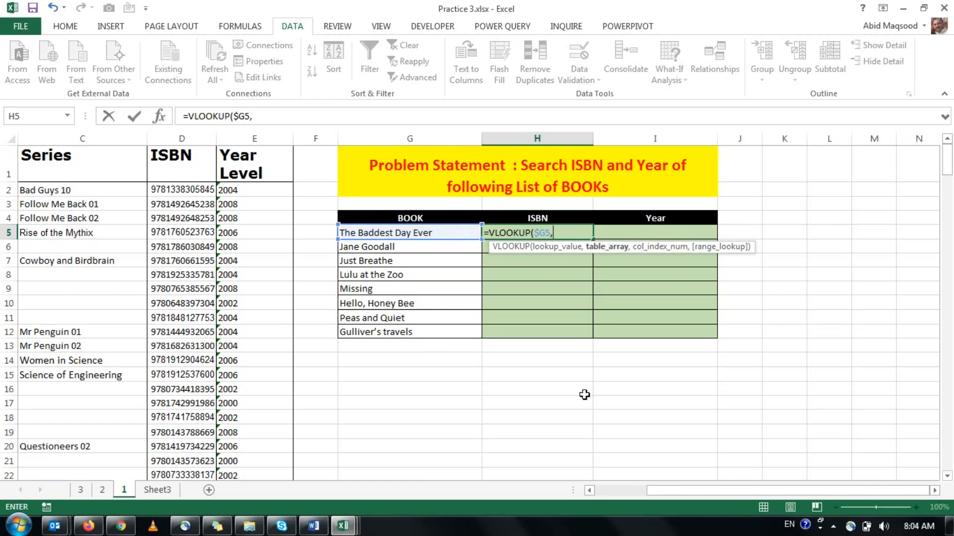
Set the H5 formula's table array to the absolute range $B$1:$E$235, from Book Title to Year Level.
{"action": "left_click_drag", "start_coordinate": [676, 494], "coordinate": [645, 496]}
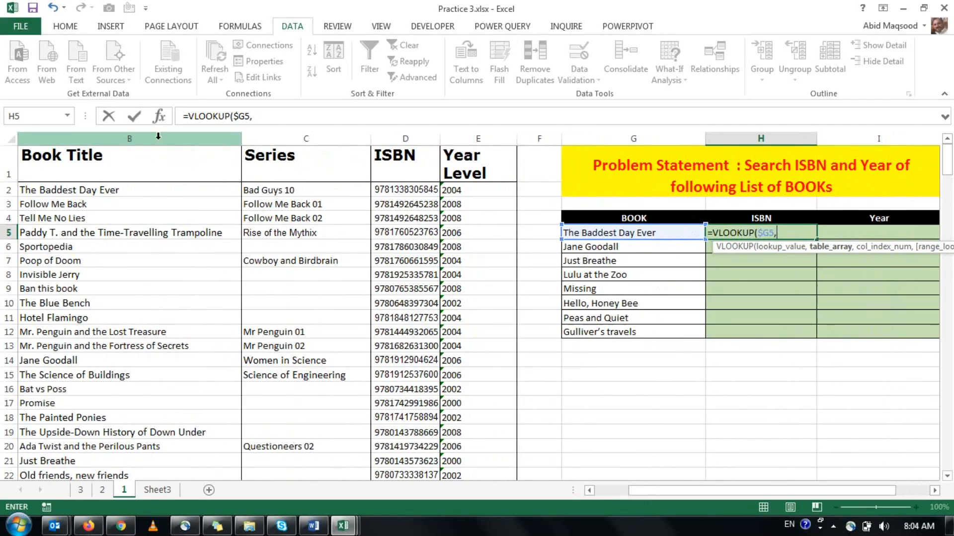
{"action": "left_click", "coordinate": [158, 169]}
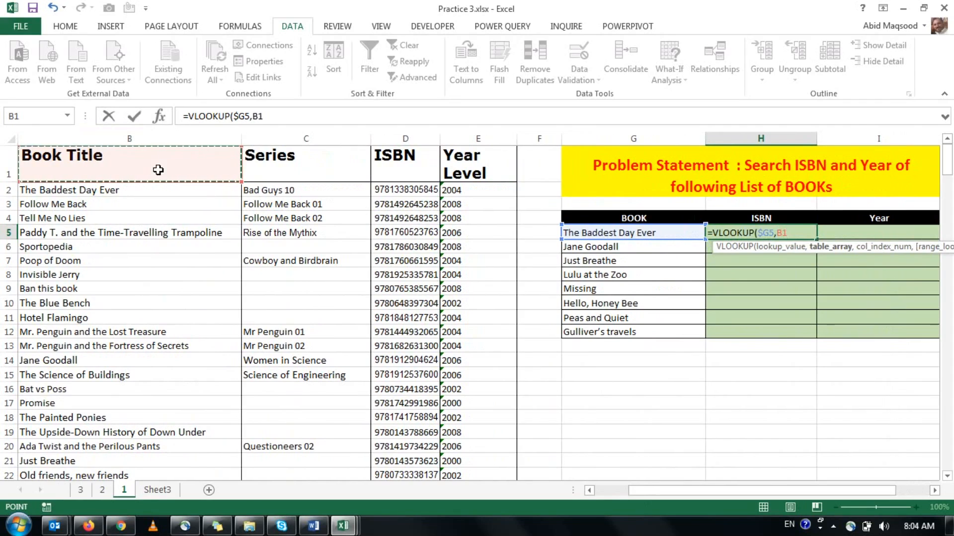
{"action": "key", "text": "shift+Right"}
{"action": "key", "text": "shift+Right"}
{"action": "key", "text": "shift+Right"}
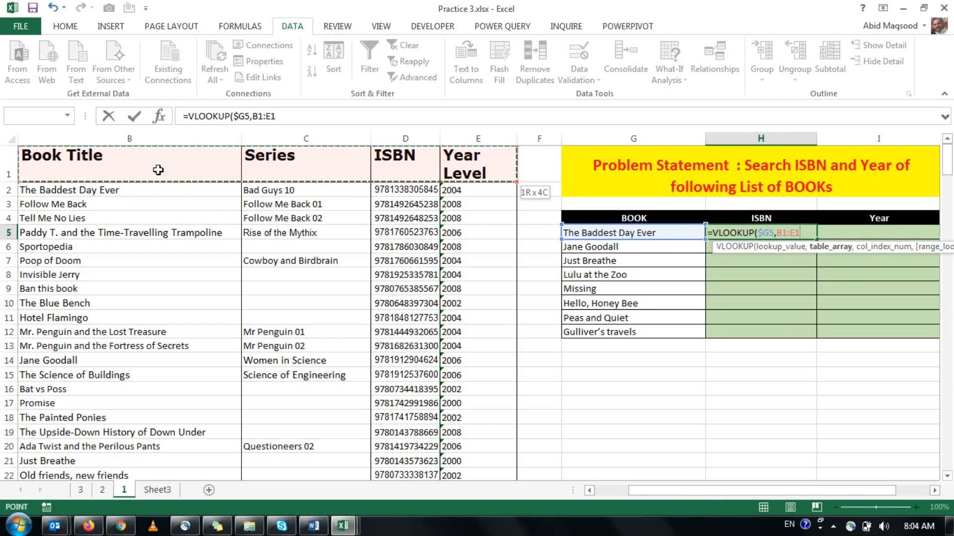
{"action": "key", "text": "ctrl+shift+Down"}
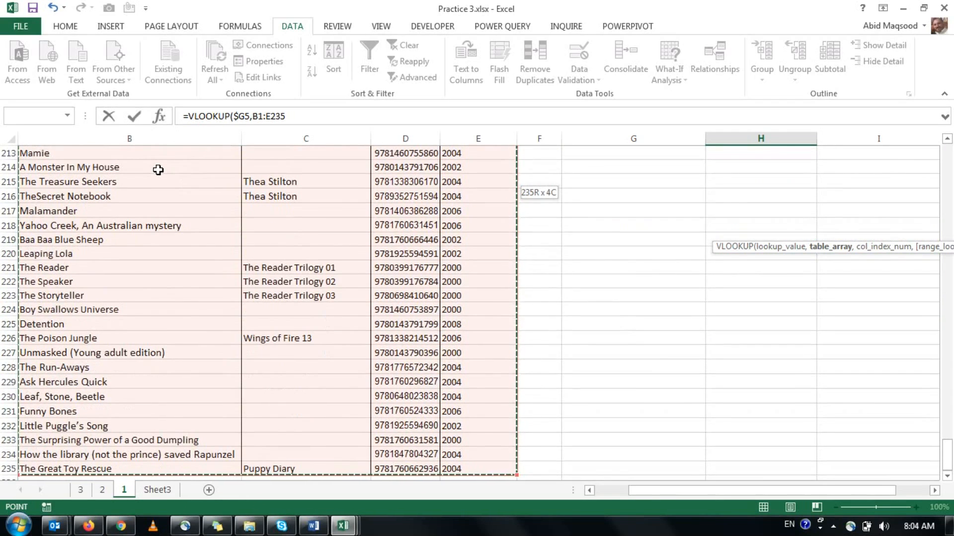
{"action": "key", "text": "F4"}
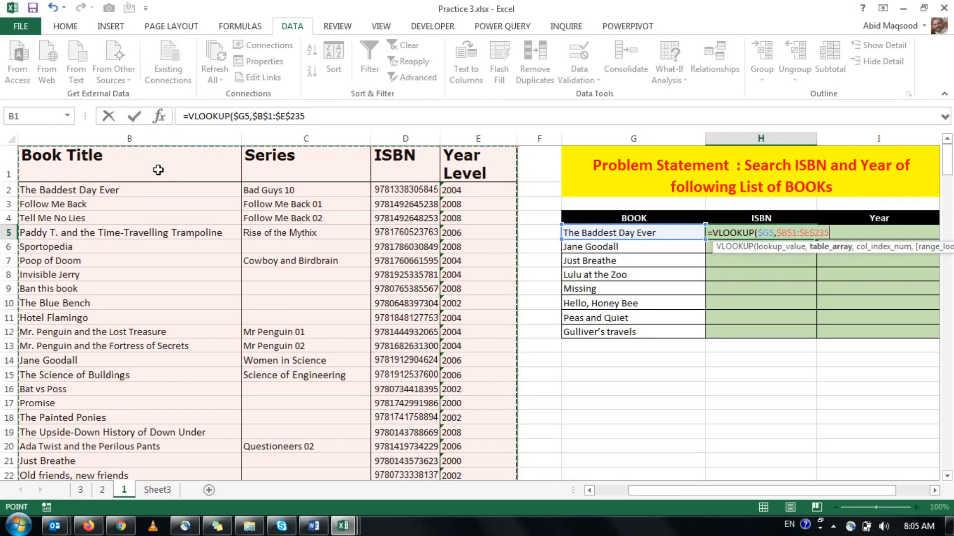
{"action": "type", "text": ","}
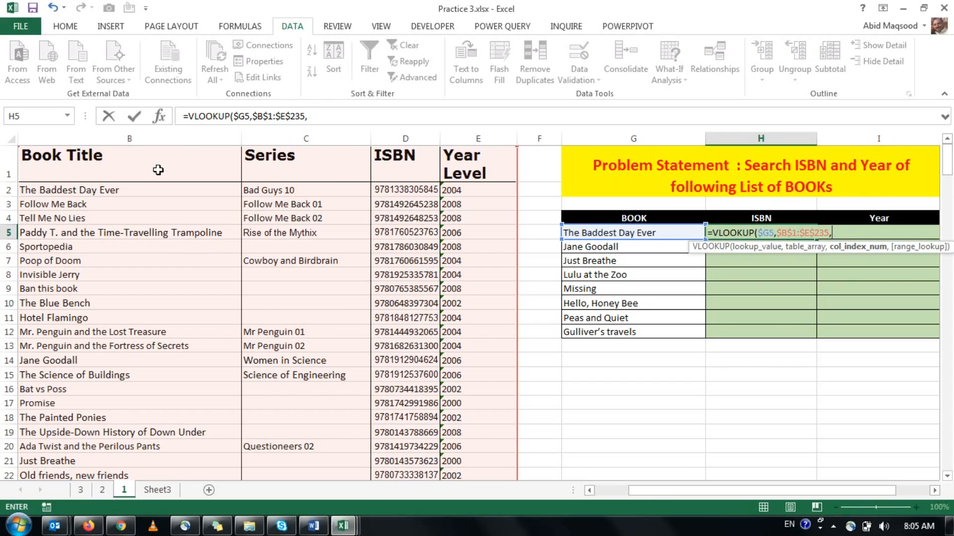
Complete the H5 VLOOKUP with column index 3 and exact match 0, and fill it down to H12.
{"action": "type", "text": ",3"}
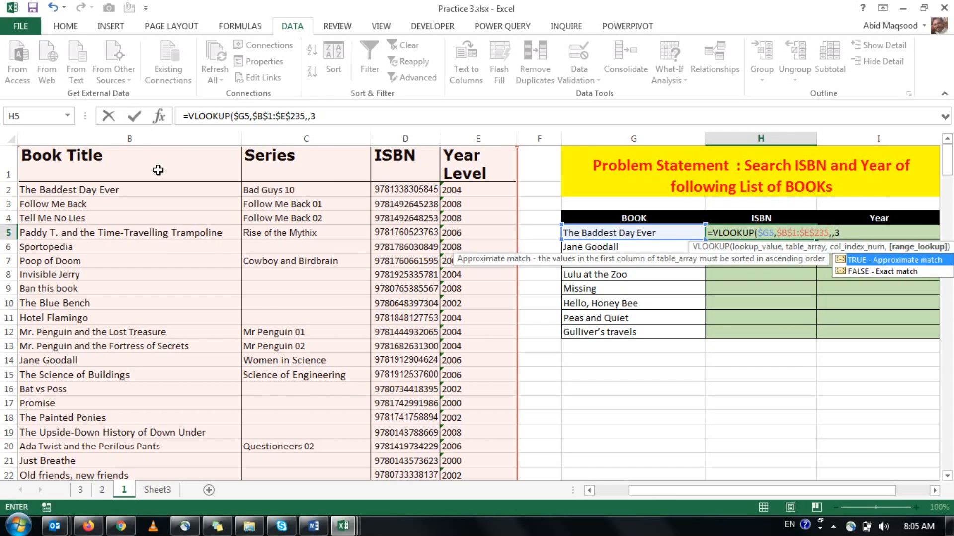
{"action": "key", "text": "BackSpace"}
{"action": "key", "text": "BackSpace"}
{"action": "type", "text": "3"}
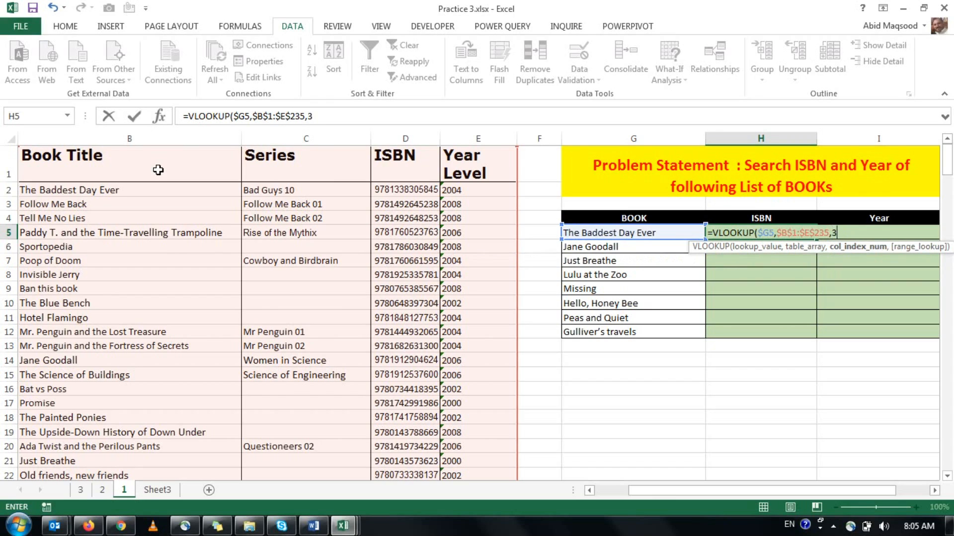
{"action": "type", "text": ","}
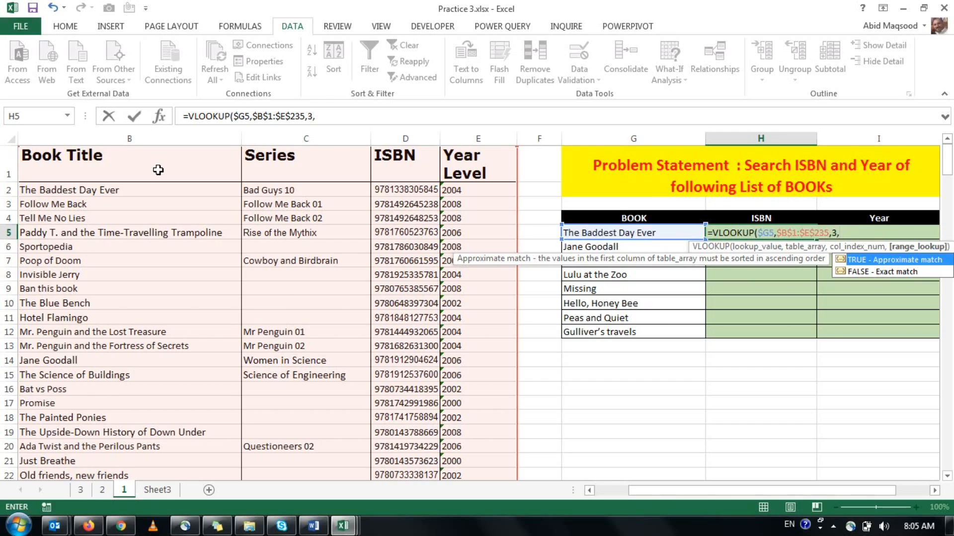
{"action": "type", "text": "0)"}
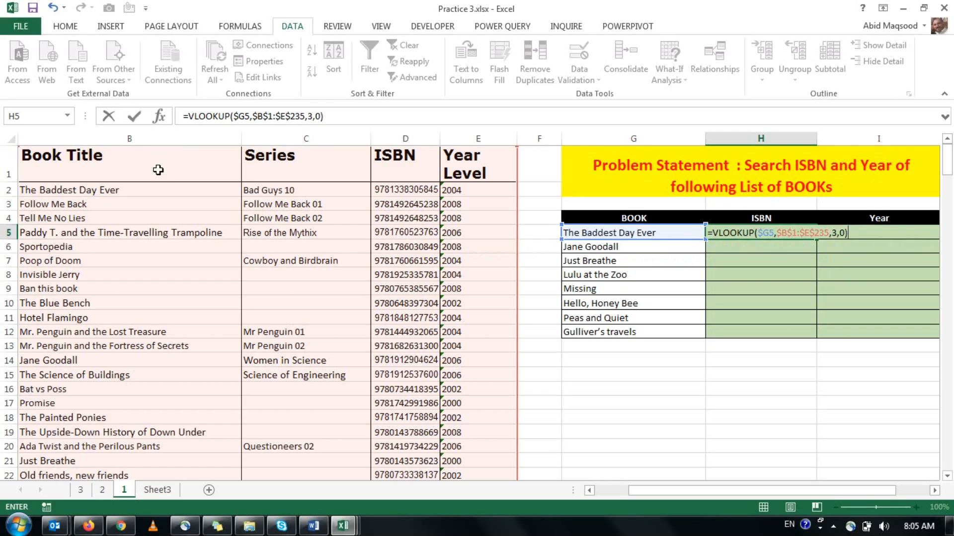
{"action": "key", "text": "Return"}
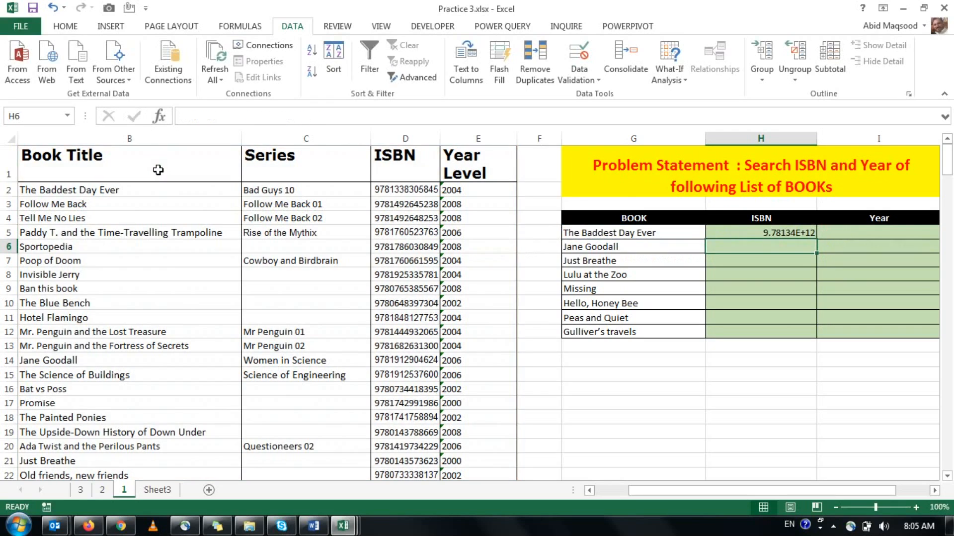
{"action": "left_click", "coordinate": [799, 236]}
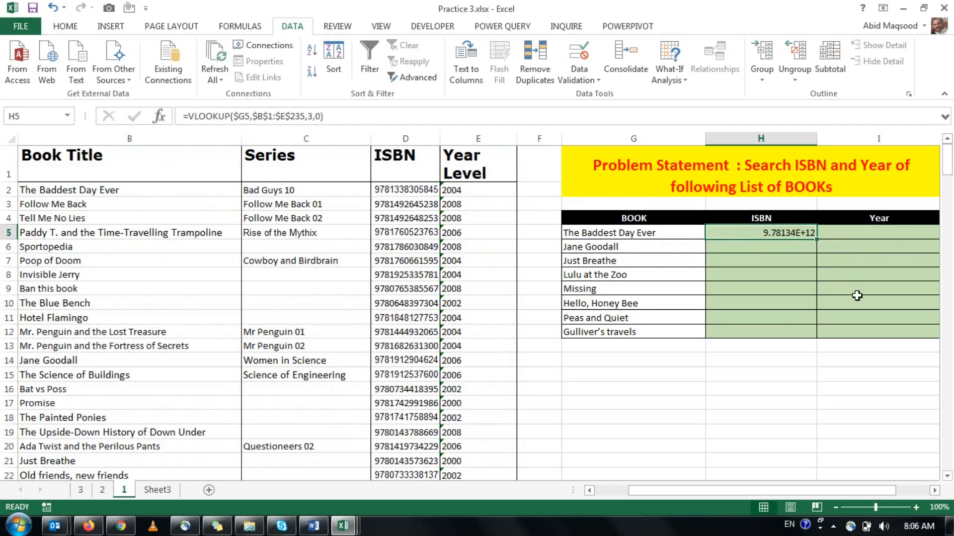
{"action": "double_click", "coordinate": [816, 238]}
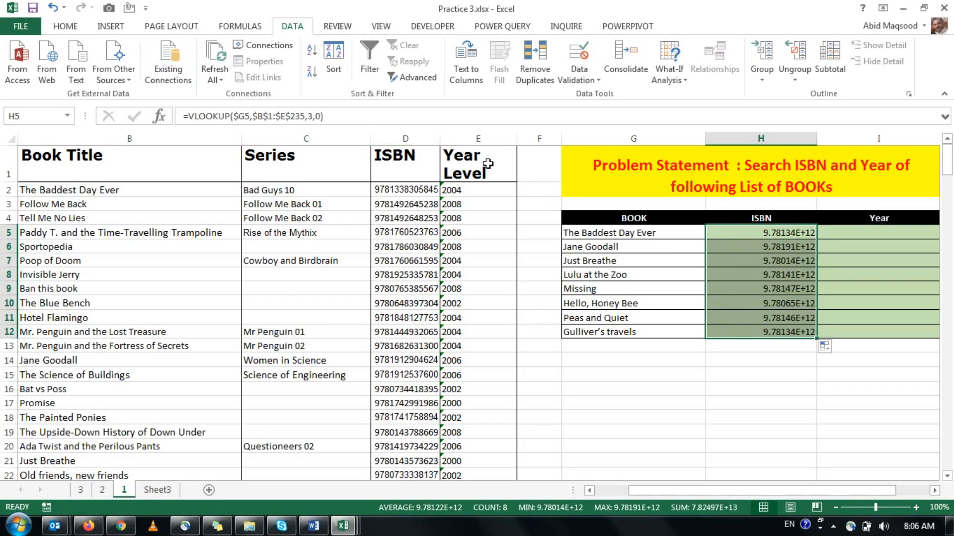
Format the ISBN results in H5:H12 as Number with 0 decimal places and no thousands separator.
{"action": "key", "text": "ctrl+1"}
{"action": "left_click", "coordinate": [472, 127]}
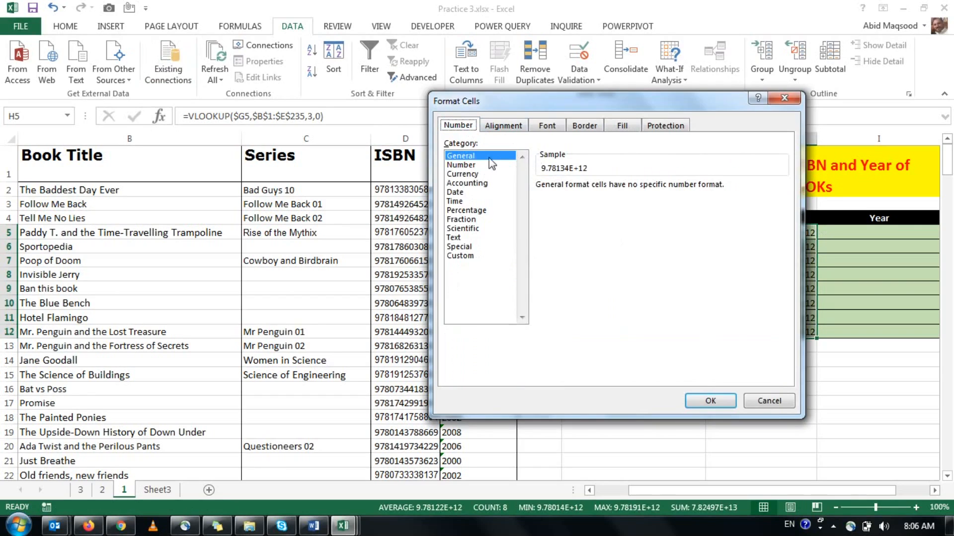
{"action": "left_click", "coordinate": [462, 164]}
{"action": "left_click", "coordinate": [542, 204]}
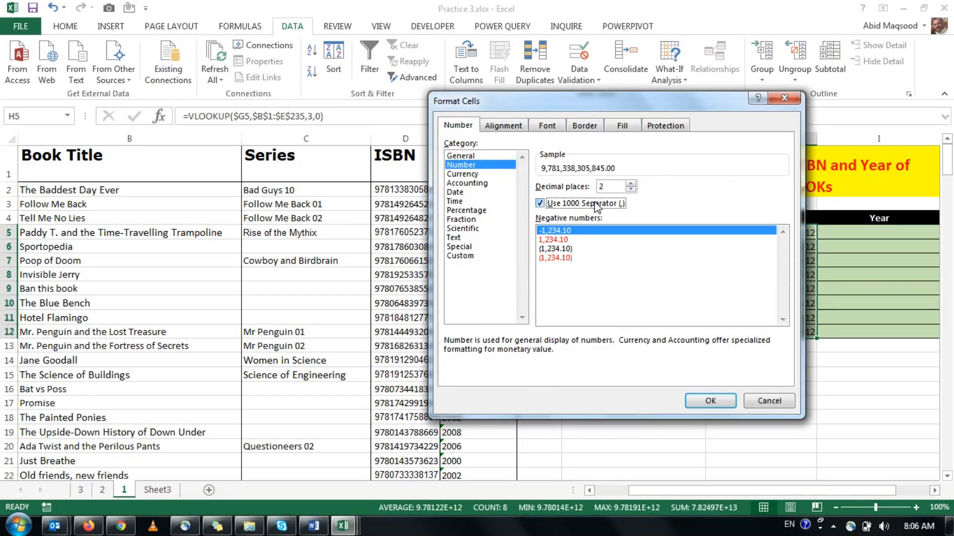
{"action": "left_click", "coordinate": [630, 189]}
{"action": "left_click", "coordinate": [631, 189]}
{"action": "left_click", "coordinate": [540, 203]}
{"action": "left_click", "coordinate": [710, 400]}
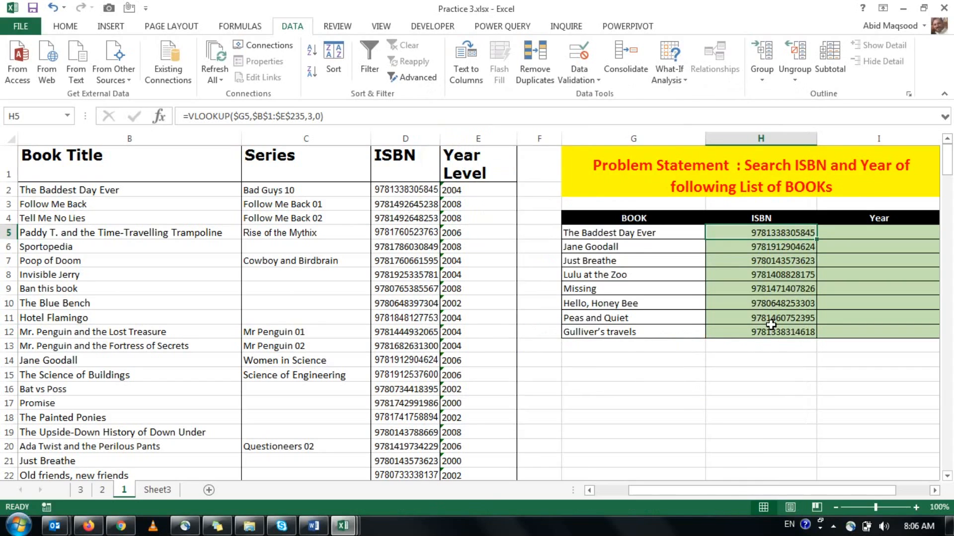
Compare the ISBN looked up for The Baddest Day Ever with its entry in row 2 of the source data.
{"action": "left_click", "coordinate": [652, 232]}
{"action": "left_click", "coordinate": [726, 238]}
{"action": "left_click", "coordinate": [726, 260]}
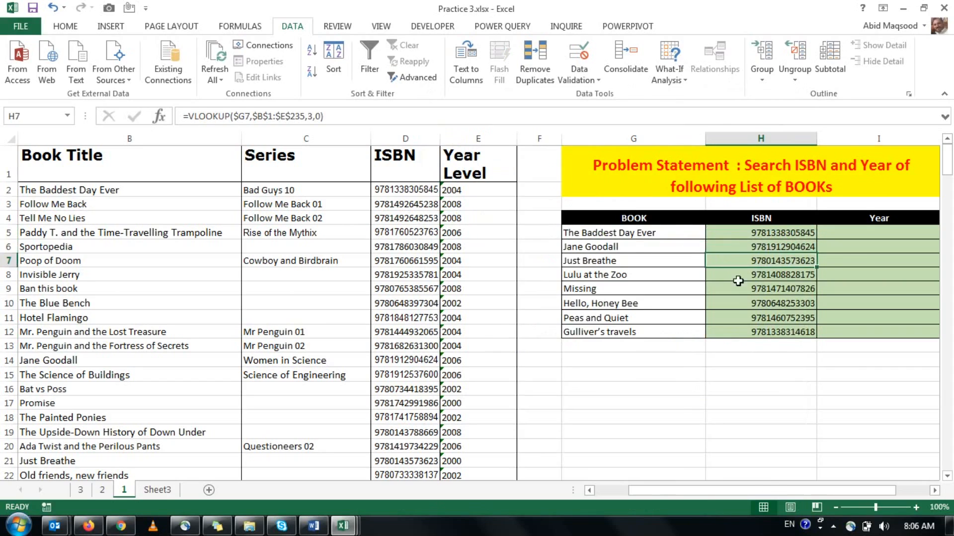
{"action": "left_click", "coordinate": [656, 233]}
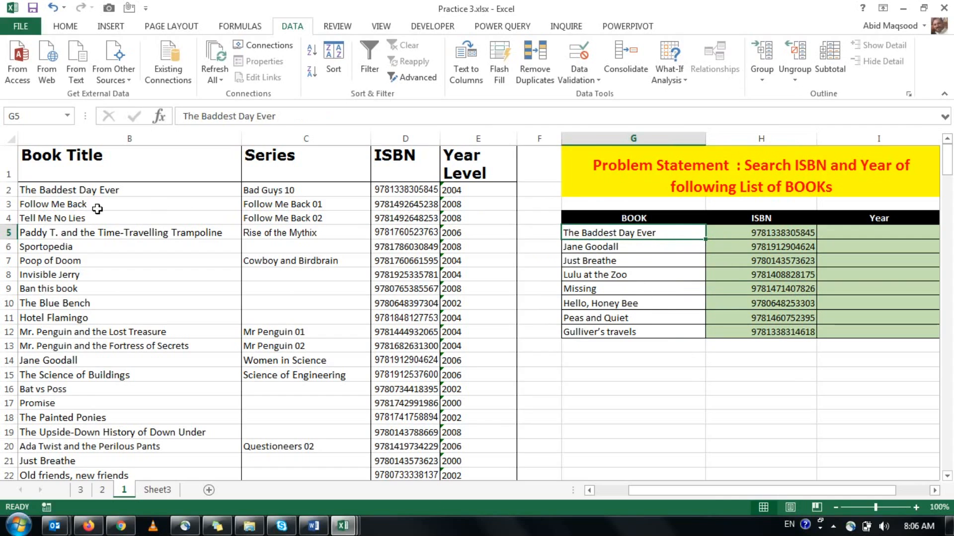
{"action": "left_click_drag", "start_coordinate": [85, 189], "coordinate": [404, 187]}
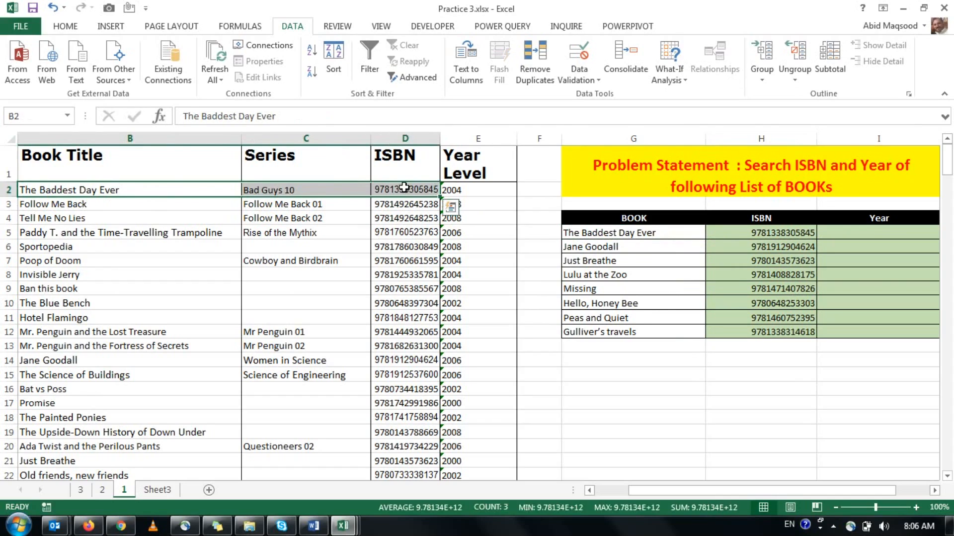
{"action": "left_click", "coordinate": [404, 188]}
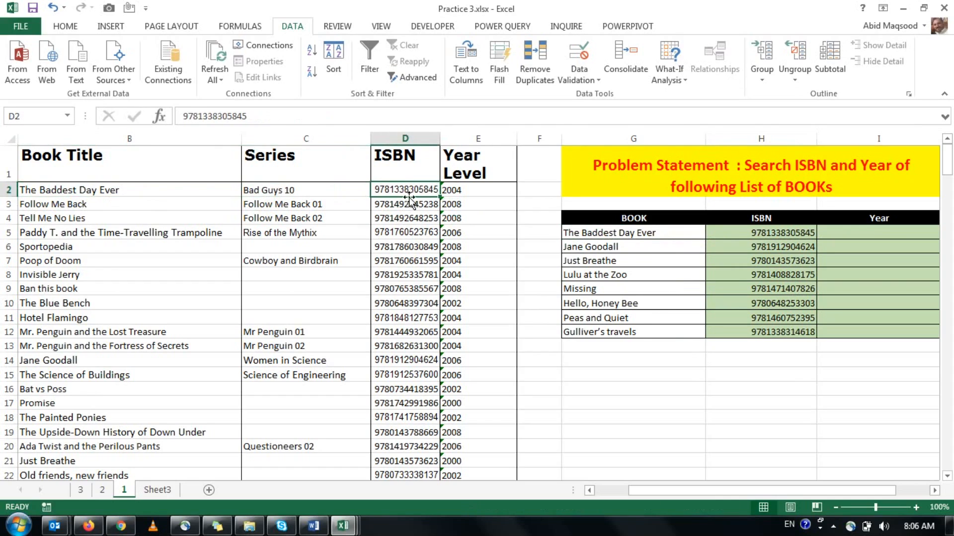
{"action": "left_click", "coordinate": [773, 232]}
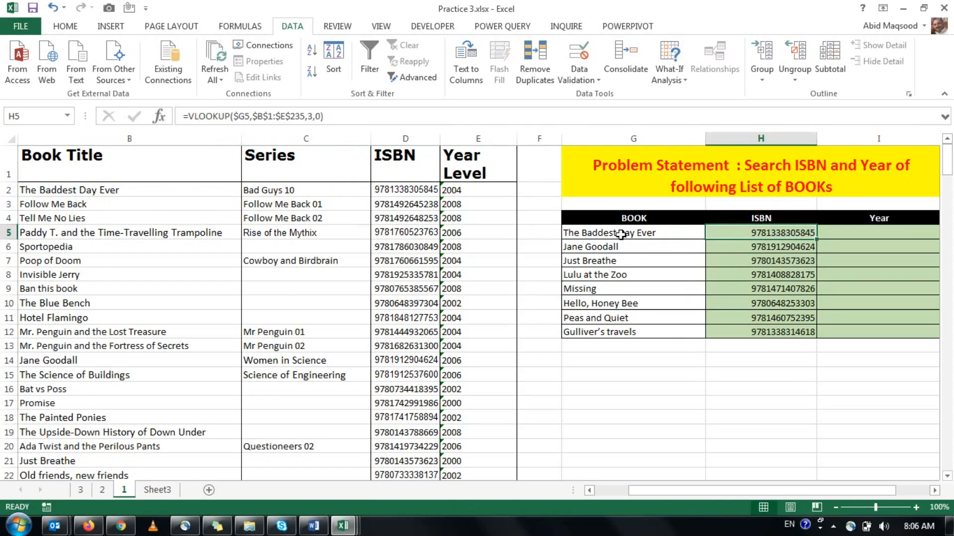
{"action": "left_click", "coordinate": [415, 187]}
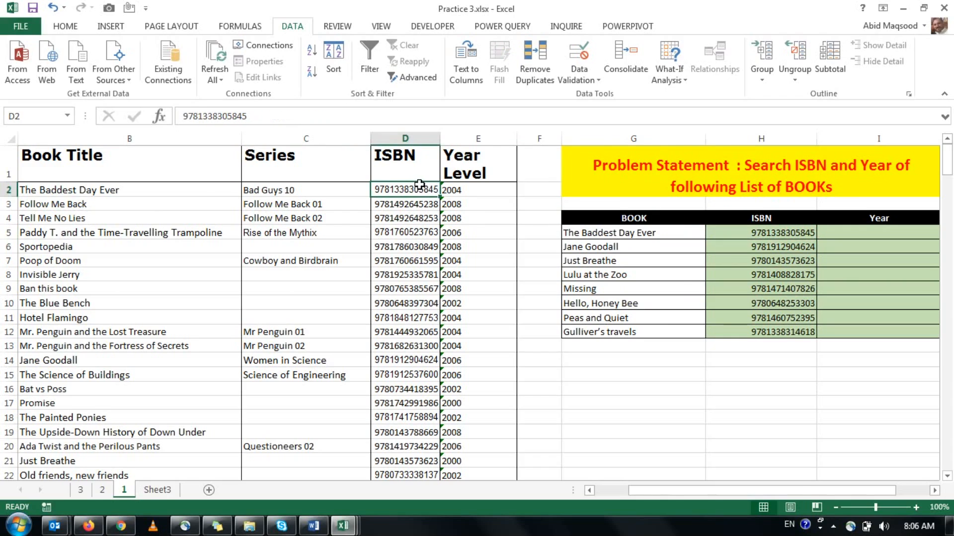
Begin a VLOOKUP formula in I5 under Year with $G5, column locked, as the lookup value.
{"action": "left_click", "coordinate": [881, 232]}
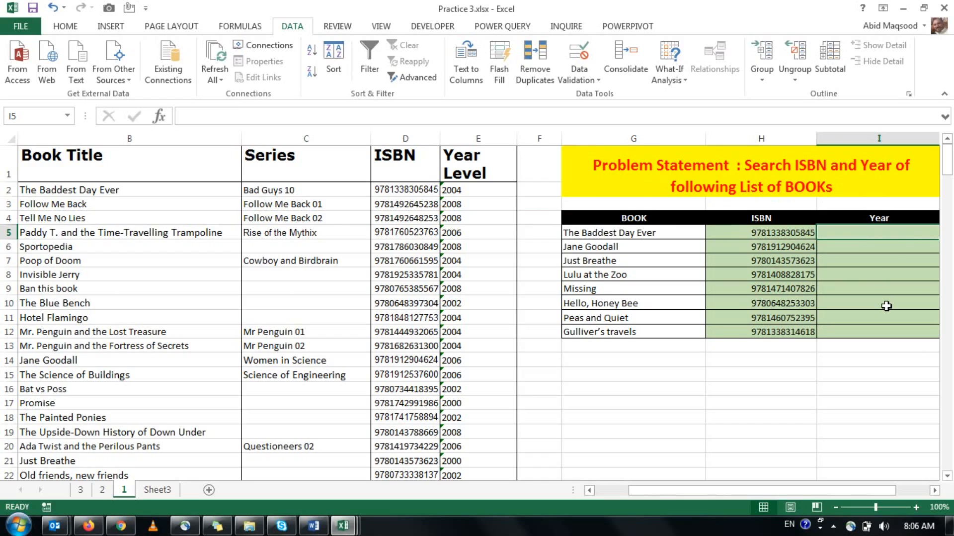
{"action": "type", "text": "=vlo"}
{"action": "key", "text": "Tab"}
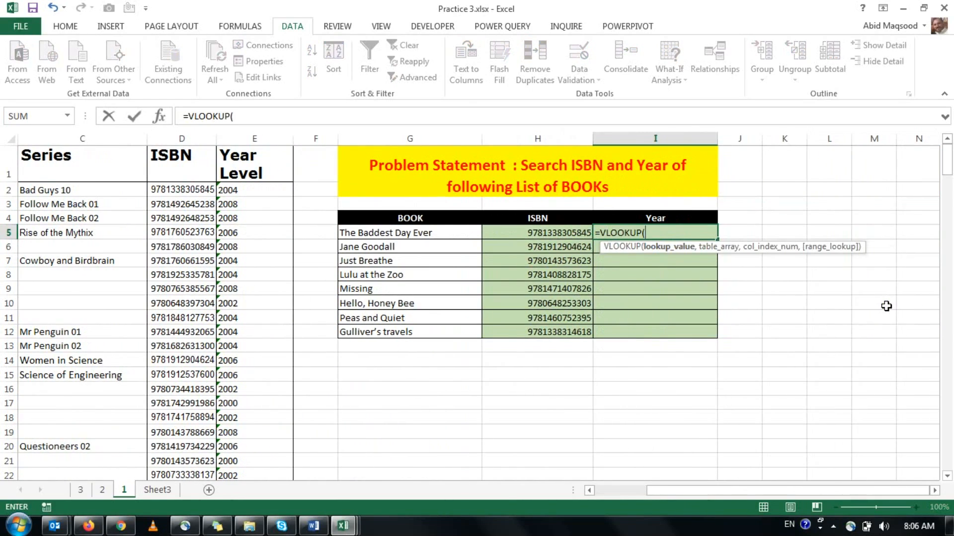
{"action": "key", "text": "Left"}
{"action": "key", "text": "Left"}
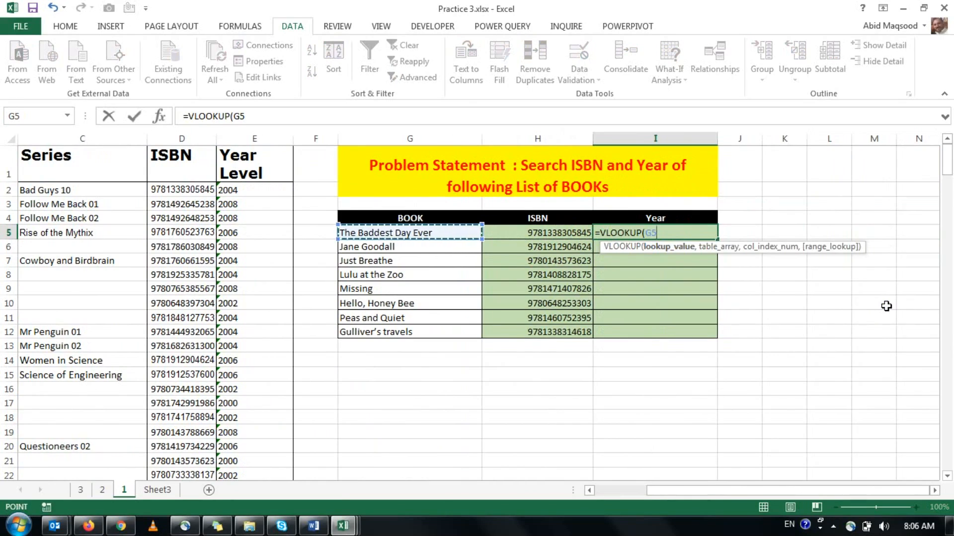
{"action": "key", "text": "F4"}
{"action": "key", "text": "F4"}
{"action": "key", "text": "F4"}
{"action": "type", "text": ","}
Select B1:E235, from Book Title through Year Level, as the table array of the I5 VLOOKUP.
{"action": "key", "text": "Left"}
{"action": "key", "text": "Left"}
{"action": "key", "text": "Left"}
{"action": "key", "text": "Left"}
{"action": "key", "text": "Left"}
{"action": "key", "text": "Left"}
{"action": "key", "text": "Left"}
{"action": "key", "text": "Left"}
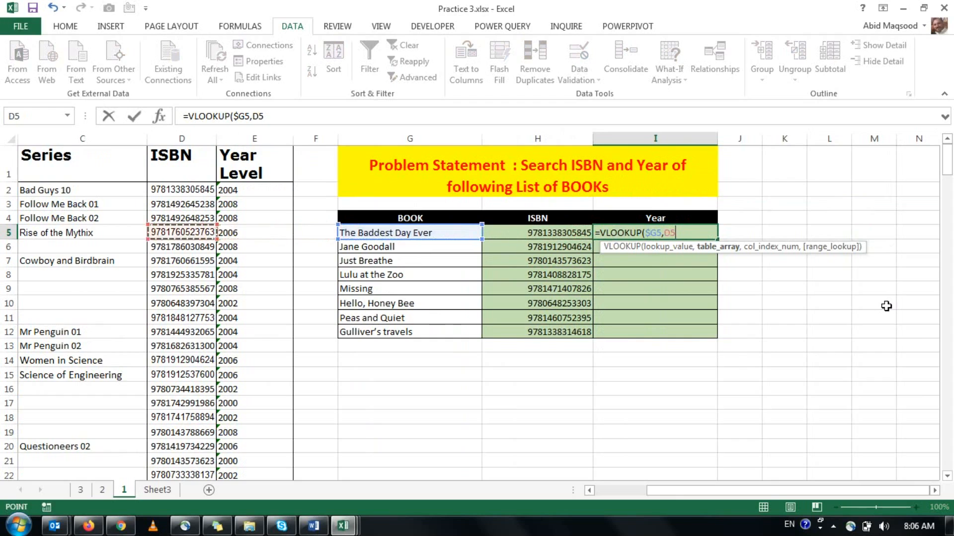
{"action": "key", "text": "Up"}
{"action": "key", "text": "Right"}
{"action": "key", "text": "Right"}
{"action": "key", "text": "Up"}
{"action": "key", "text": "Left"}
{"action": "key", "text": "Up"}
{"action": "key", "text": "Left"}
{"action": "key", "text": "Up"}
{"action": "key", "text": "Right"}
{"action": "key", "text": "shift+Right"}
{"action": "key", "text": "shift+Right"}
{"action": "key", "text": "shift+Right"}
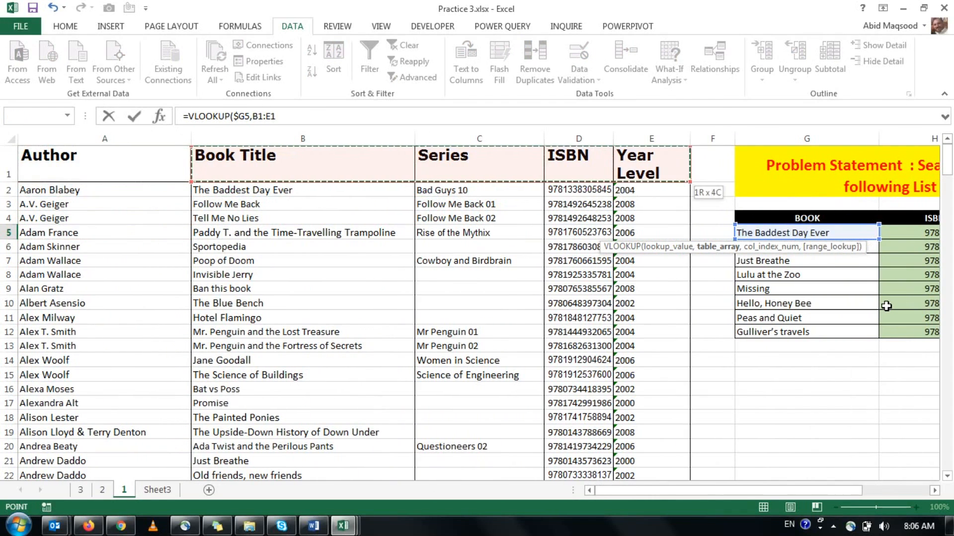
{"action": "key", "text": "ctrl+shift+Down"}
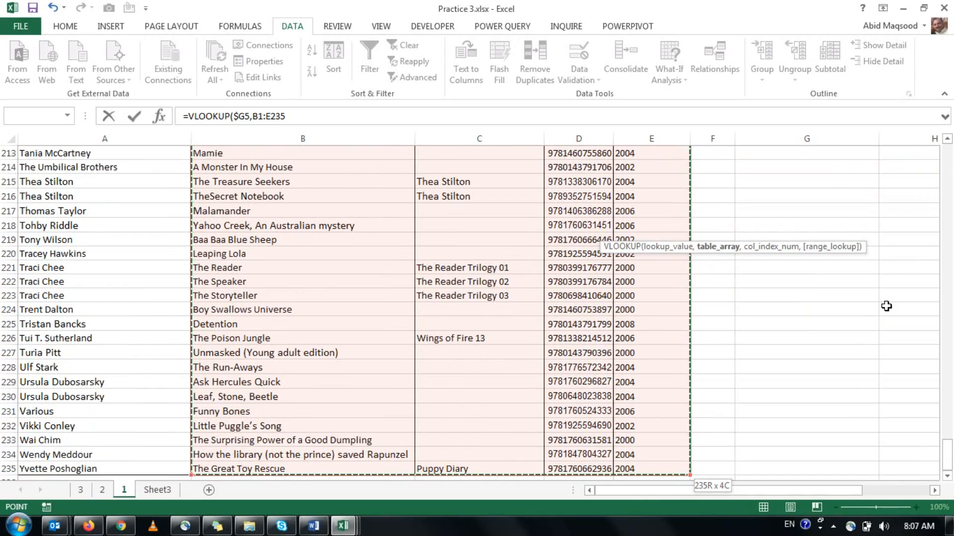
Try the whole columns B:E as the table array, and reselect B1:E235 instead.
{"action": "left_click_drag", "start_coordinate": [299, 138], "coordinate": [579, 138]}
{"action": "left_click_drag", "start_coordinate": [639, 162], "coordinate": [640, 164]}
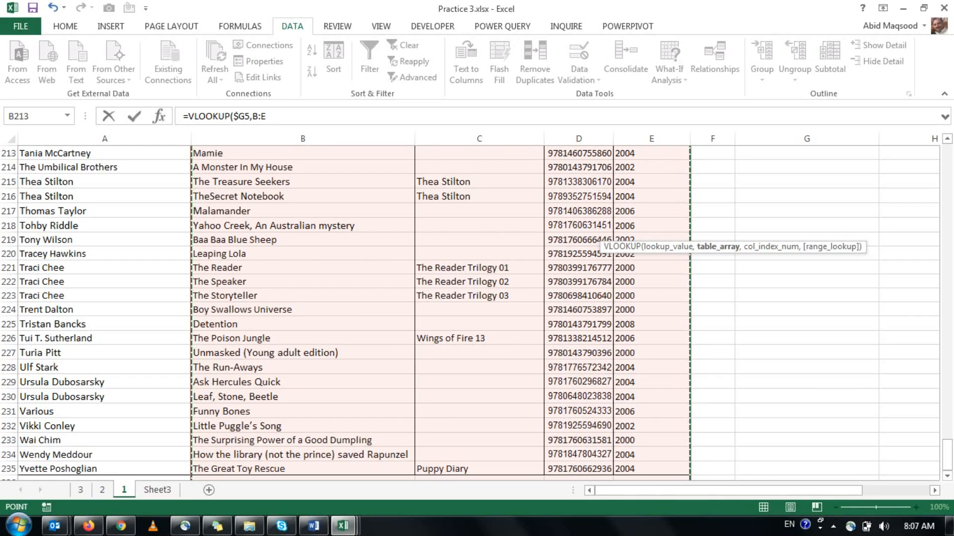
{"action": "key", "text": "ctrl+Up"}
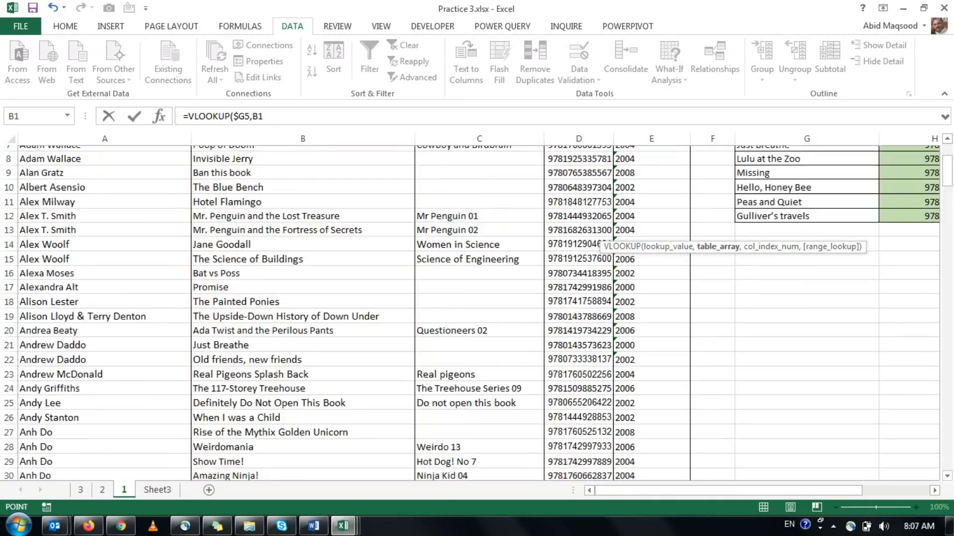
{"action": "key", "text": "shift+Right"}
{"action": "key", "text": "shift+Right"}
{"action": "key", "text": "shift+Right"}
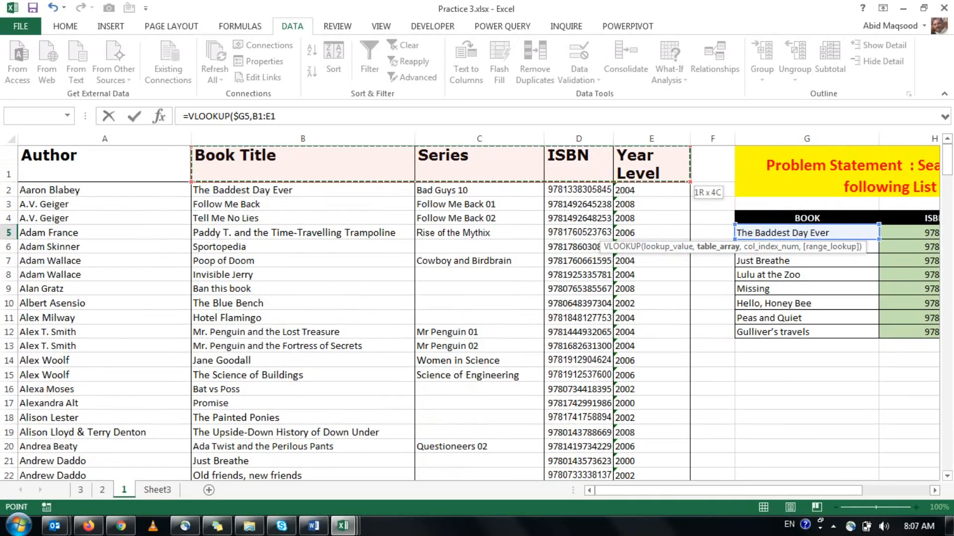
{"action": "key", "text": "ctrl+shift+Down"}
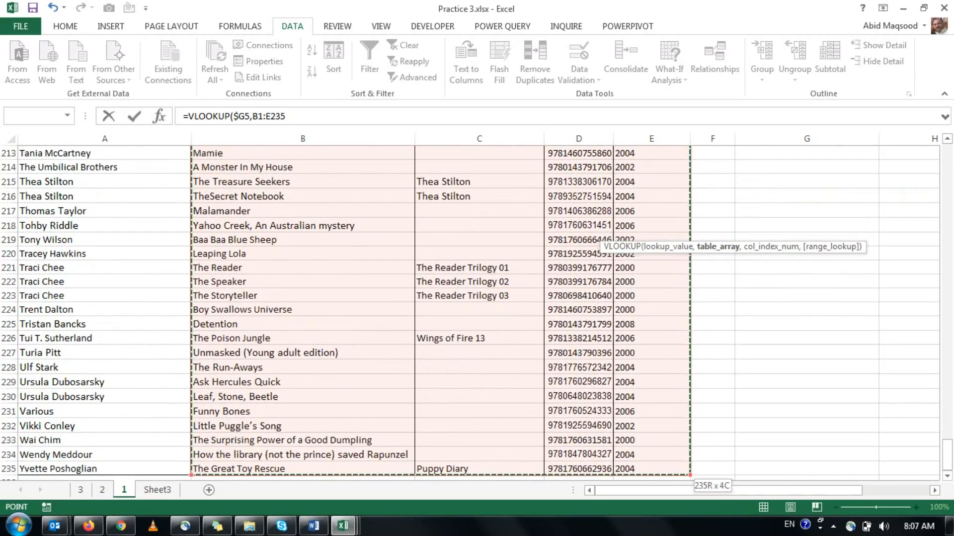
Lock the table array as $B$1:$E$235, complete the I5 VLOOKUP with column index 4 and exact match 0, and fill it down to I12.
{"action": "key", "text": "F4"}
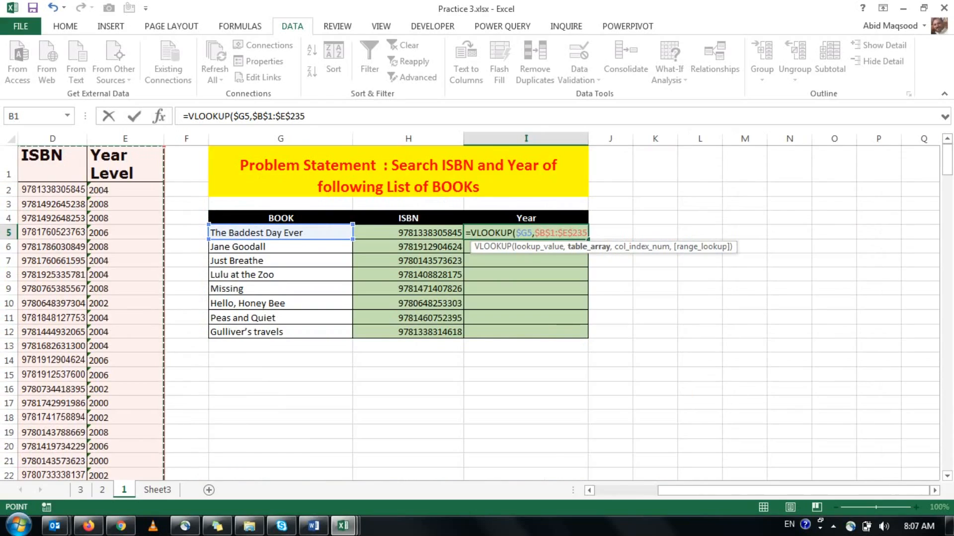
{"action": "type", "text": ",4"}
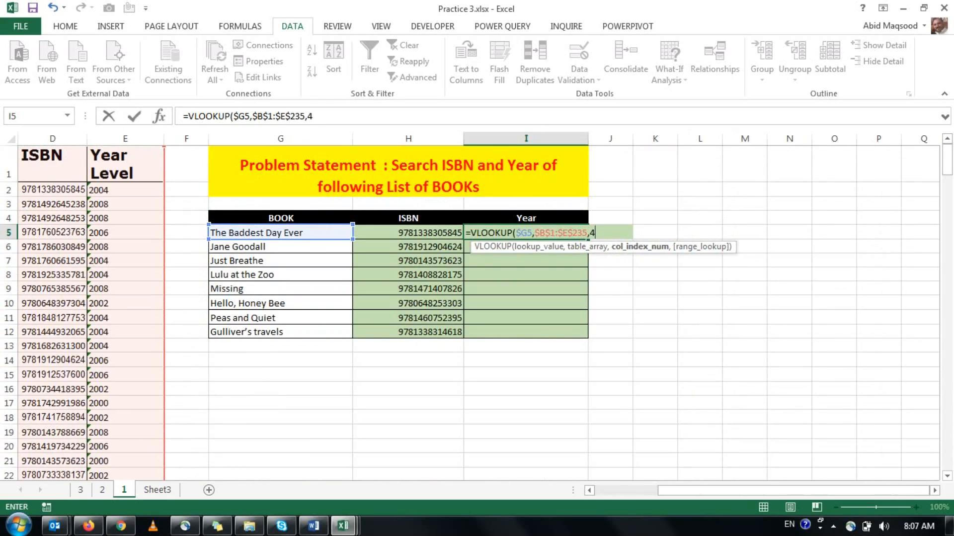
{"action": "type", "text": ","}
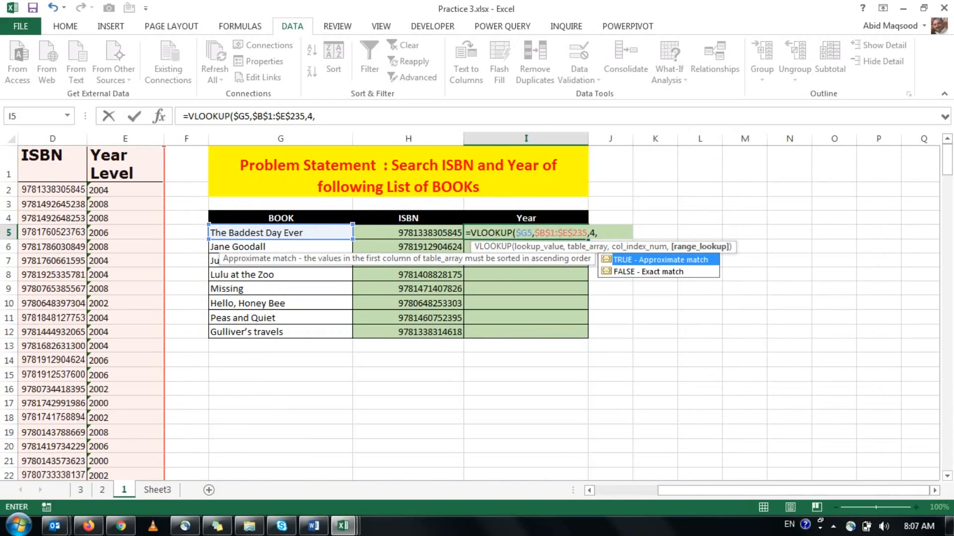
{"action": "type", "text": "0)"}
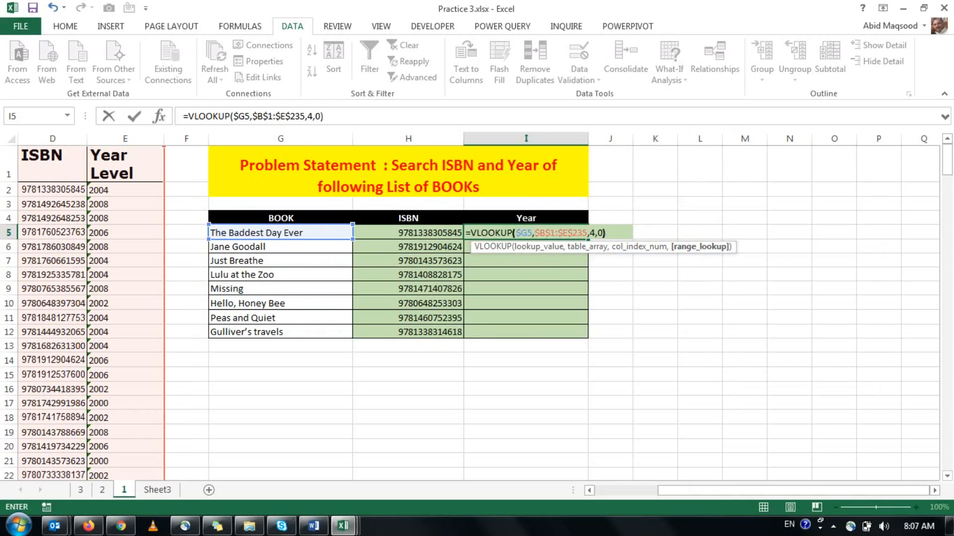
{"action": "key", "text": "Return"}
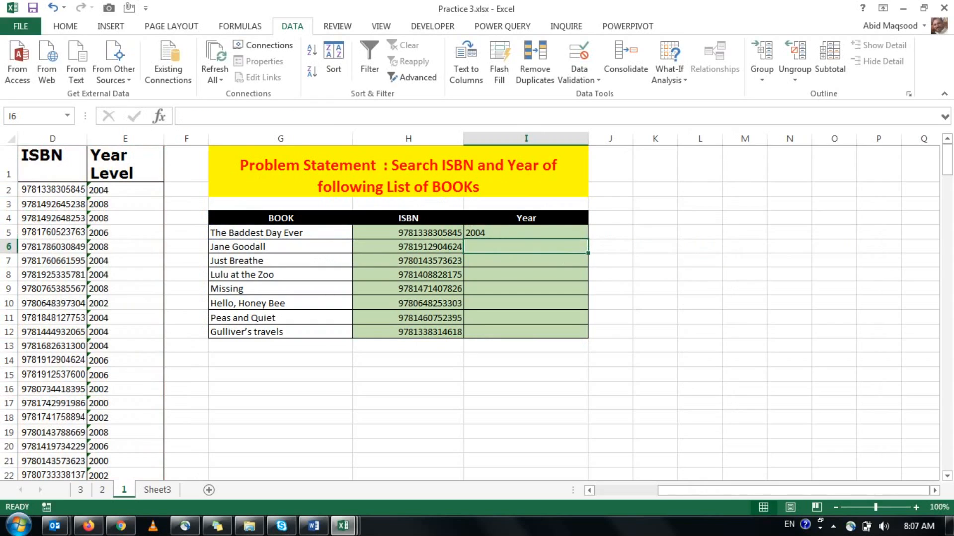
{"action": "left_click", "coordinate": [571, 233]}
{"action": "double_click", "coordinate": [589, 241]}
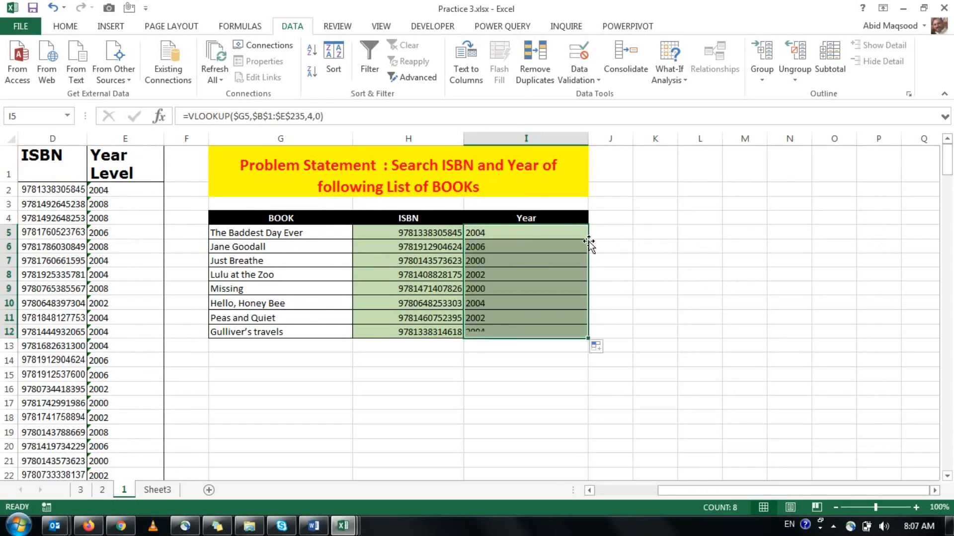
Center the ISBN and Year results in H5:I12 horizontally and vertically.
{"action": "left_click", "coordinate": [77, 26]}
{"action": "left_click", "coordinate": [281, 72]}
{"action": "left_click_drag", "start_coordinate": [398, 232], "coordinate": [539, 331]}
{"action": "left_click", "coordinate": [281, 72]}
{"action": "left_click", "coordinate": [281, 50]}
{"action": "left_click_drag", "start_coordinate": [281, 217], "coordinate": [540, 331]}
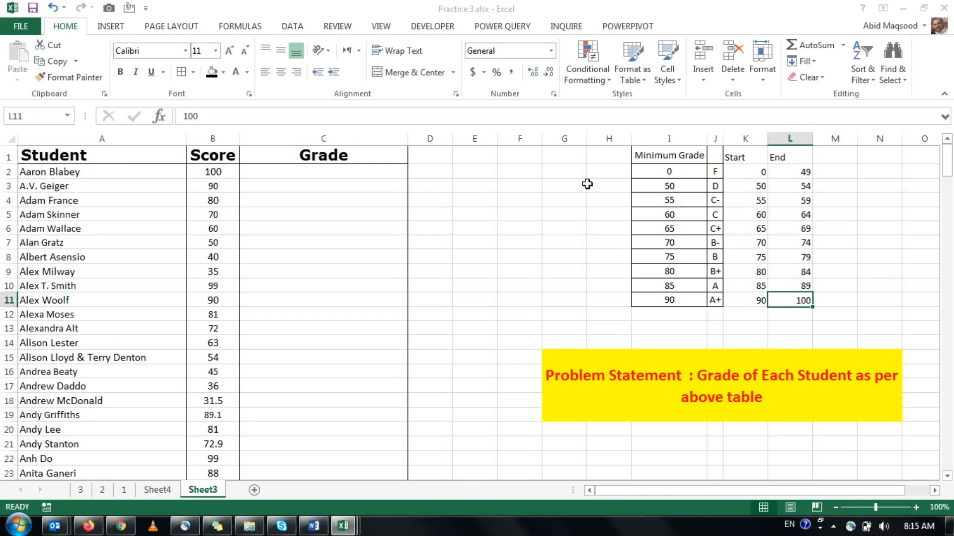
Examine the Student, Score and Grade columns and the grading table in I1:L11 on Sheet3.
{"action": "left_click", "coordinate": [129, 157]}
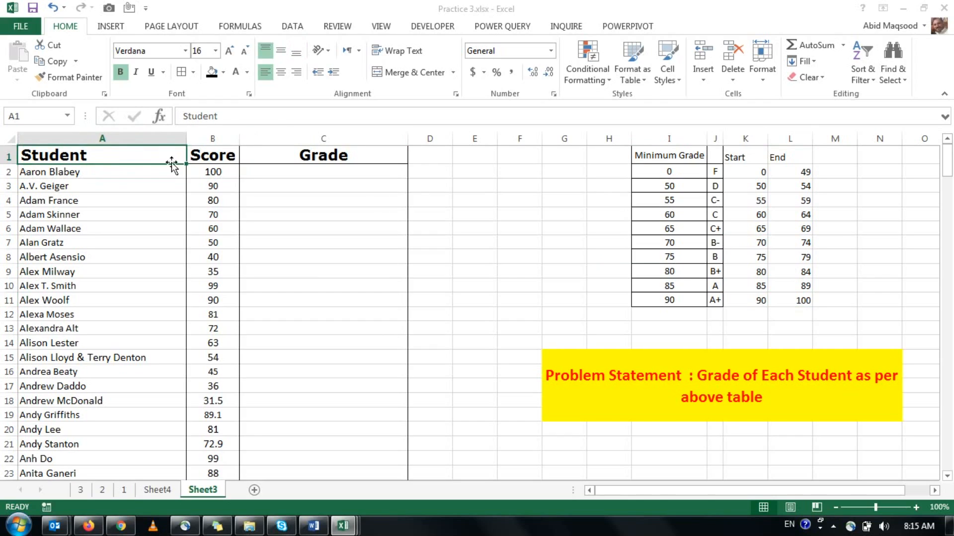
{"action": "left_click", "coordinate": [221, 155]}
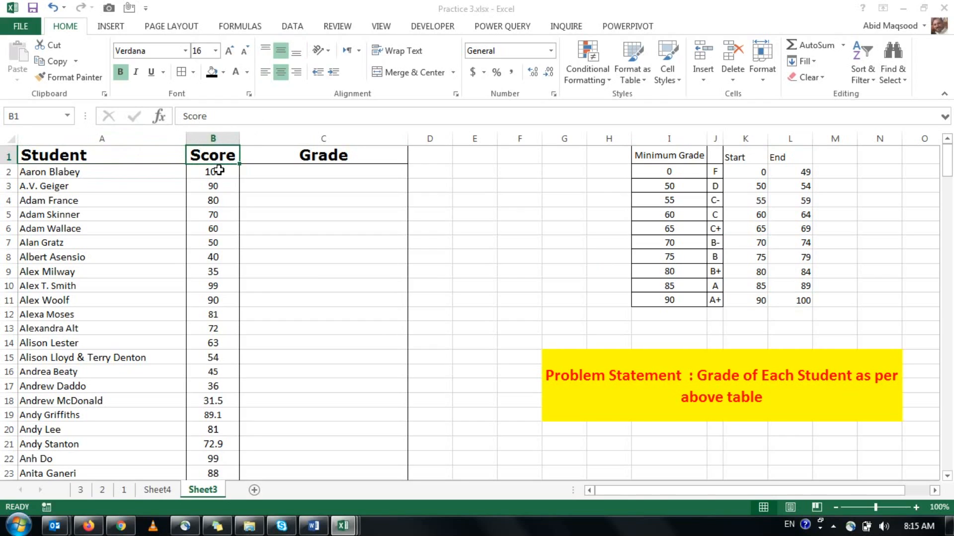
{"action": "left_click", "coordinate": [309, 155]}
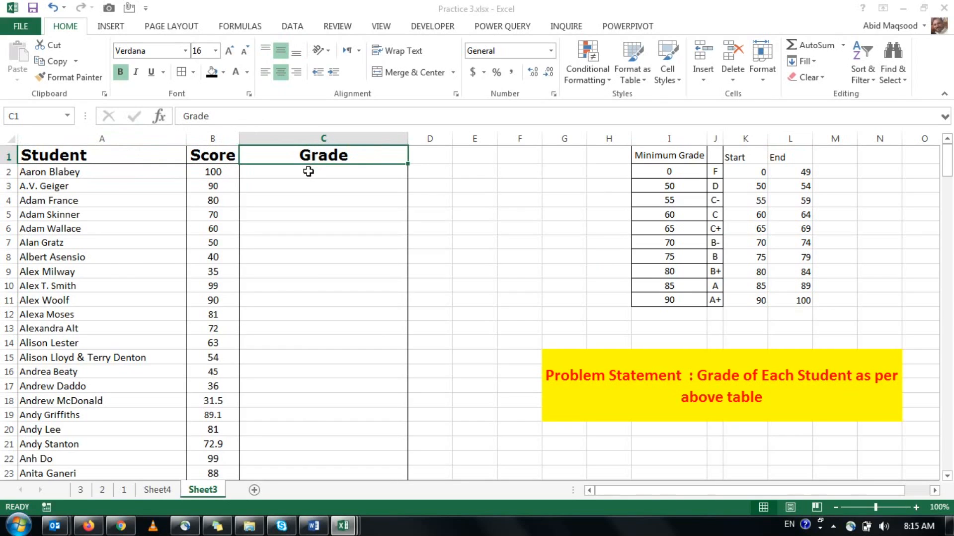
{"action": "left_click", "coordinate": [308, 170]}
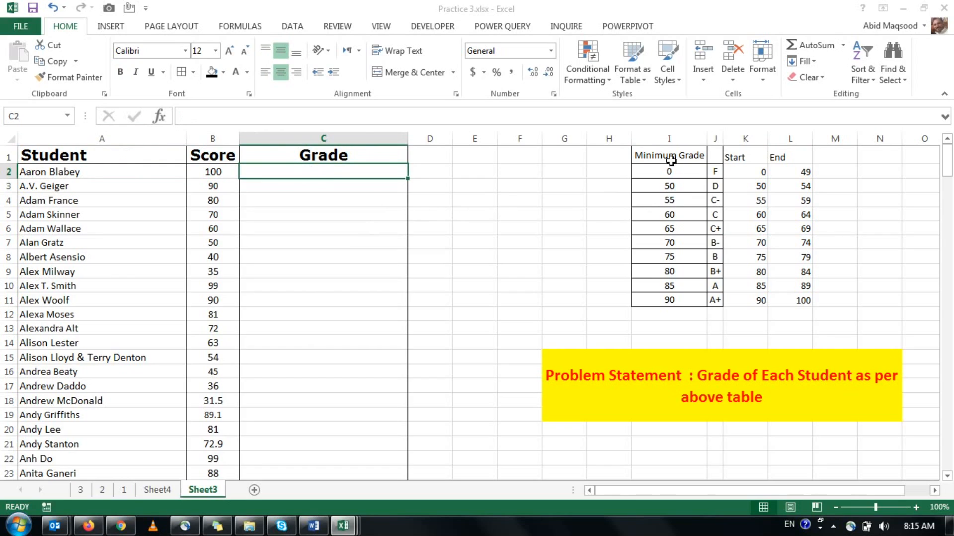
{"action": "left_click", "coordinate": [663, 152]}
{"action": "left_click_drag", "start_coordinate": [716, 178], "coordinate": [792, 300]}
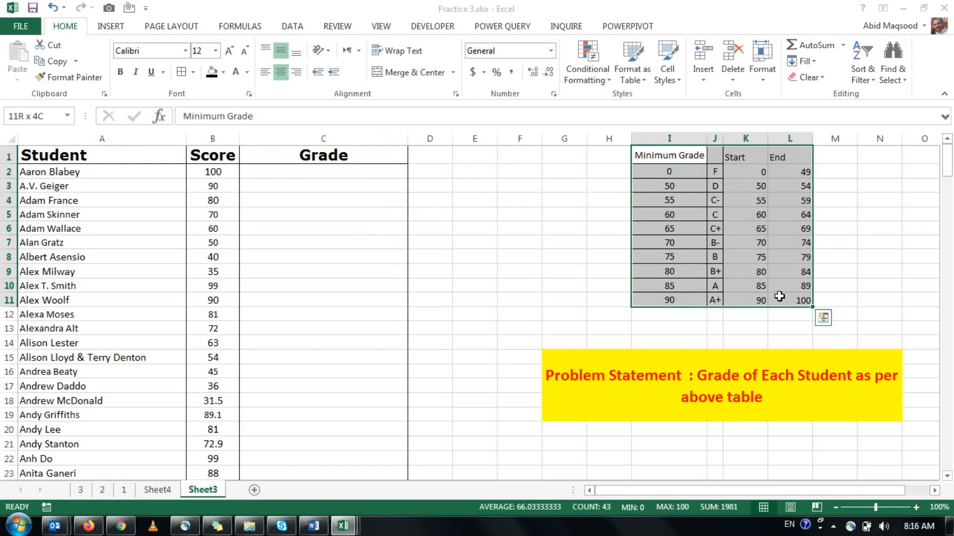
{"action": "left_click", "coordinate": [685, 154]}
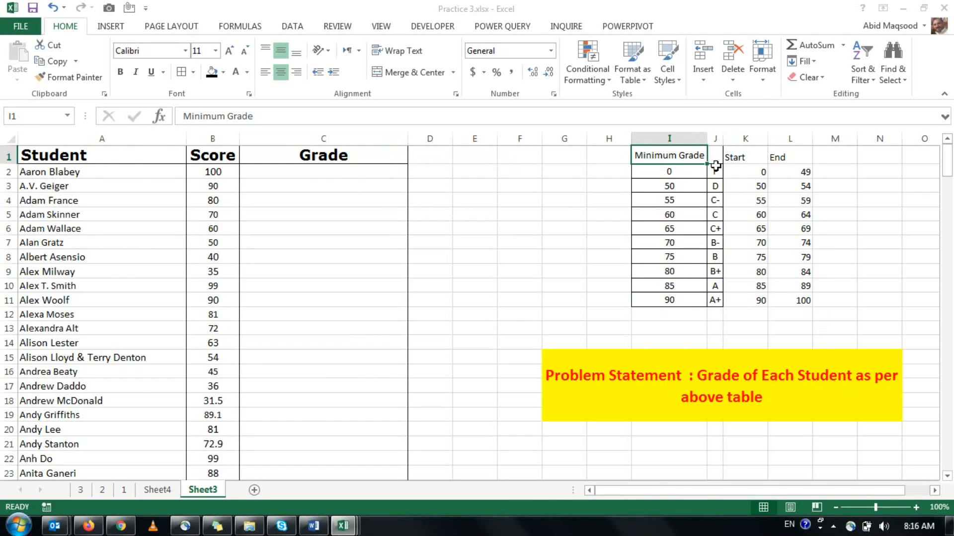
Center the Start and End columns of the grading table, K1:L11, horizontally and vertically.
{"action": "left_click_drag", "start_coordinate": [734, 158], "coordinate": [789, 301]}
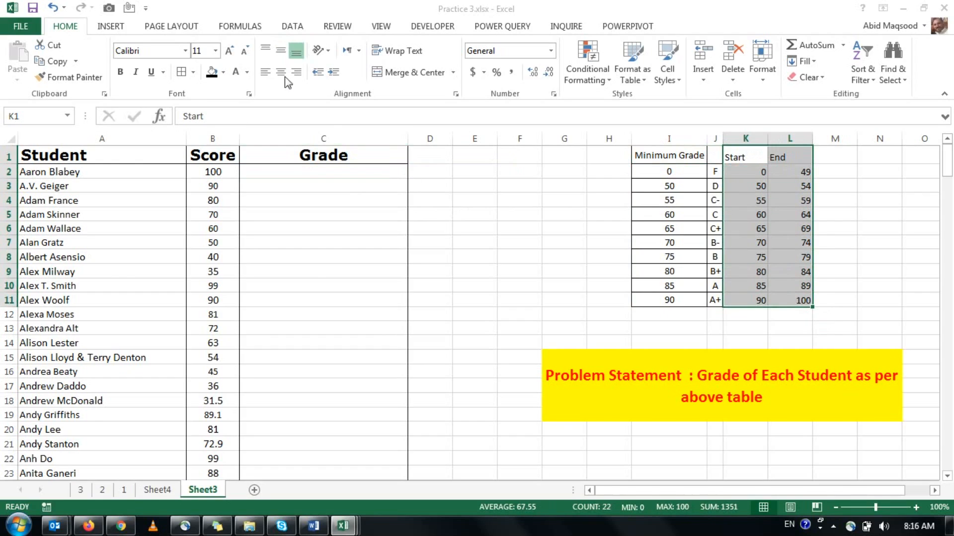
{"action": "left_click", "coordinate": [281, 72]}
{"action": "left_click", "coordinate": [281, 51]}
Examine the minimum score, letter grade and Start and End bounds of grade F in row 2.
{"action": "left_click", "coordinate": [635, 181]}
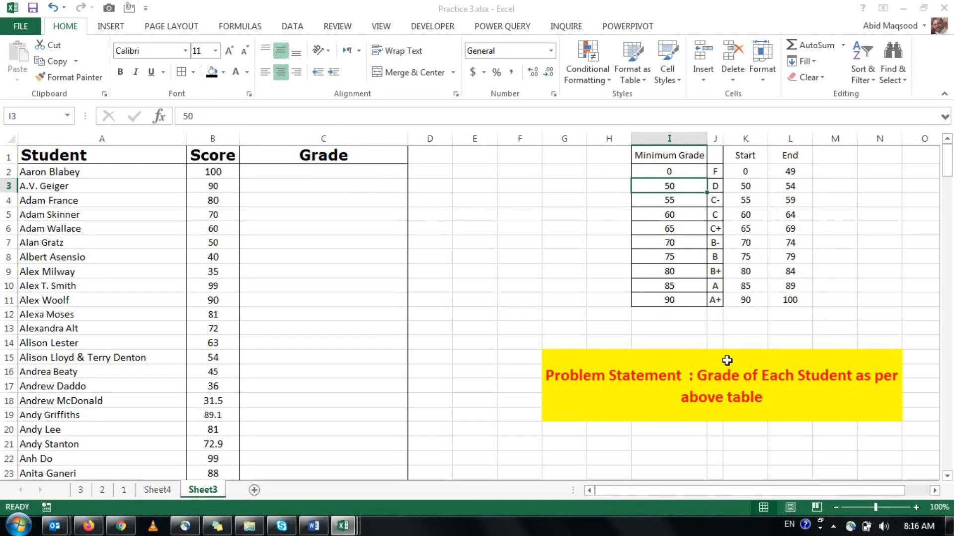
{"action": "key", "text": "Up"}
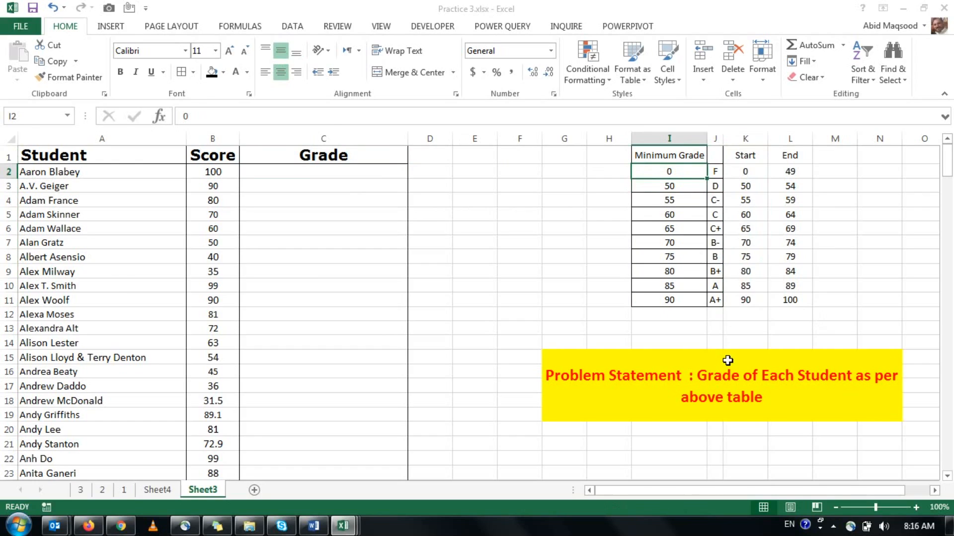
{"action": "key", "text": "Right"}
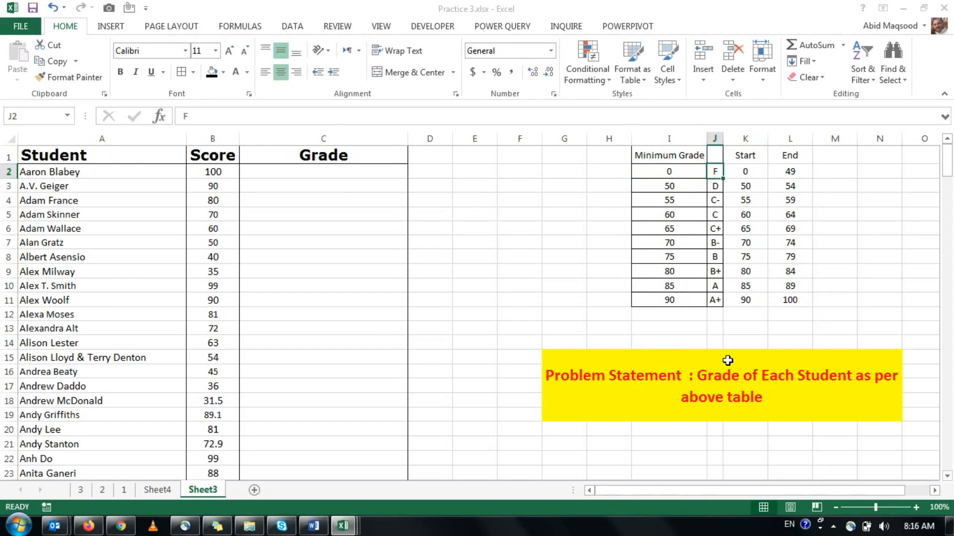
{"action": "key", "text": "Down"}
{"action": "key", "text": "Left"}
{"action": "key", "text": "Up"}
{"action": "key", "text": "Left"}
{"action": "key", "text": "Right"}
{"action": "key", "text": "Right"}
{"action": "key", "text": "Right"}
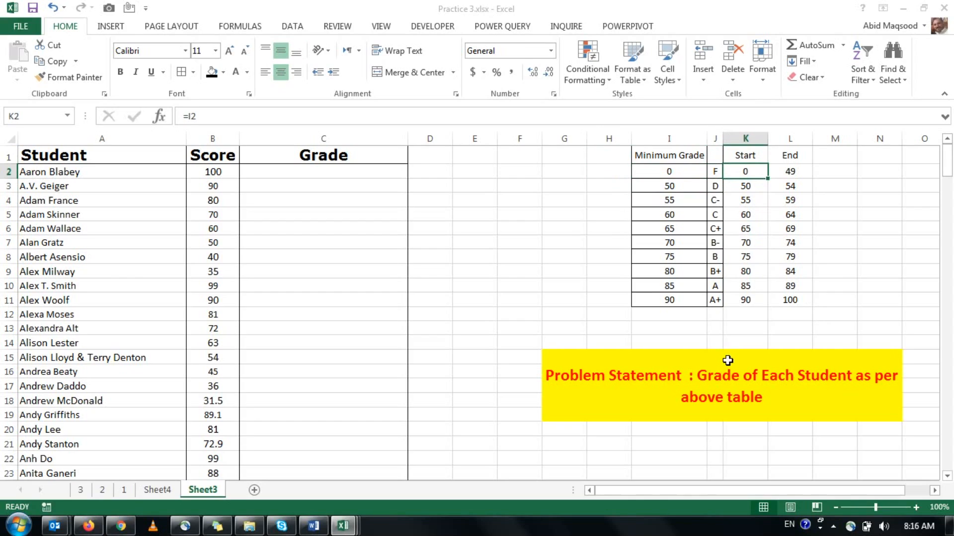
{"action": "key", "text": "Right"}
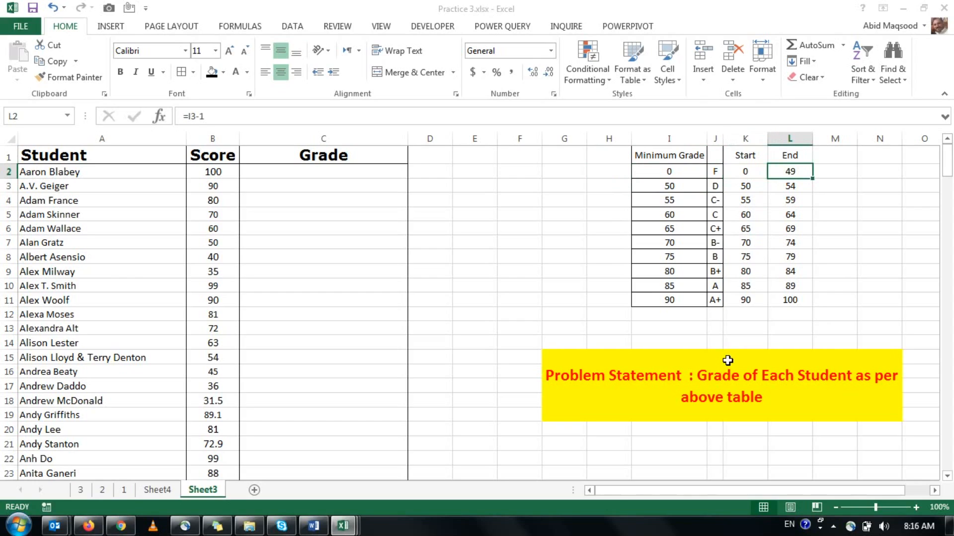
Examine the Start and End bounds of grades D to B- in rows 3 to 7 of the grading table.
{"action": "key", "text": "Down"}
{"action": "key", "text": "Left"}
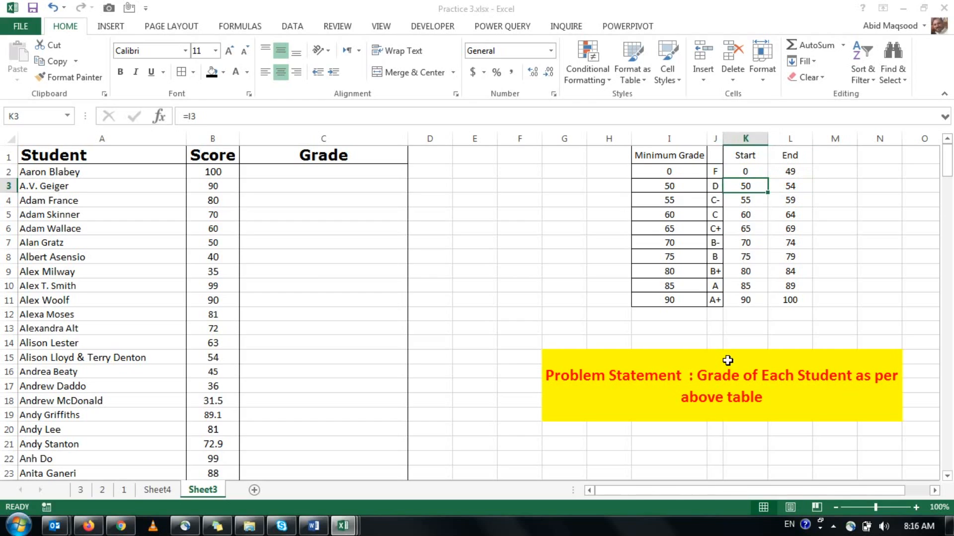
{"action": "key", "text": "Right"}
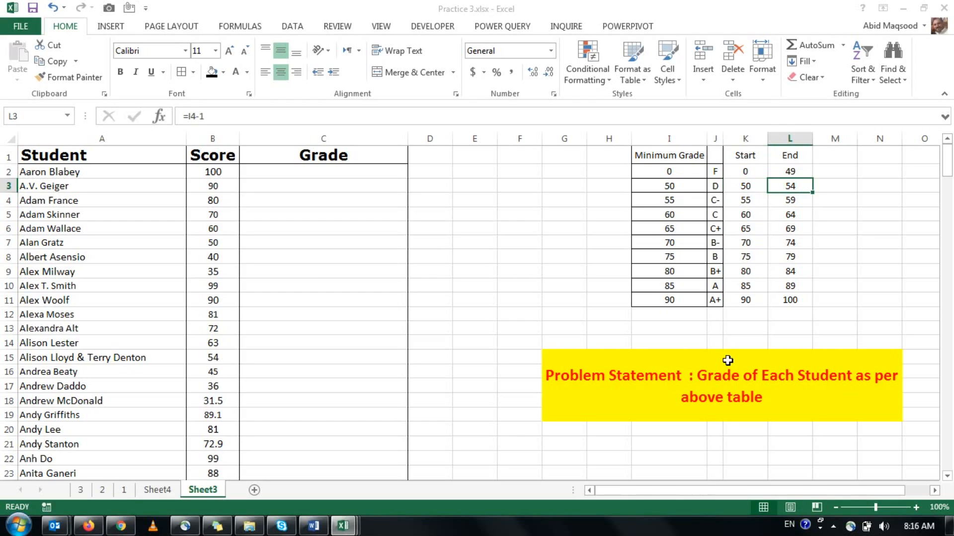
{"action": "key", "text": "Down"}
{"action": "key", "text": "Left"}
{"action": "key", "text": "Right"}
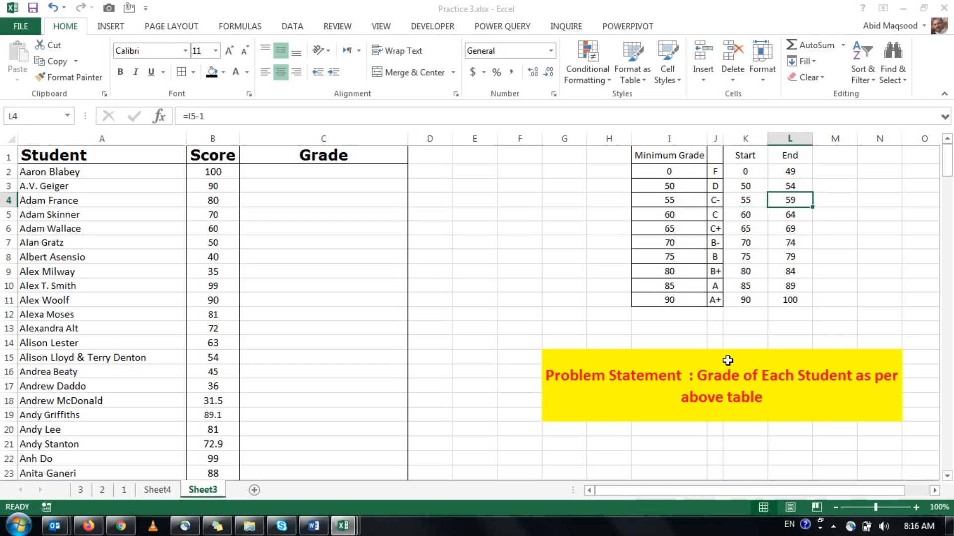
{"action": "key", "text": "Down"}
{"action": "key", "text": "Left"}
{"action": "key", "text": "Right"}
{"action": "key", "text": "Down"}
{"action": "key", "text": "Left"}
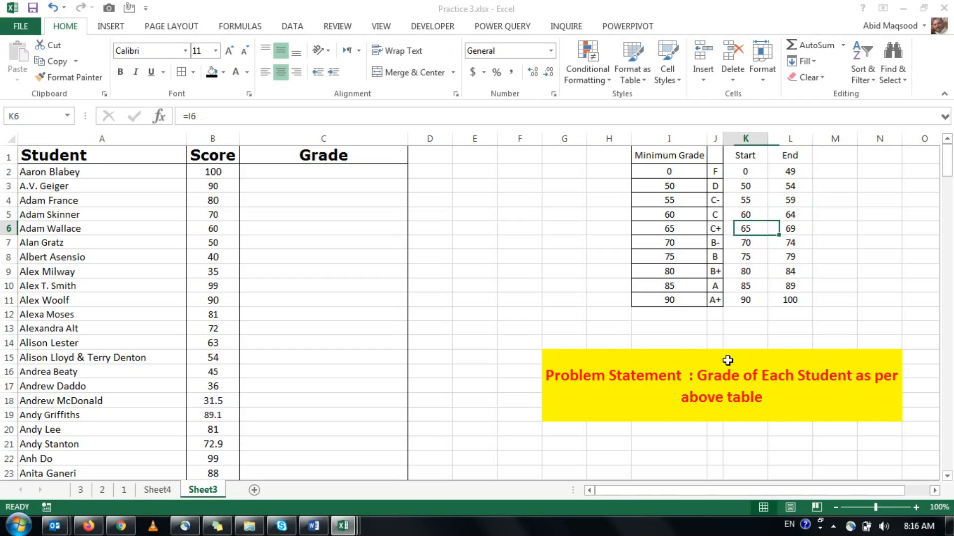
{"action": "key", "text": "Right"}
{"action": "key", "text": "Left"}
{"action": "key", "text": "Left"}
{"action": "key", "text": "Right"}
{"action": "key", "text": "Down"}
{"action": "key", "text": "Right"}
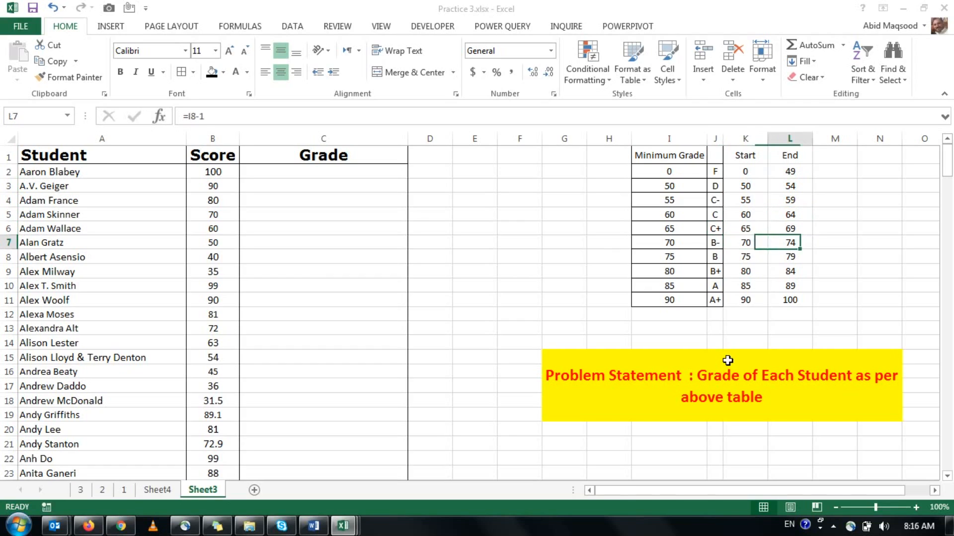
Examine the Start and End bounds of grades B to A+ in rows 8 to 11 of the grading table.
{"action": "key", "text": "Down"}
{"action": "key", "text": "Left"}
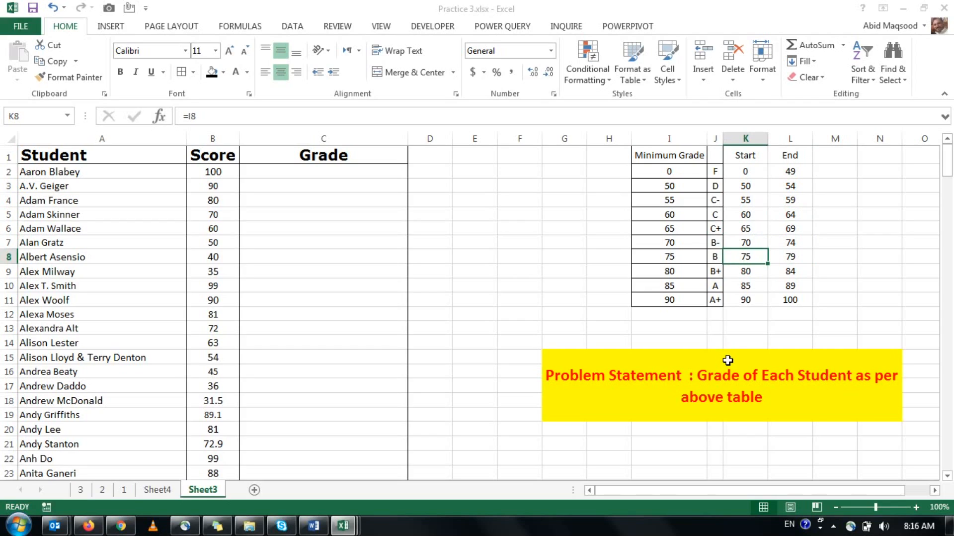
{"action": "key", "text": "Right"}
{"action": "key", "text": "Down"}
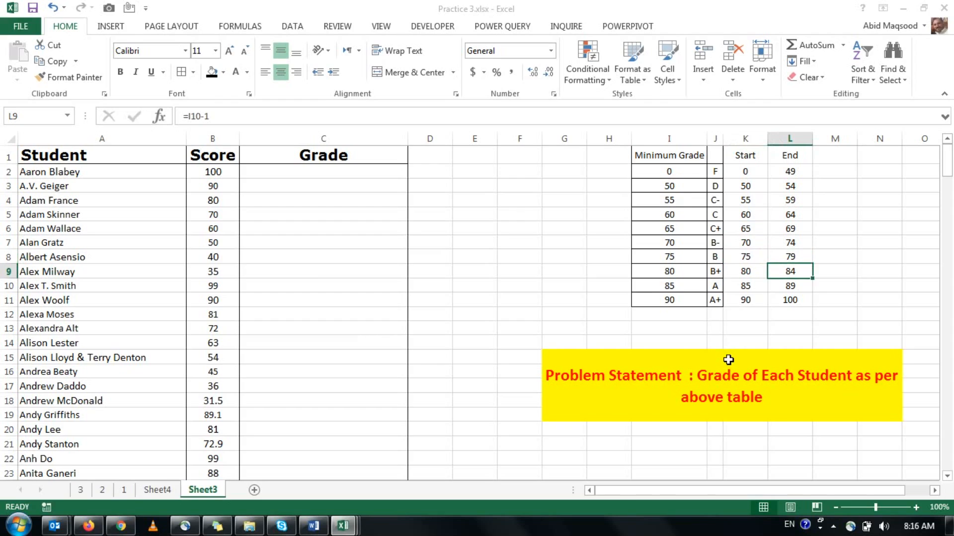
{"action": "key", "text": "Left"}
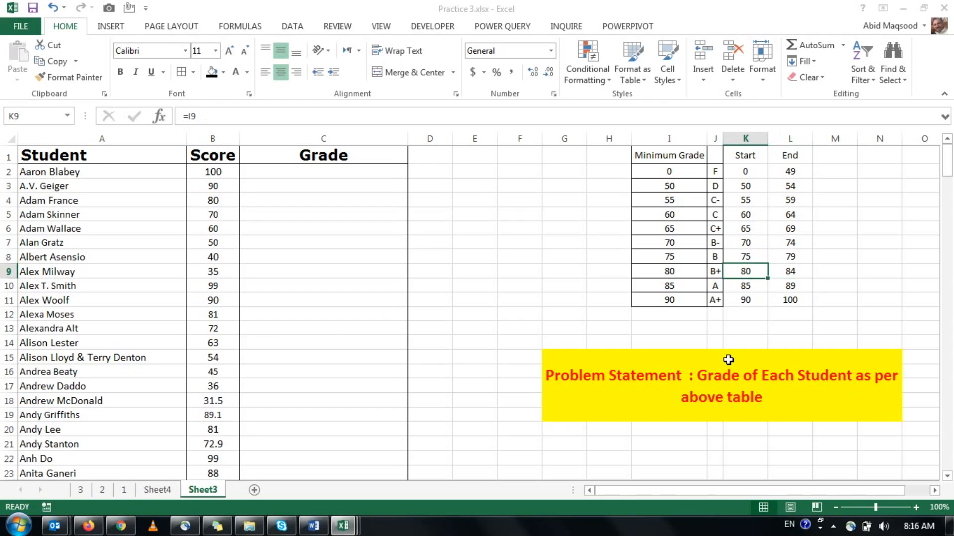
{"action": "key", "text": "Right"}
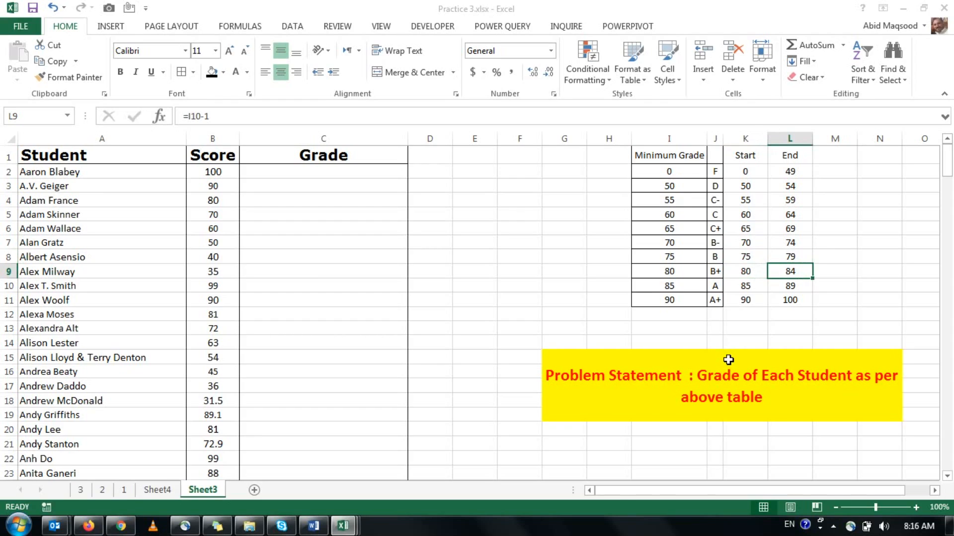
{"action": "key", "text": "Down"}
{"action": "key", "text": "Left"}
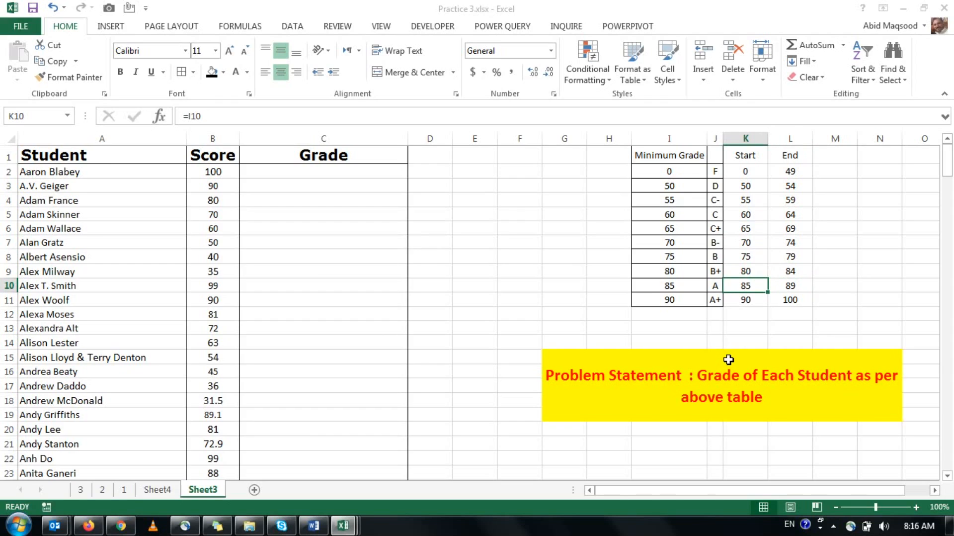
{"action": "key", "text": "Right"}
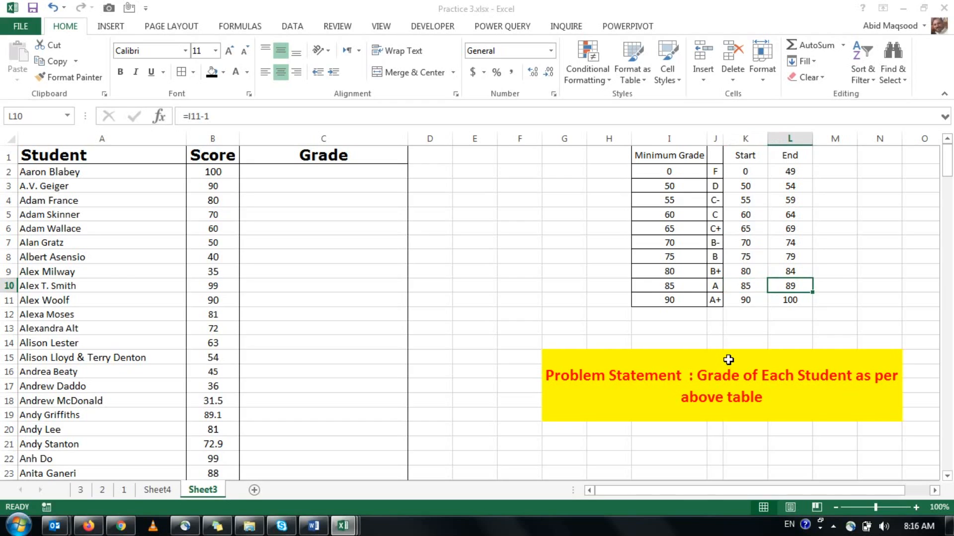
{"action": "key", "text": "Down"}
{"action": "key", "text": "Left"}
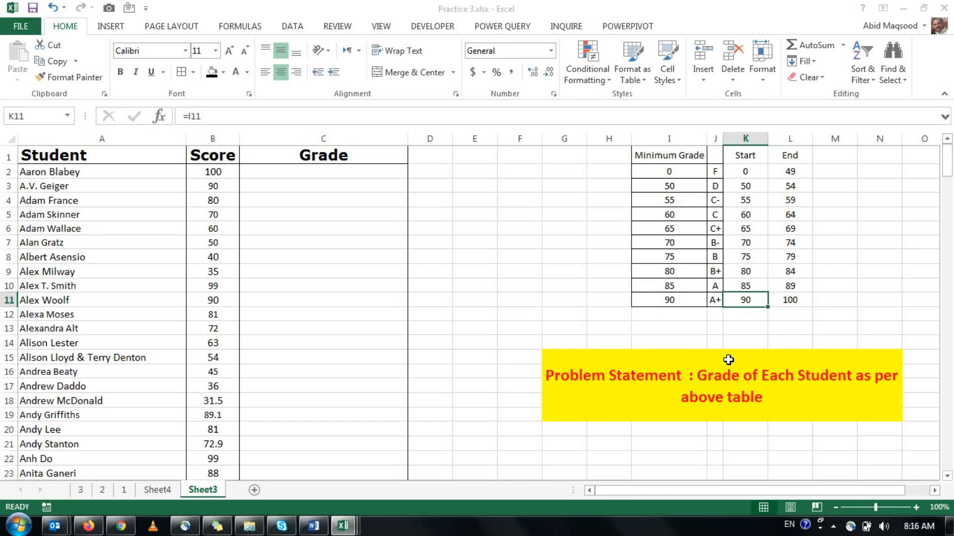
Begin a VLOOKUP formula in C2 with the score $B2 as the lookup value, locking only its column.
{"action": "key", "text": "ctrl+Home"}
{"action": "key", "text": "Right"}
{"action": "key", "text": "Right"}
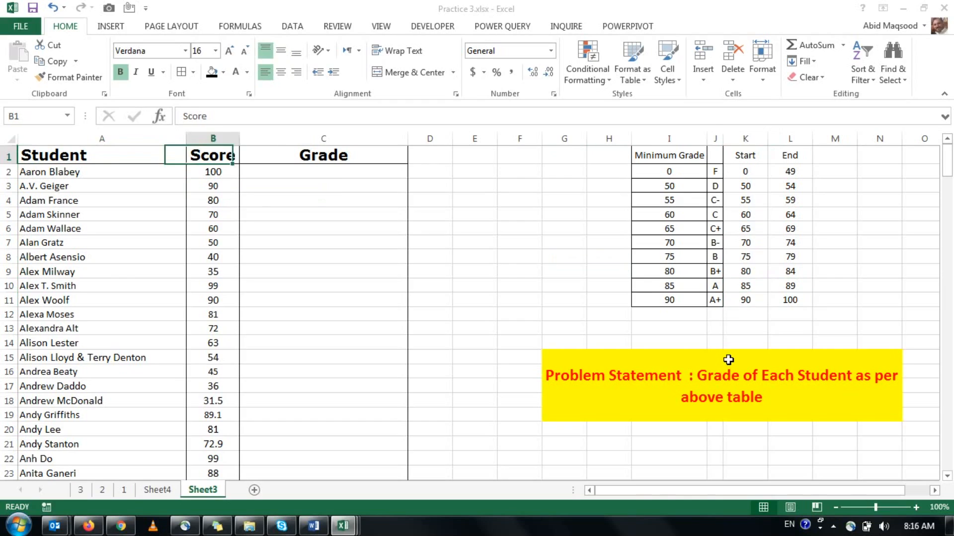
{"action": "key", "text": "Down"}
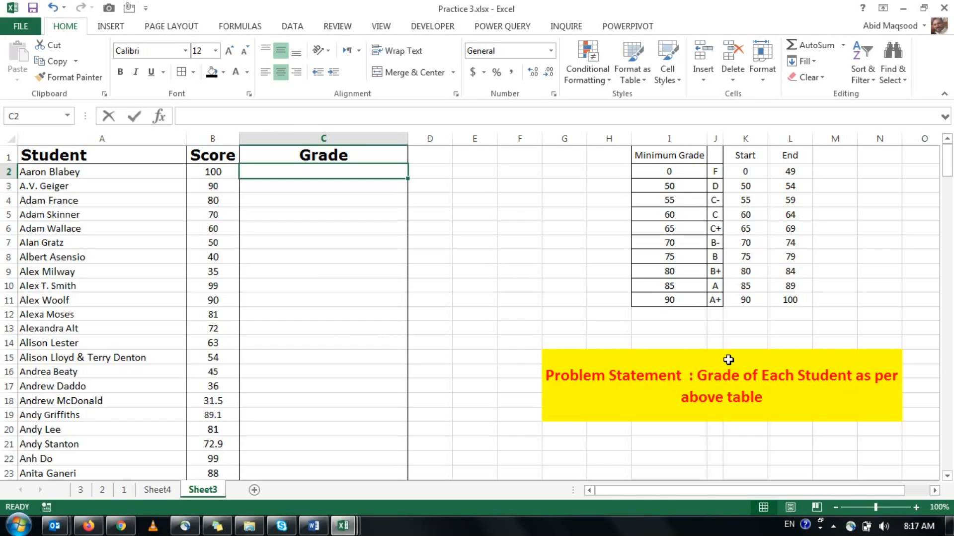
{"action": "type", "text": "=VLOOKUP("}
{"action": "key", "text": "Left"}
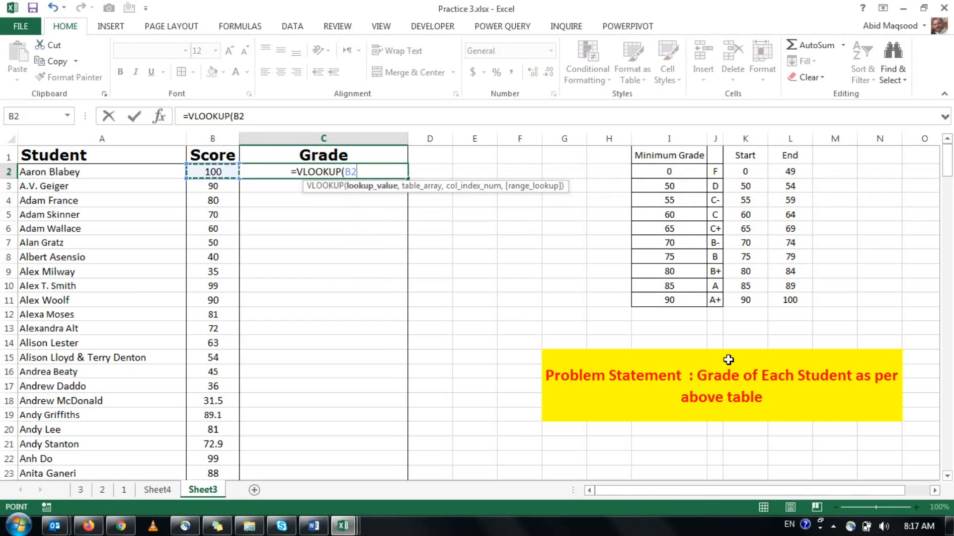
{"action": "key", "text": "F4"}
{"action": "key", "text": "F4"}
{"action": "key", "text": "F4"}
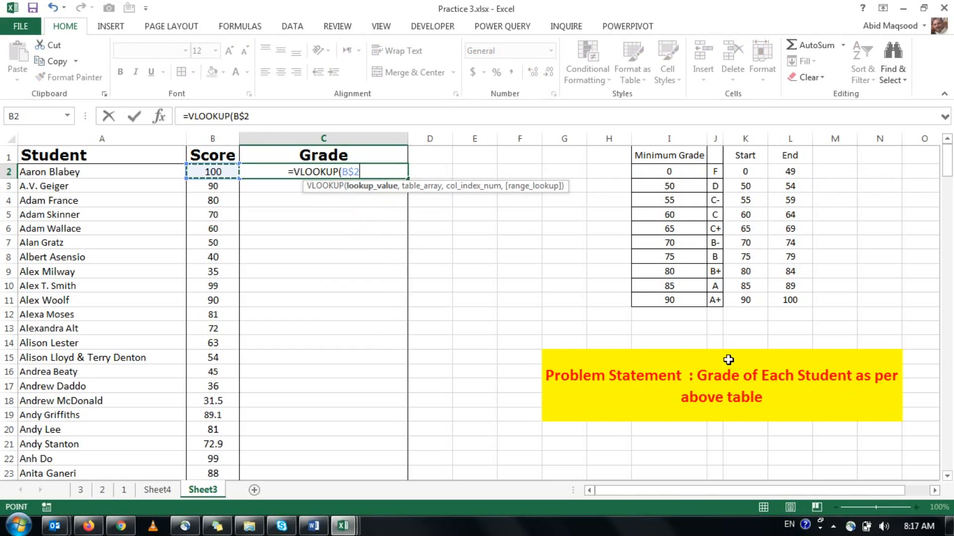
{"action": "type", "text": ","}
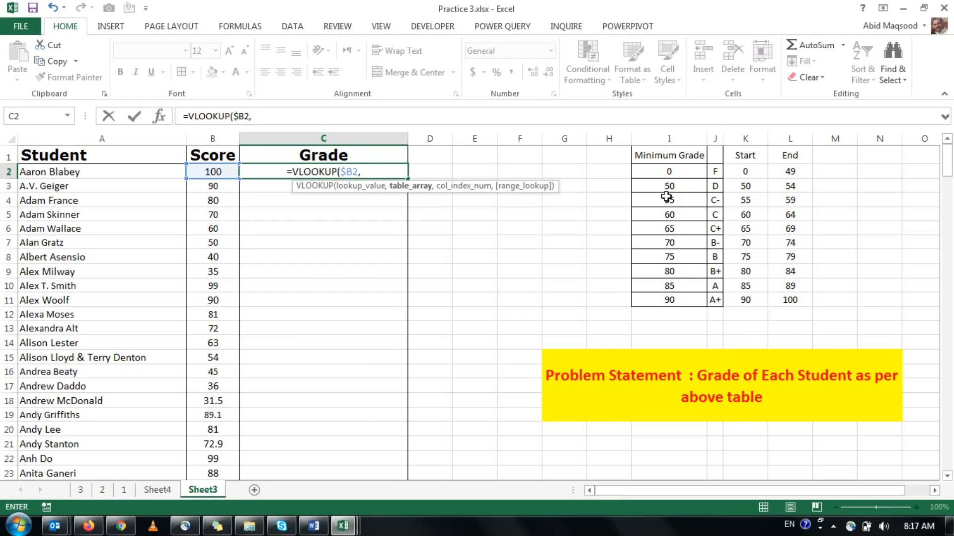
Complete the C2 VLOOKUP with the absolute table range $I$1:$J$11, column index 2 and exact match 0.
{"action": "left_click", "coordinate": [660, 155]}
{"action": "left_click_drag", "start_coordinate": [660, 155], "coordinate": [718, 300]}
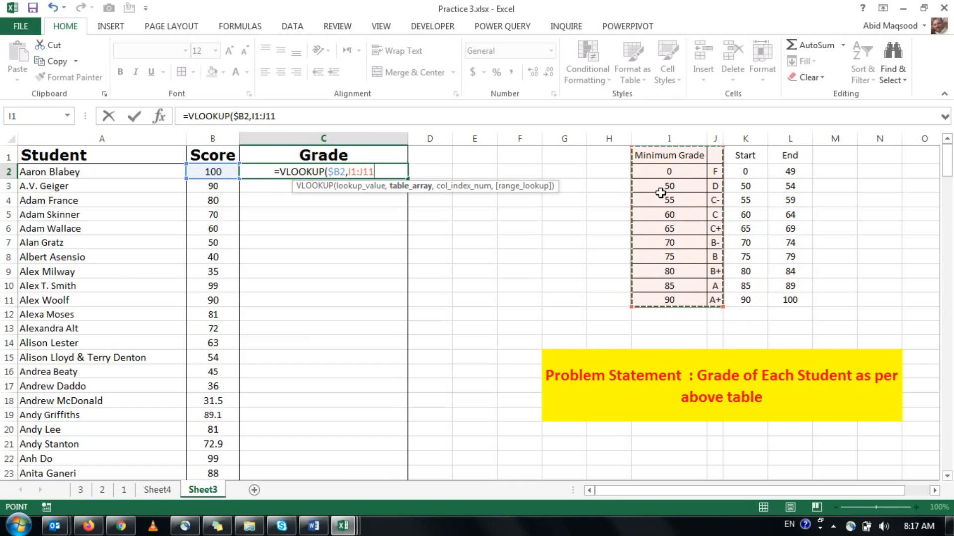
{"action": "key", "text": "F4"}
{"action": "type", "text": ",2,0"}
{"action": "key", "text": "Return"}
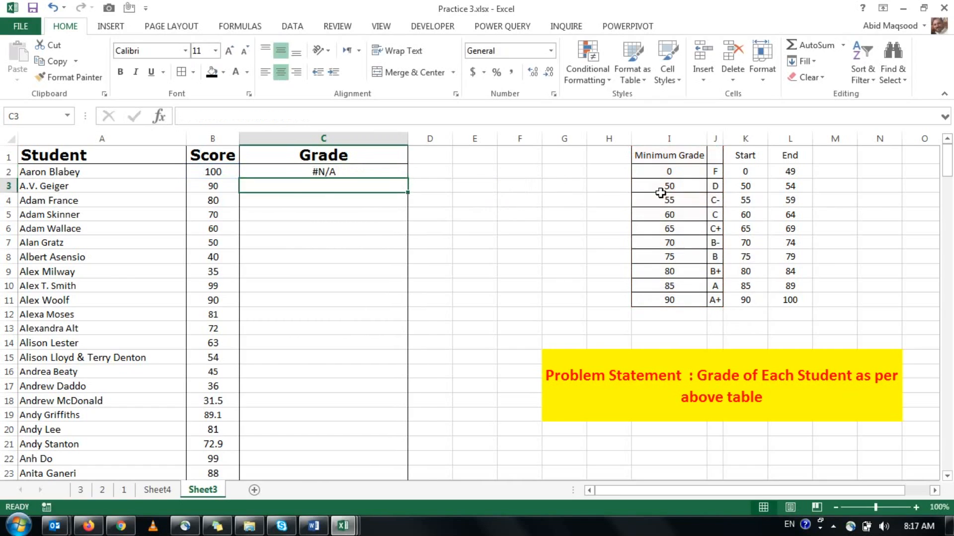
Fill the exact-match VLOOKUP from C2 down the Grade column to C200 and check both ends.
{"action": "left_click", "coordinate": [380, 173]}
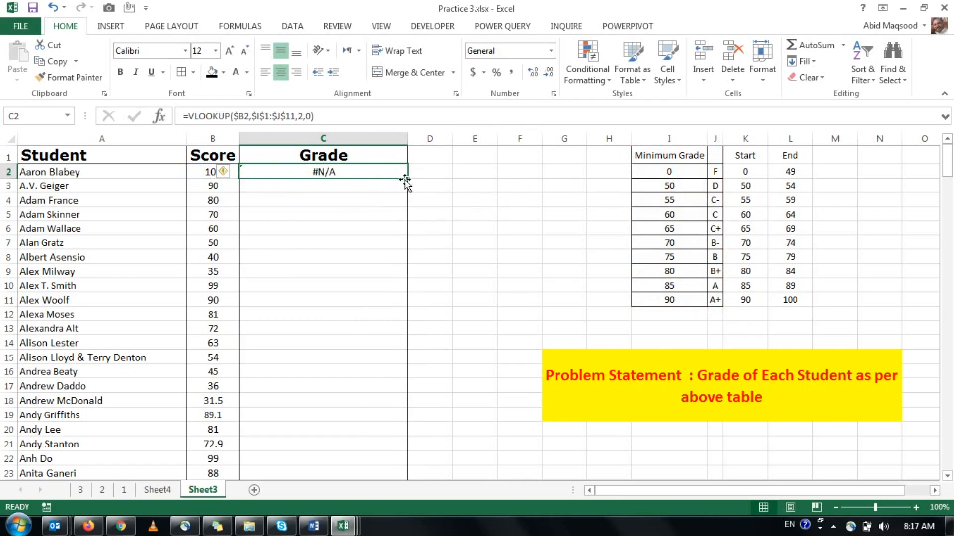
{"action": "double_click", "coordinate": [406, 179]}
{"action": "scroll", "coordinate": [336, 199], "scroll_direction": "down", "scroll_amount": 6}
{"action": "scroll", "coordinate": [338, 212], "scroll_direction": "down", "scroll_amount": 9}
{"action": "key", "text": "ctrl+Down"}
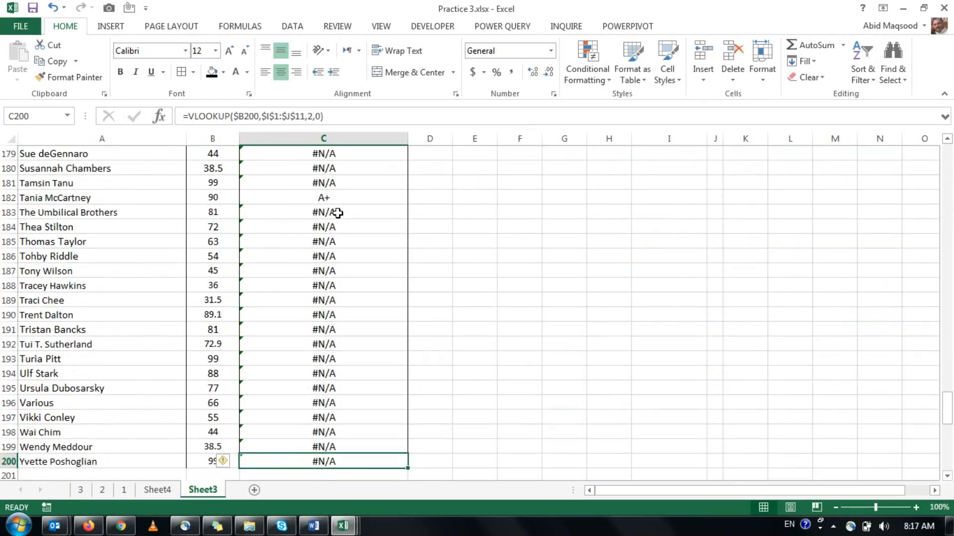
{"action": "key", "text": "ctrl+Up"}
{"action": "key", "text": "Down"}
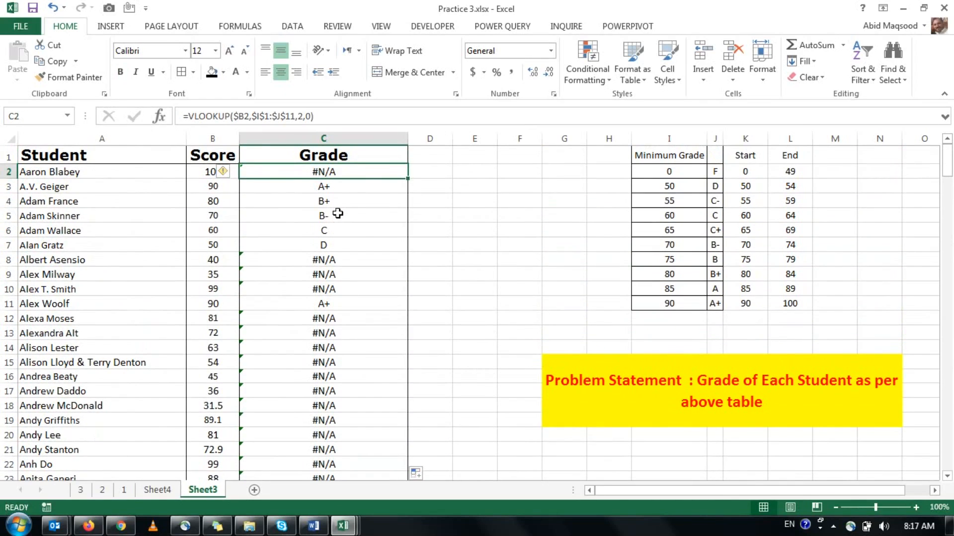
Compare the first Grade results and the score in B2 with the Minimum Grade values in I2:I11.
{"action": "key", "text": "Down"}
{"action": "key", "text": "Down"}
{"action": "key", "text": "Down"}
{"action": "key", "text": "Up"}
{"action": "key", "text": "Up"}
{"action": "key", "text": "Up"}
{"action": "left_click_drag", "start_coordinate": [656, 154], "coordinate": [707, 302]}
{"action": "left_click", "coordinate": [684, 300]}
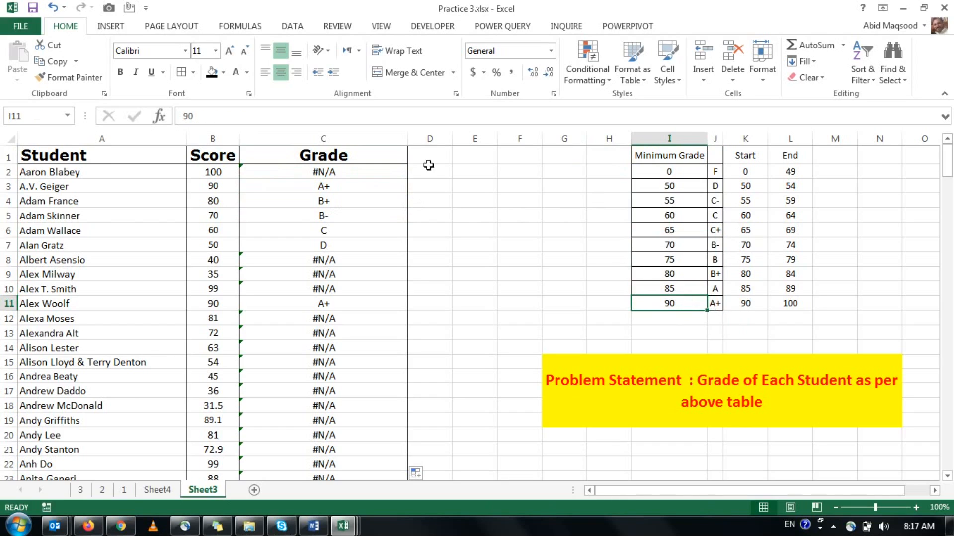
{"action": "left_click", "coordinate": [202, 174]}
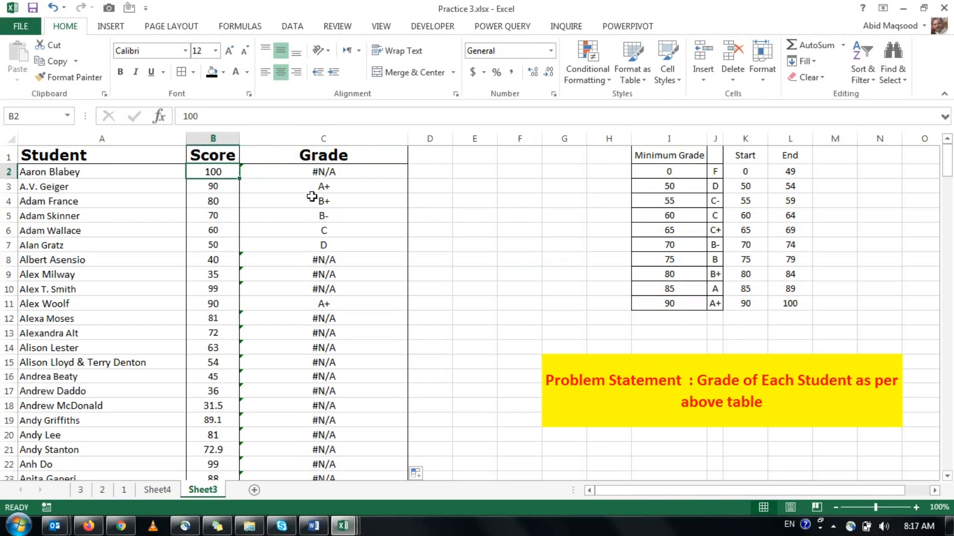
{"action": "left_click", "coordinate": [674, 304]}
{"action": "left_click_drag", "start_coordinate": [666, 171], "coordinate": [666, 304]}
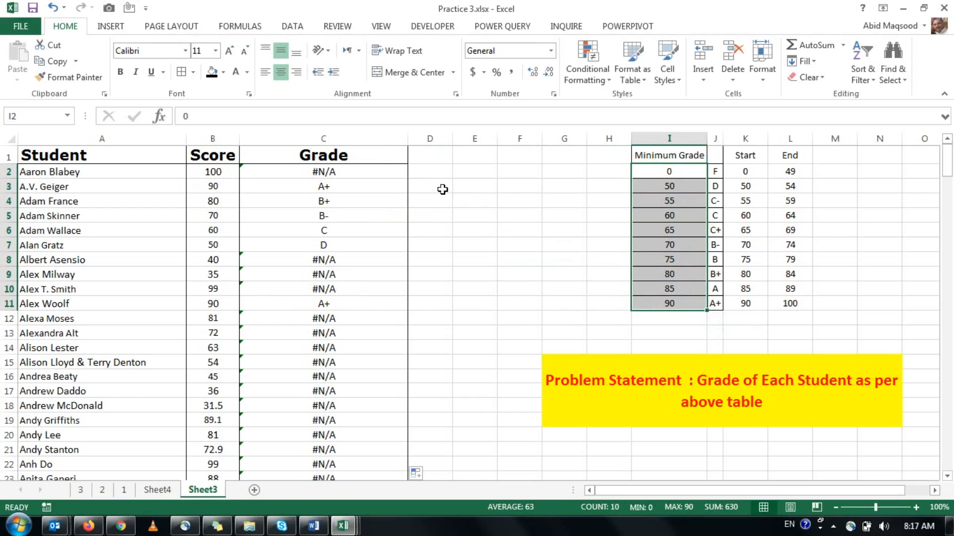
Remove the exact-match argument so C2 reads =VLOOKUP($B2,$I$1:$J$11,2), and fill it down the Grade column.
{"action": "left_click", "coordinate": [386, 170]}
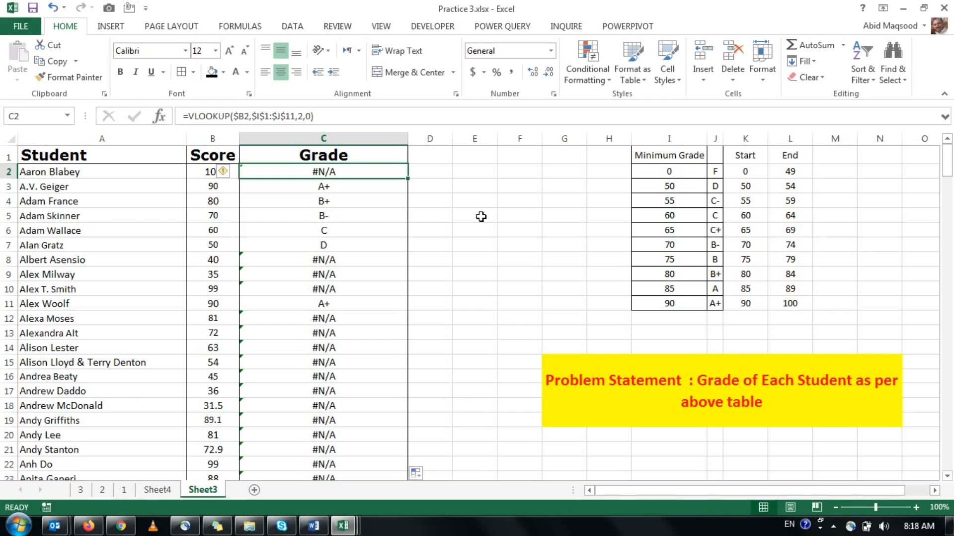
{"action": "key", "text": "F2"}
{"action": "key", "text": "Left"}
{"action": "key", "text": "BackSpace"}
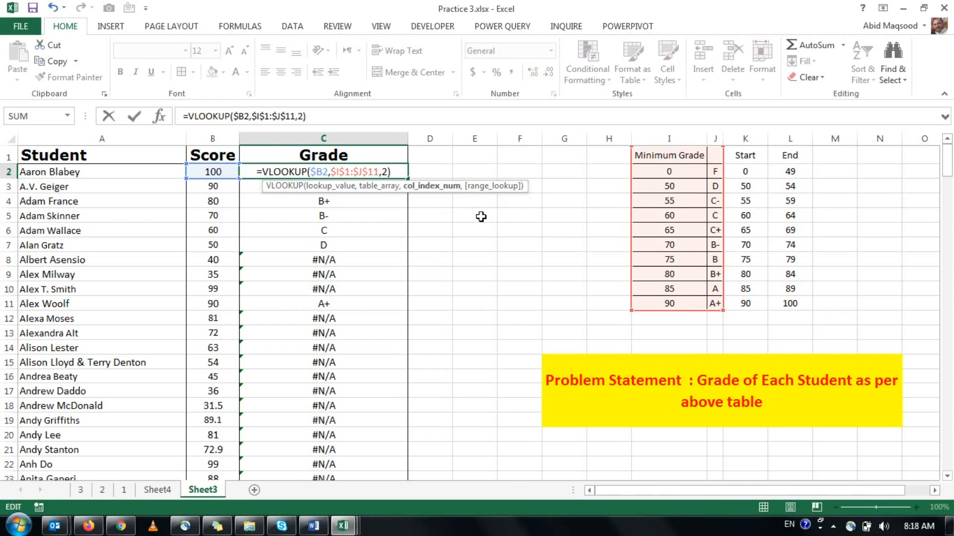
{"action": "type", "text": "0"}
{"action": "key", "text": "Return"}
{"action": "key", "text": "Up"}
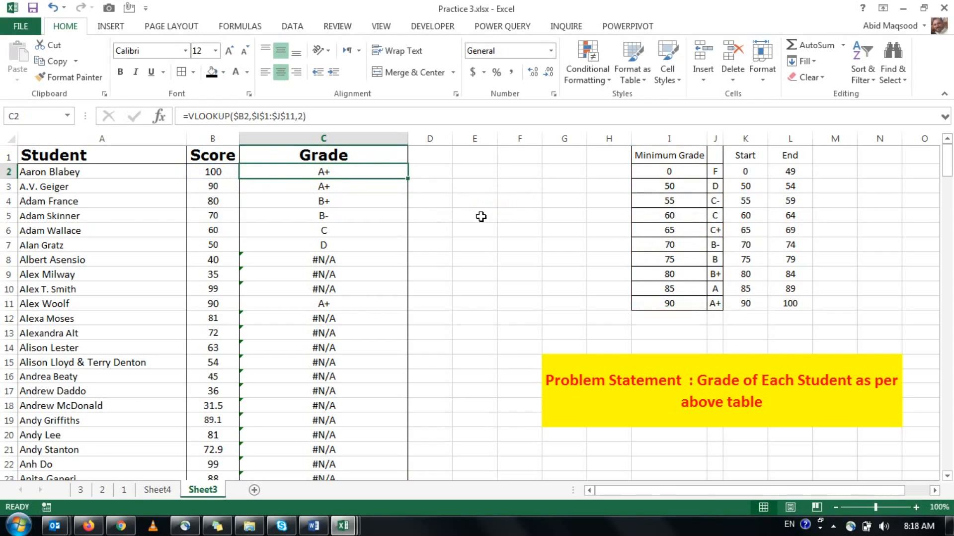
{"action": "double_click", "coordinate": [408, 178]}
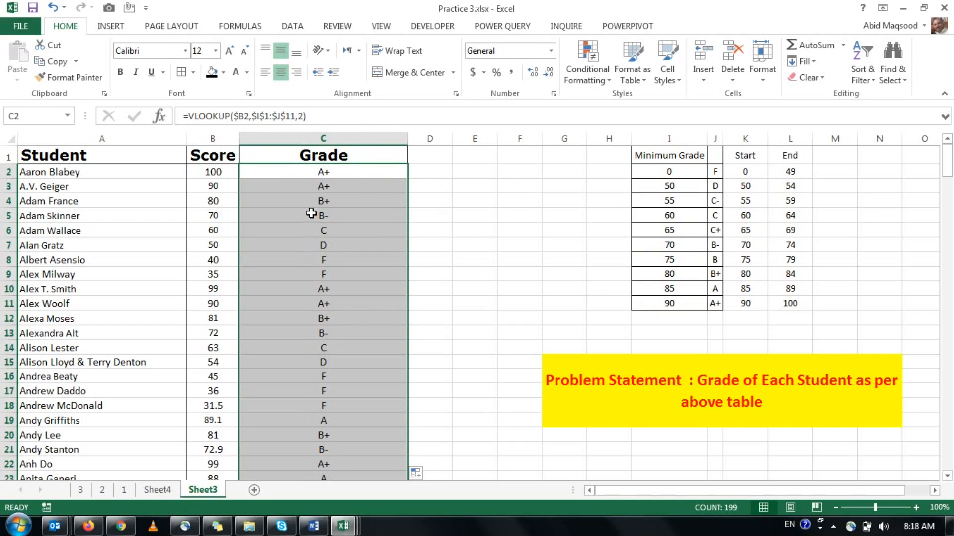
Add the range lookup argument 0 back to the VLOOKUP in C2 only.
{"action": "left_click", "coordinate": [303, 119]}
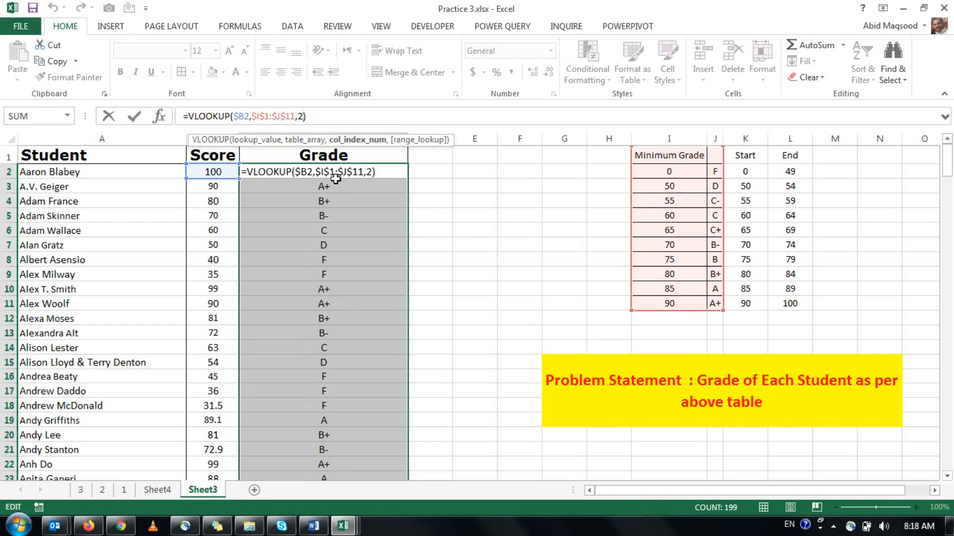
{"action": "type", "text": ",0"}
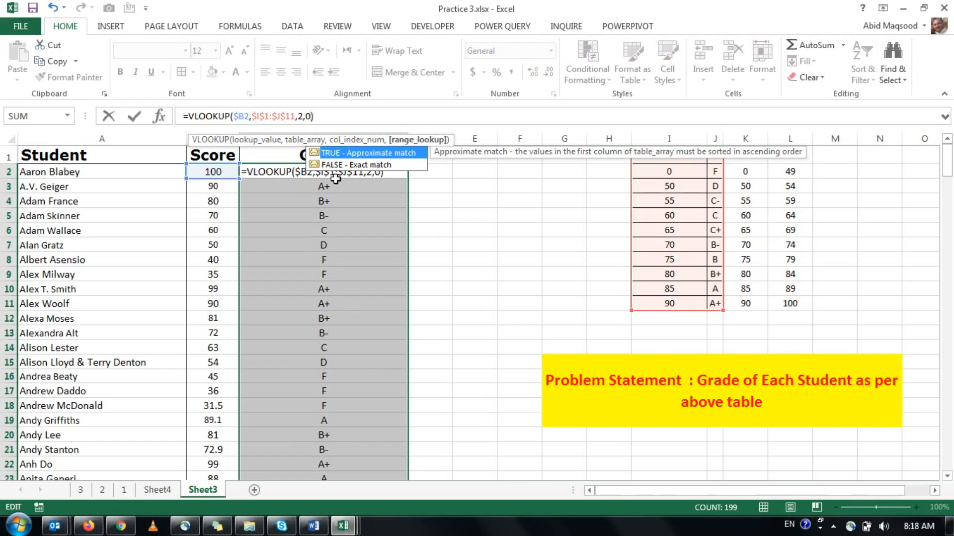
{"action": "key", "text": "Return"}
{"action": "key", "text": "Up"}
{"action": "key", "text": "Up"}
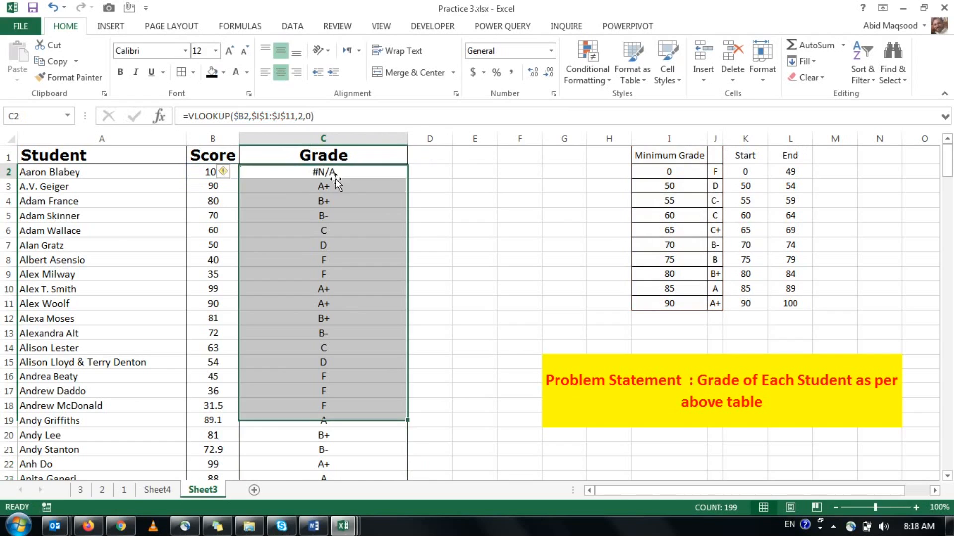
Set the range lookup argument of the VLOOKUP in C3 to FALSE and fill it down to C13 for comparison.
{"action": "key", "text": "Down"}
{"action": "key", "text": "Down"}
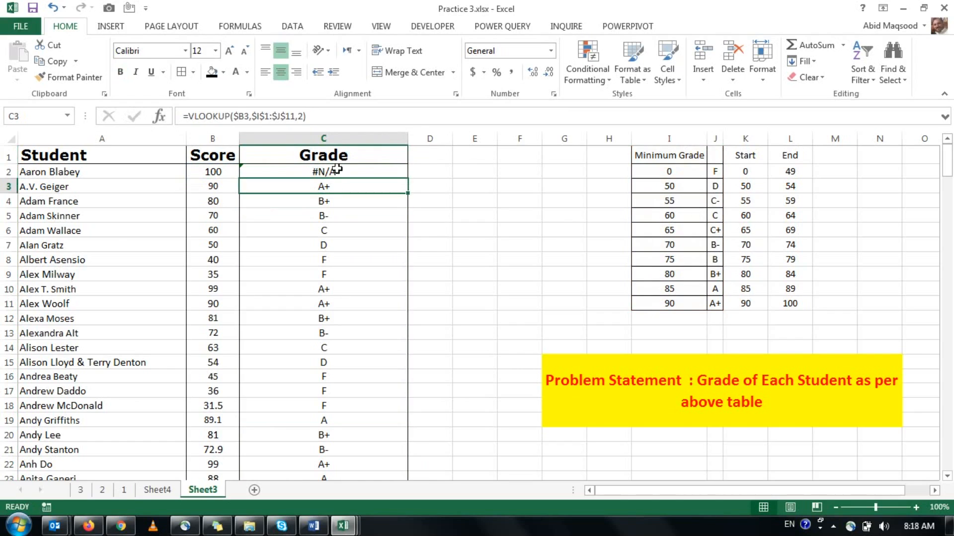
{"action": "left_click", "coordinate": [305, 115]}
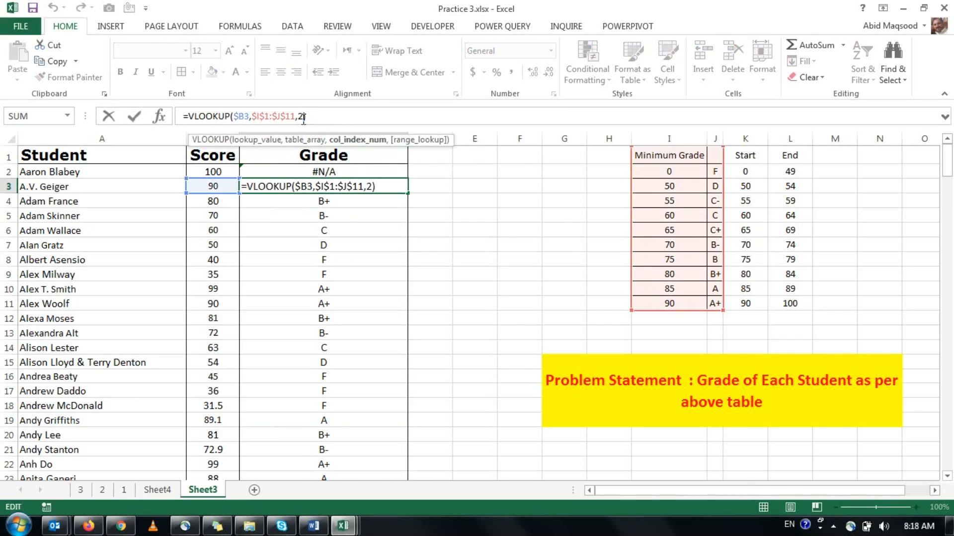
{"action": "type", "text": ",tr"}
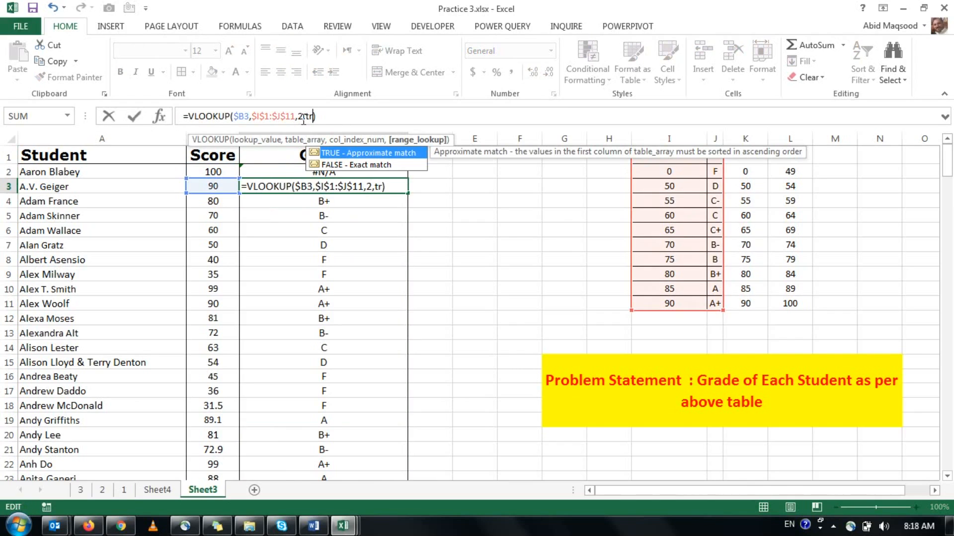
{"action": "key", "text": "Down"}
{"action": "key", "text": "Tab"}
{"action": "key", "text": "Return"}
{"action": "key", "text": "Up"}
{"action": "left_click_drag", "start_coordinate": [407, 193], "coordinate": [368, 334]}
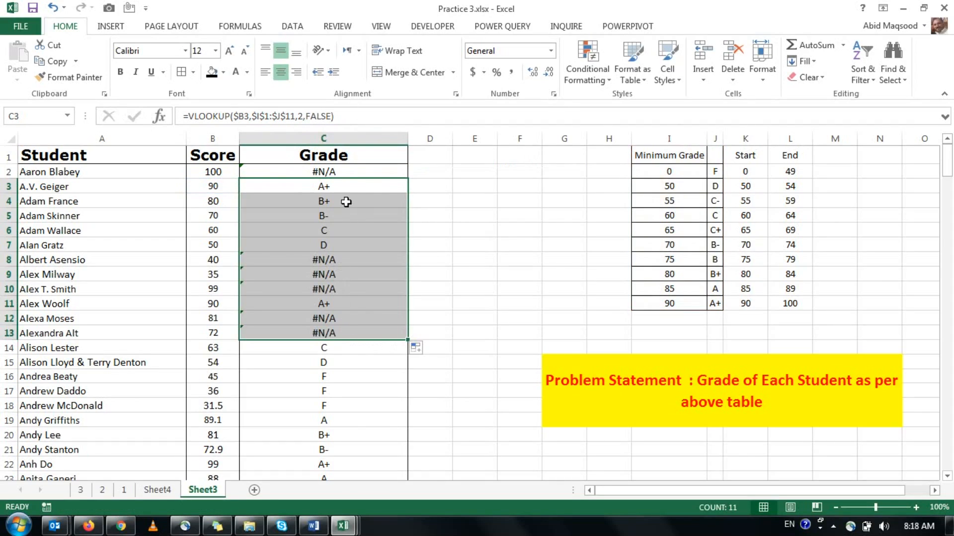
{"action": "left_click_drag", "start_coordinate": [337, 171], "coordinate": [359, 363]}
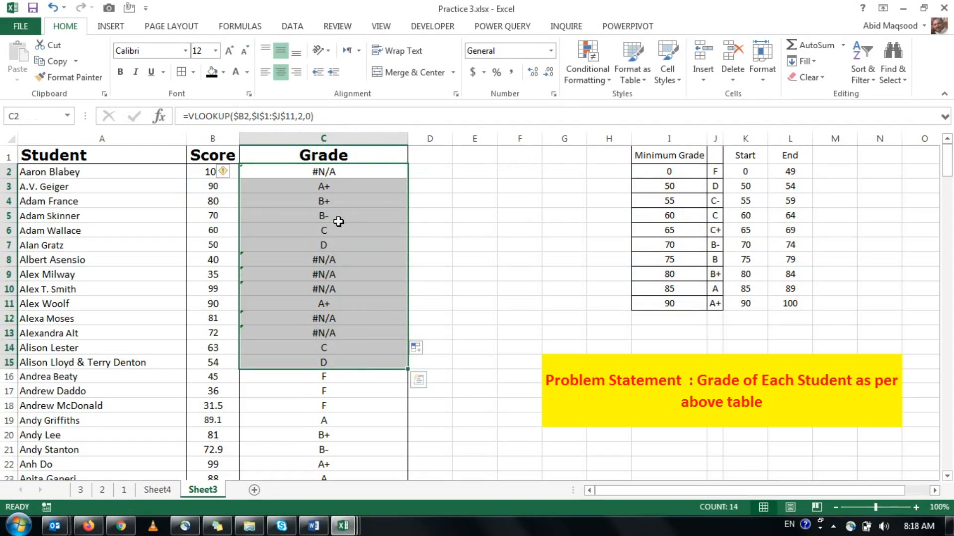
Replace the range lookup argument in C2 so the formula reads =VLOOKUP($B2,$I$1:$J$11,2,TRUE).
{"action": "left_click", "coordinate": [324, 176]}
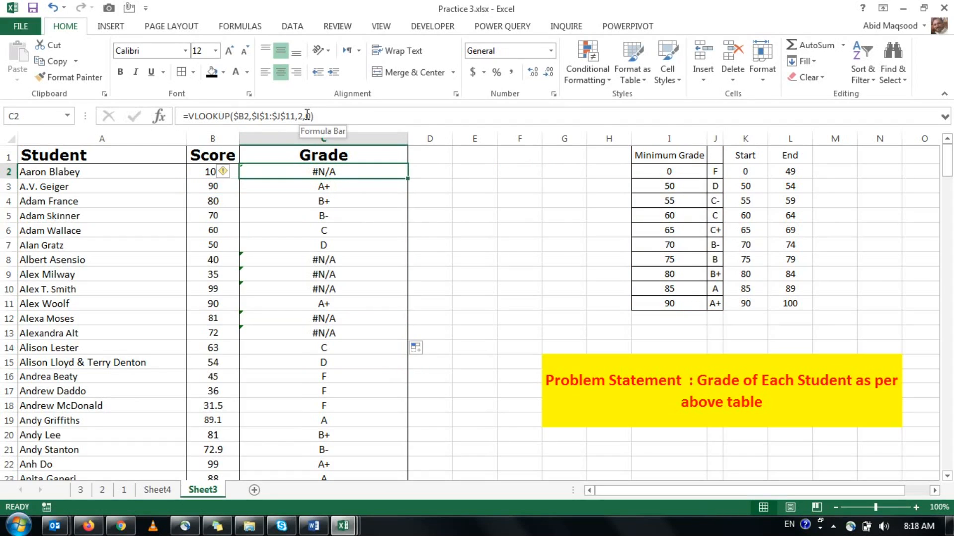
{"action": "left_click", "coordinate": [306, 116]}
{"action": "key", "text": "Delete"}
{"action": "key", "text": "BackSpace"}
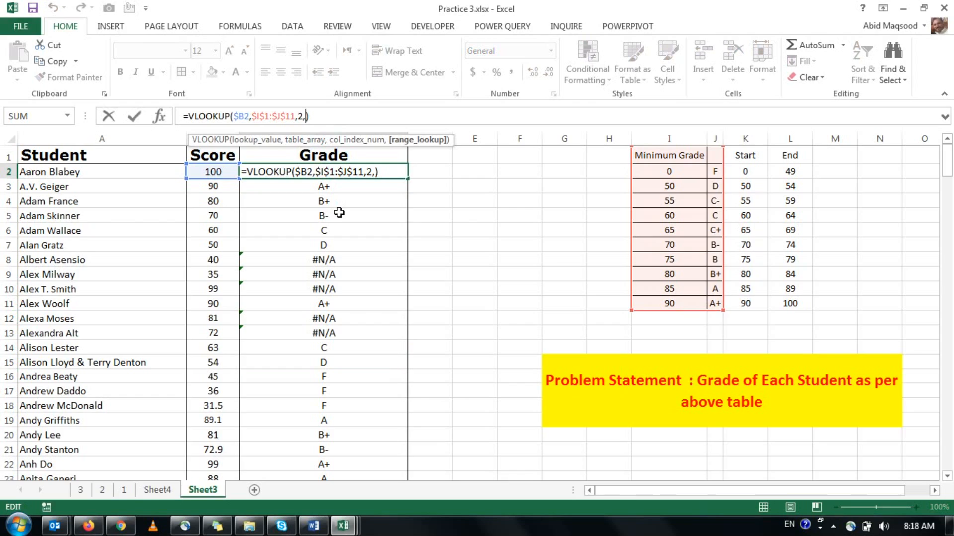
{"action": "type", "text": ".1\\"}
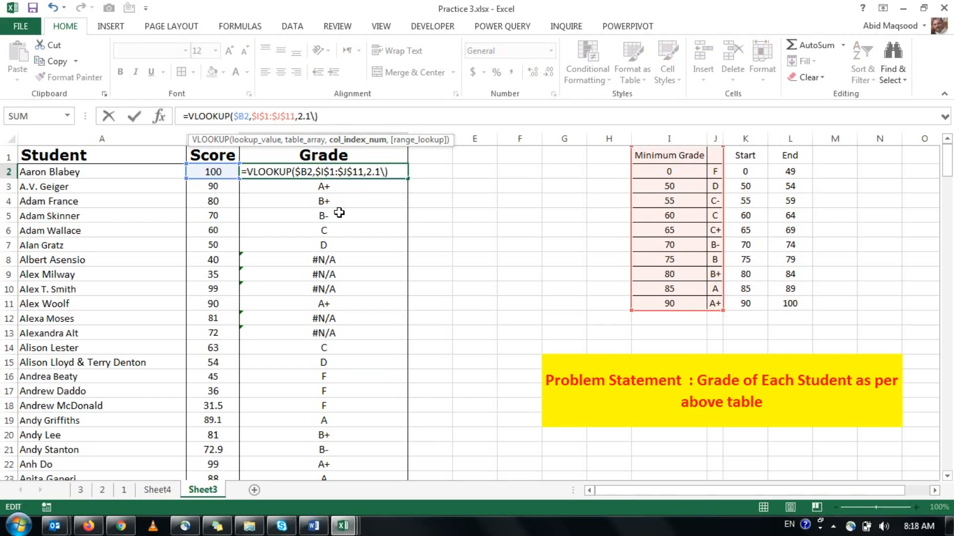
{"action": "key", "text": "BackSpace"}
{"action": "key", "text": "BackSpace"}
{"action": "type", "text": ",1"}
{"action": "key", "text": "BackSpace"}
{"action": "type", "text": "try"}
{"action": "key", "text": "BackSpace"}
{"action": "type", "text": "u"}
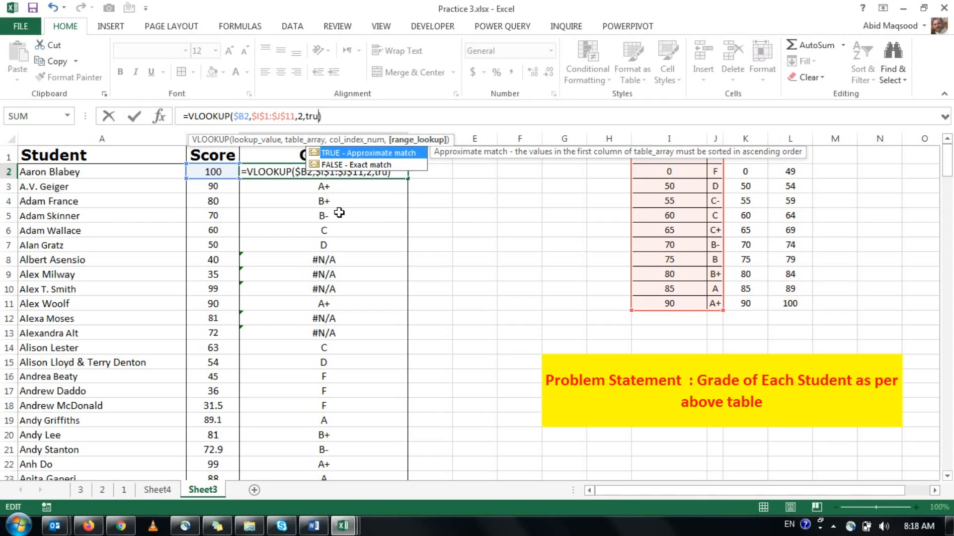
{"action": "key", "text": "Tab"}
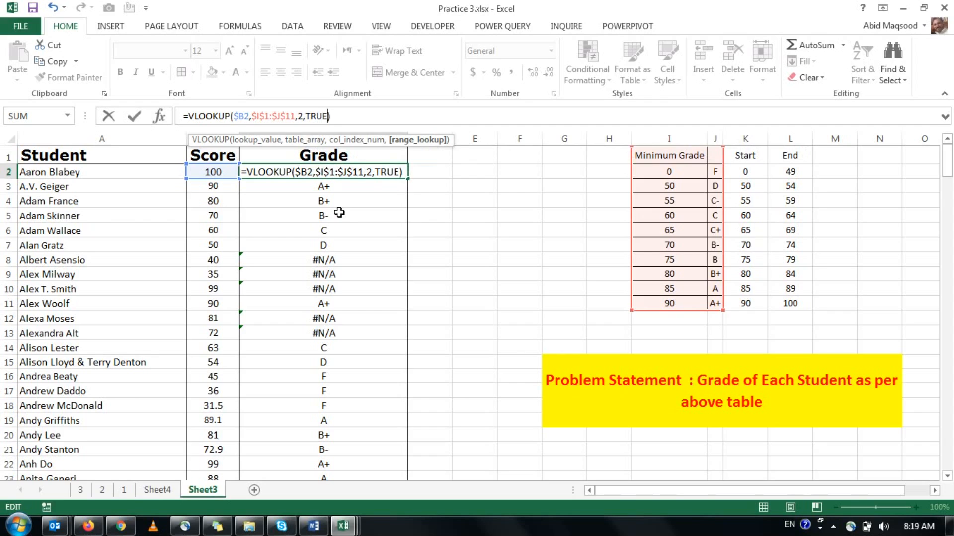
{"action": "key", "text": "Return"}
{"action": "key", "text": "Up"}
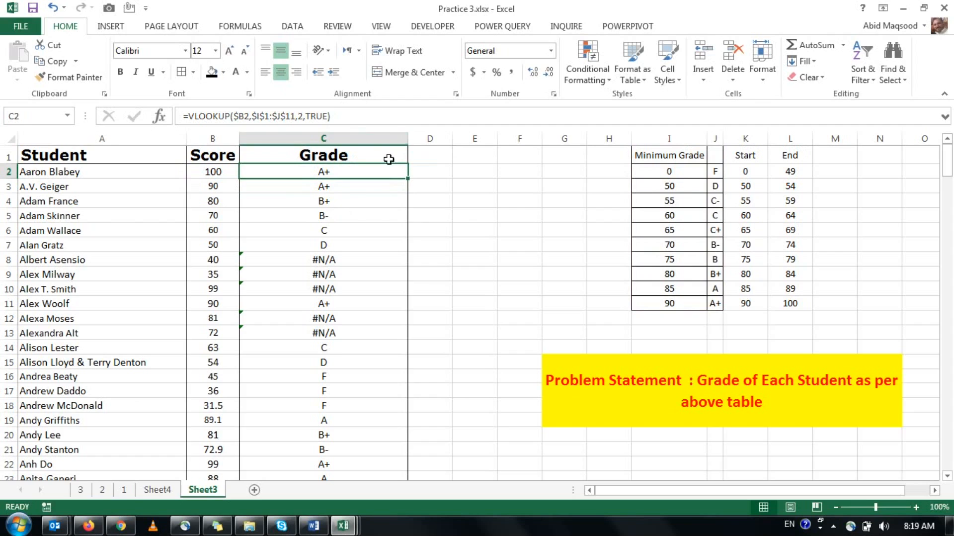
Fill the approximate-match VLOOKUP from C2 down the Grade column and check the column's ends and the formula's references.
{"action": "double_click", "coordinate": [408, 180]}
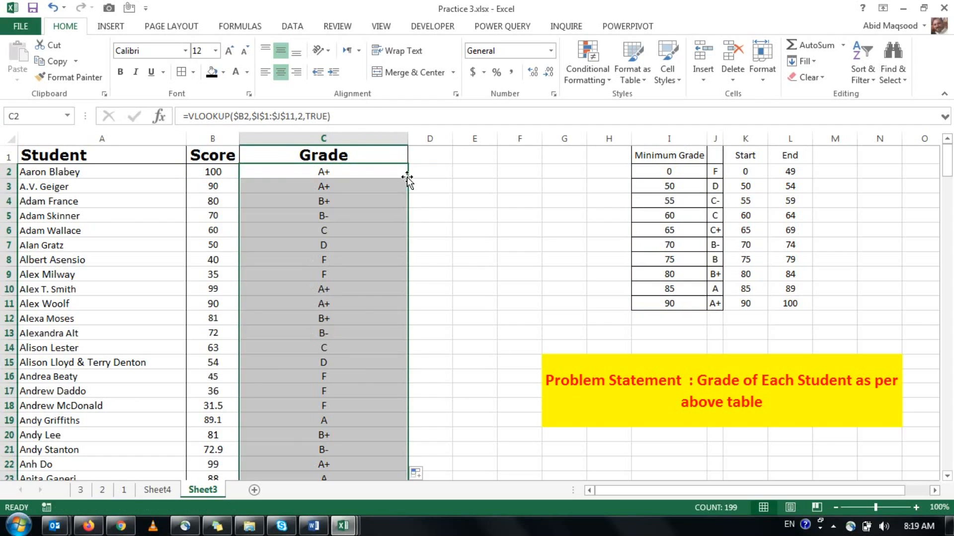
{"action": "scroll", "coordinate": [407, 179], "scroll_direction": "down", "scroll_amount": 5}
{"action": "scroll", "coordinate": [407, 179], "scroll_direction": "down", "scroll_amount": 20}
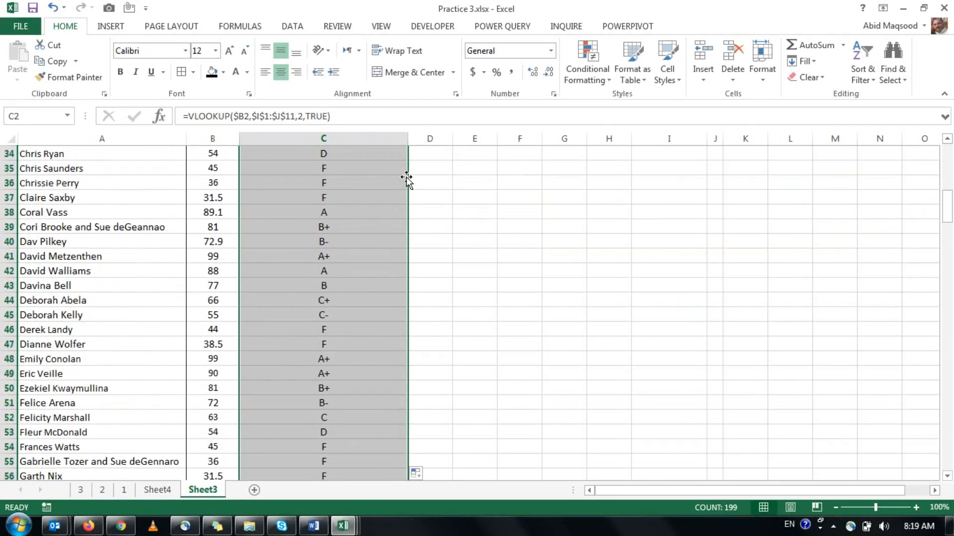
{"action": "scroll", "coordinate": [394, 236], "scroll_direction": "down", "scroll_amount": 20}
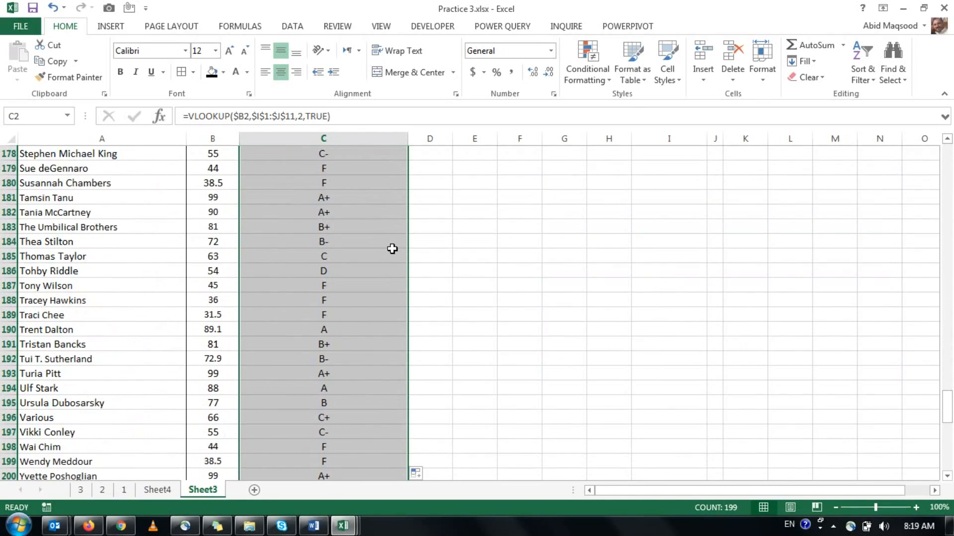
{"action": "key", "text": "ctrl+Up"}
{"action": "key", "text": "Down"}
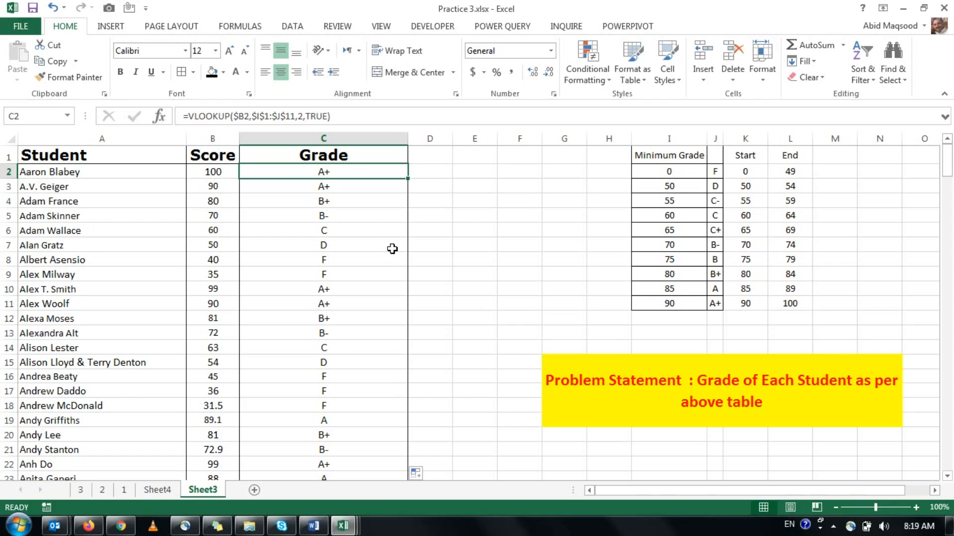
{"action": "key", "text": "F2"}
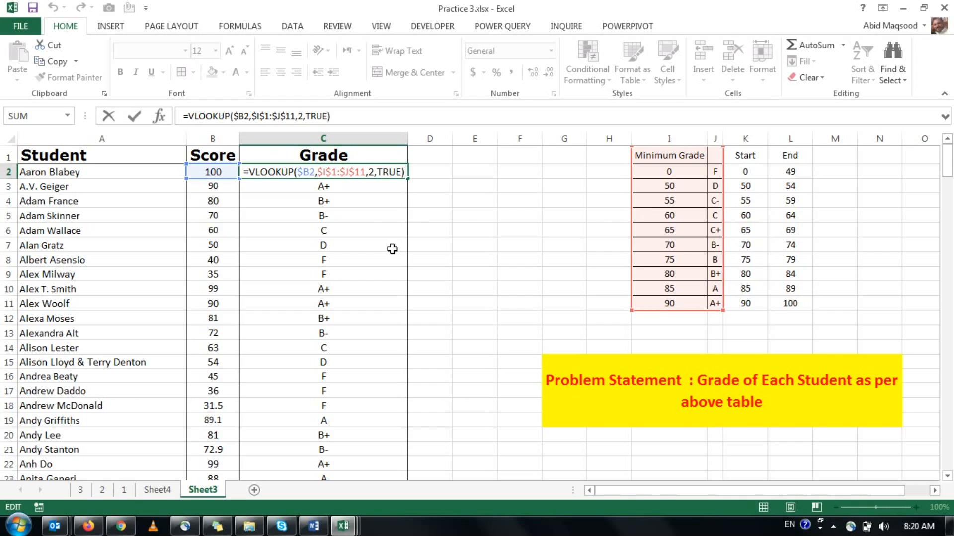
{"action": "key", "text": "Return"}
{"action": "key", "text": "Down"}
{"action": "key", "text": "Down"}
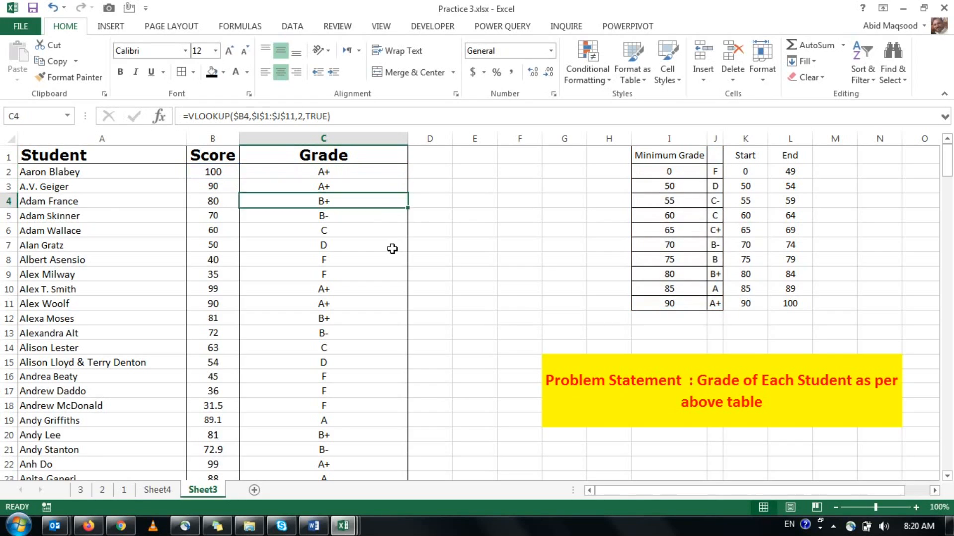
{"action": "key", "text": "ctrl+Down"}
{"action": "key", "text": "ctrl+Up"}
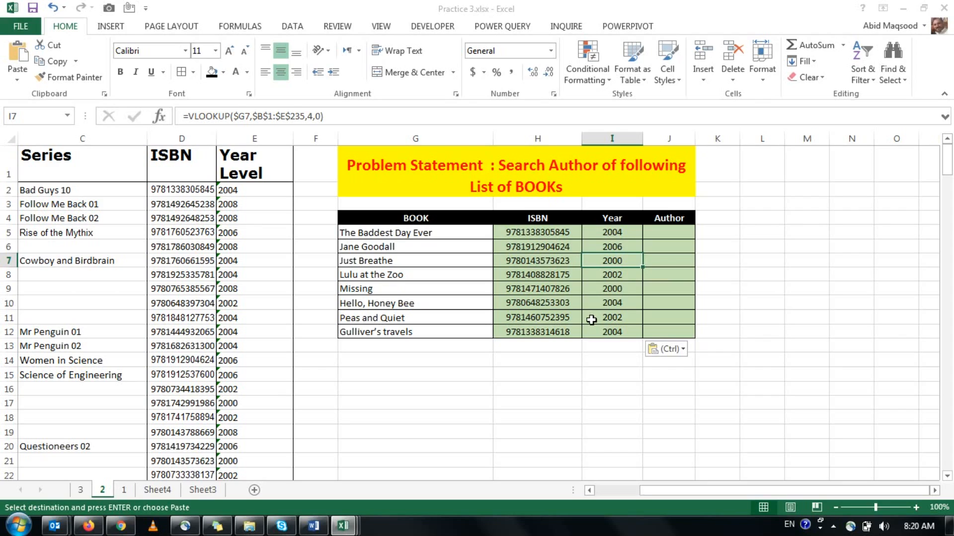
On sheet 2, examine the order of the Author, Book Title and remaining source columns used for the book lookup.
{"action": "key", "text": "Left"}
{"action": "key", "text": "Left"}
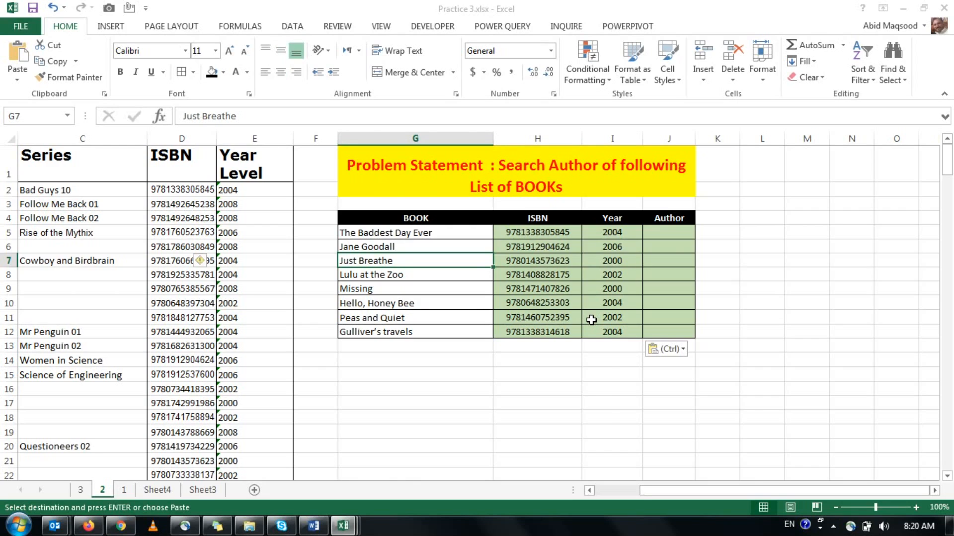
{"action": "key", "text": "Home"}
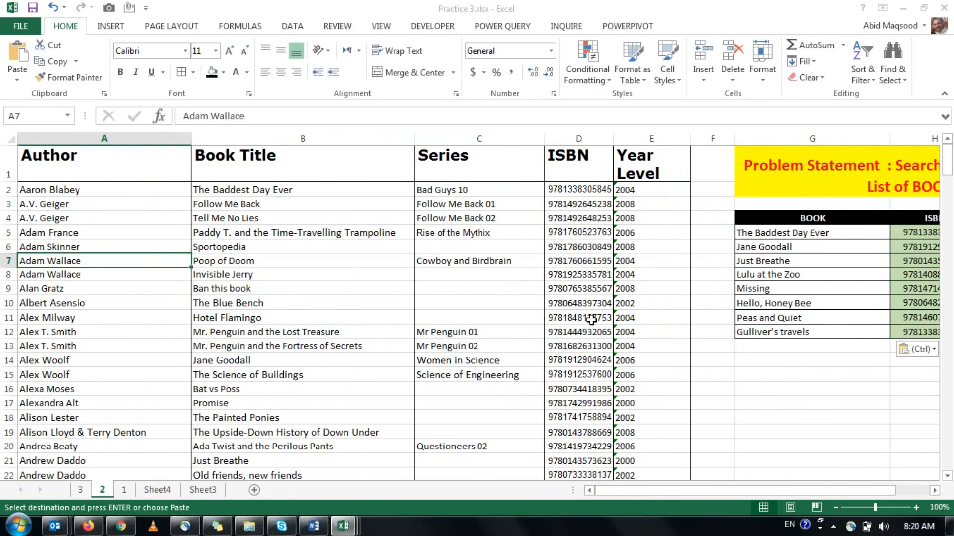
{"action": "key", "text": "ctrl"}
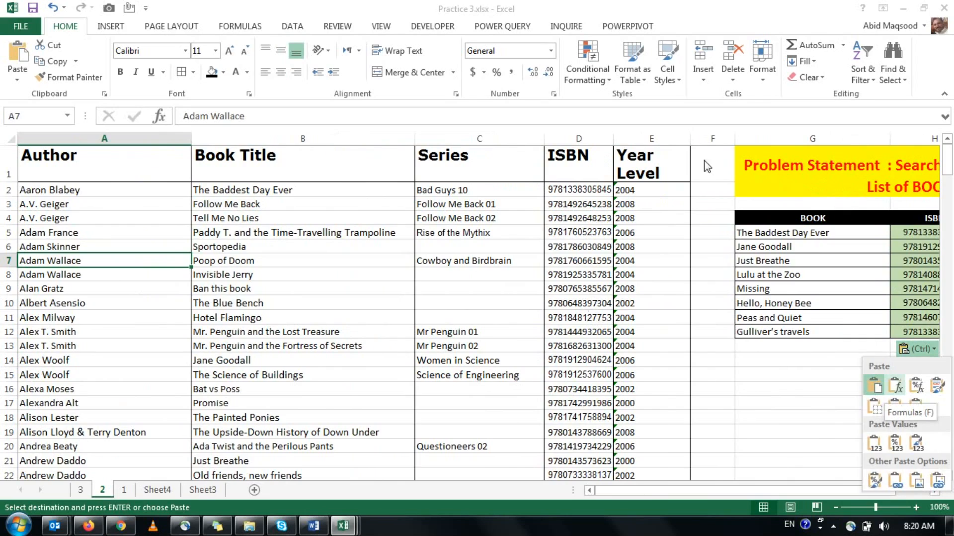
{"action": "key", "text": "Escape"}
{"action": "left_click", "coordinate": [246, 139]}
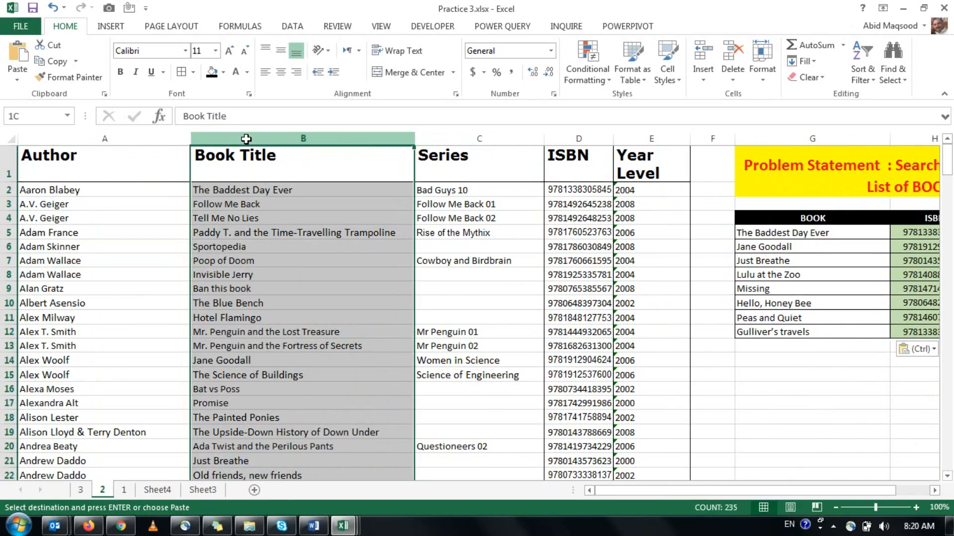
{"action": "left_click_drag", "start_coordinate": [247, 139], "coordinate": [629, 188]}
{"action": "left_click_drag", "start_coordinate": [330, 140], "coordinate": [137, 147]}
{"action": "left_click_drag", "start_coordinate": [754, 494], "coordinate": [725, 494]}
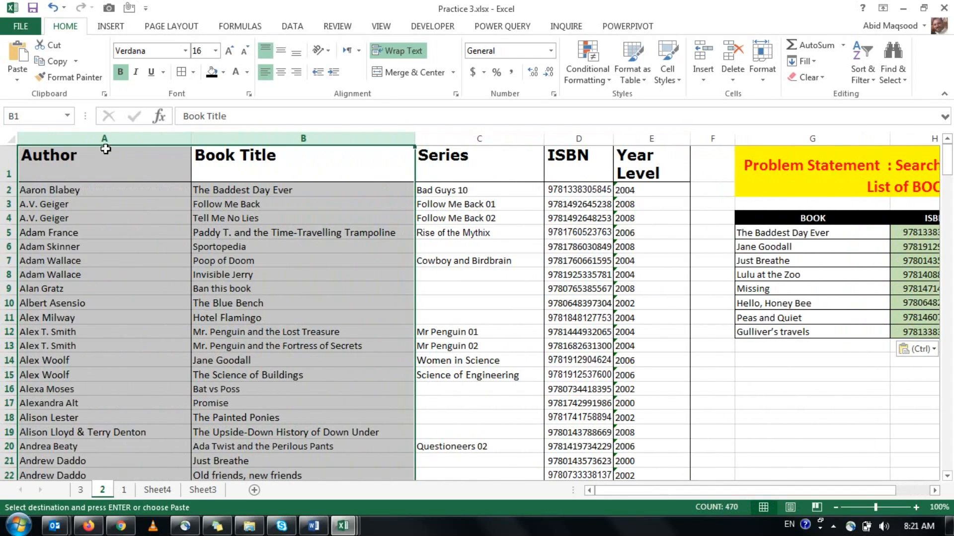
{"action": "left_click", "coordinate": [114, 167]}
{"action": "left_click", "coordinate": [330, 167]}
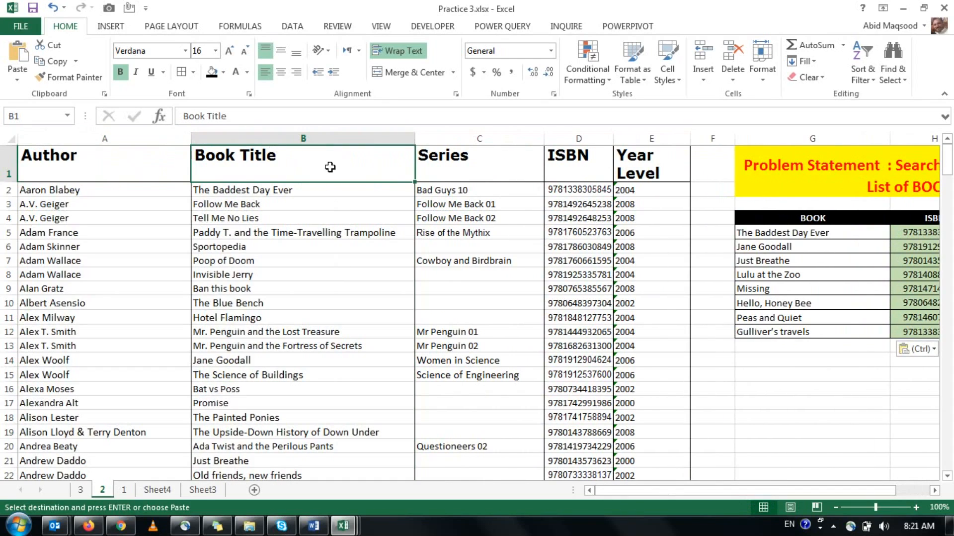
Turn off text wrapping for the Year Level header in E1 and widen column E to fit it.
{"action": "left_click", "coordinate": [629, 165]}
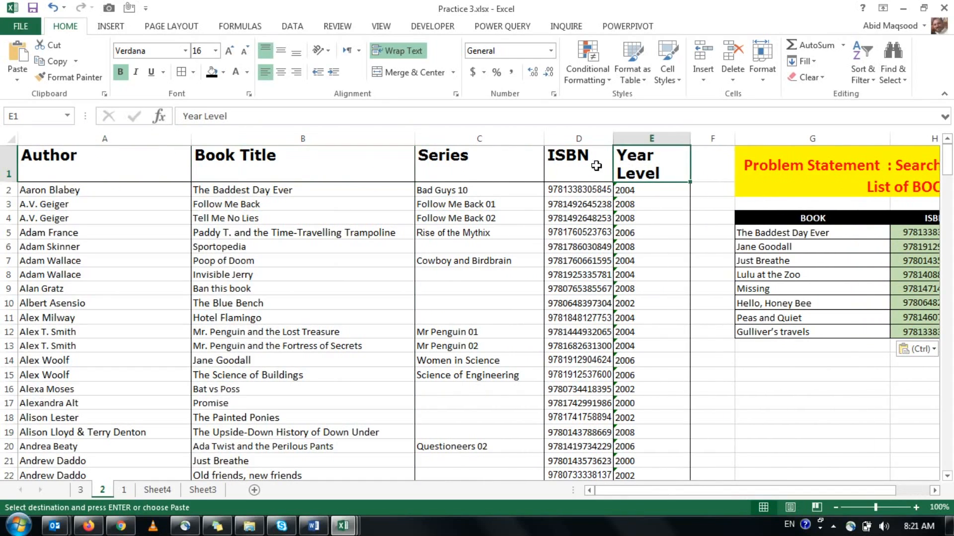
{"action": "left_click", "coordinate": [392, 53]}
{"action": "left_click", "coordinate": [502, 188]}
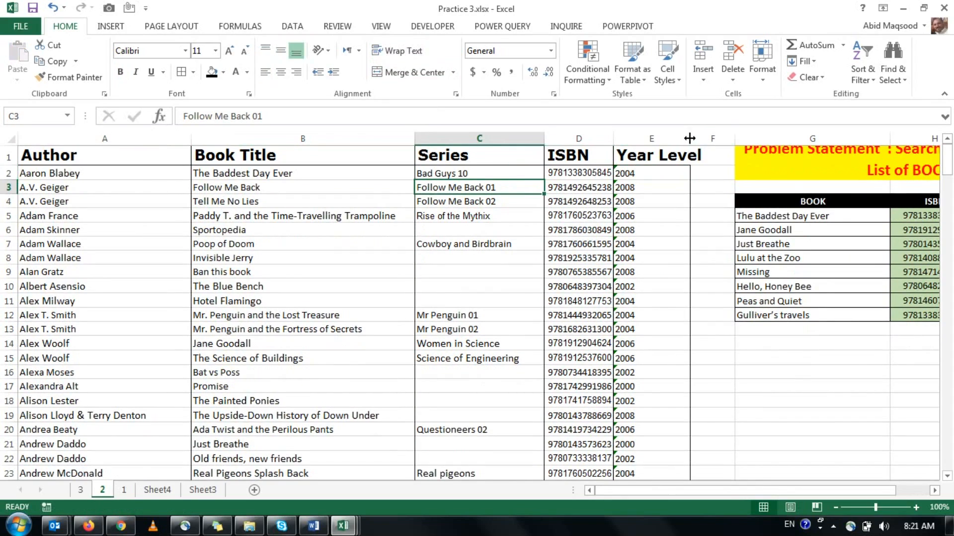
{"action": "left_click_drag", "start_coordinate": [690, 138], "coordinate": [708, 138]}
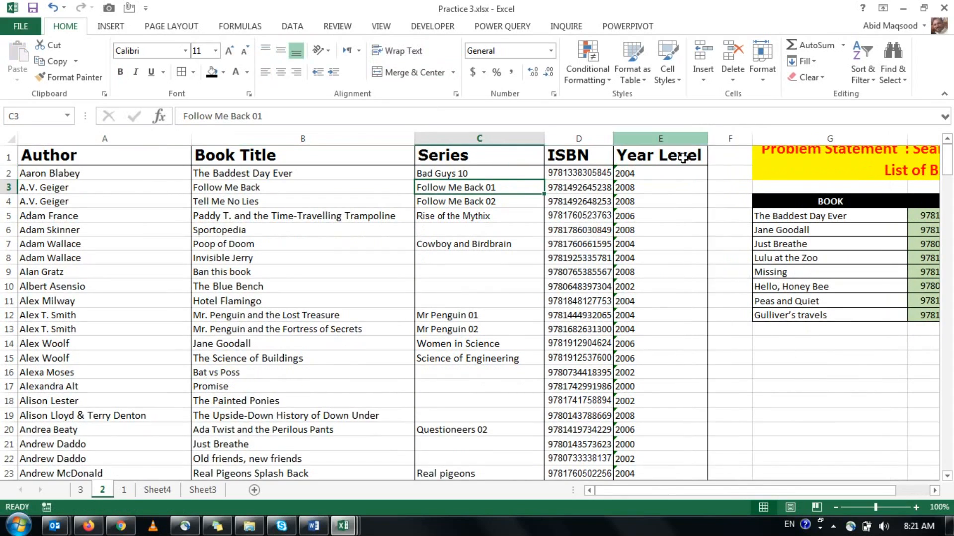
Compare the position of the Author column with that of the Book Title column.
{"action": "left_click", "coordinate": [129, 136]}
{"action": "left_click_drag", "start_coordinate": [159, 132], "coordinate": [275, 132]}
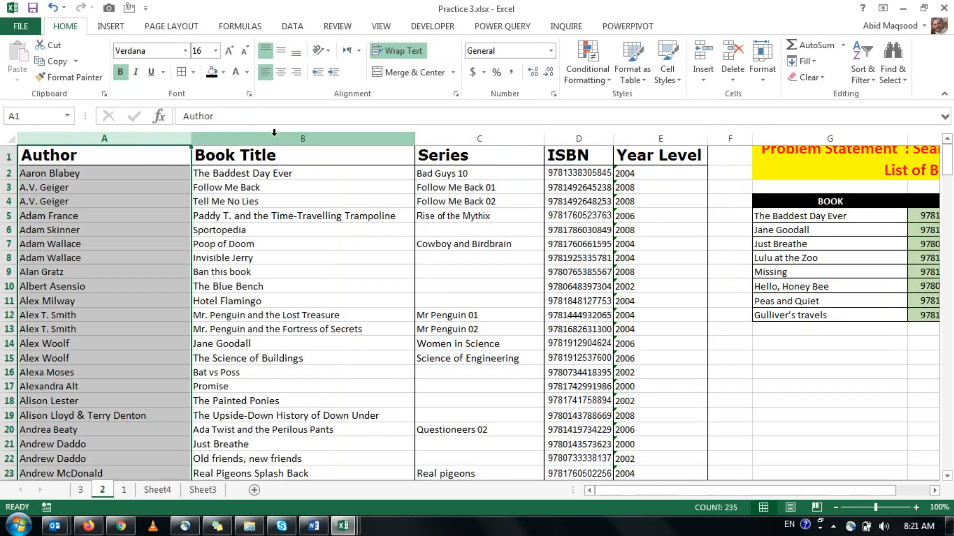
{"action": "left_click", "coordinate": [274, 132]}
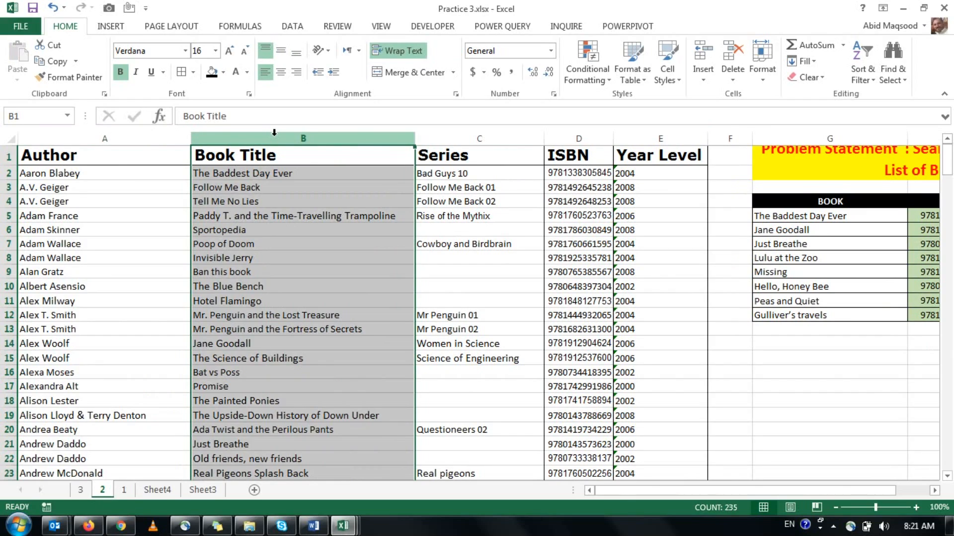
Enter the labels INDEX in G15 and MATCH in G16 below the book list, ending in H15.
{"action": "left_click_drag", "start_coordinate": [743, 493], "coordinate": [814, 494]}
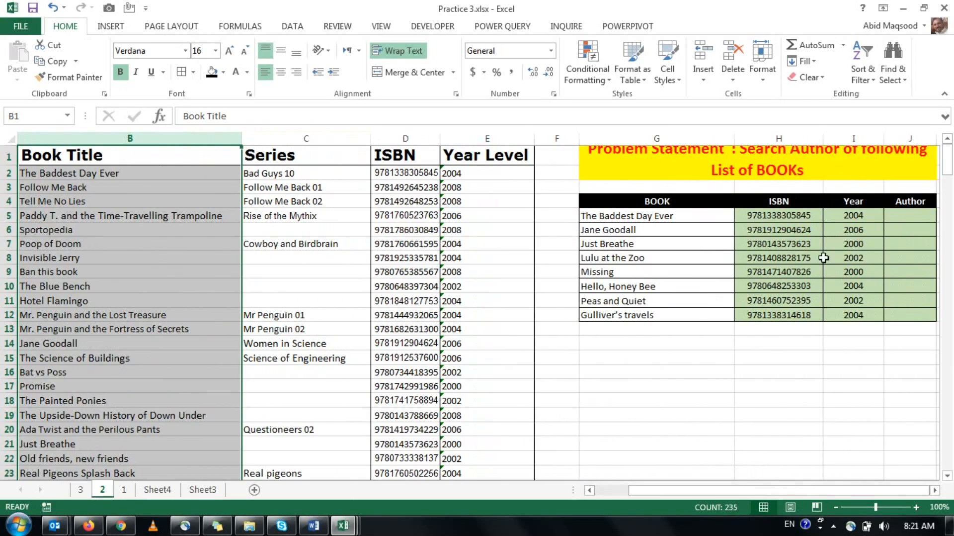
{"action": "left_click", "coordinate": [663, 355]}
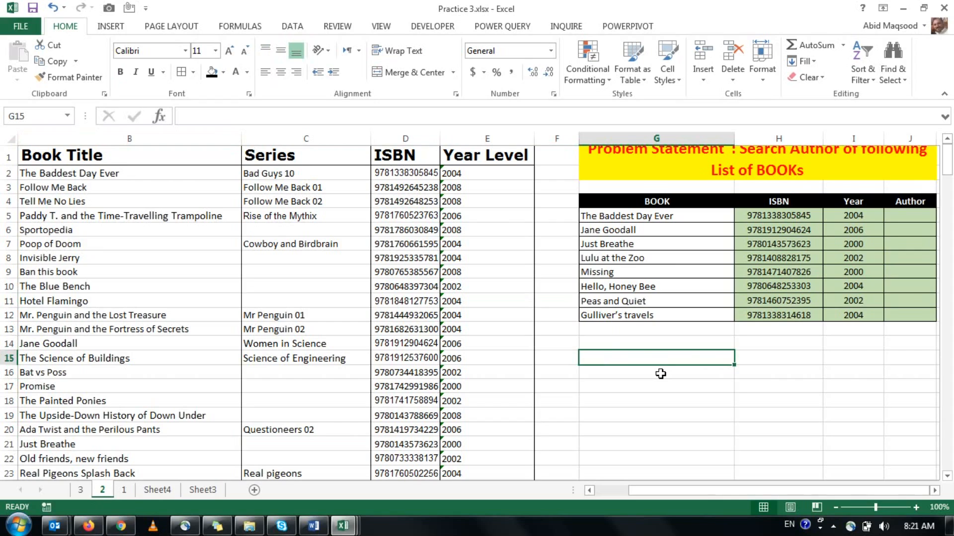
{"action": "type", "text": "INDEX"}
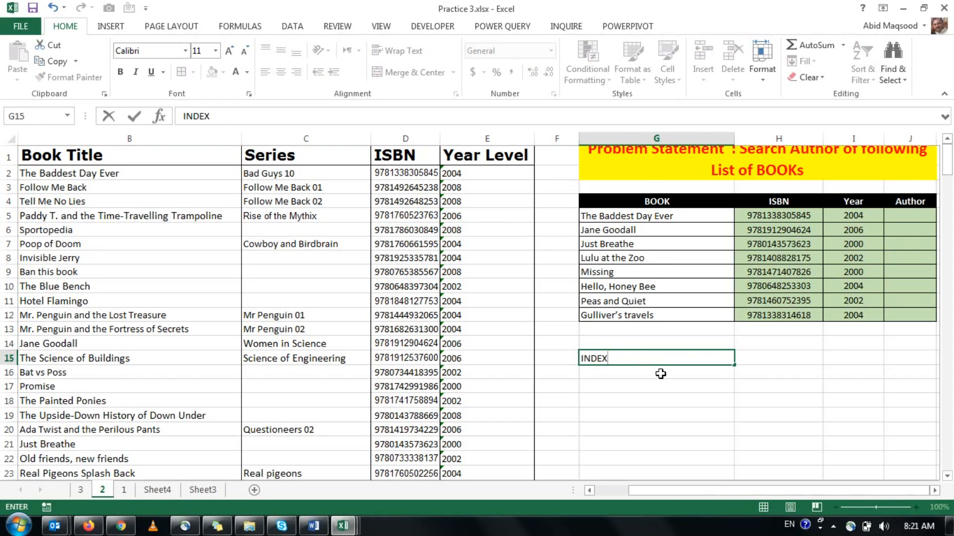
{"action": "key", "text": "Return"}
{"action": "type", "text": "M"}
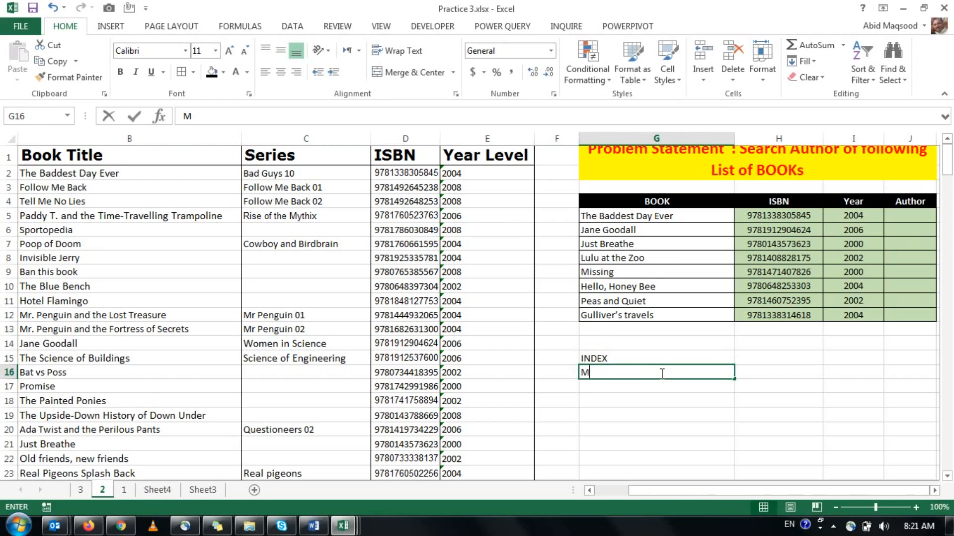
{"action": "type", "text": "ATCH"}
{"action": "key", "text": "Tab"}
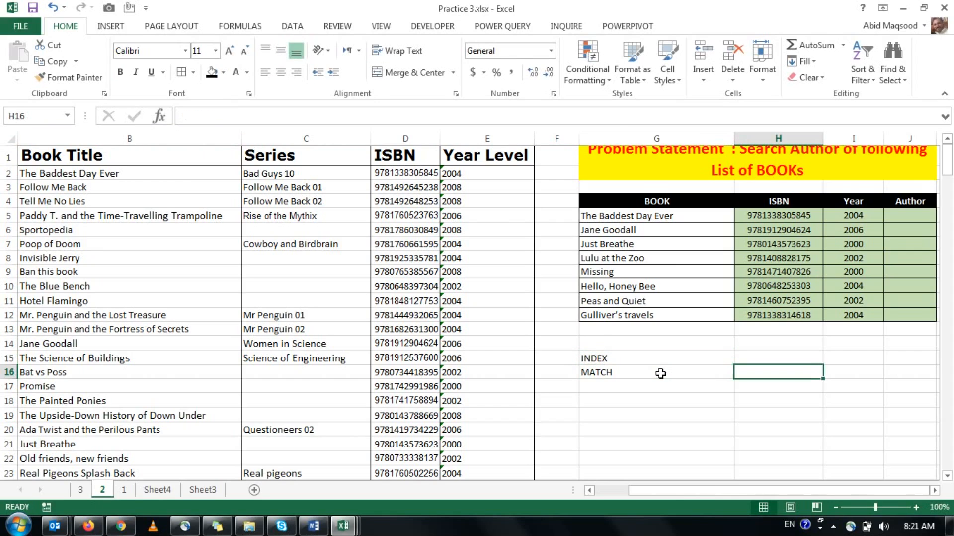
{"action": "key", "text": "Up"}
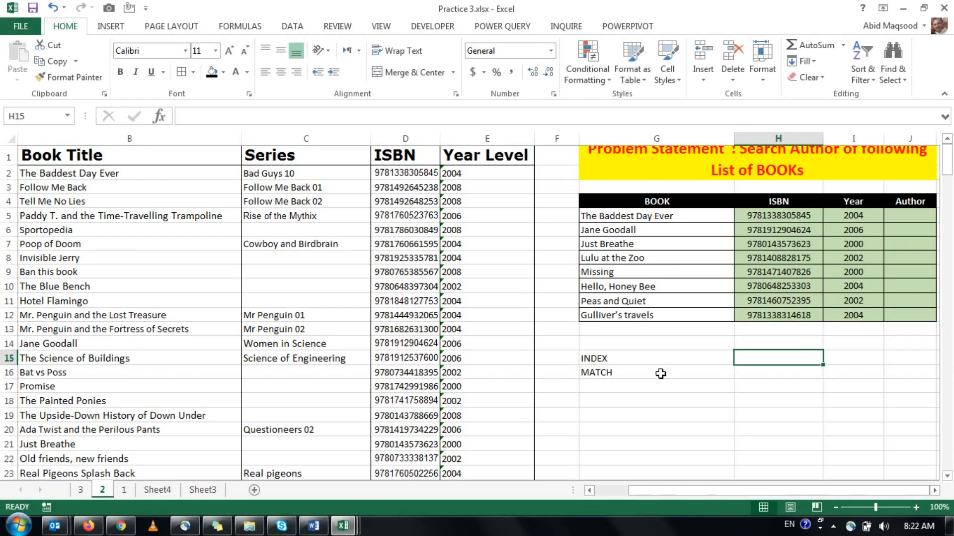
Enter the formula =INDEX(A:A,5) in H15 to return the fifth entry of the Author column.
{"action": "type", "text": "=i"}
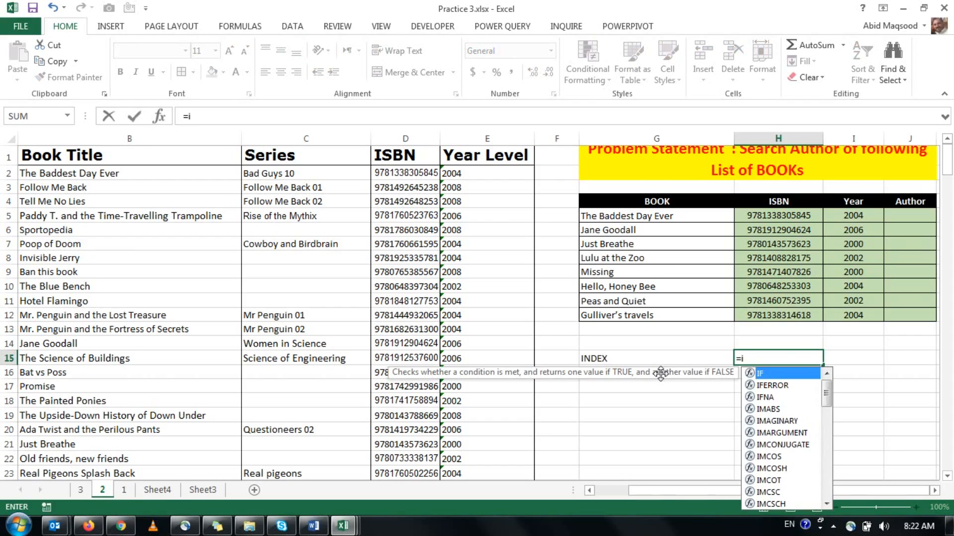
{"action": "type", "text": "n"}
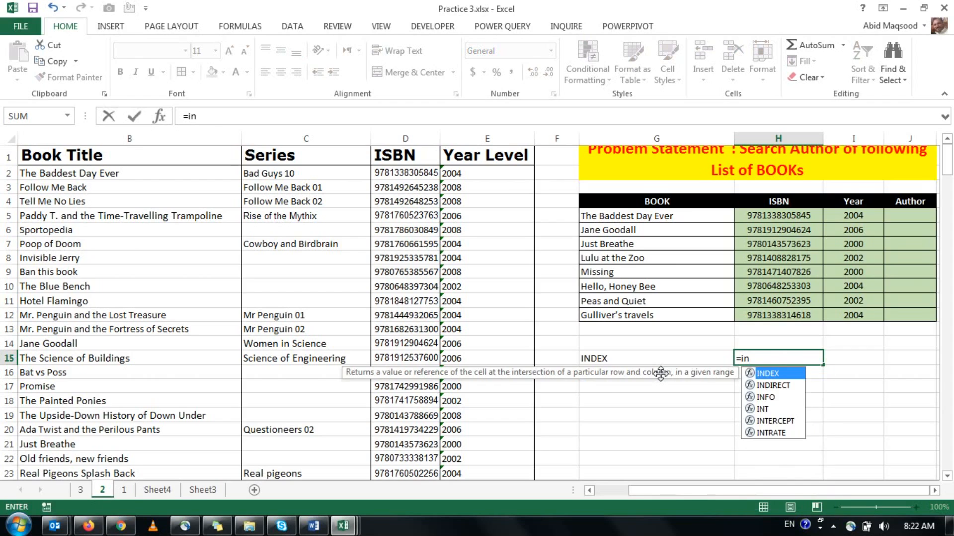
{"action": "key", "text": "Tab"}
{"action": "left_click", "coordinate": [609, 490]}
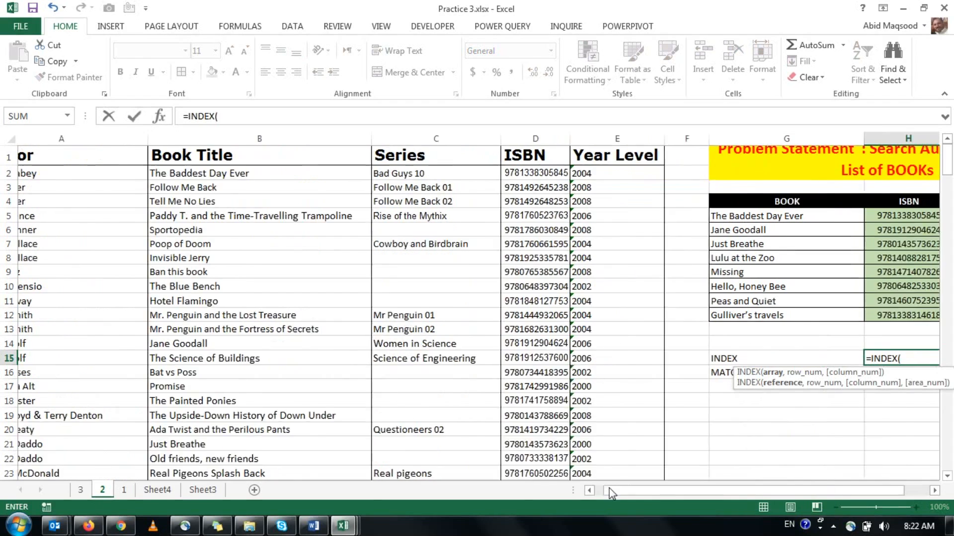
{"action": "left_click", "coordinate": [94, 131]}
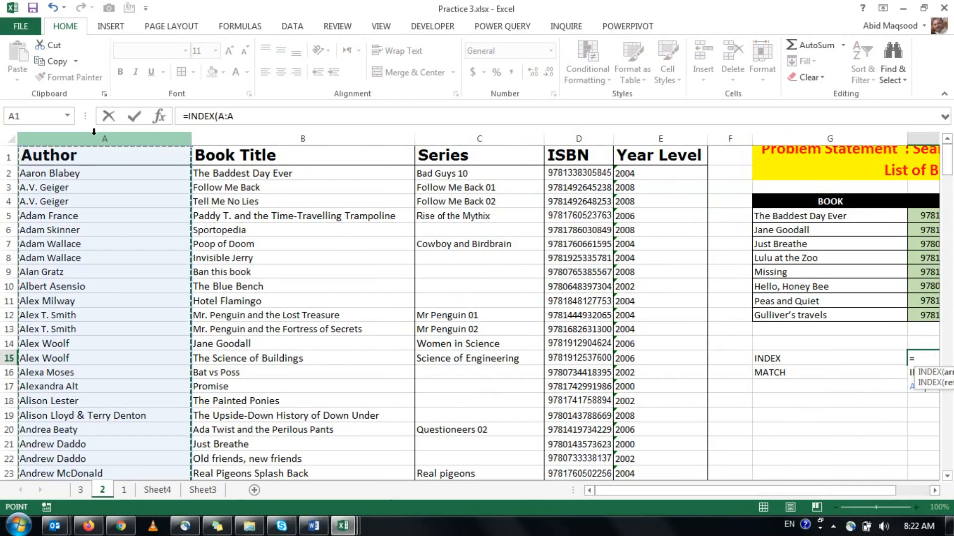
{"action": "type", "text": ",5)"}
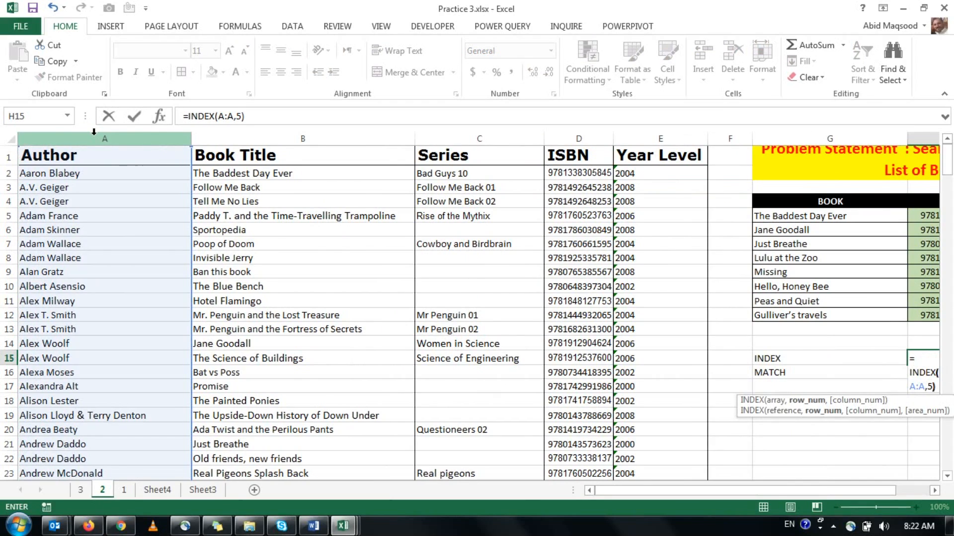
{"action": "key", "text": "ctrl+Return"}
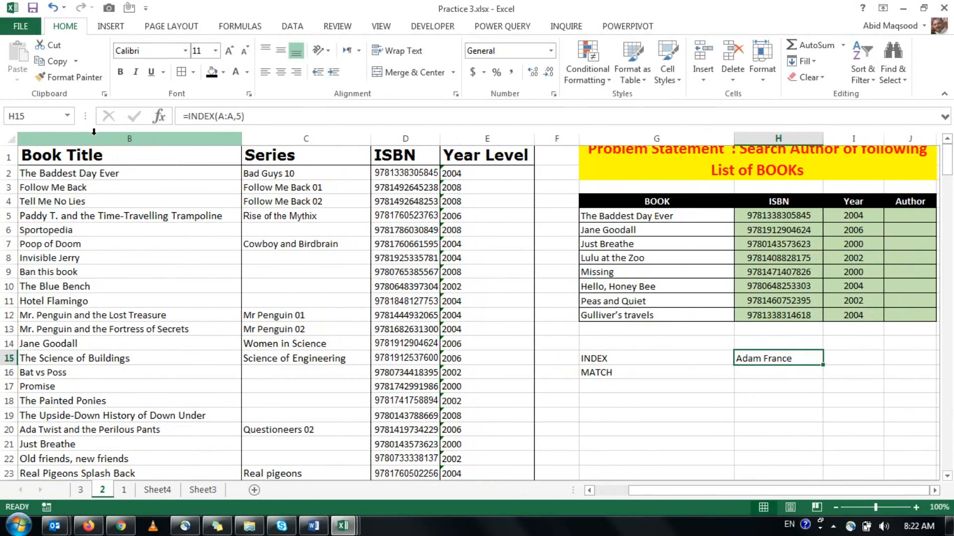
Compare the INDEX result with the author in A5, and clear the trial formula from H15.
{"action": "key", "text": "Left"}
{"action": "key", "text": "Left"}
{"action": "key", "text": "Left"}
{"action": "key", "text": "Left"}
{"action": "key", "text": "Left"}
{"action": "key", "text": "Left"}
{"action": "key", "text": "Left"}
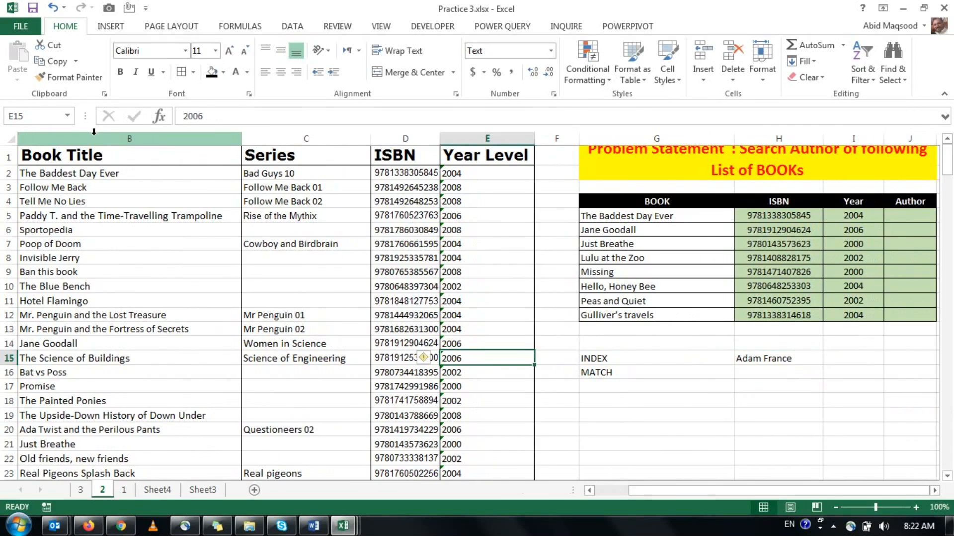
{"action": "key", "text": "Up"}
{"action": "key", "text": "Up"}
{"action": "key", "text": "Up"}
{"action": "key", "text": "Up"}
{"action": "key", "text": "Up"}
{"action": "key", "text": "Up"}
{"action": "key", "text": "Up"}
{"action": "key", "text": "Up"}
{"action": "key", "text": "Up"}
{"action": "key", "text": "Up"}
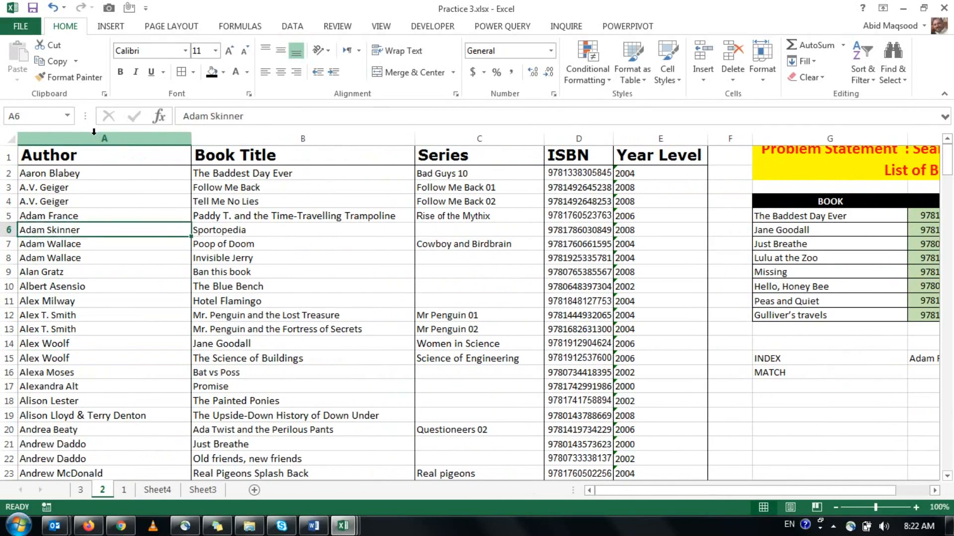
{"action": "left_click_drag", "start_coordinate": [610, 491], "coordinate": [654, 496]}
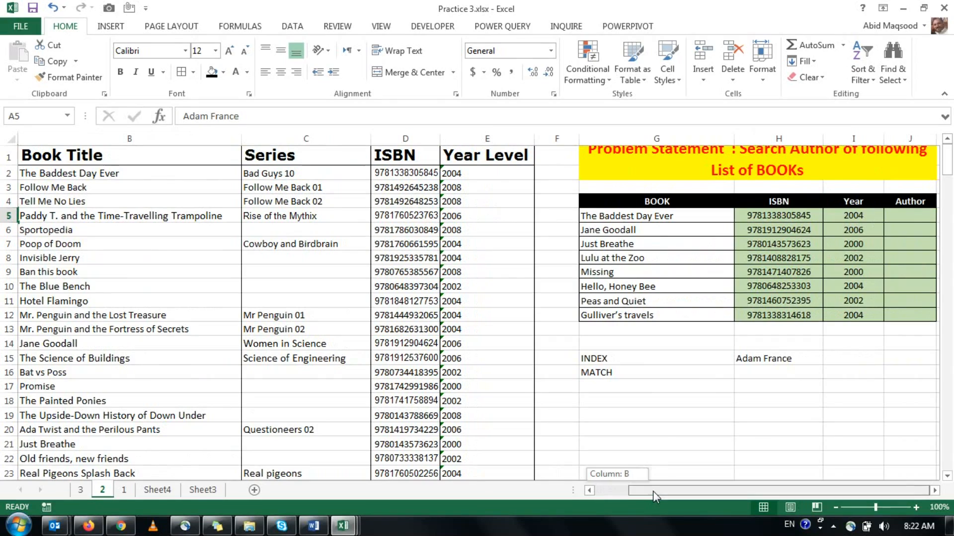
{"action": "left_click", "coordinate": [760, 358]}
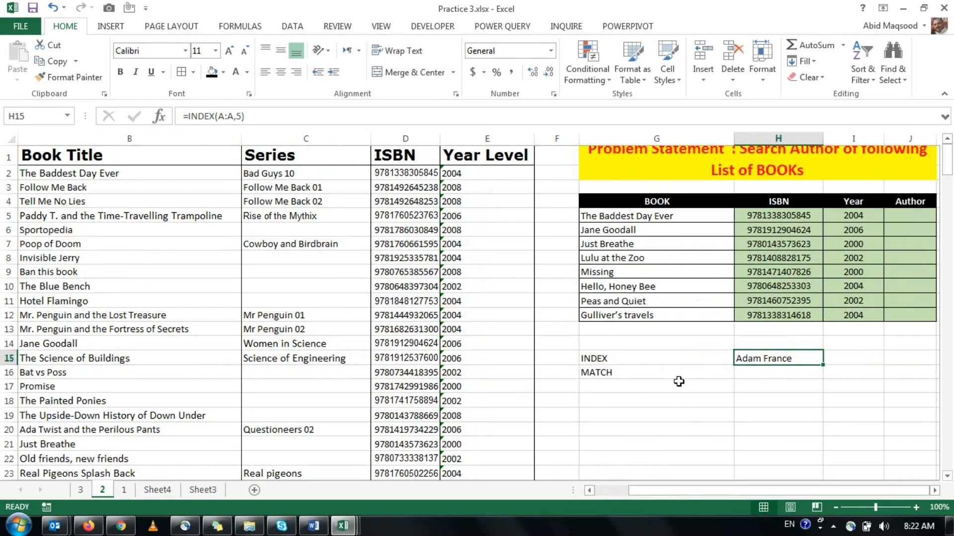
{"action": "key", "text": "Delete"}
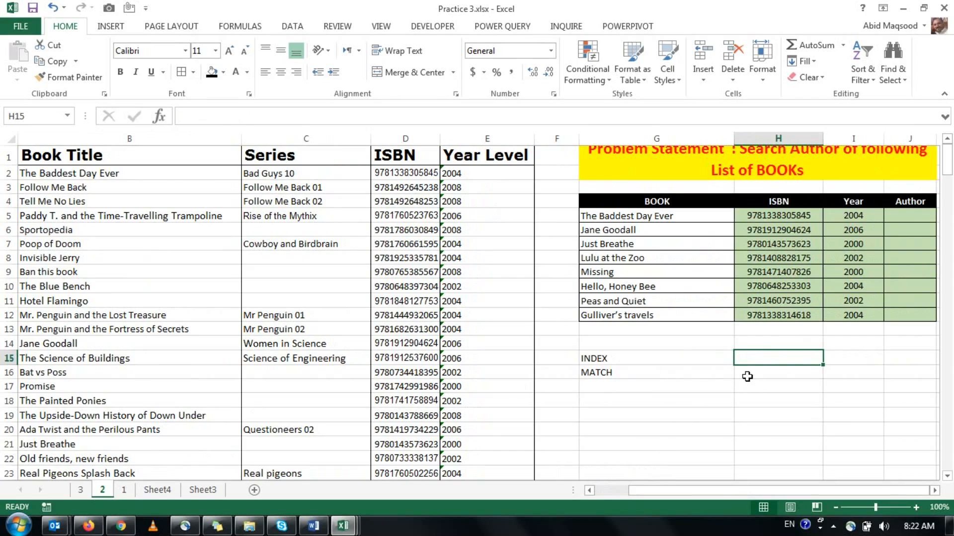
Enter the formula =MATCH(G12,B:B,0) in H16 to find the row of Gulliver's travels in the Book Title column.
{"action": "left_click", "coordinate": [748, 376]}
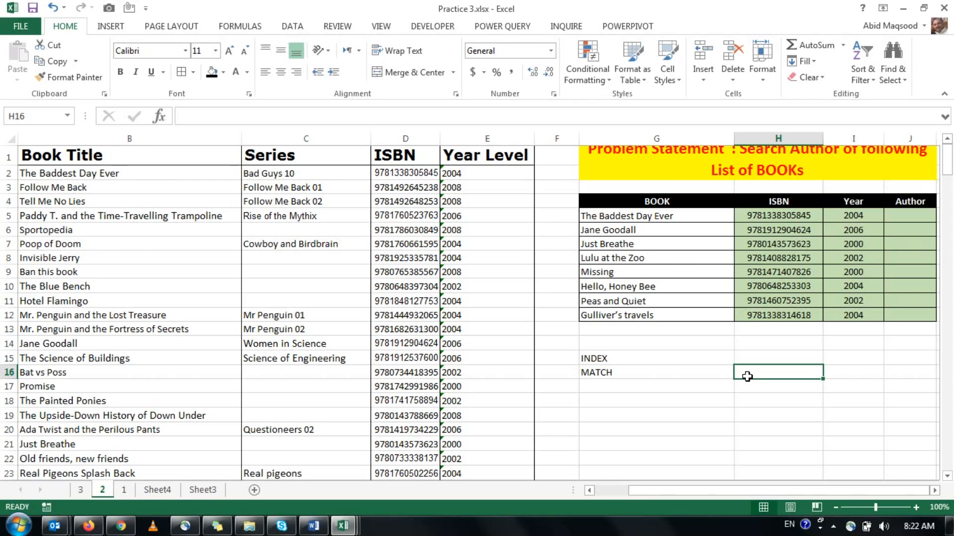
{"action": "type", "text": "=matc"}
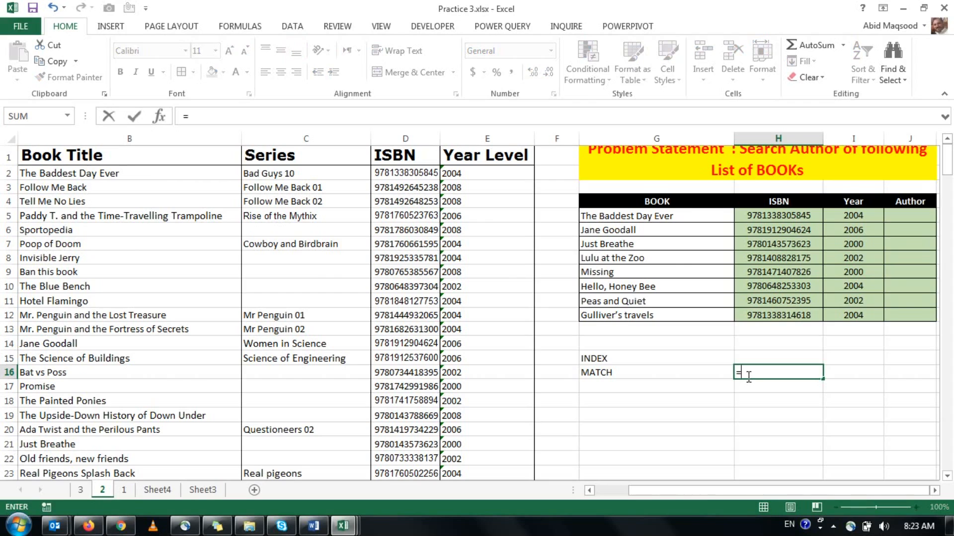
{"action": "key", "text": "Tab"}
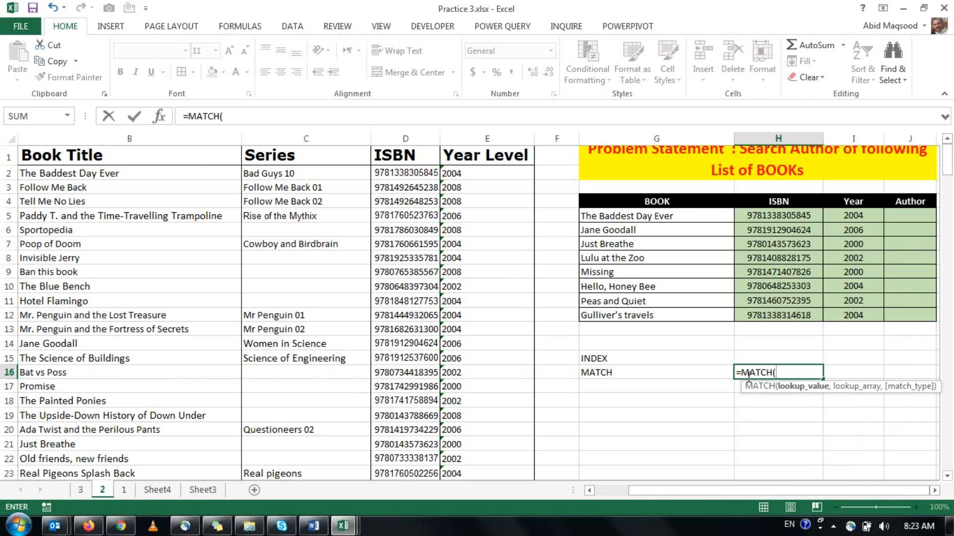
{"action": "left_click", "coordinate": [647, 313]}
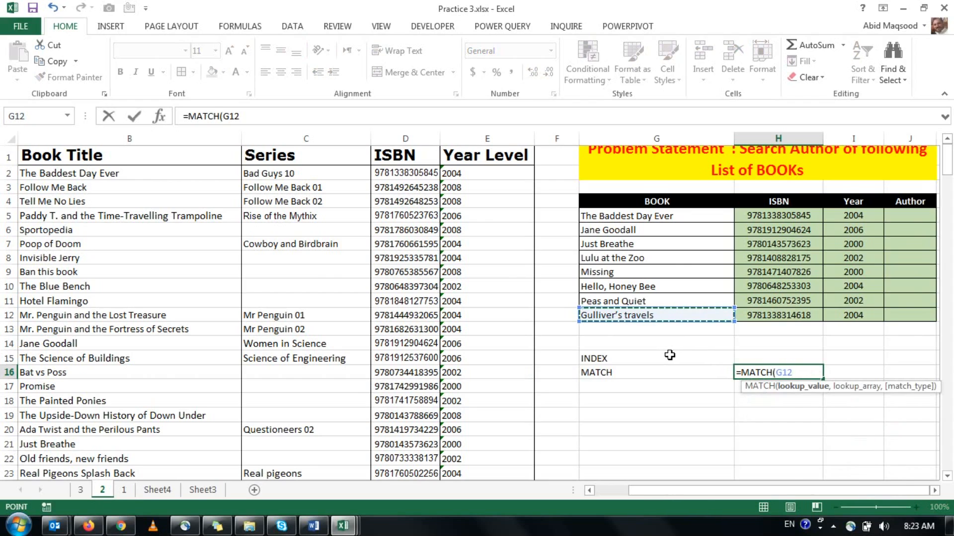
{"action": "type", "text": ","}
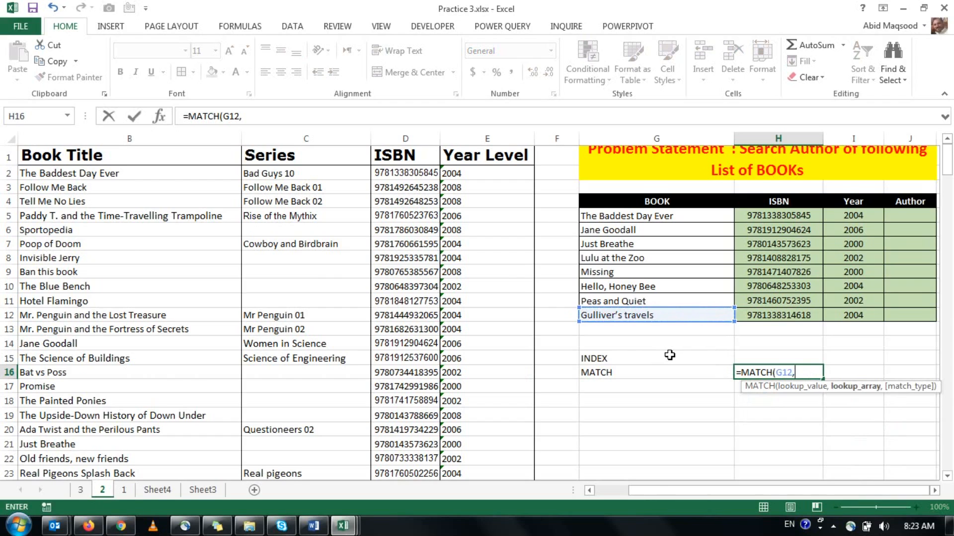
{"action": "left_click", "coordinate": [93, 139]}
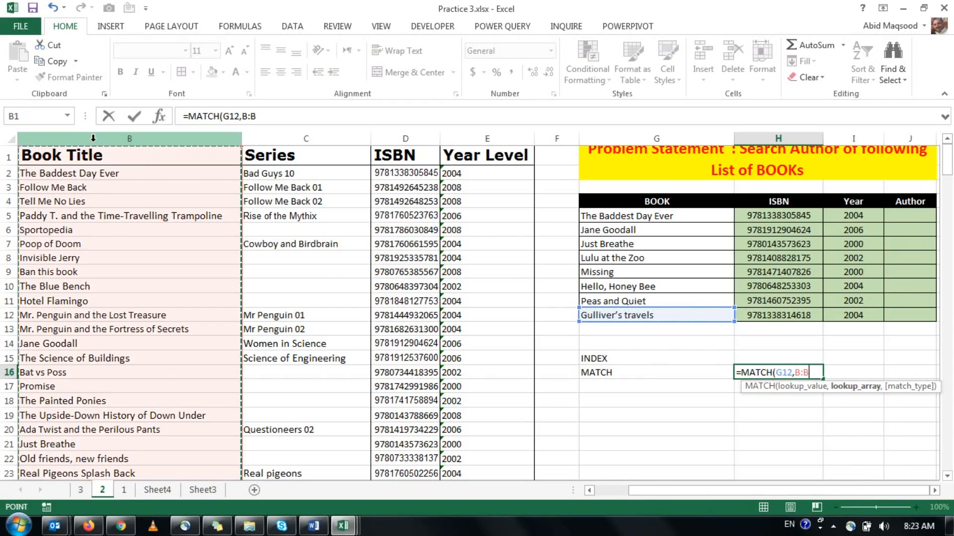
{"action": "type", "text": ","}
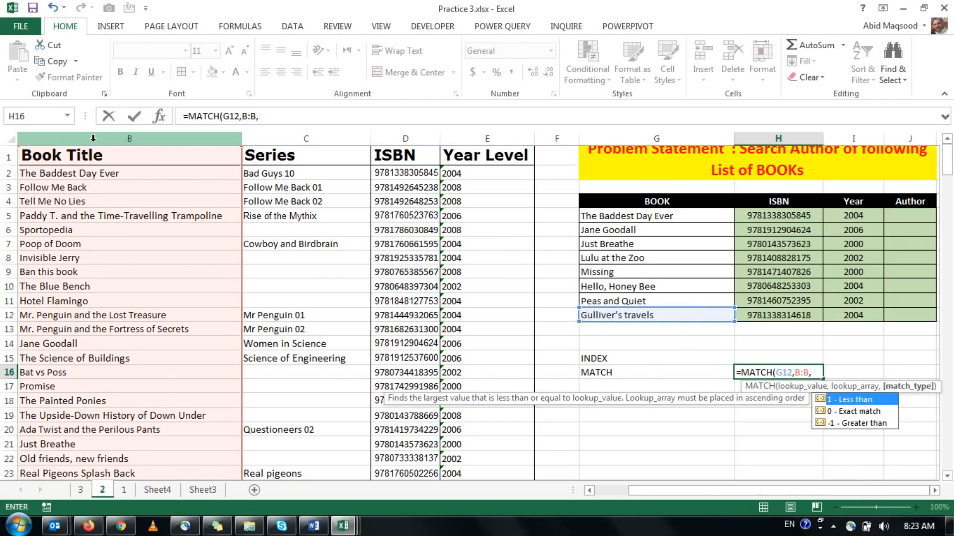
{"action": "type", "text": "0)"}
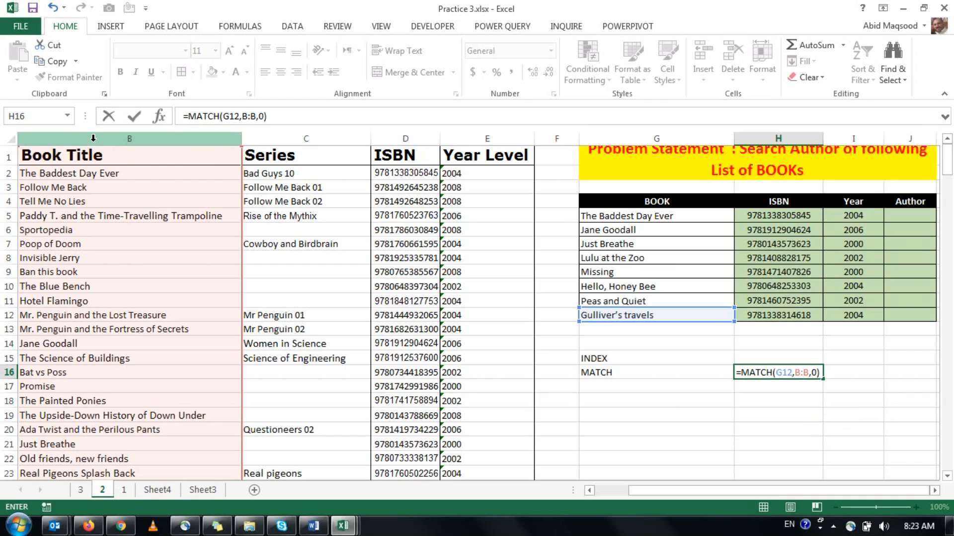
{"action": "key", "text": "ctrl+Return"}
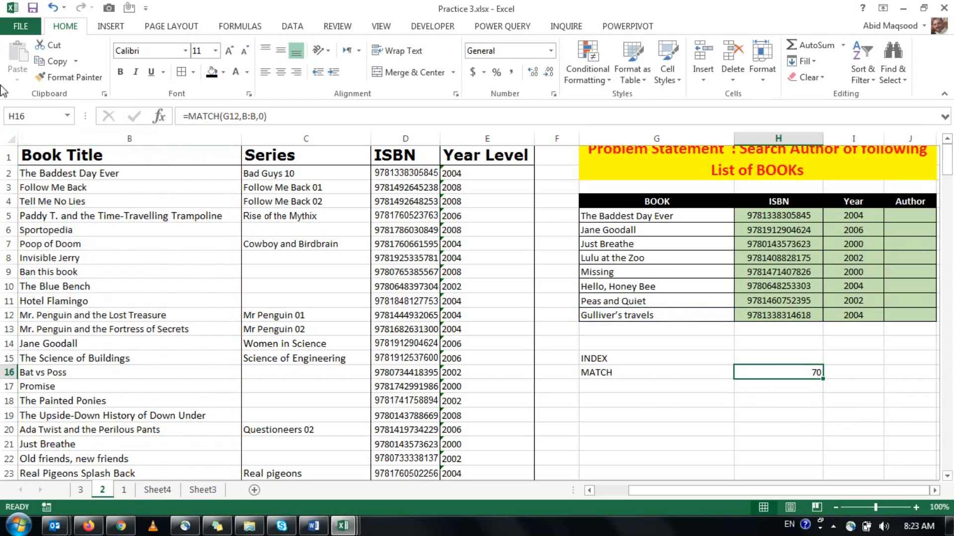
Check the book title in B70 against the row number returned by the MATCH formula.
{"action": "scroll", "coordinate": [27, 317], "scroll_direction": "down", "scroll_amount": 6}
{"action": "scroll", "coordinate": [24, 373], "scroll_direction": "down", "scroll_amount": 12}
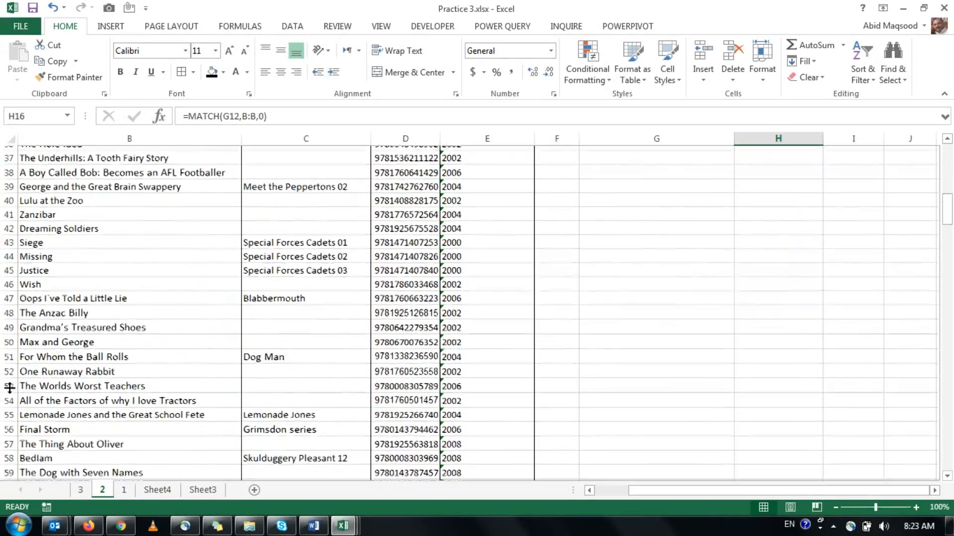
{"action": "left_click", "coordinate": [22, 373]}
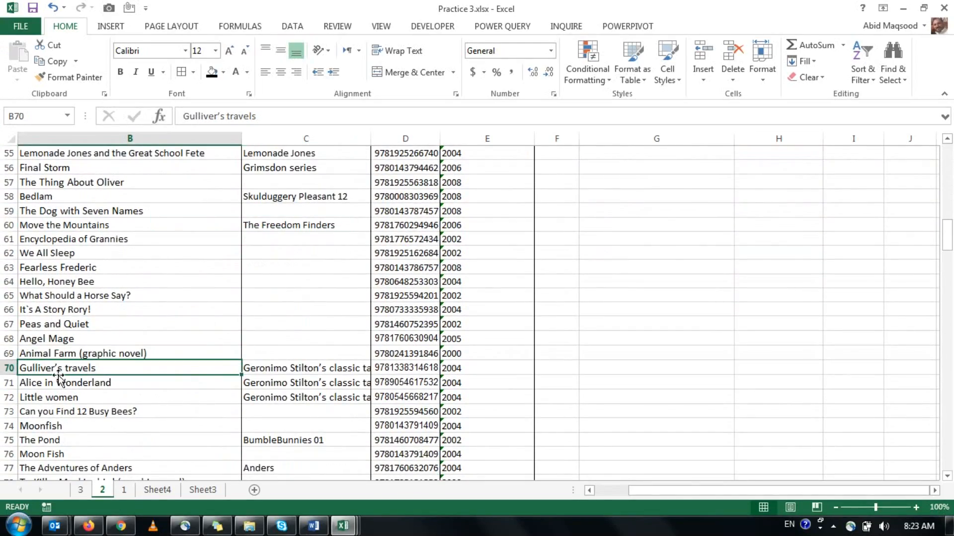
{"action": "scroll", "coordinate": [243, 374], "scroll_direction": "up", "scroll_amount": 1}
{"action": "scroll", "coordinate": [243, 374], "scroll_direction": "up", "scroll_amount": 18}
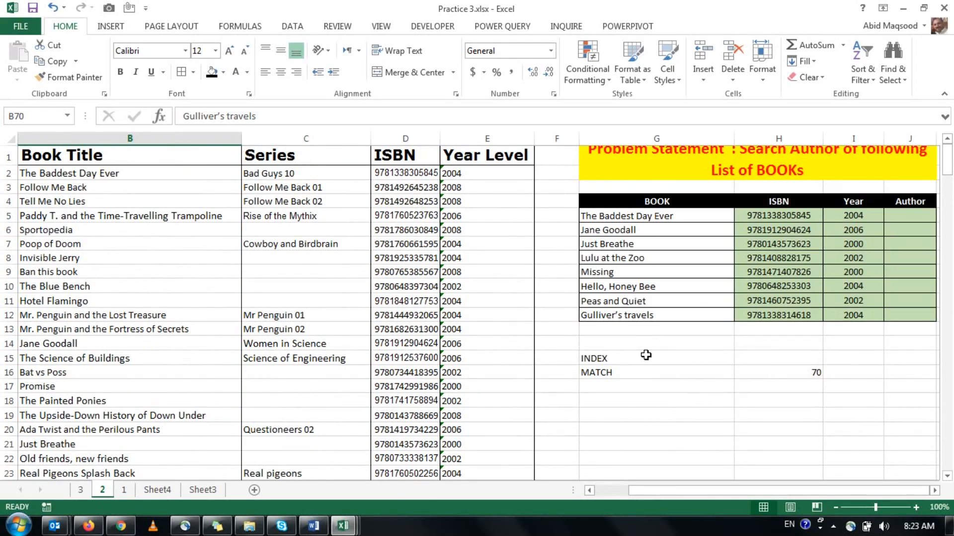
Clear the INDEX and MATCH labels and the trial formula from G15:H16.
{"action": "left_click_drag", "start_coordinate": [633, 356], "coordinate": [798, 371]}
{"action": "key", "text": "Delete"}
Begin an INDEX formula in J5 for the first book's author, using the absolute range $A$1:$A$235 as its array.
{"action": "key", "text": "Down"}
{"action": "key", "text": "Right"}
{"action": "key", "text": "Right"}
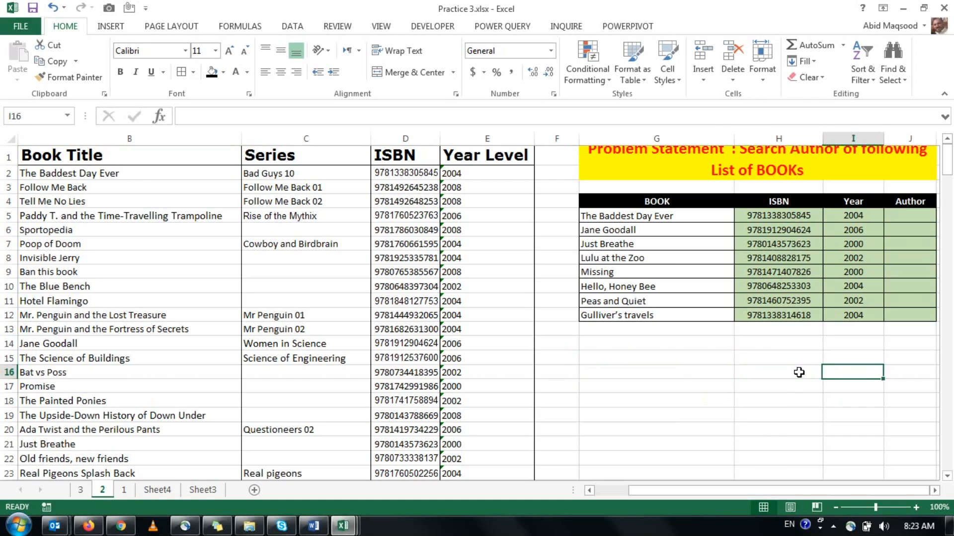
{"action": "key", "text": "Right"}
{"action": "key", "text": "Up"}
{"action": "key", "text": "Up"}
{"action": "key", "text": "Up"}
{"action": "key", "text": "Up"}
{"action": "key", "text": "Up"}
{"action": "key", "text": "Up"}
{"action": "key", "text": "Up"}
{"action": "key", "text": "Up"}
{"action": "key", "text": "Up"}
{"action": "key", "text": "Up"}
{"action": "key", "text": "Up"}
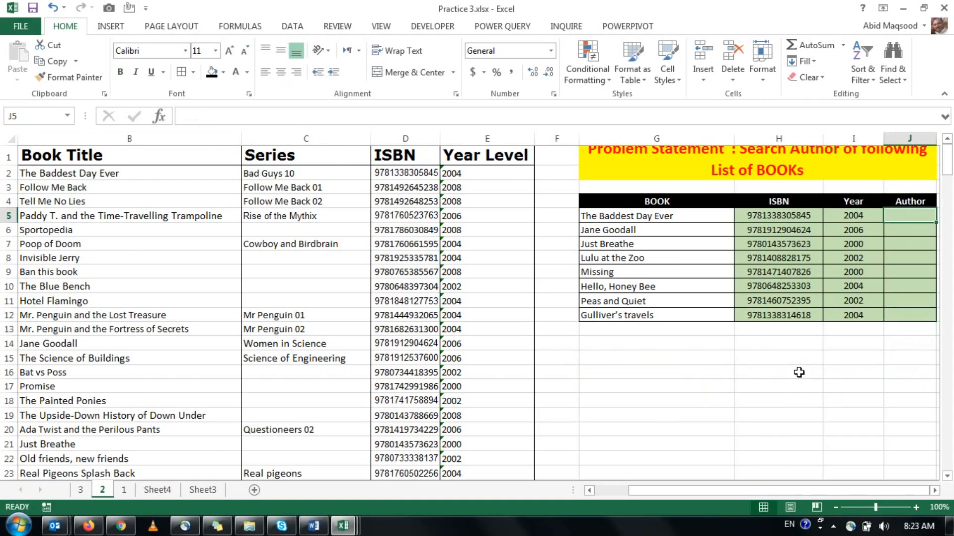
{"action": "scroll", "coordinate": [799, 372], "scroll_direction": "right", "scroll_amount": 1}
{"action": "type", "text": "=inde"}
{"action": "key", "text": "Tab"}
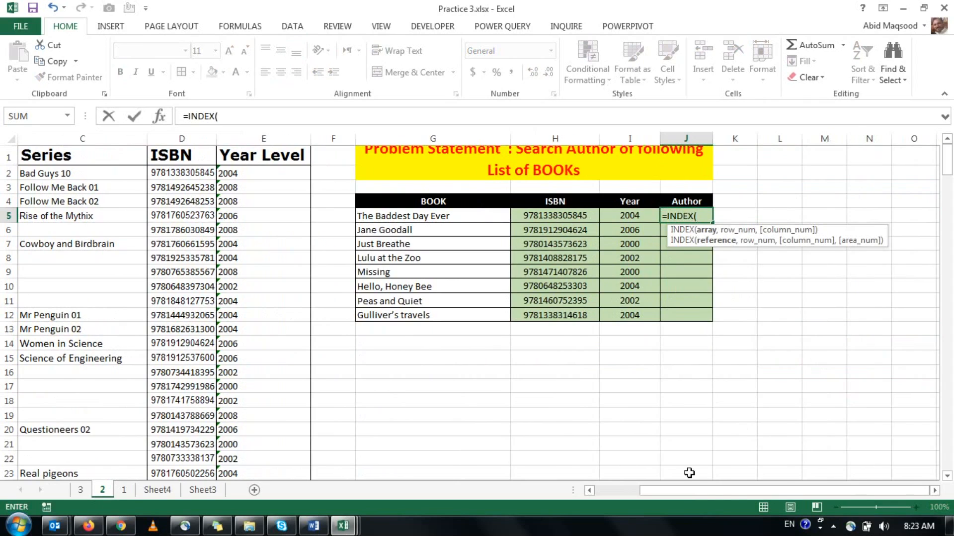
{"action": "scroll", "coordinate": [611, 499], "scroll_direction": "left", "scroll_amount": 2}
{"action": "left_click", "coordinate": [88, 156]}
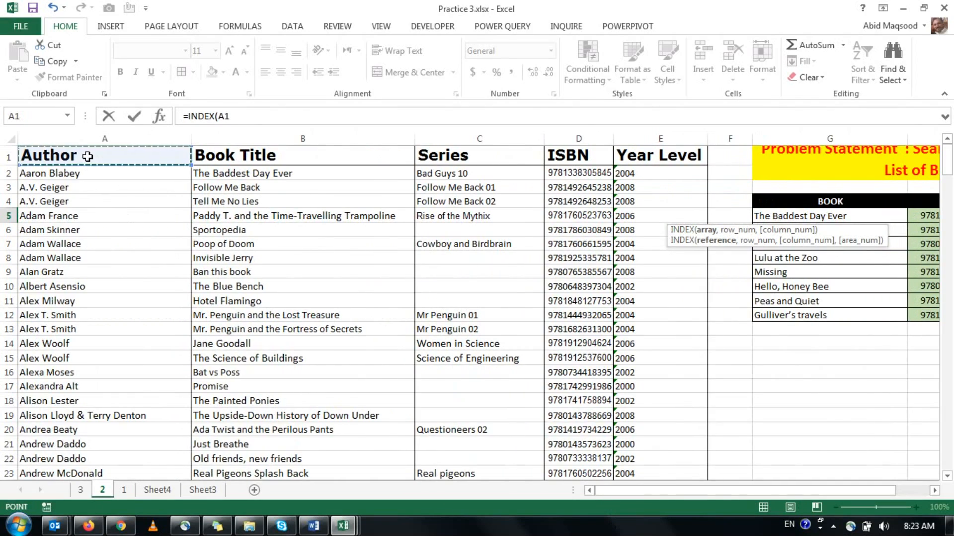
{"action": "key", "text": "ctrl+shift+Down"}
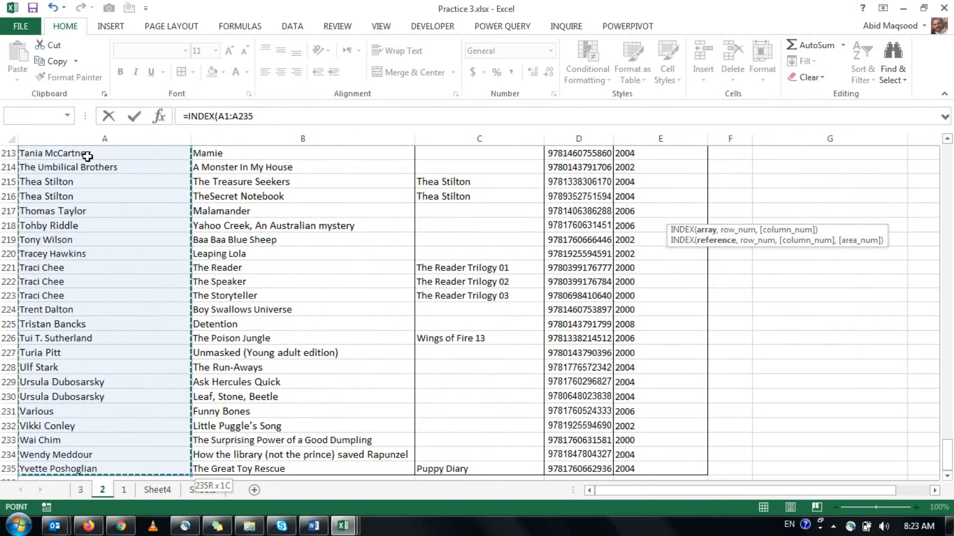
{"action": "key", "text": "F5"}
{"action": "key", "text": "Escape"}
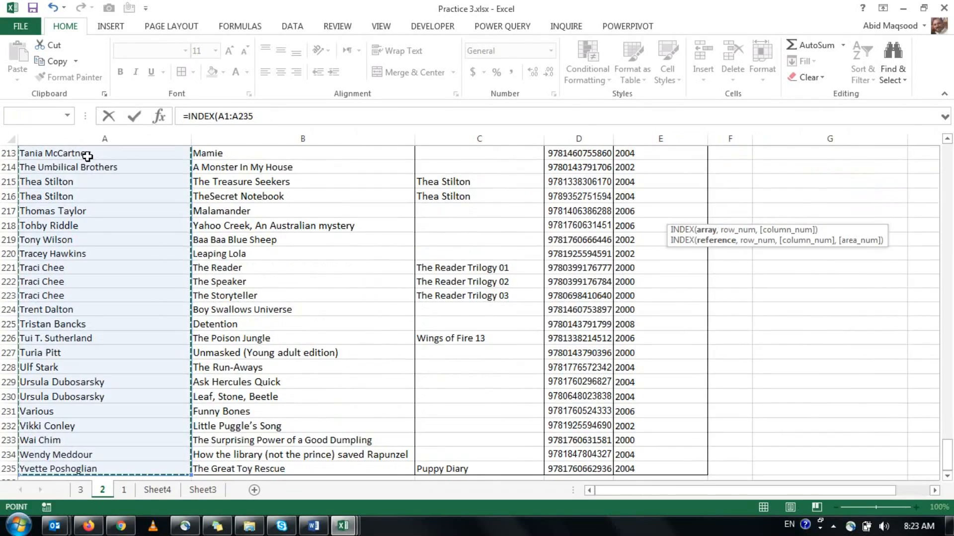
{"action": "key", "text": "F4"}
{"action": "type", "text": ","}
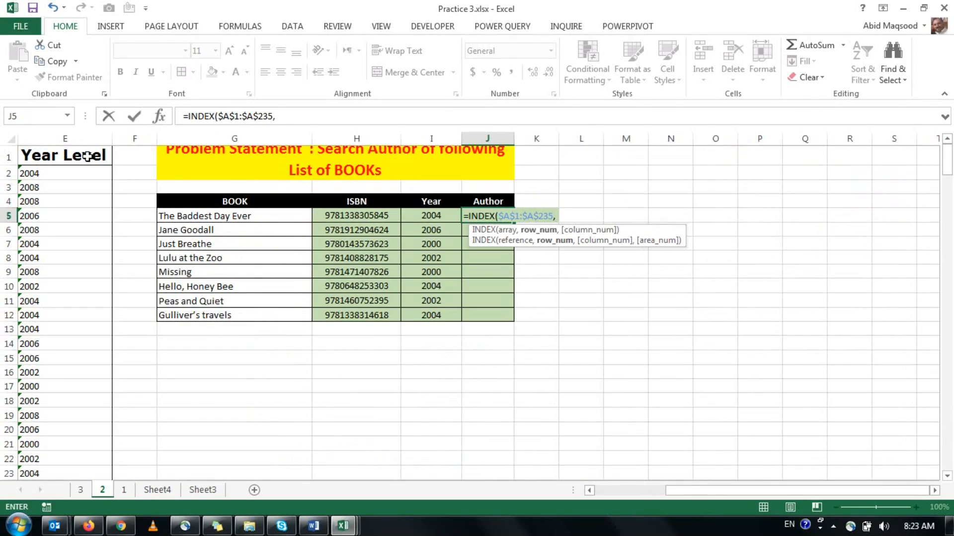
{"action": "type", "text": "mat"}
Nest a MATCH function as the row number in J5's INDEX formula, with $G5 as its lookup value.
{"action": "key", "text": "Tab"}
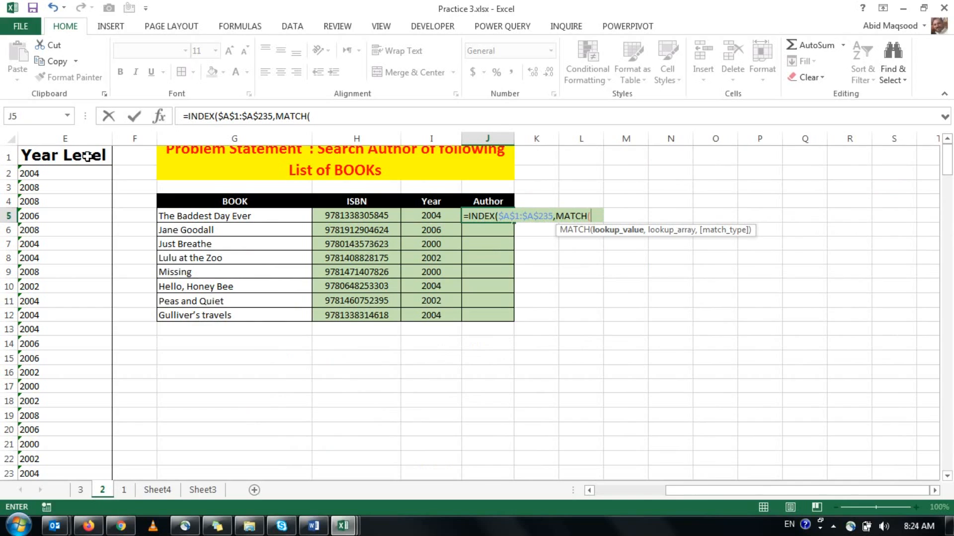
{"action": "key", "text": "Left"}
{"action": "key", "text": "Left"}
{"action": "key", "text": "Left"}
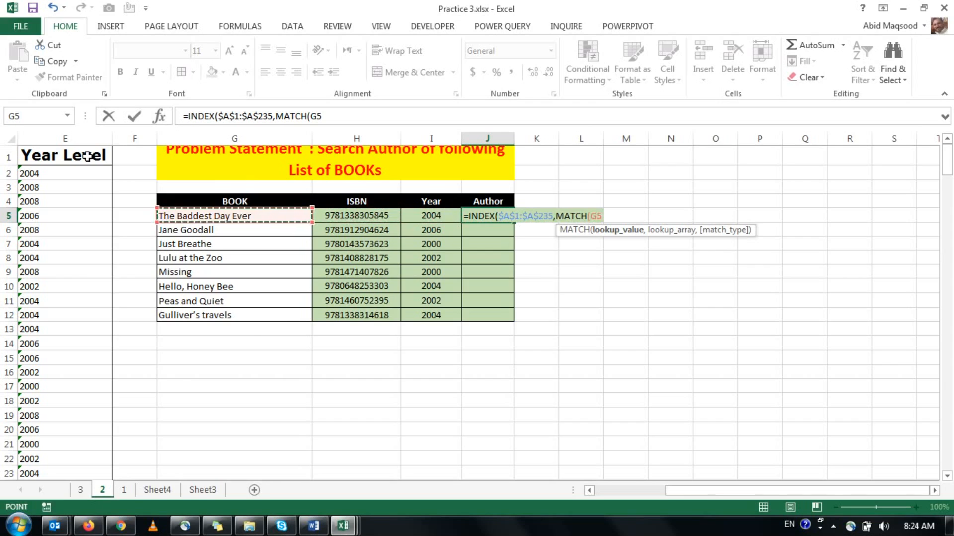
{"action": "key", "text": "F4"}
{"action": "key", "text": "F4"}
{"action": "key", "text": "F4"}
{"action": "type", "text": ","}
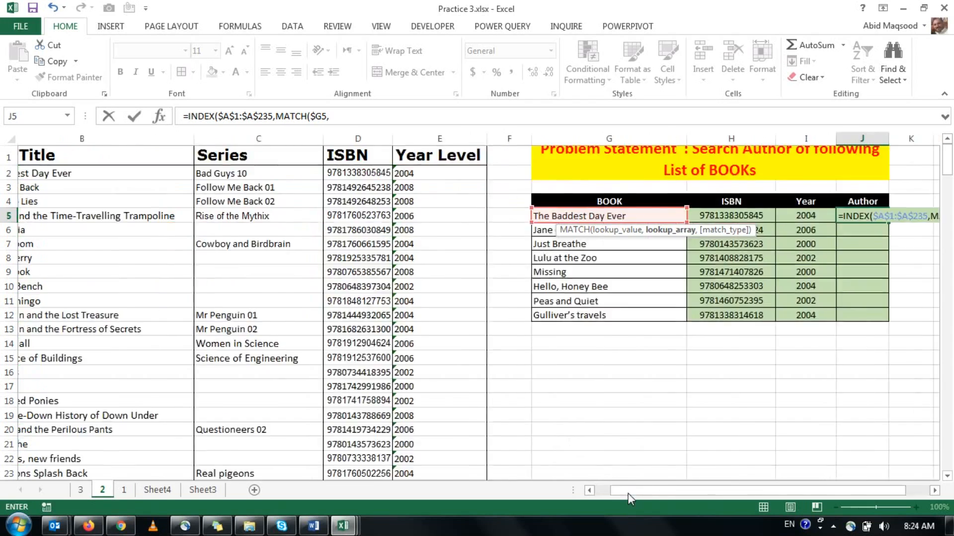
Complete J5's formula with $B:$B as the MATCH lookup array and 0 as the match type.
{"action": "left_click", "coordinate": [630, 490]}
{"action": "left_click", "coordinate": [314, 138]}
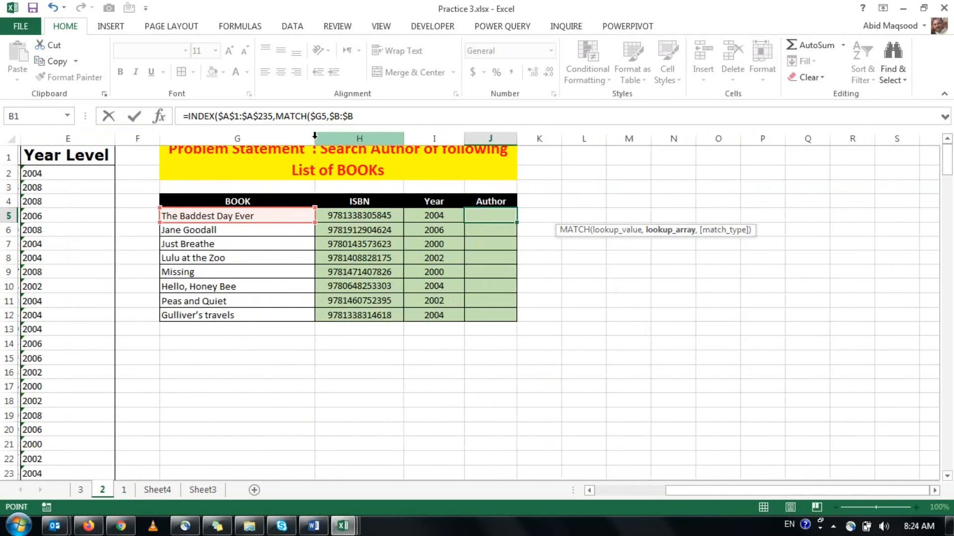
{"action": "type", "text": ",0)"}
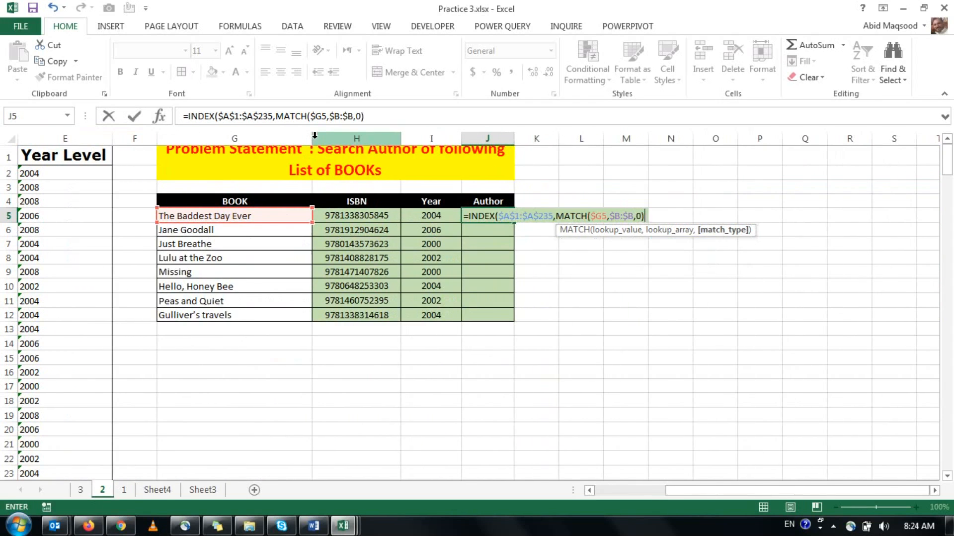
{"action": "key", "text": "Return"}
{"action": "key", "text": "Up"}
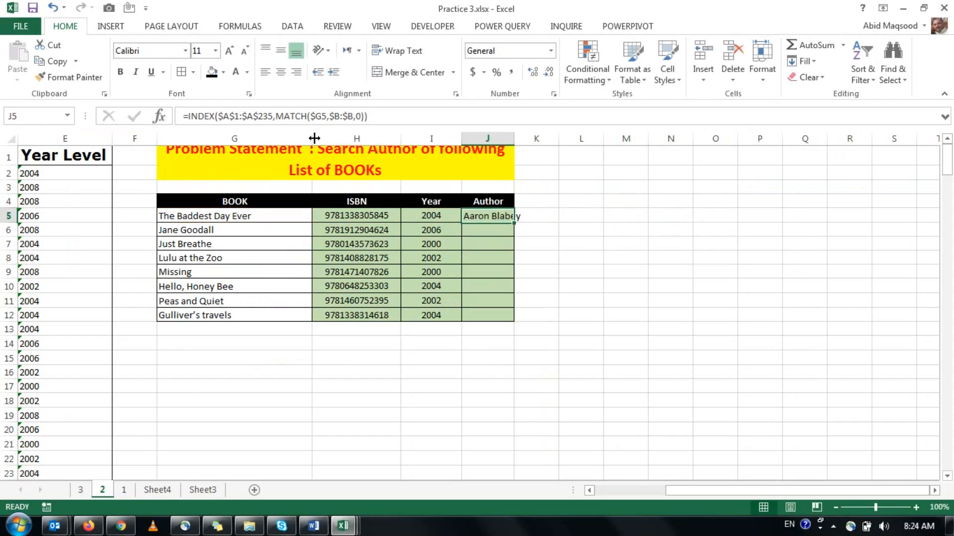
Fill the author formula from J5 down to J12 and autofit the width of column J.
{"action": "double_click", "coordinate": [515, 139]}
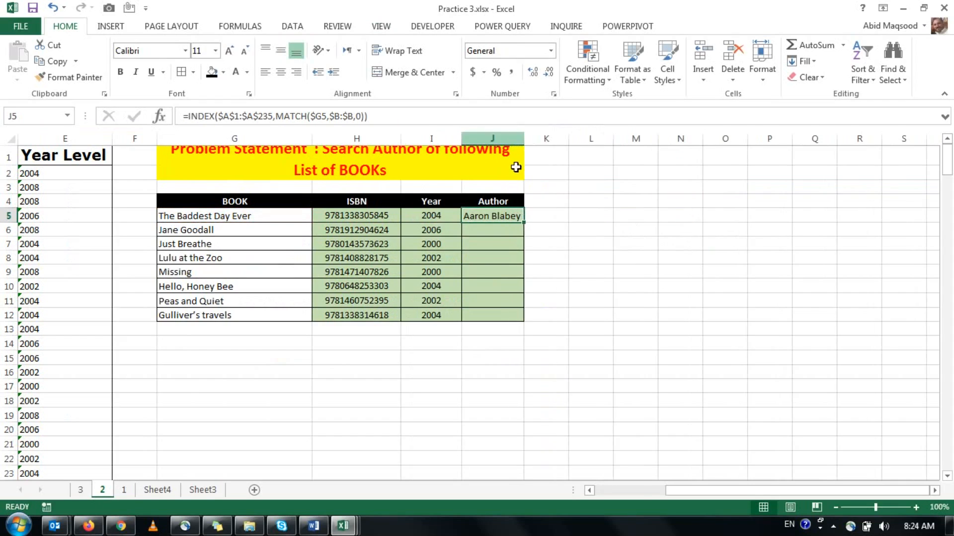
{"action": "double_click", "coordinate": [523, 221]}
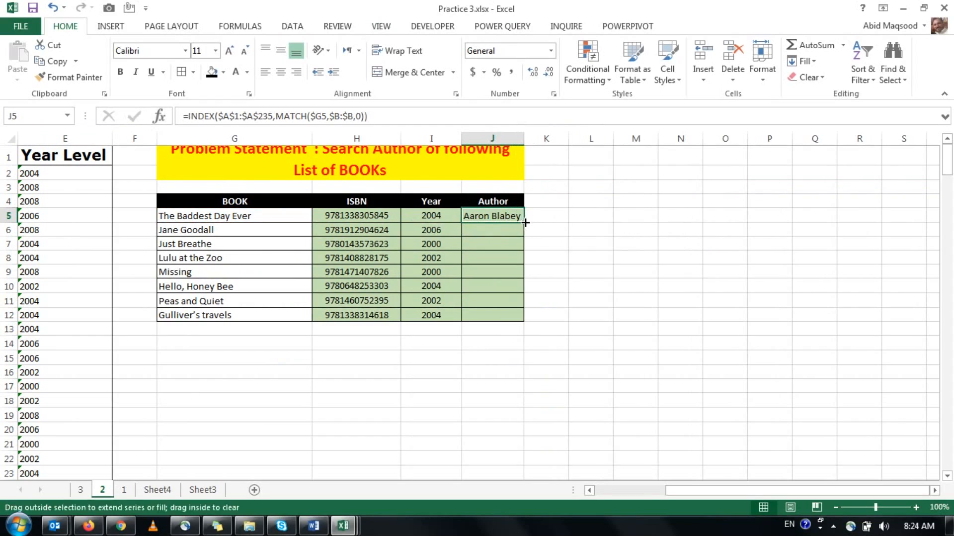
{"action": "double_click", "coordinate": [524, 138]}
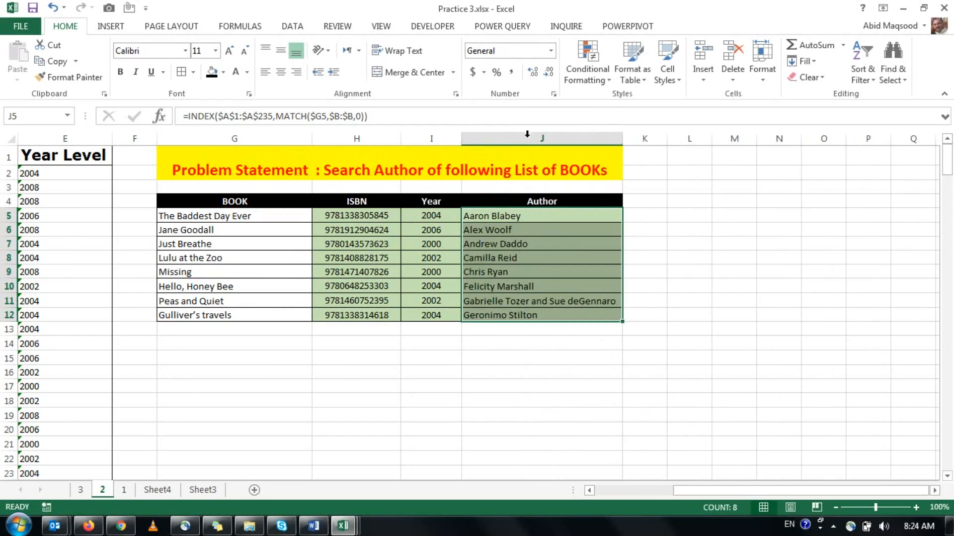
{"action": "left_click", "coordinate": [527, 291]}
Change the INDEX array in J5 to the whole column $A:$A and copy the revised formula down to J12.
{"action": "left_click", "coordinate": [494, 215]}
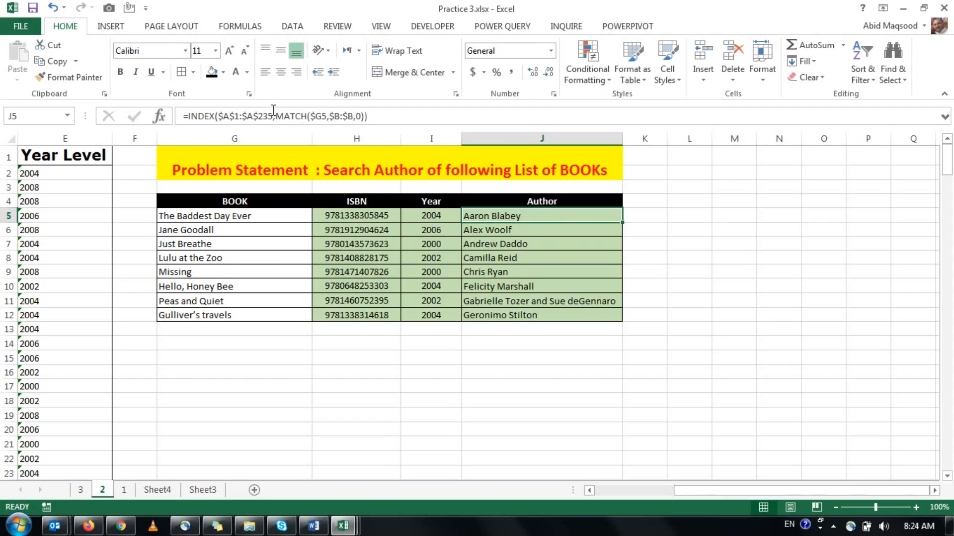
{"action": "left_click", "coordinate": [245, 116]}
{"action": "key", "text": "BackSpace"}
{"action": "key", "text": "BackSpace"}
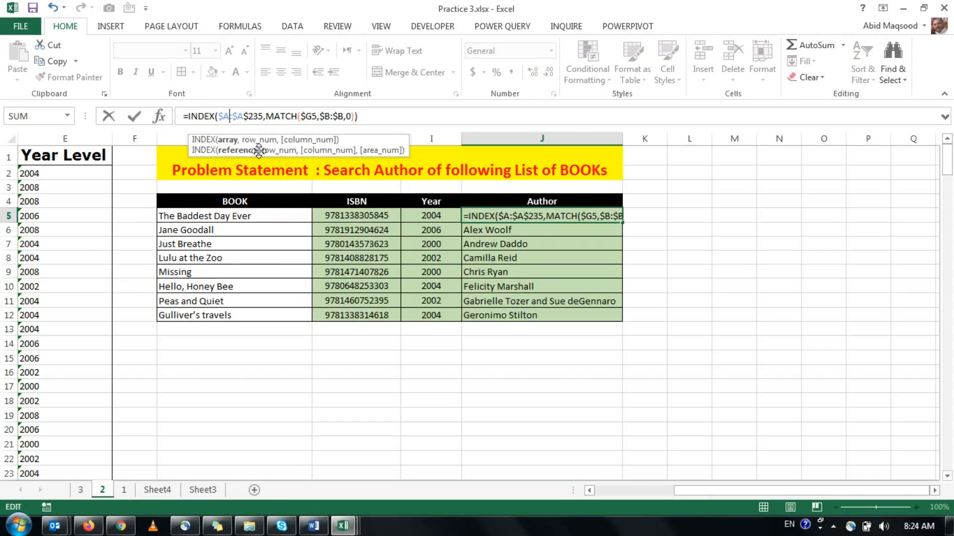
{"action": "key", "text": "End"}
{"action": "key", "text": "Left"}
{"action": "key", "text": "Left"}
{"action": "key", "text": "Left"}
{"action": "key", "text": "Left"}
{"action": "key", "text": "Left"}
{"action": "key", "text": "Left"}
{"action": "key", "text": "Left"}
{"action": "key", "text": "Left"}
{"action": "key", "text": "Left"}
{"action": "key", "text": "Left"}
{"action": "key", "text": "Left"}
{"action": "key", "text": "Left"}
{"action": "key", "text": "Left"}
{"action": "key", "text": "Left"}
{"action": "key", "text": "Left"}
{"action": "key", "text": "Left"}
{"action": "key", "text": "Left"}
{"action": "key", "text": "Left"}
{"action": "key", "text": "Left"}
{"action": "key", "text": "Left"}
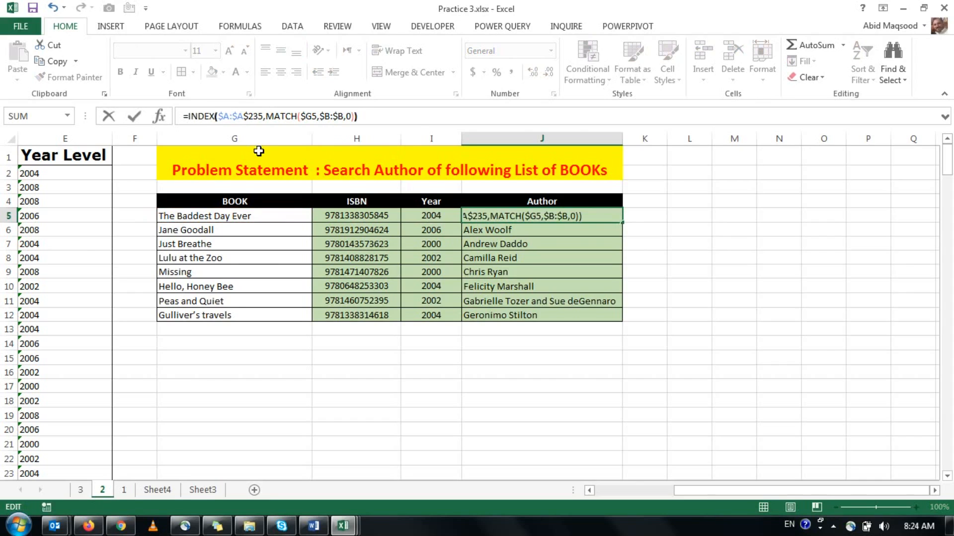
{"action": "key", "text": "BackSpace"}
{"action": "key", "text": "BackSpace"}
{"action": "key", "text": "BackSpace"}
{"action": "key", "text": "BackSpace"}
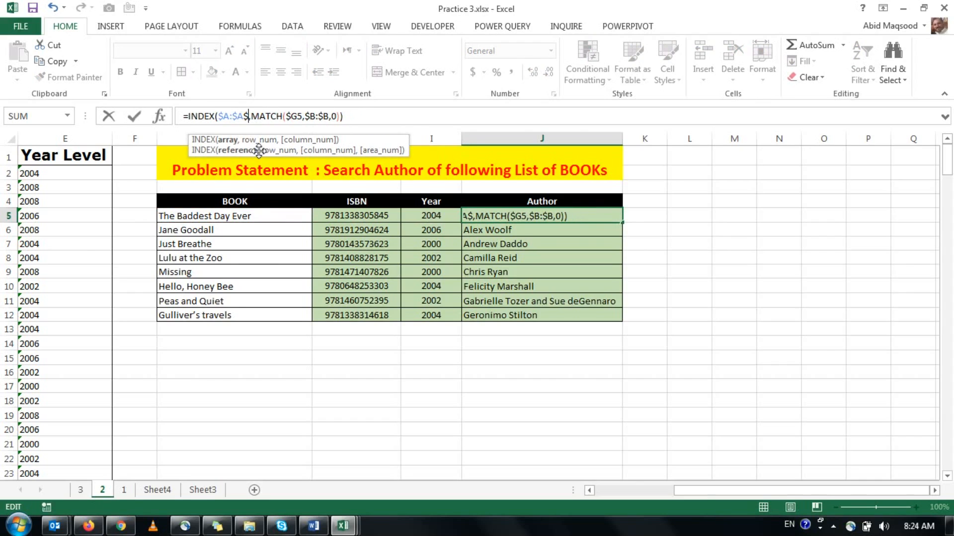
{"action": "key", "text": "ctrl+Return"}
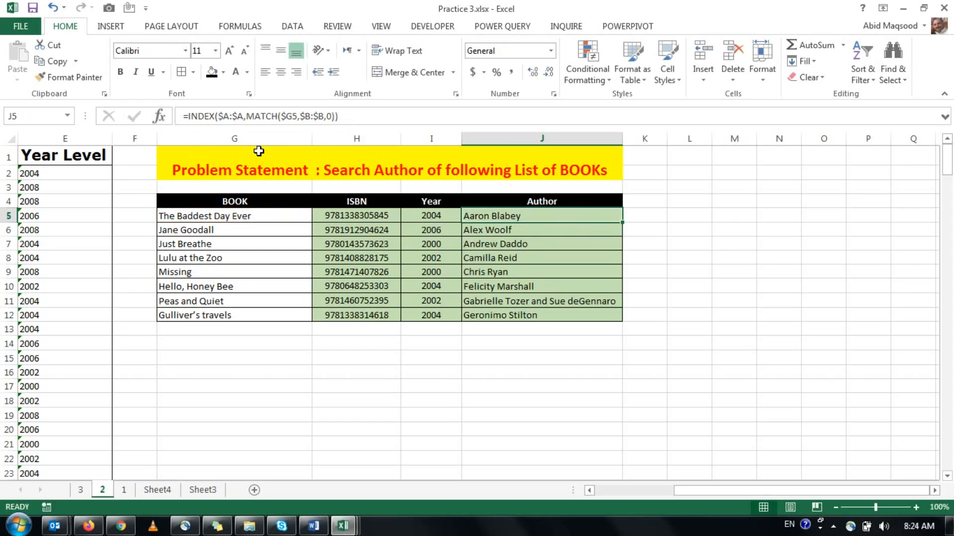
{"action": "left_click_drag", "start_coordinate": [622, 222], "coordinate": [497, 323]}
{"action": "left_click", "coordinate": [496, 328]}
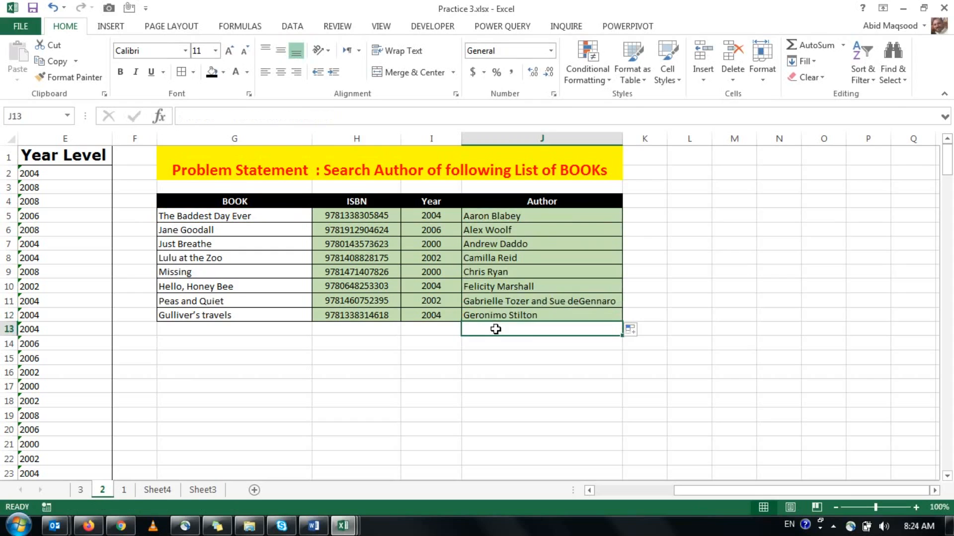
Replace the contents of H5 with a new INDEX formula using the absolute ISBN column $D:$D as its array.
{"action": "left_click_drag", "start_coordinate": [687, 489], "coordinate": [641, 490]}
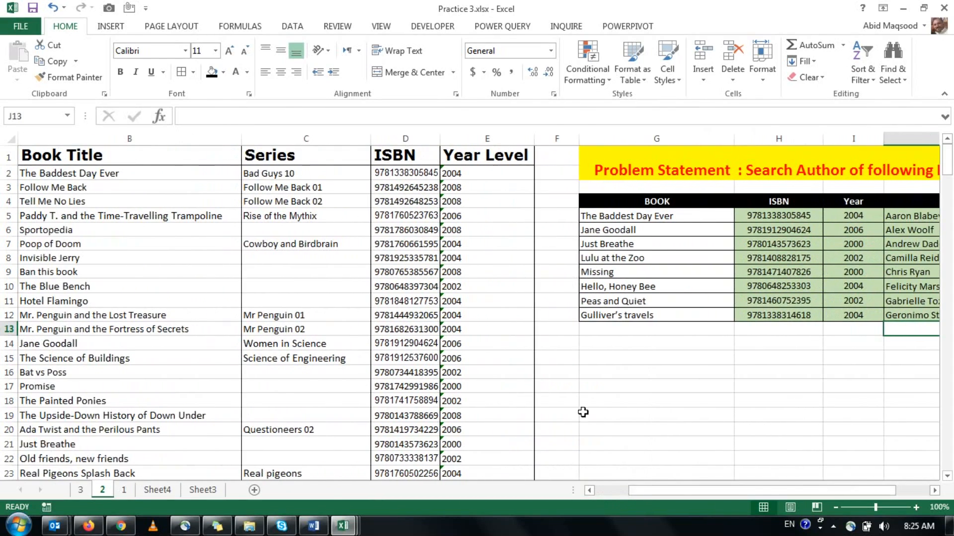
{"action": "left_click", "coordinate": [765, 215]}
{"action": "key", "text": "Delete"}
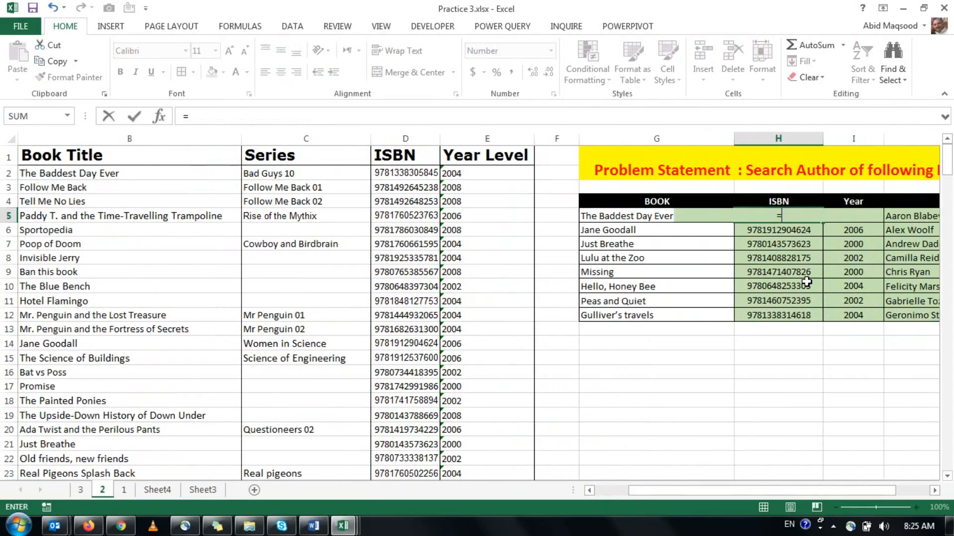
{"action": "type", "text": "=ind"}
{"action": "key", "text": "Tab"}
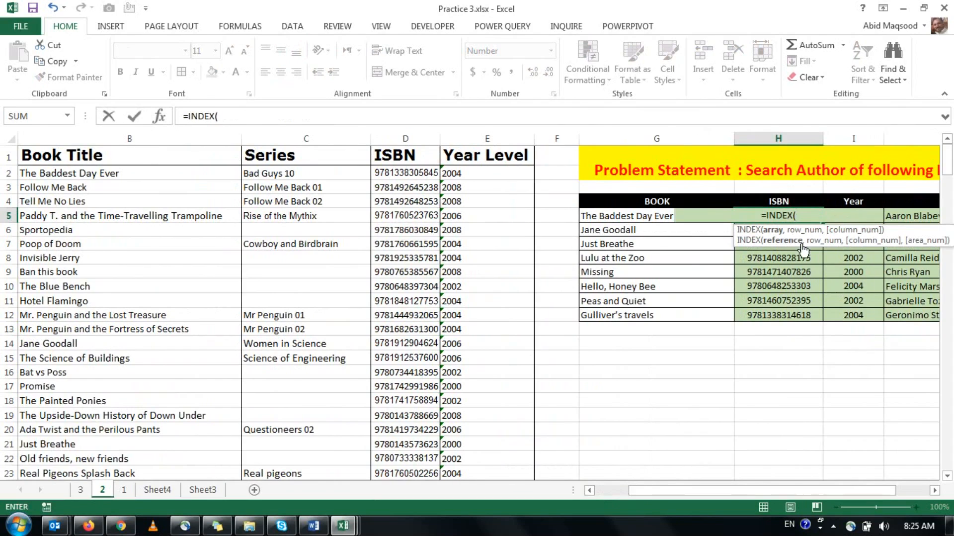
{"action": "left_click", "coordinate": [424, 131]}
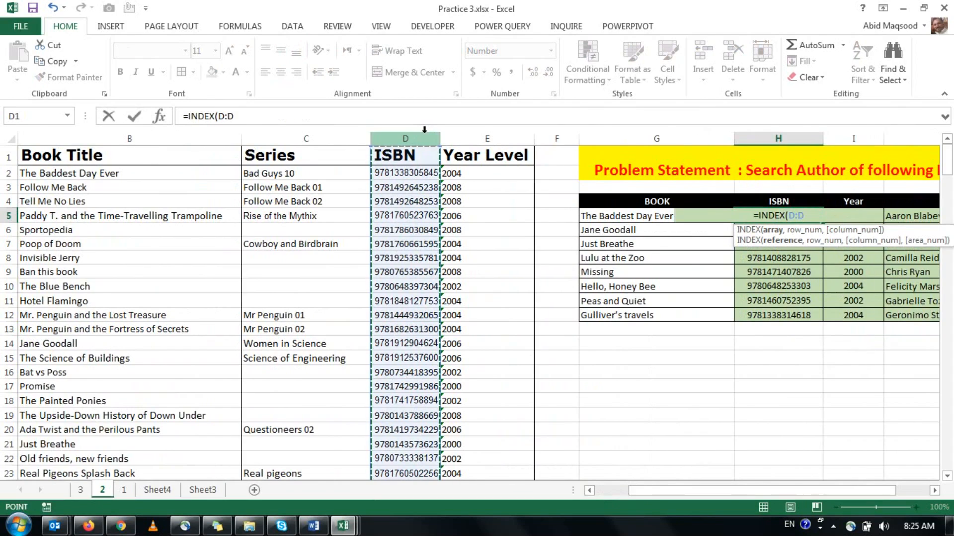
{"action": "key", "text": "F5"}
{"action": "key", "text": "Escape"}
{"action": "key", "text": "F4"}
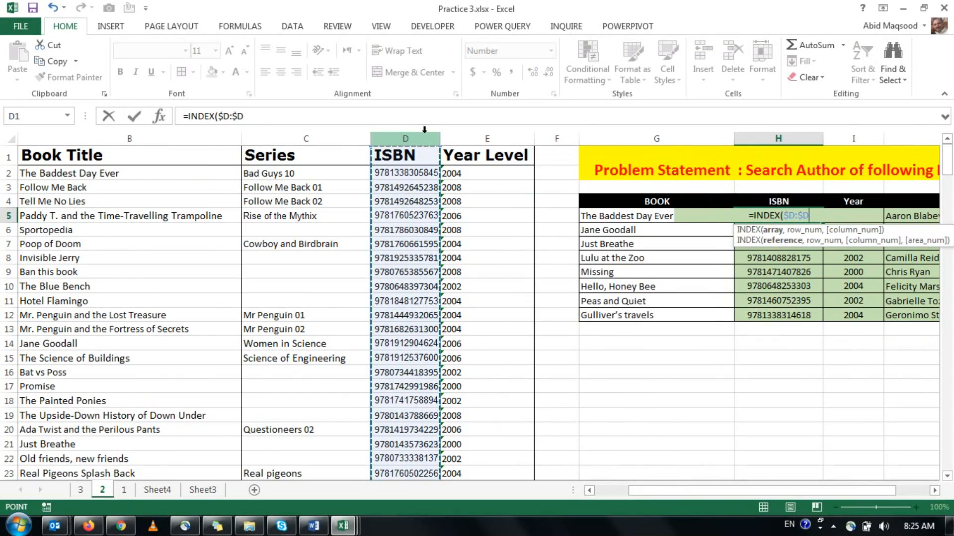
Complete H5's formula with MATCH(G5,B:B,0) as the row number and fill it down the ISBN column to H12.
{"action": "type", "text": ",mat"}
{"action": "key", "text": "Tab"}
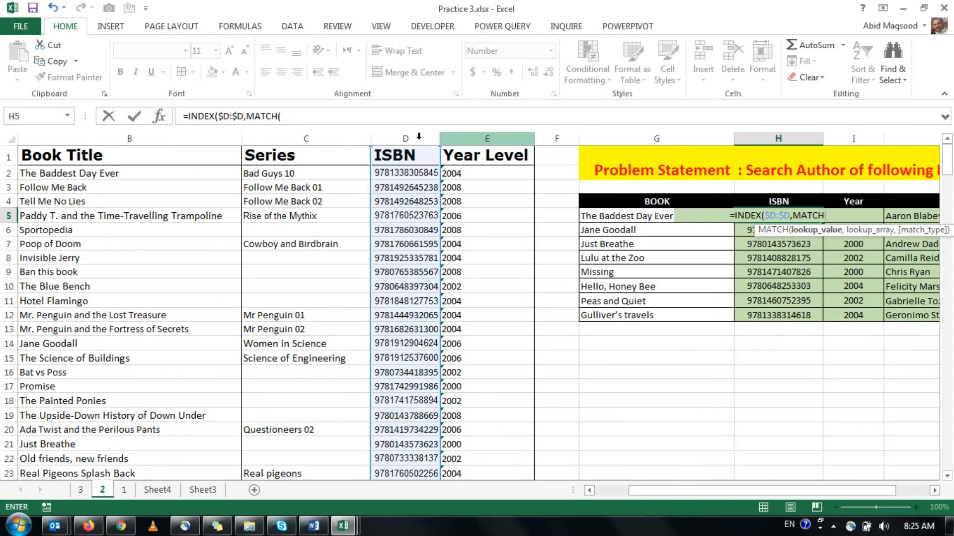
{"action": "left_click", "coordinate": [582, 219]}
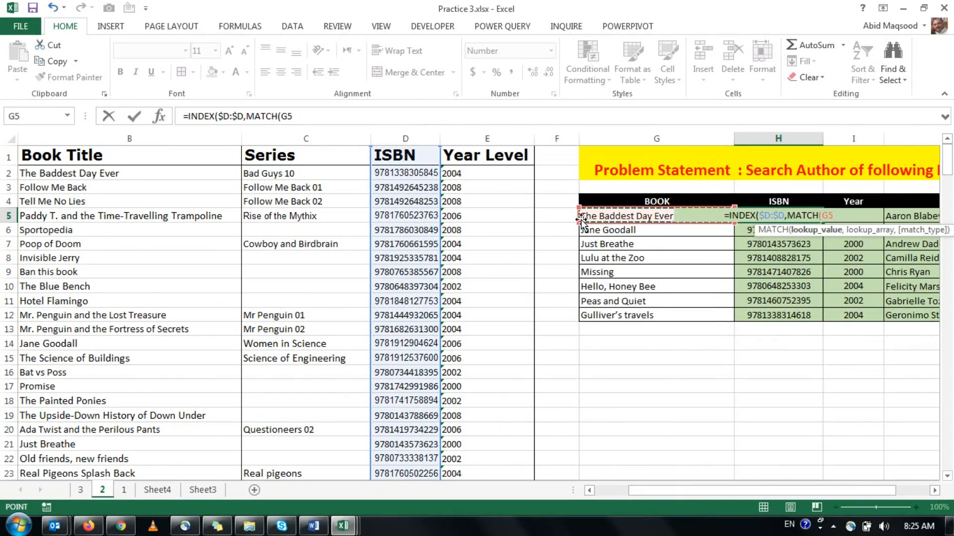
{"action": "type", "text": ","}
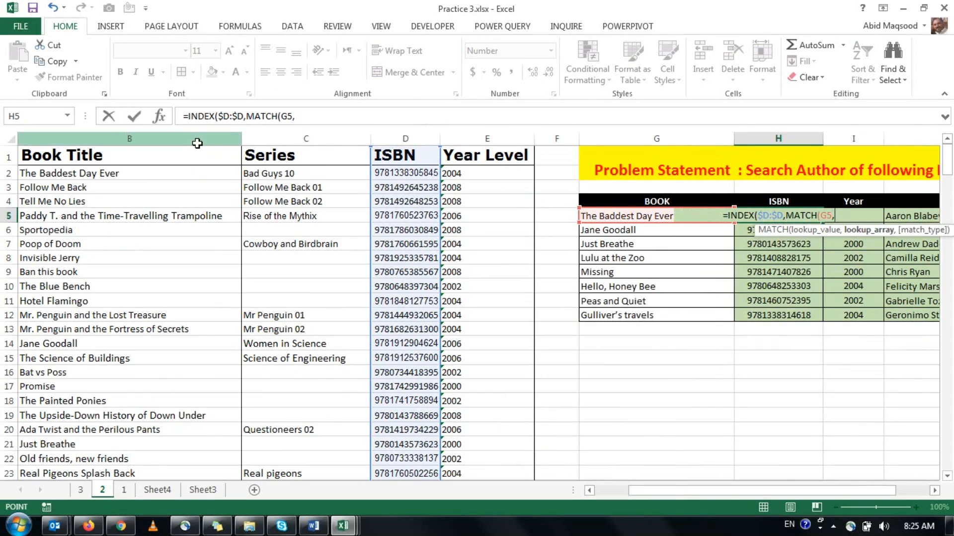
{"action": "left_click", "coordinate": [197, 140]}
{"action": "type", "text": ")"}
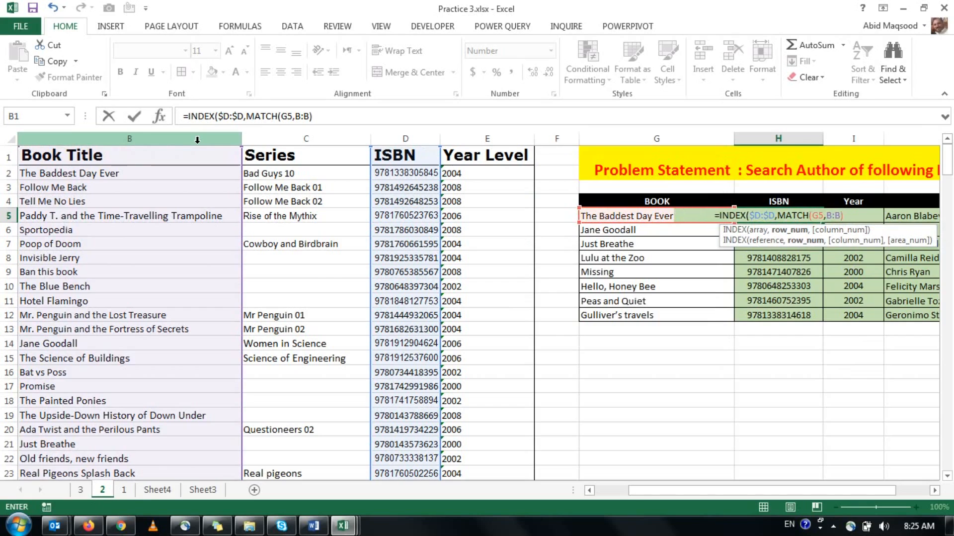
{"action": "key", "text": "BackSpace"}
{"action": "type", "text": ",0)"}
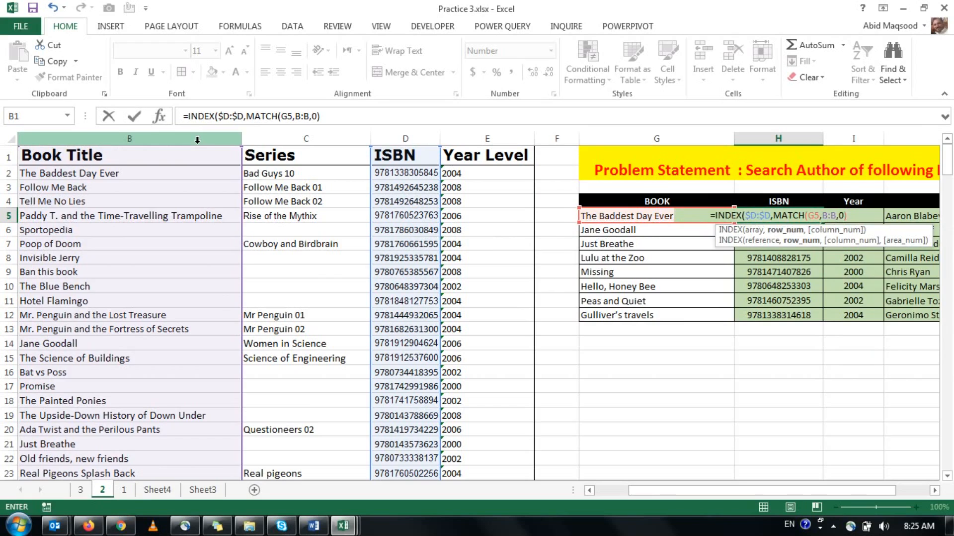
{"action": "type", "text": ")"}
{"action": "key", "text": "ctrl+Return"}
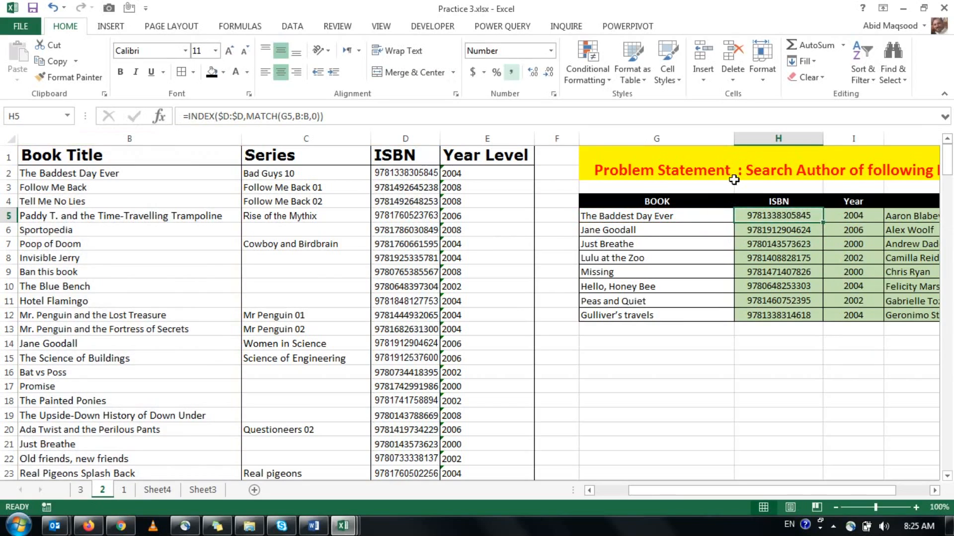
{"action": "double_click", "coordinate": [823, 223]}
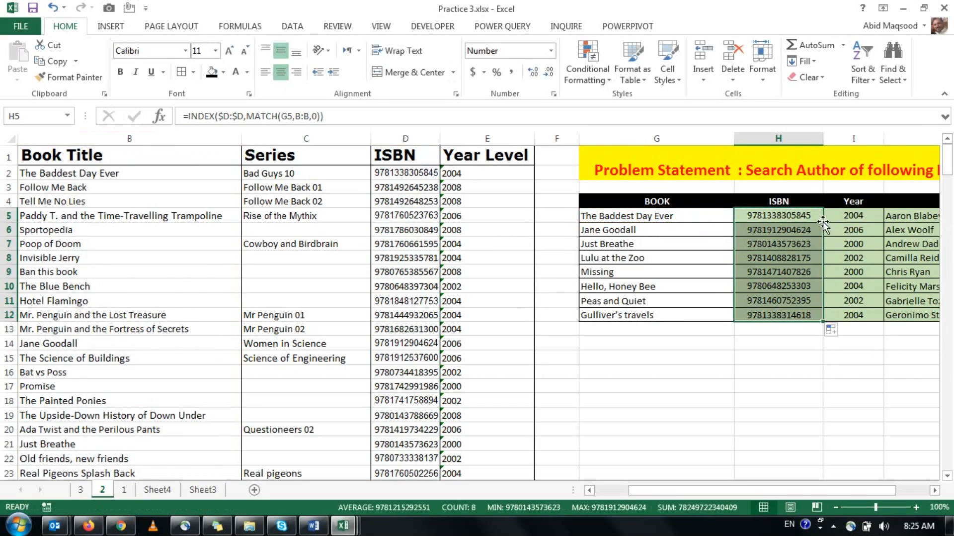
{"action": "left_click", "coordinate": [808, 213]}
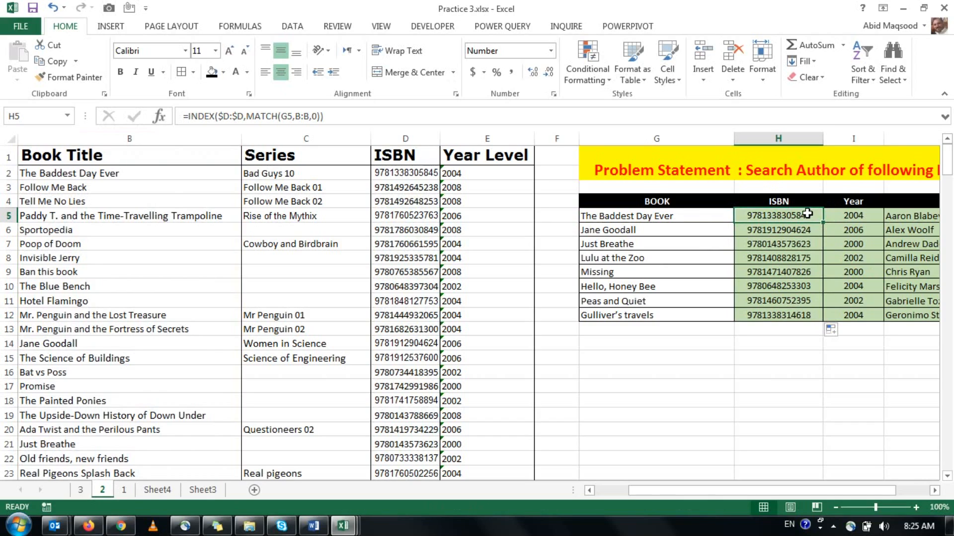
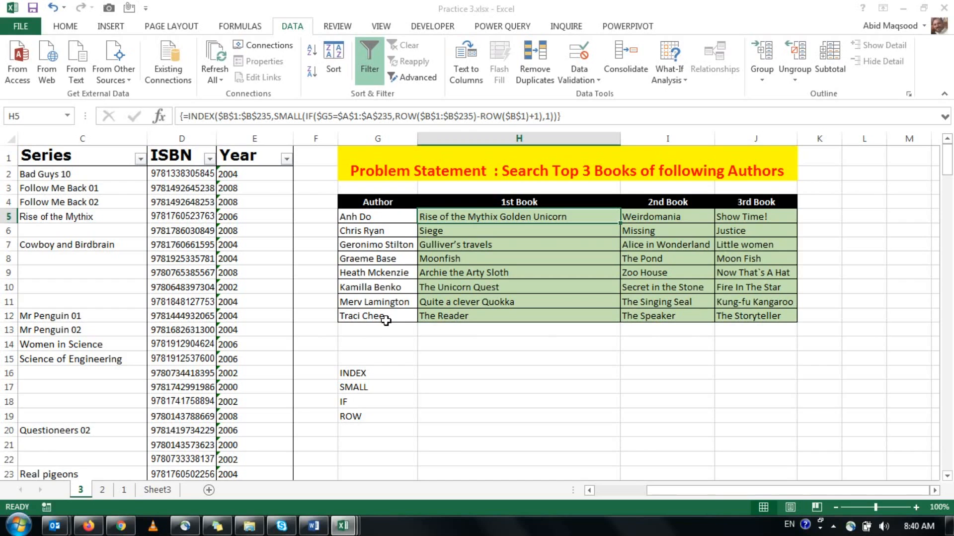
Turn off the filter on sheet 2 so that all book rows are listed.
{"action": "left_click", "coordinate": [172, 491]}
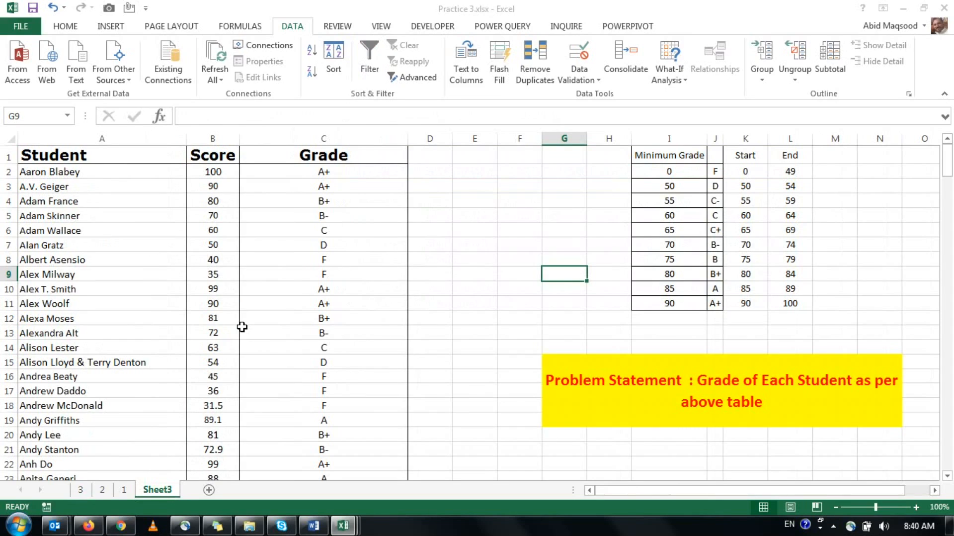
{"action": "left_click", "coordinate": [112, 489]}
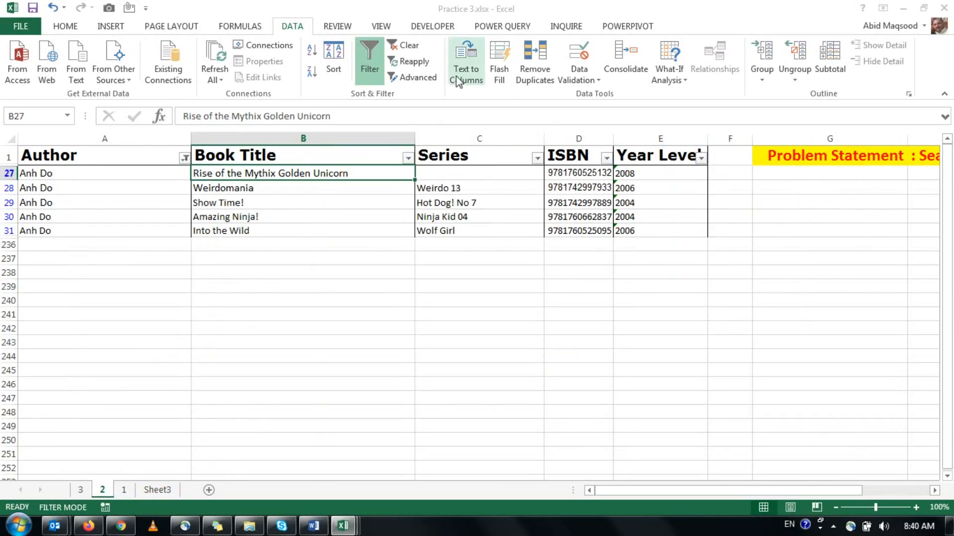
{"action": "left_click", "coordinate": [374, 52]}
{"action": "left_click", "coordinate": [825, 200]}
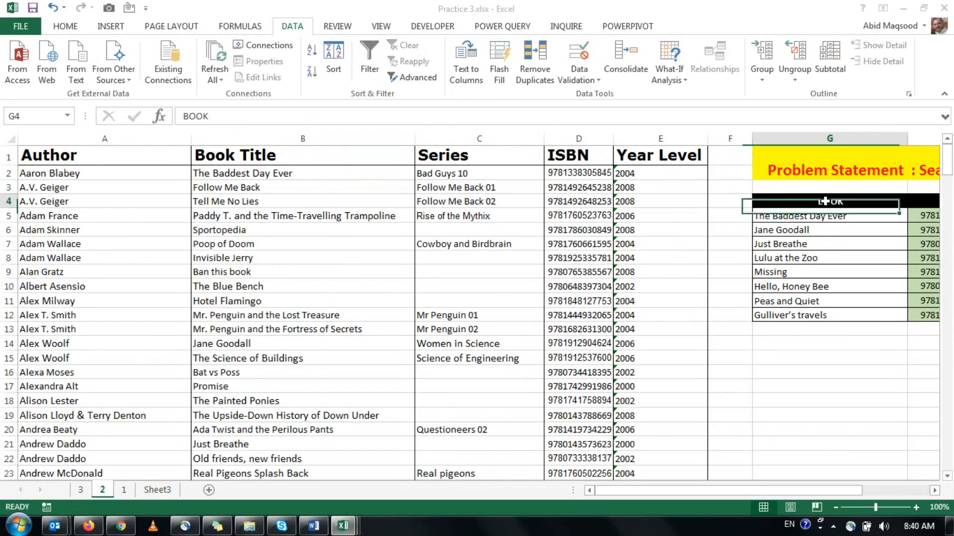
Examine the completed ISBN, Year and Author lookup table on sheet 2, including the author formula in J5.
{"action": "scroll", "coordinate": [824, 201], "scroll_direction": "right", "scroll_amount": 2}
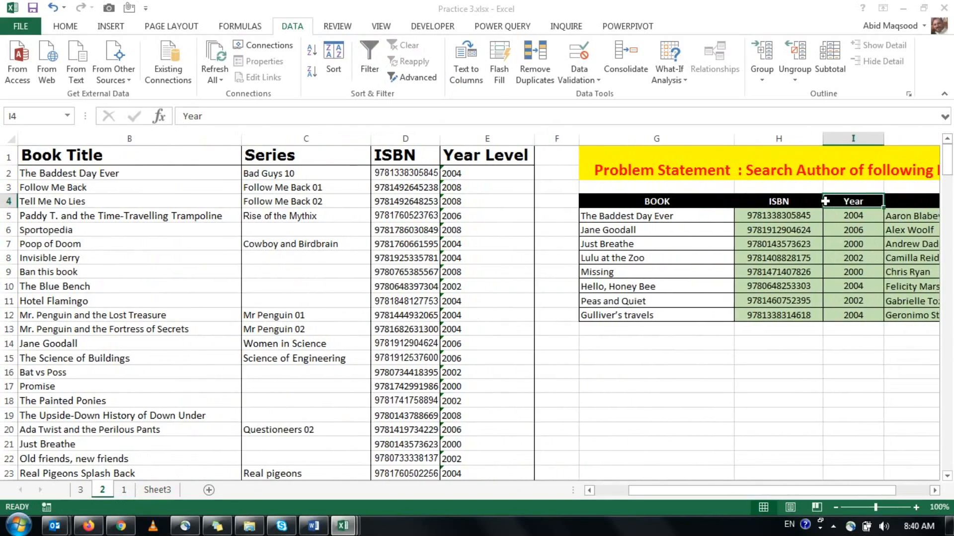
{"action": "key", "text": "ctrl+Left"}
{"action": "key", "text": "ctrl+Left"}
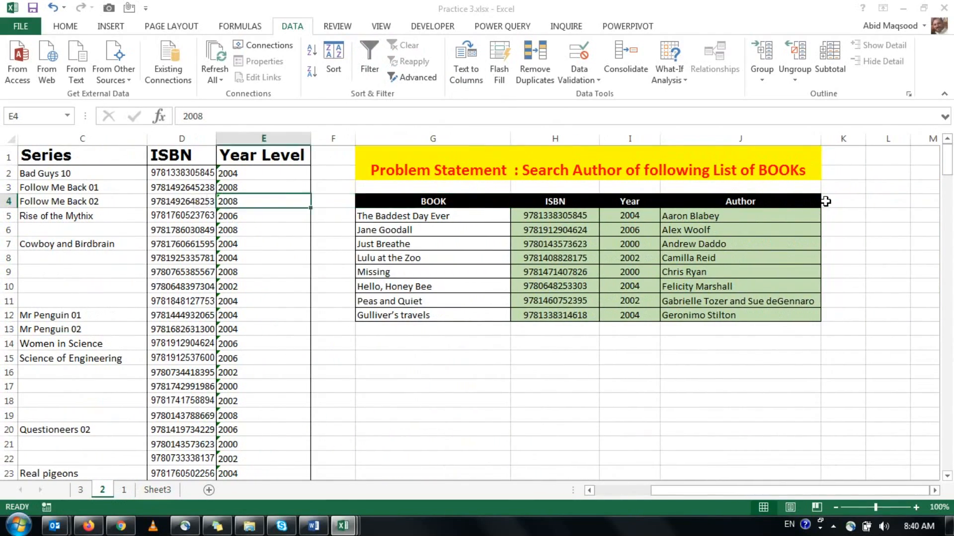
{"action": "key", "text": "ctrl+Right"}
{"action": "key", "text": "ctrl+Right"}
{"action": "key", "text": "ctrl+Right"}
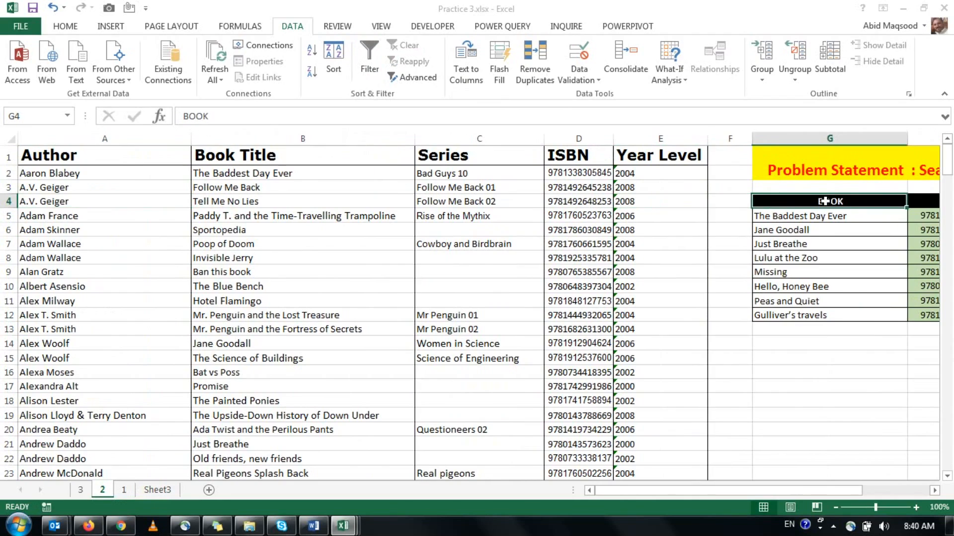
{"action": "key", "text": "Right"}
{"action": "key", "text": "Right"}
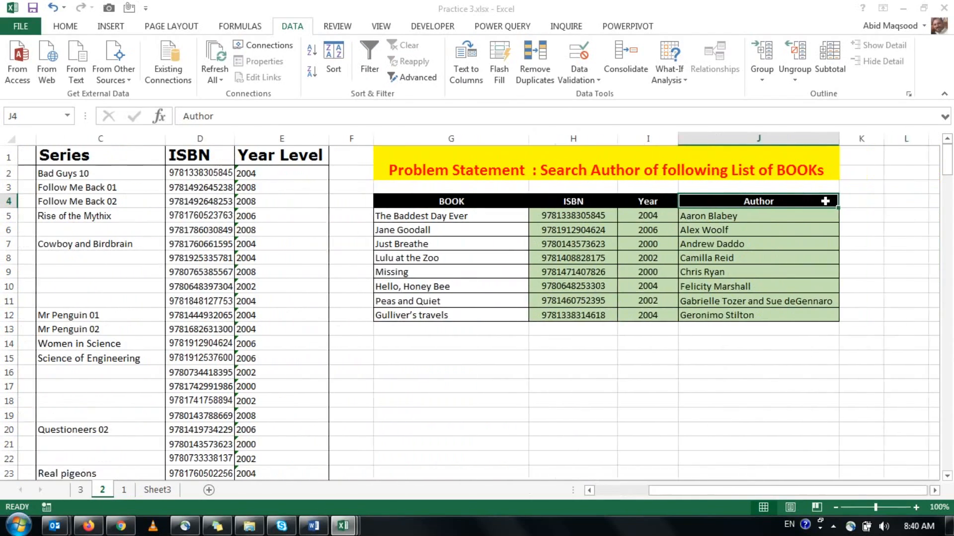
{"action": "key", "text": "Down"}
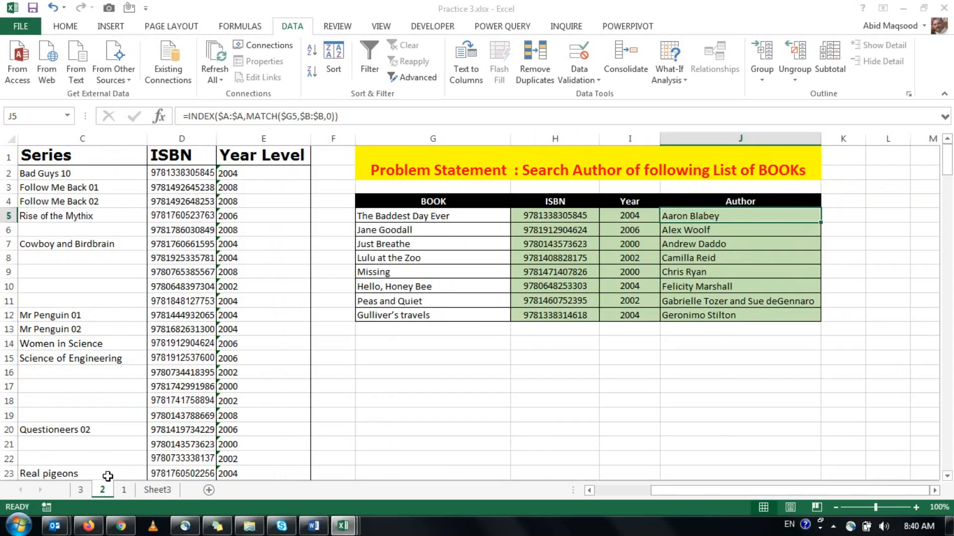
On sheet 3, clear the book results in H5:J12 and the list of function names below the table.
{"action": "left_click", "coordinate": [80, 489]}
{"action": "left_click_drag", "start_coordinate": [537, 216], "coordinate": [759, 323]}
{"action": "key", "text": "Delete"}
{"action": "left_click", "coordinate": [572, 304]}
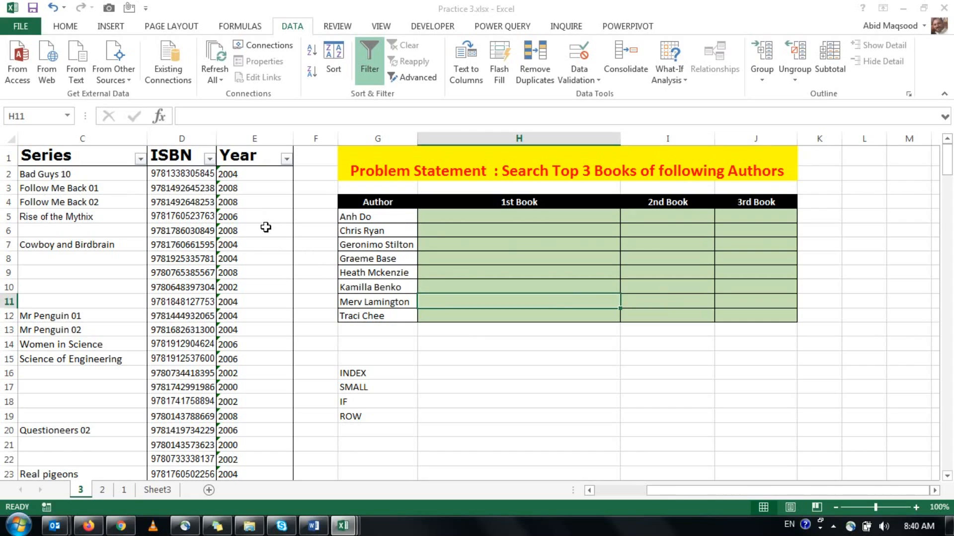
{"action": "left_click_drag", "start_coordinate": [323, 353], "coordinate": [410, 423]}
{"action": "key", "text": "Delete"}
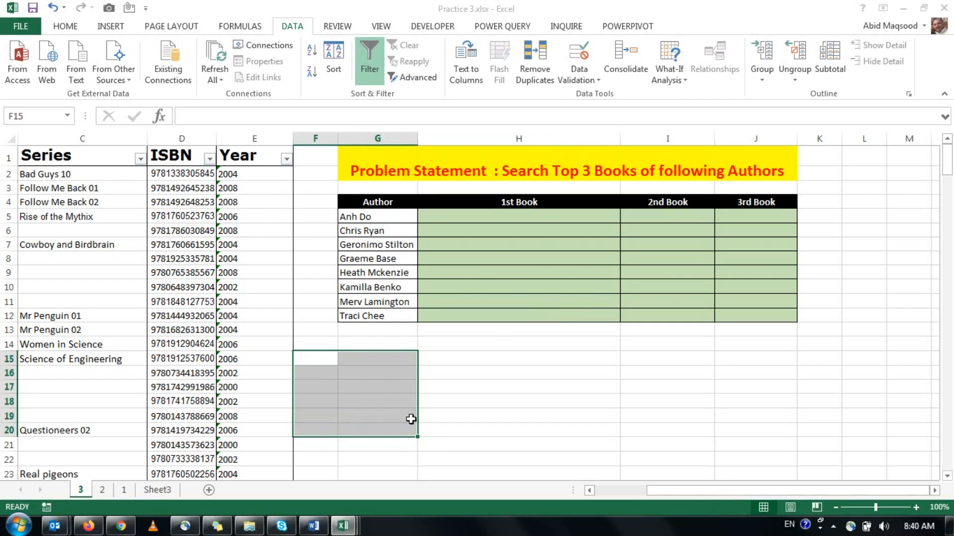
Filter the Author column on sheet 3 with the search text "anh".
{"action": "left_click", "coordinate": [540, 216]}
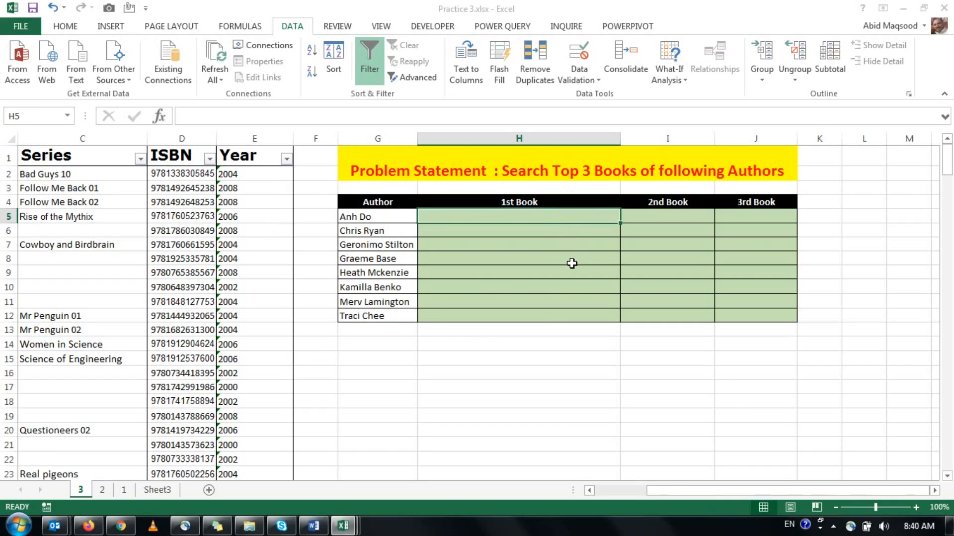
{"action": "left_click", "coordinate": [641, 215]}
{"action": "left_click", "coordinate": [730, 219]}
{"action": "left_click_drag", "start_coordinate": [661, 490], "coordinate": [610, 493]}
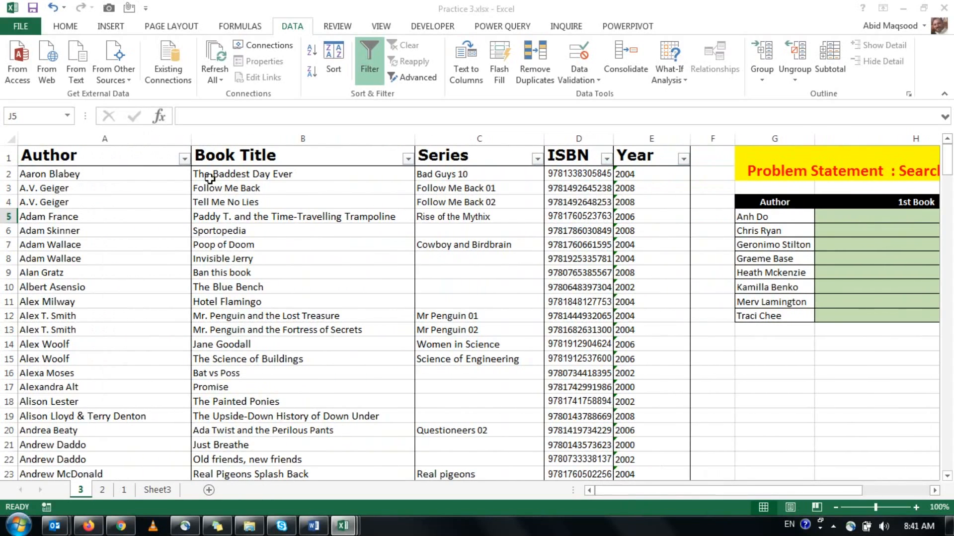
{"action": "left_click", "coordinate": [184, 159]}
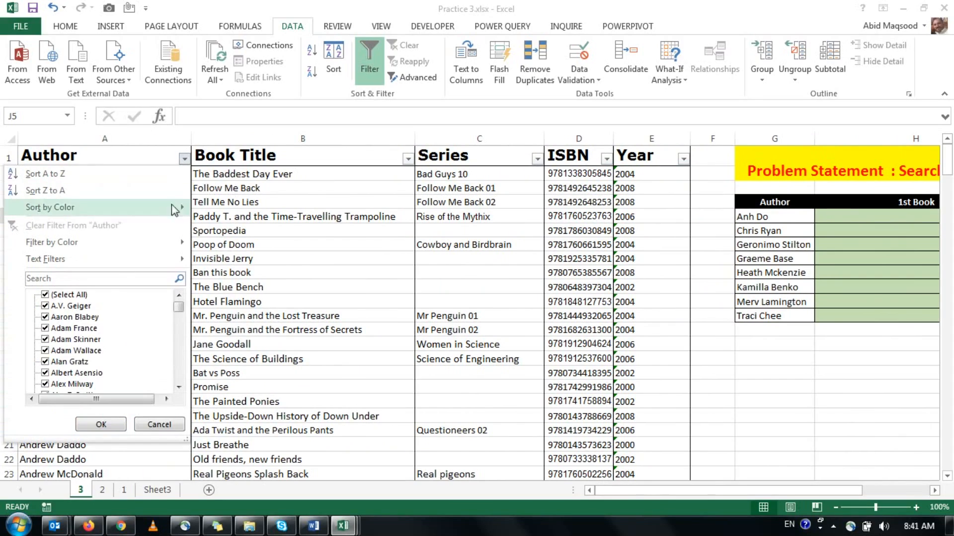
{"action": "left_click", "coordinate": [74, 281]}
{"action": "type", "text": "an"}
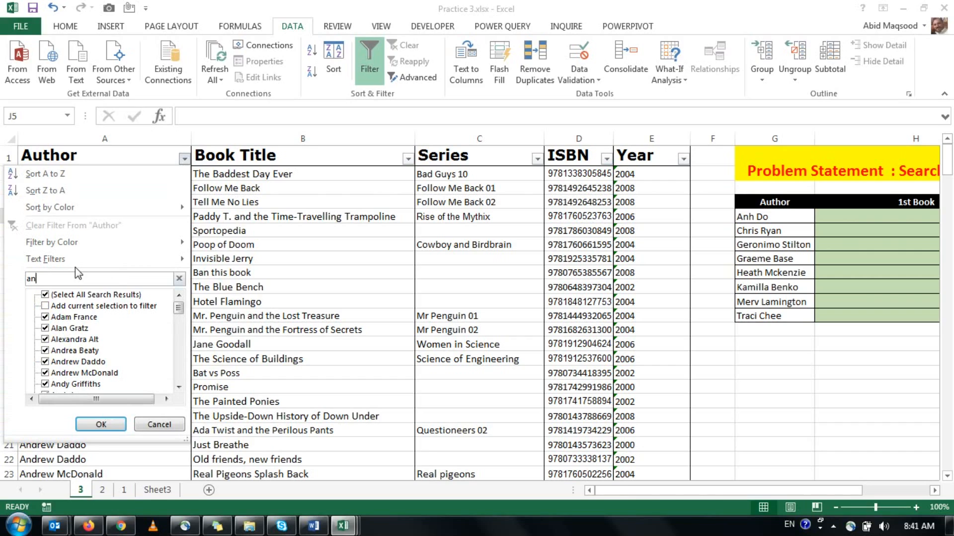
{"action": "type", "text": "h"}
{"action": "left_click", "coordinate": [95, 418]}
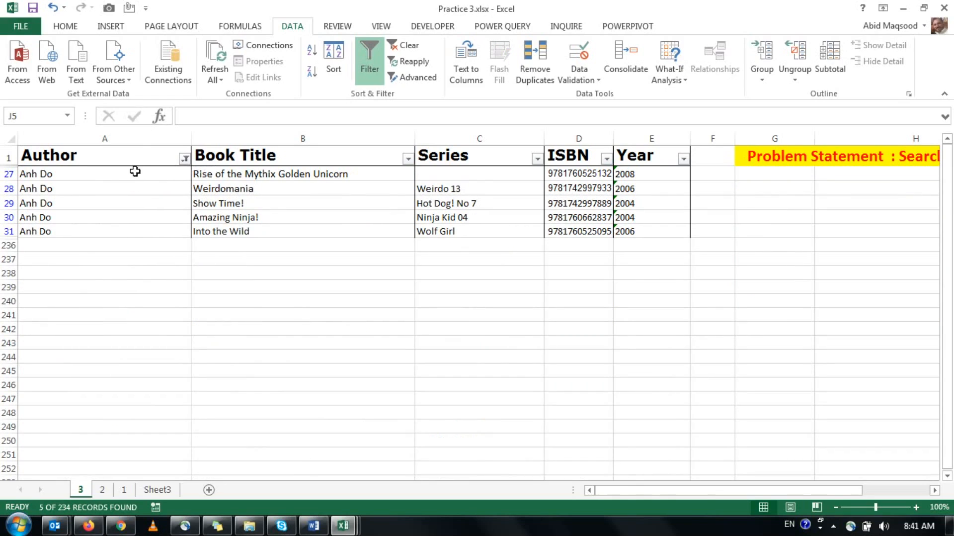
Examine the filtered Author and Book Title rows to see which titles belong to the author.
{"action": "left_click_drag", "start_coordinate": [114, 154], "coordinate": [213, 169]}
{"action": "left_click", "coordinate": [213, 169]}
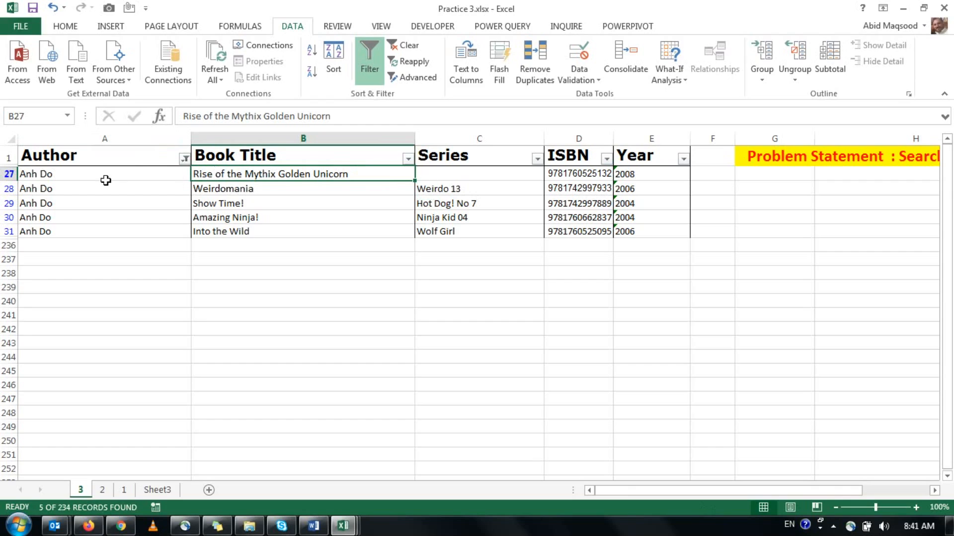
{"action": "left_click", "coordinate": [69, 155]}
{"action": "left_click", "coordinate": [67, 176]}
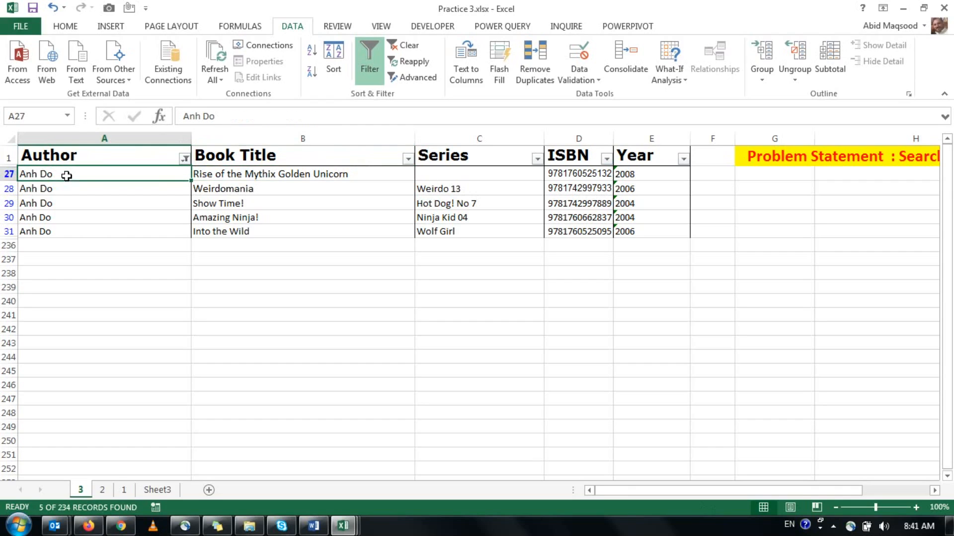
{"action": "left_click", "coordinate": [236, 173]}
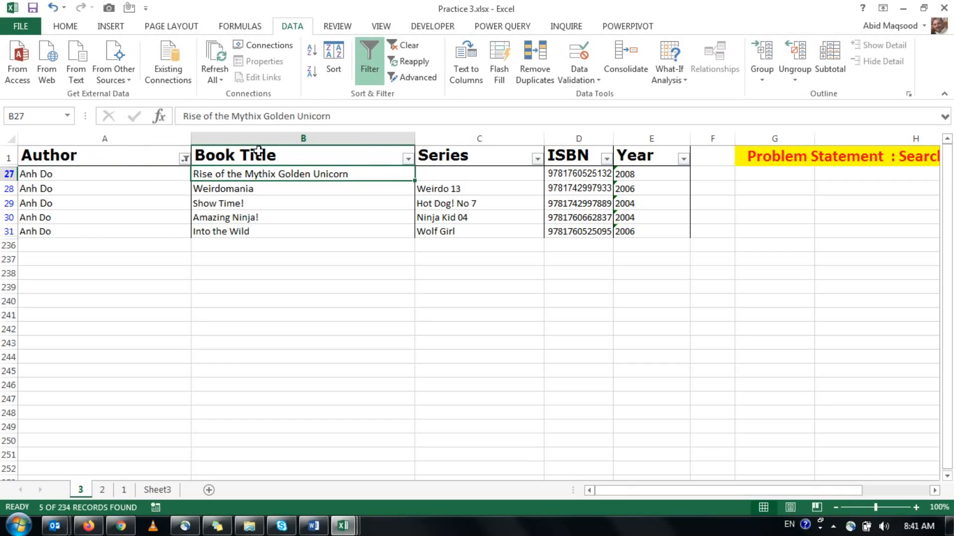
{"action": "left_click", "coordinate": [82, 173]}
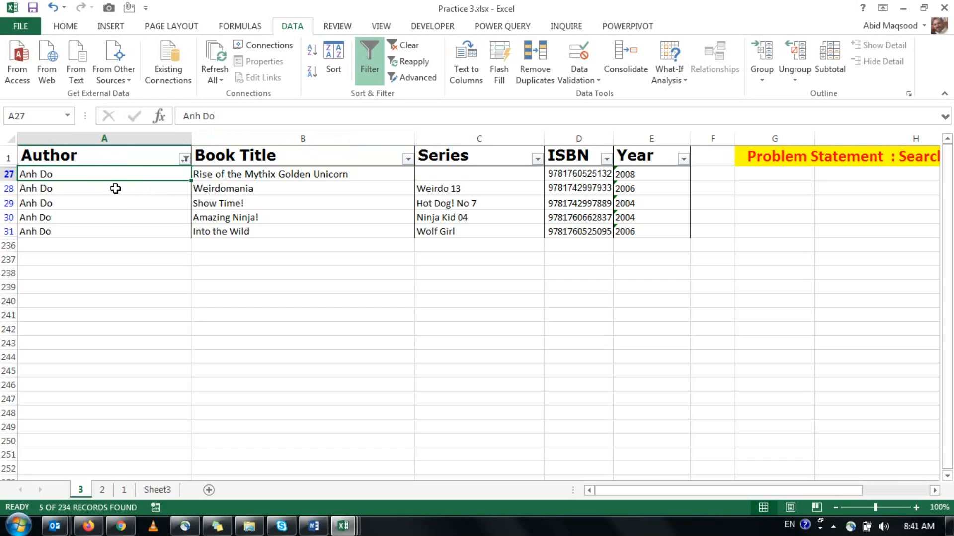
{"action": "left_click", "coordinate": [197, 191]}
{"action": "left_click", "coordinate": [214, 214]}
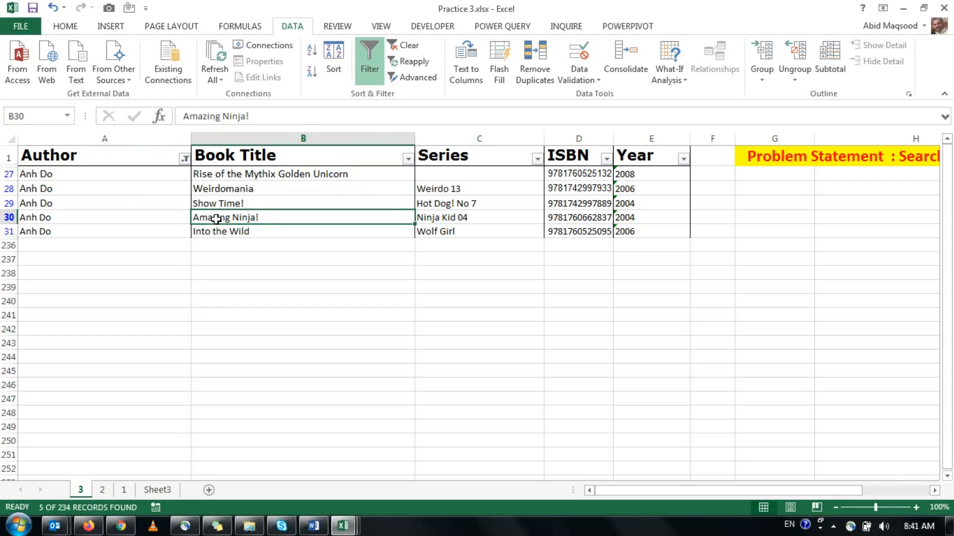
{"action": "left_click", "coordinate": [215, 230]}
{"action": "left_click", "coordinate": [245, 315]}
{"action": "left_click_drag", "start_coordinate": [681, 491], "coordinate": [623, 493]}
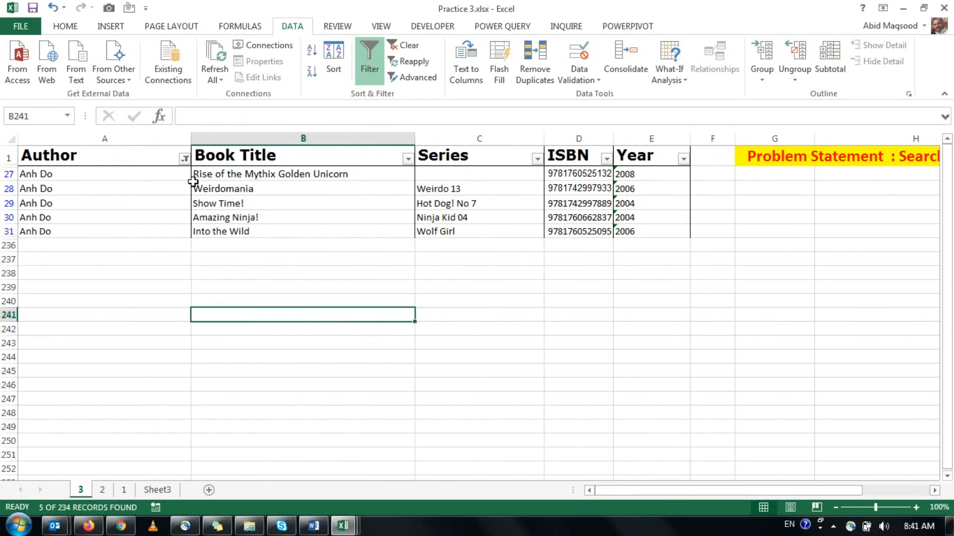
Turn off the filter on sheet 3 and return to the 2nd Book cell I5 in the results table.
{"action": "left_click", "coordinate": [367, 75]}
{"action": "left_click", "coordinate": [241, 151]}
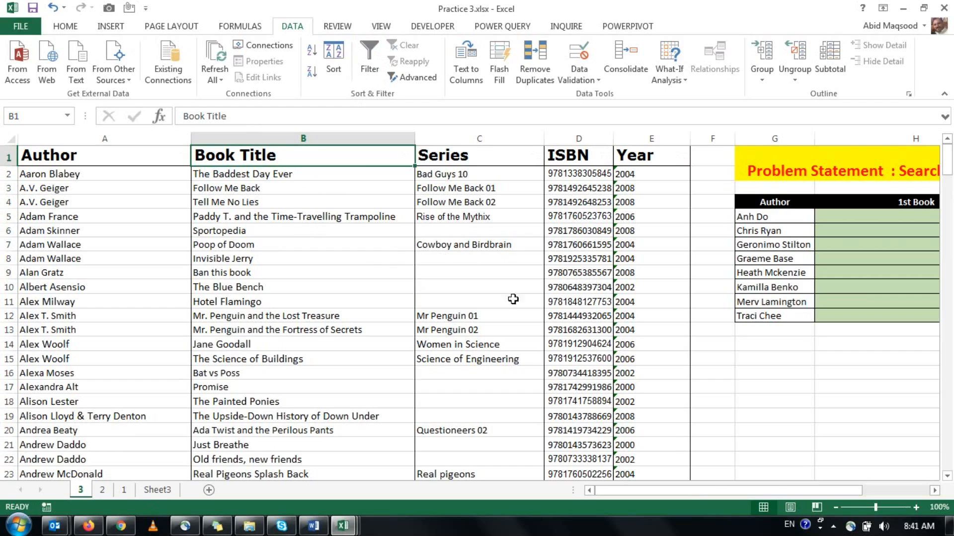
{"action": "left_click_drag", "start_coordinate": [685, 490], "coordinate": [723, 491]}
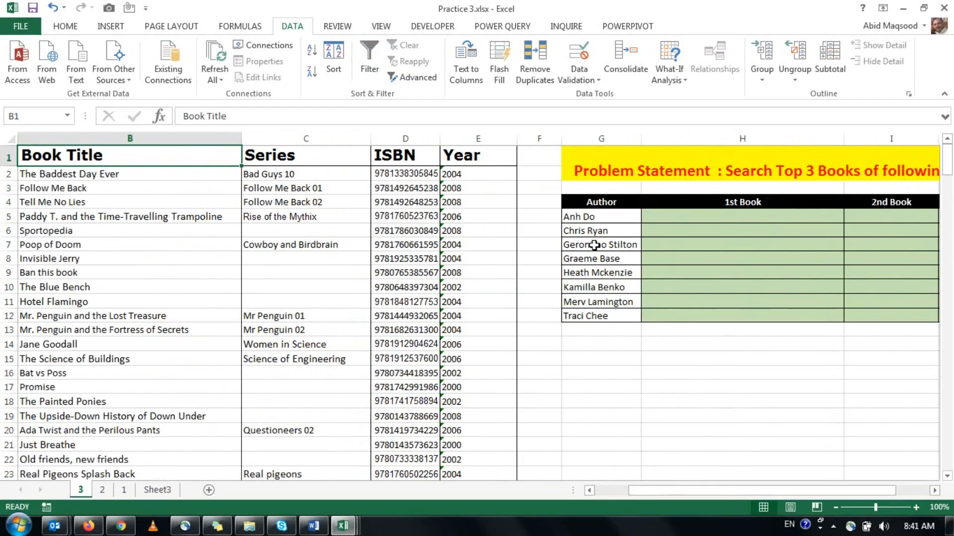
{"action": "left_click", "coordinate": [876, 216]}
{"action": "left_click_drag", "start_coordinate": [789, 491], "coordinate": [817, 492]}
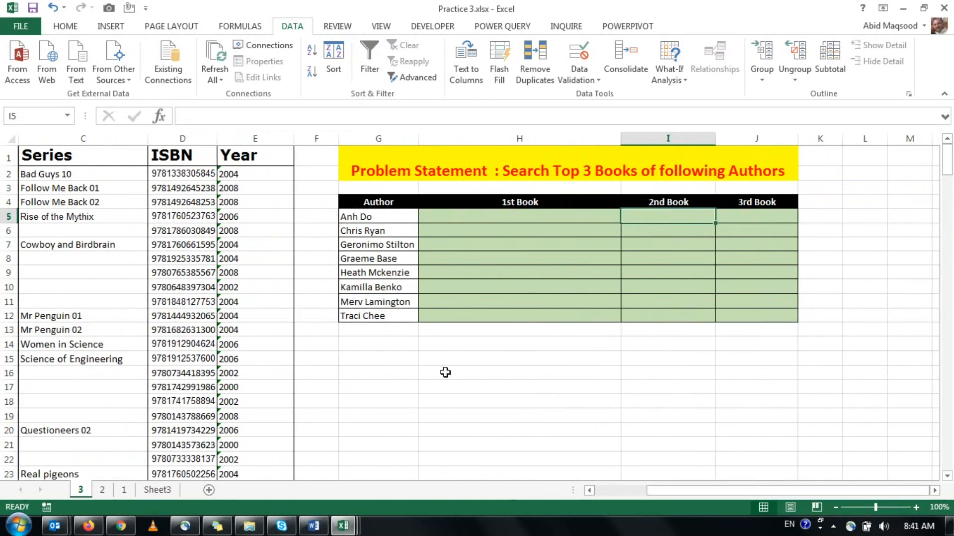
List the function names INDEX, SMALL, IF and ROW in cells G15 to G18 below the results table.
{"action": "left_click", "coordinate": [390, 362]}
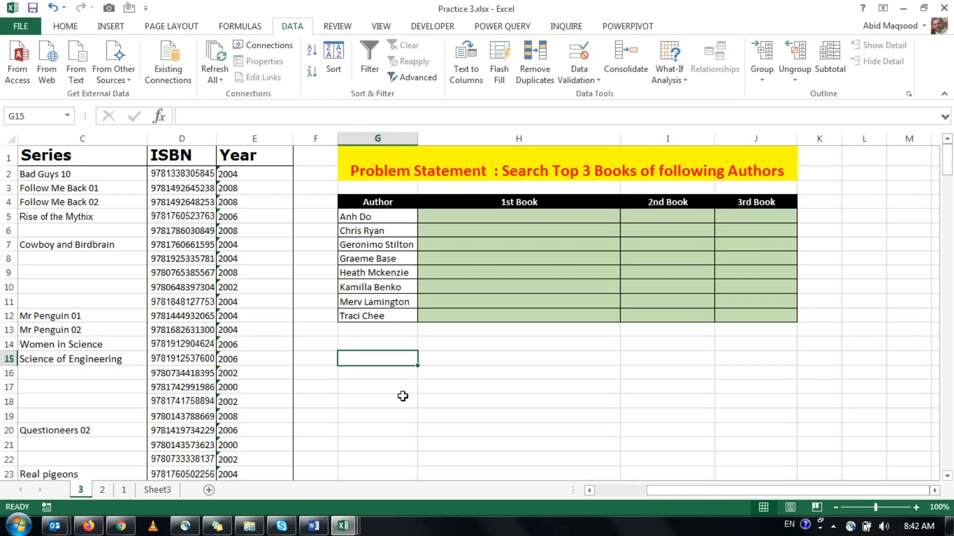
{"action": "type", "text": "INDEX"}
{"action": "key", "text": "Return"}
{"action": "type", "text": "SMALL"}
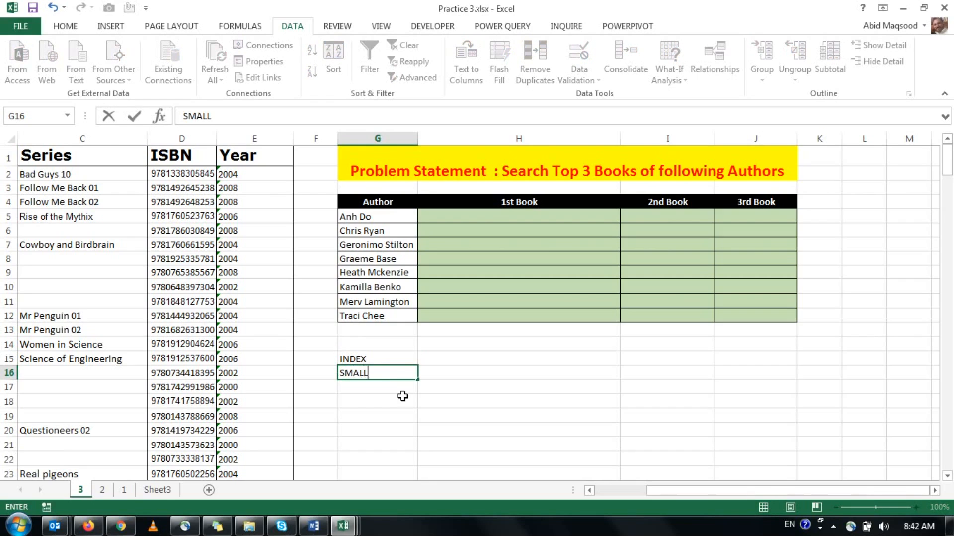
{"action": "key", "text": "Return"}
{"action": "type", "text": "IF"}
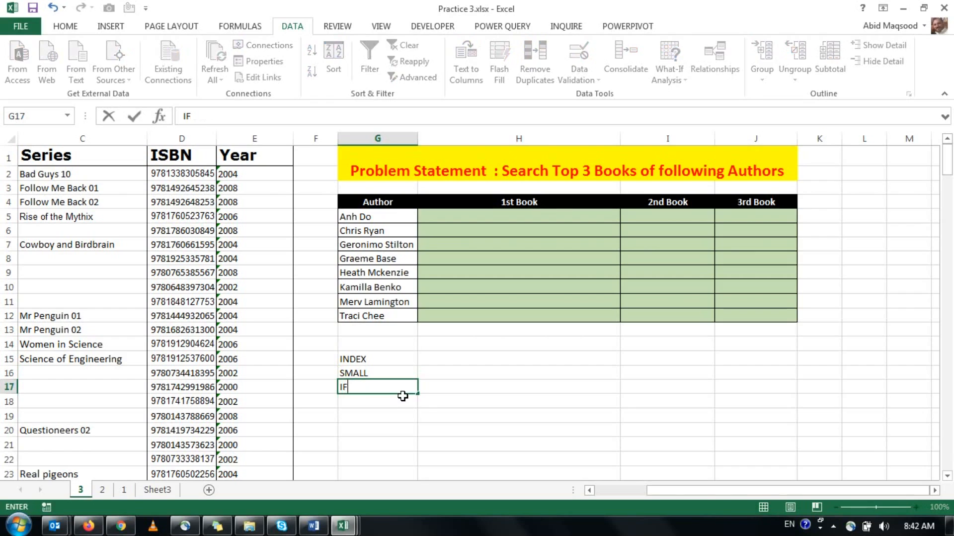
{"action": "key", "text": "Return"}
{"action": "type", "text": "A"}
{"action": "key", "text": "BackSpace"}
{"action": "type", "text": "ROW"}
{"action": "key", "text": "Return"}
Review the list of function names in G15:G18.
{"action": "key", "text": "Up"}
{"action": "key", "text": "Up"}
{"action": "key", "text": "Up"}
{"action": "key", "text": "Up"}
{"action": "key", "text": "shift+Down"}
{"action": "key", "text": "shift+Down"}
{"action": "key", "text": "shift+Down"}
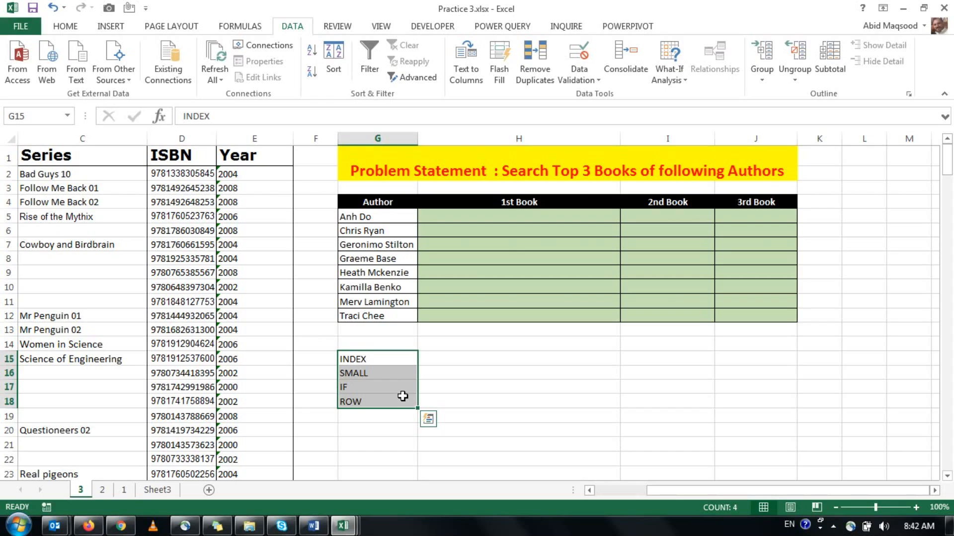
{"action": "key", "text": "Right"}
{"action": "key", "text": "Left"}
{"action": "key", "text": "Right"}
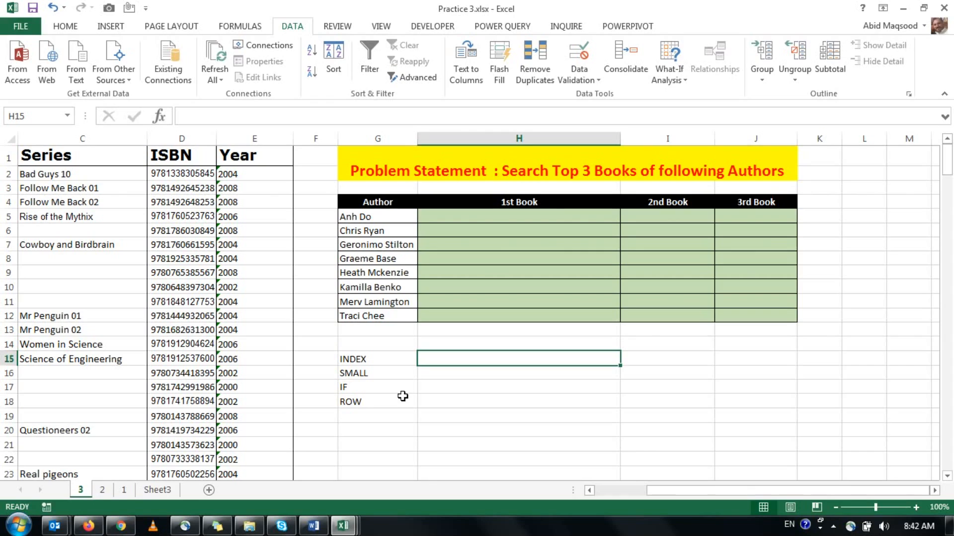
Enter the example formula =SMALL($E$2:$E$11,1) in H16 beside the SMALL label.
{"action": "key", "text": "Down"}
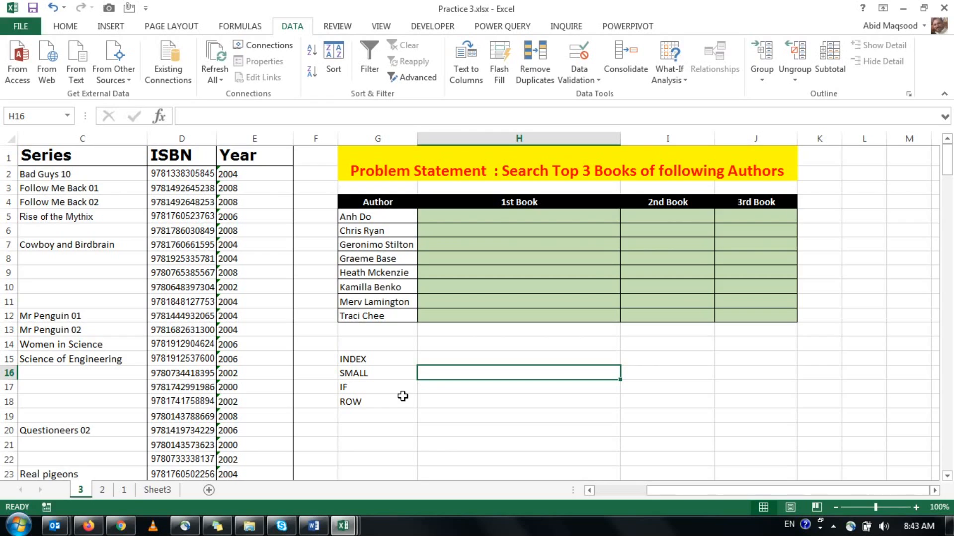
{"action": "type", "text": "=sa"}
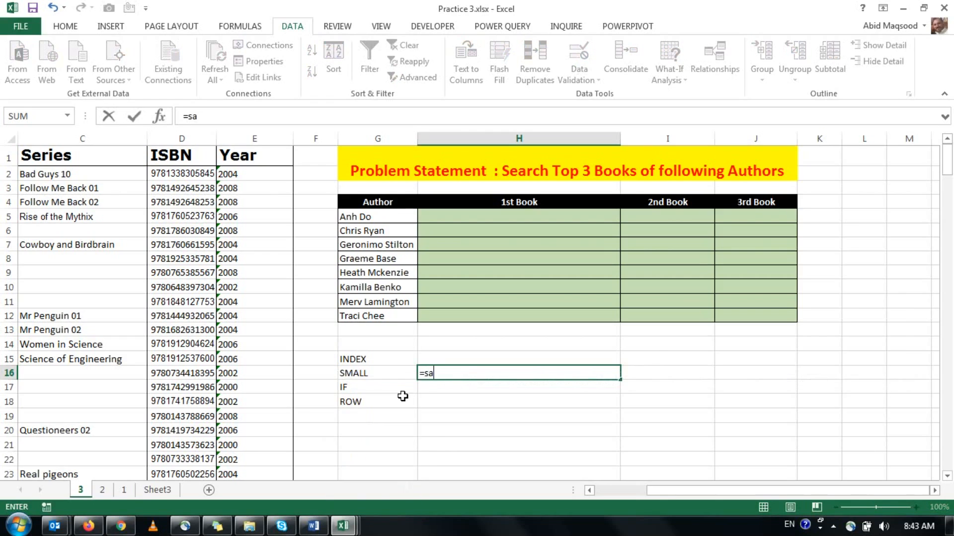
{"action": "key", "text": "BackSpace"}
{"action": "type", "text": "ma"}
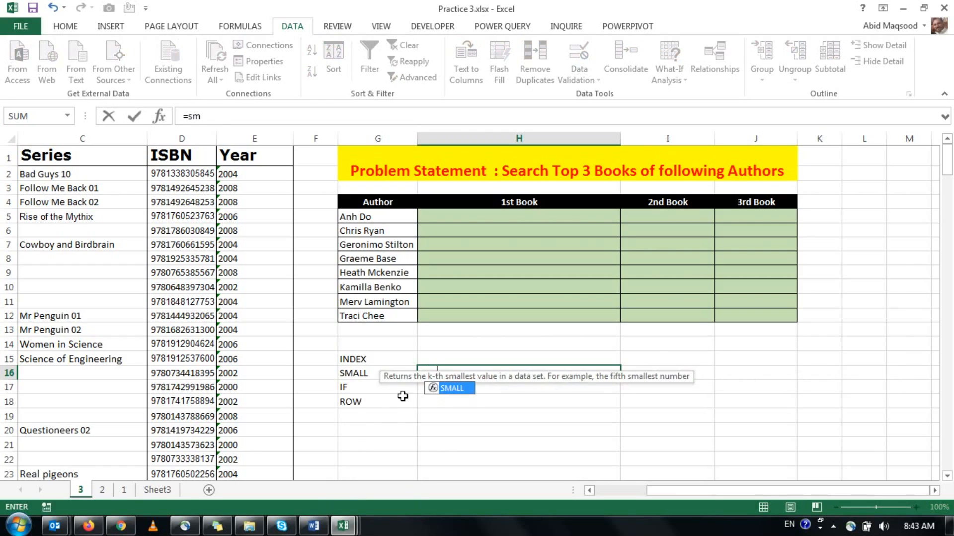
{"action": "key", "text": "Tab"}
{"action": "left_click", "coordinate": [241, 173]}
{"action": "left_click_drag", "start_coordinate": [252, 214], "coordinate": [252, 302]}
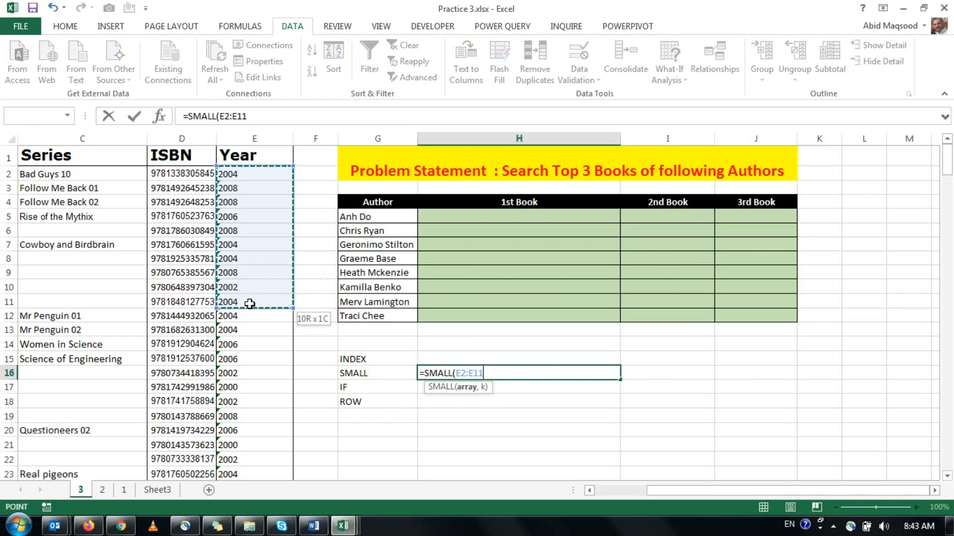
{"action": "key", "text": "F4"}
{"action": "type", "text": ",1"}
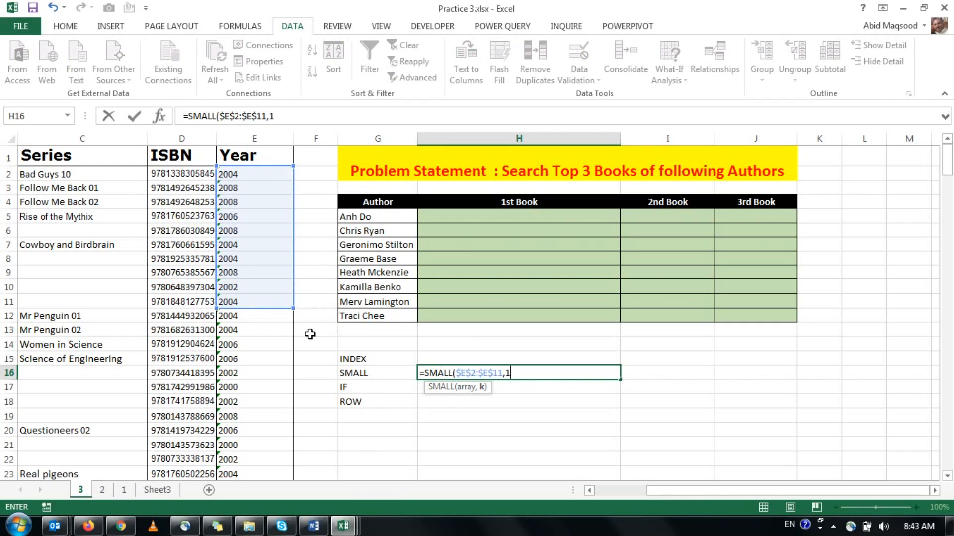
{"action": "type", "text": ")"}
{"action": "key", "text": "Return"}
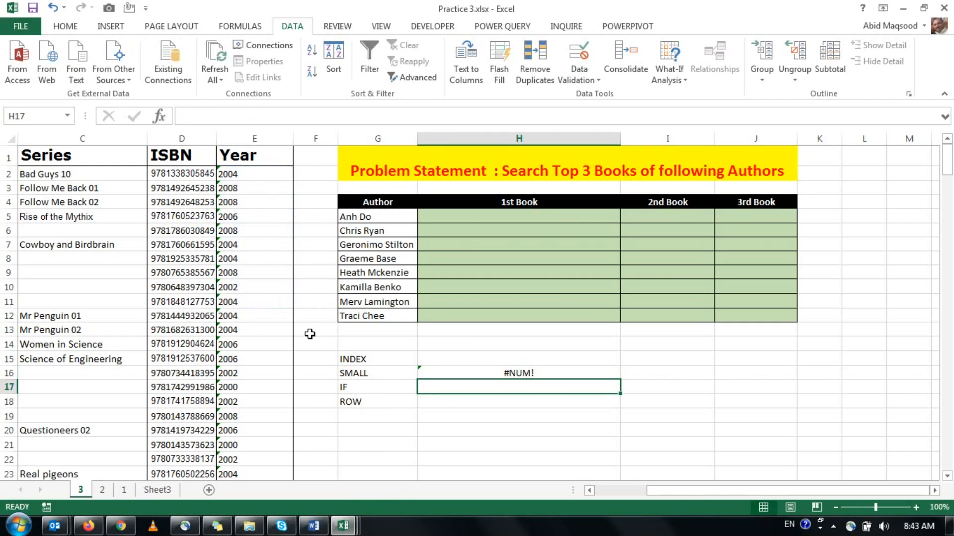
Convert the years stored as text in E2:E22 to numbers.
{"action": "left_click_drag", "start_coordinate": [231, 173], "coordinate": [233, 455]}
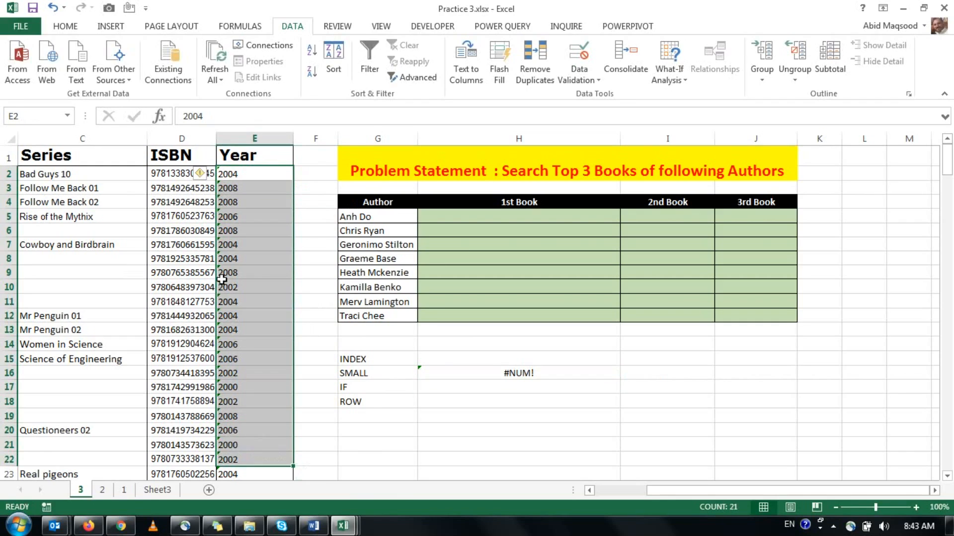
{"action": "left_click", "coordinate": [202, 174]}
{"action": "left_click", "coordinate": [233, 209]}
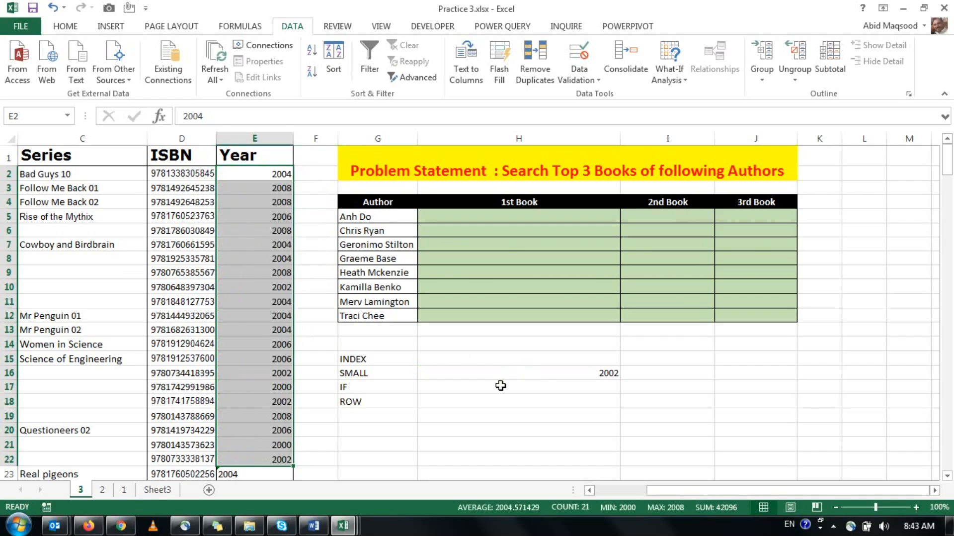
Change the k argument of the SMALL formula in H16 to 2, and after that to 3.
{"action": "left_click", "coordinate": [538, 372]}
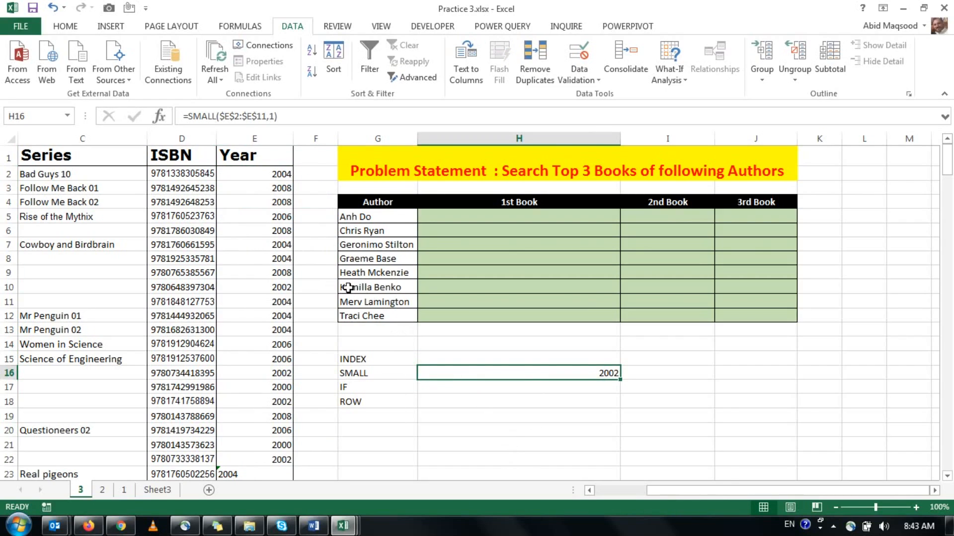
{"action": "left_click", "coordinate": [271, 111]}
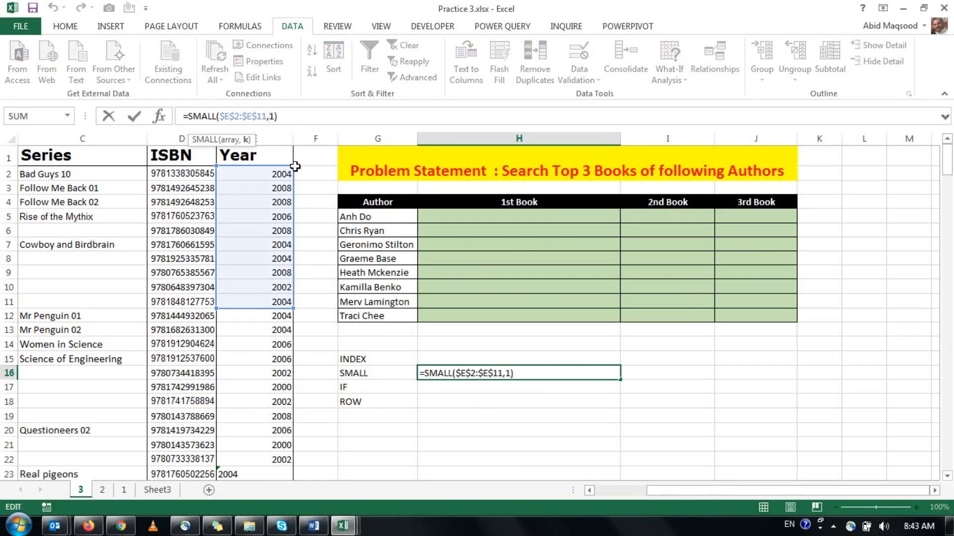
{"action": "key", "text": "Return"}
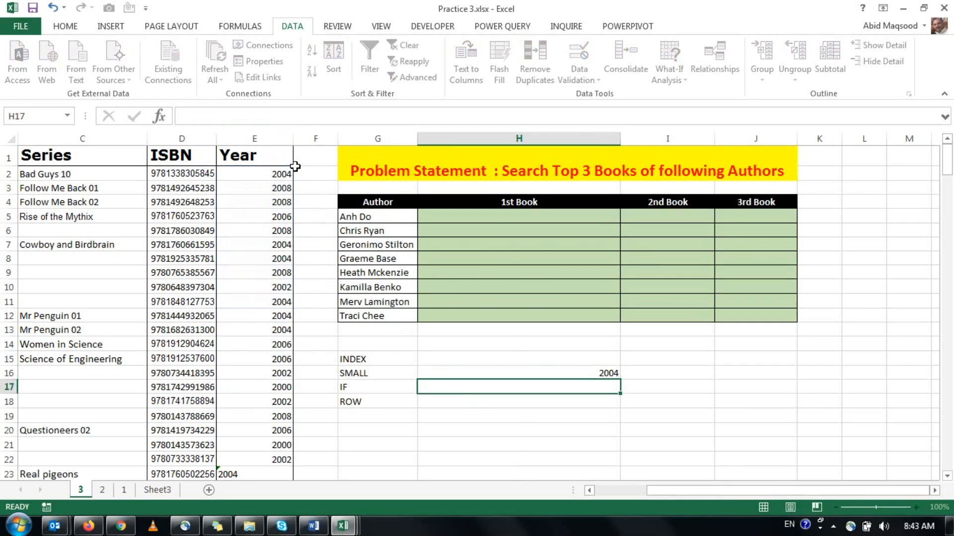
{"action": "key", "text": "Up"}
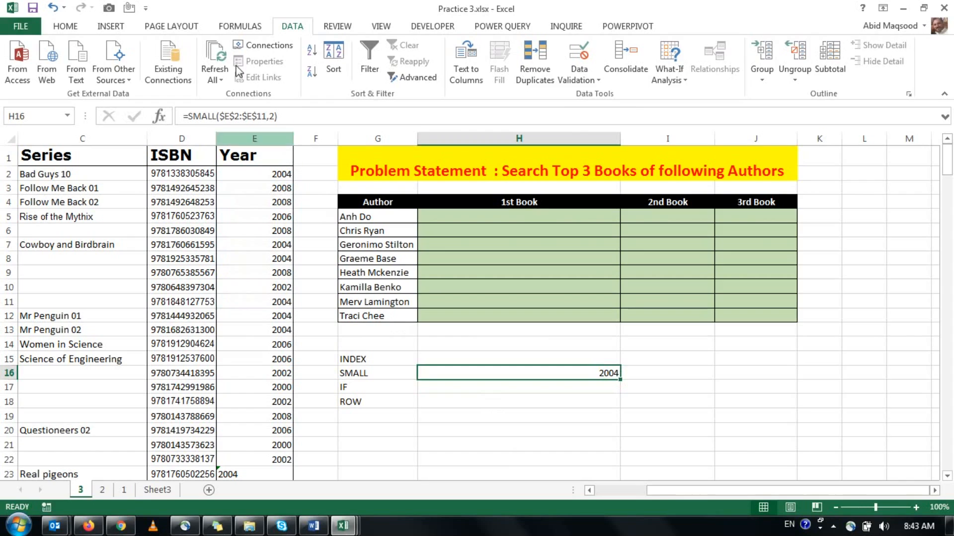
{"action": "left_click", "coordinate": [285, 115]}
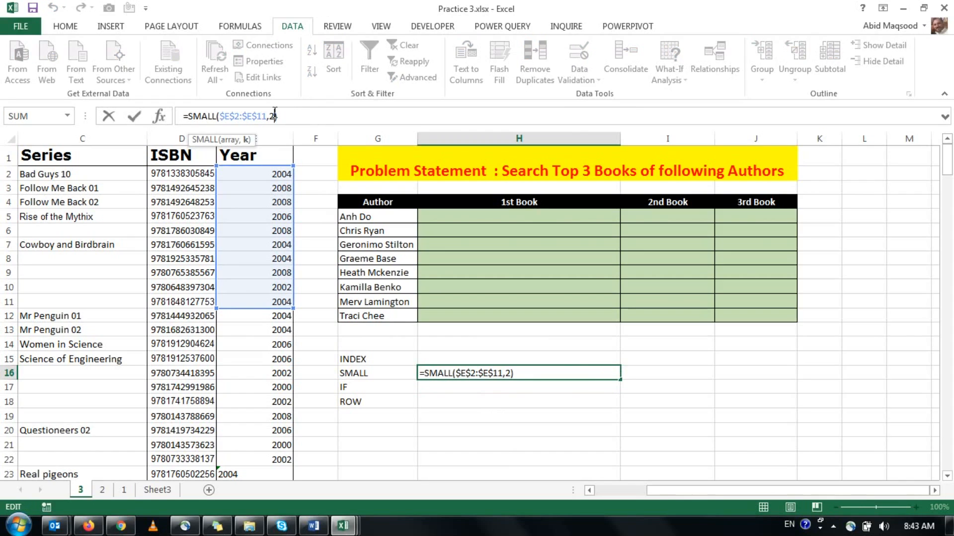
{"action": "key", "text": "Return"}
{"action": "key", "text": "Up"}
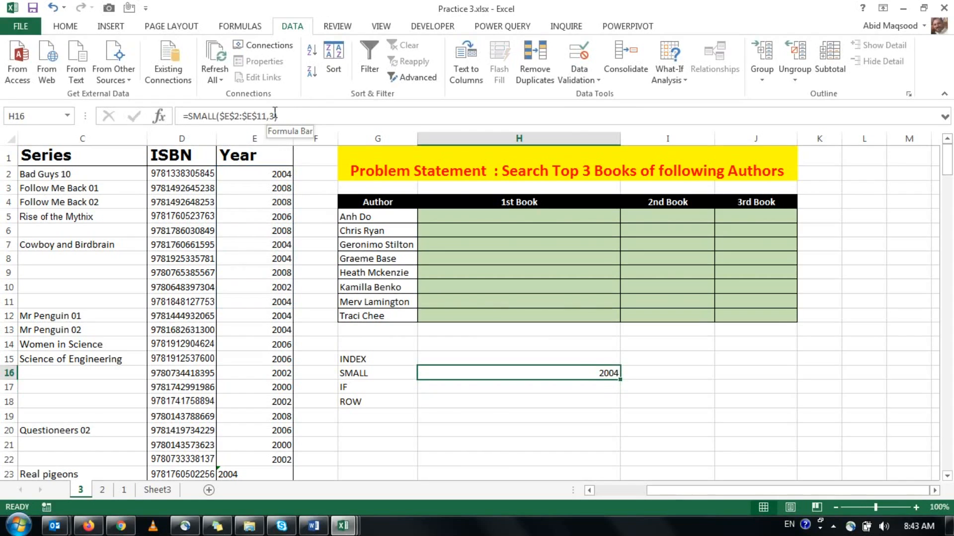
Try 4 as the k argument of the SMALL formula in H16, and clear the example from the cell.
{"action": "left_click", "coordinate": [275, 115]}
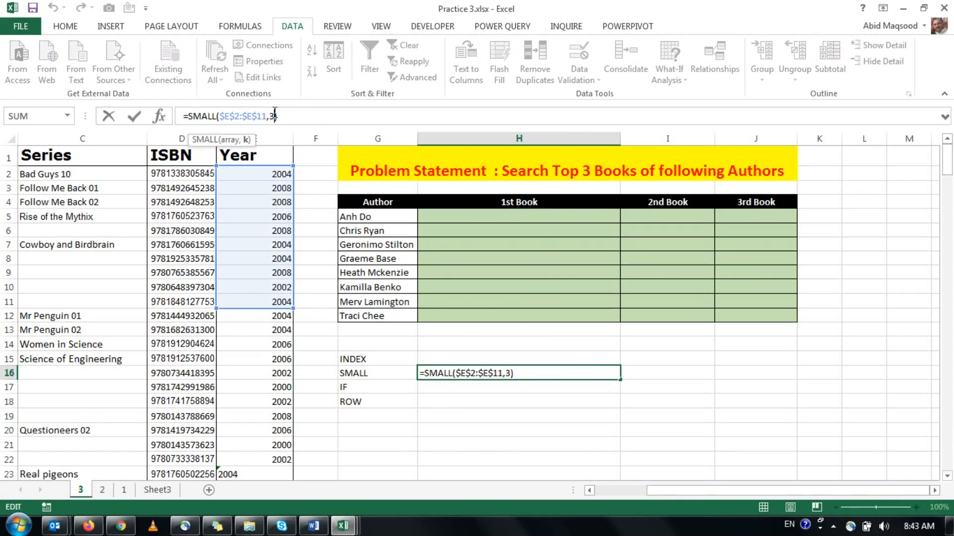
{"action": "key", "text": "BackSpace"}
{"action": "type", "text": "4"}
{"action": "key", "text": "Return"}
{"action": "key", "text": "Up"}
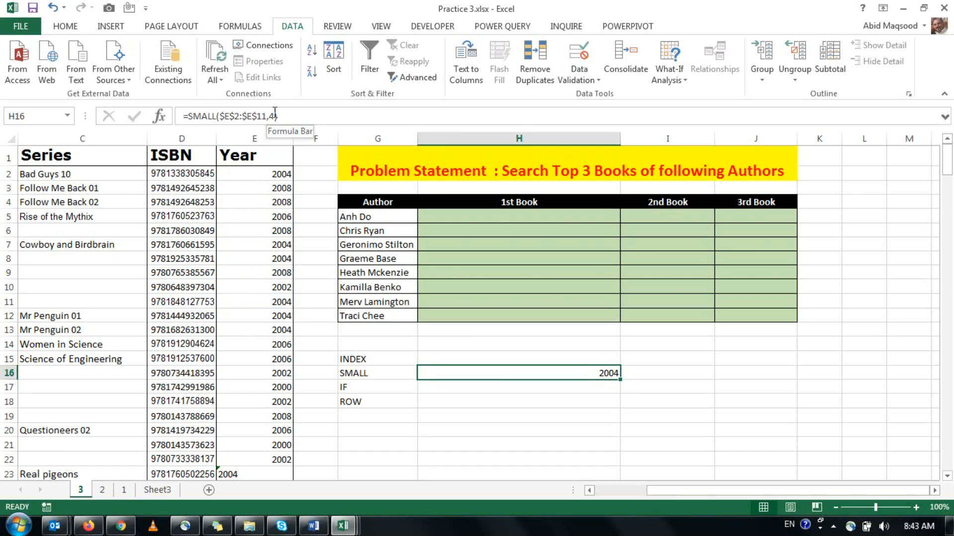
{"action": "key", "text": "Delete"}
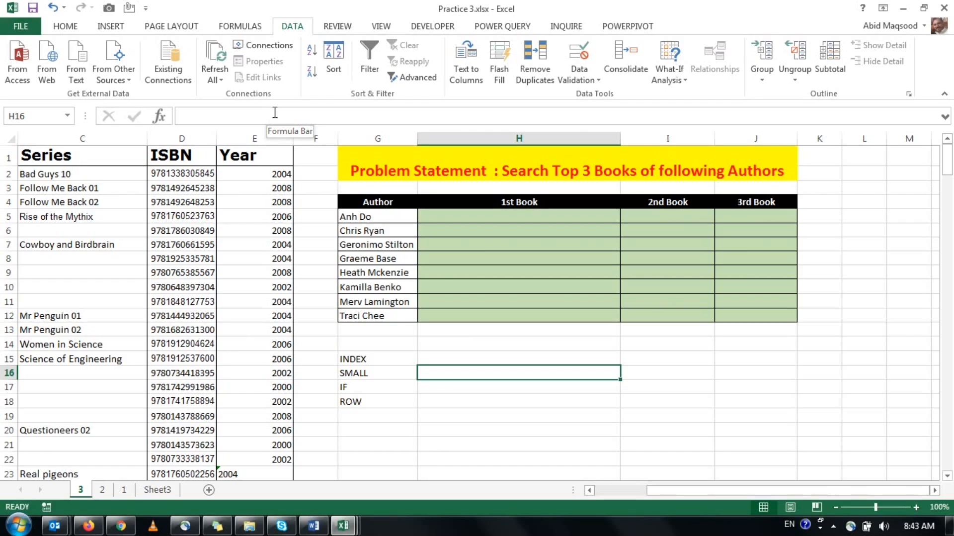
Enter the example formula =IF(90=90,TRUE,FALSE) in H17 beside the IF label.
{"action": "key", "text": "Down"}
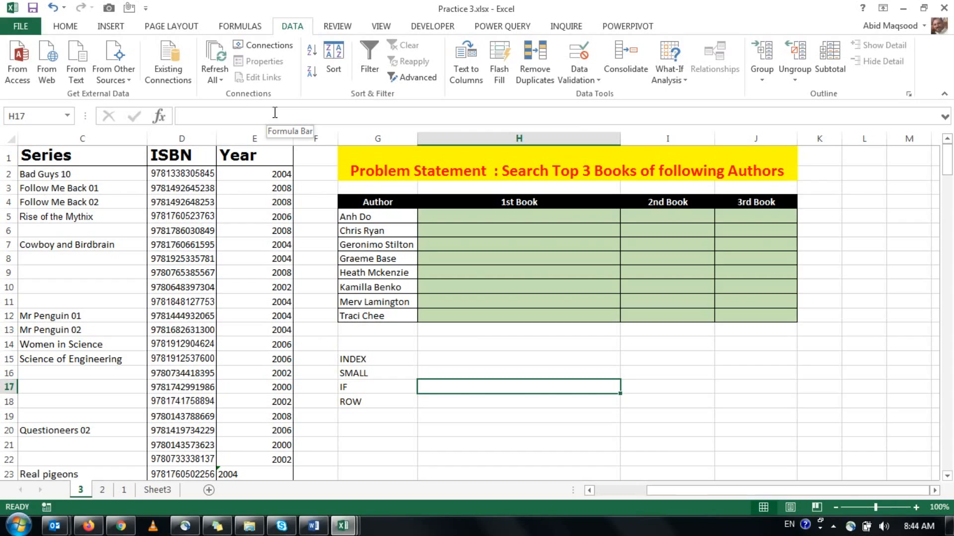
{"action": "type", "text": "=if"}
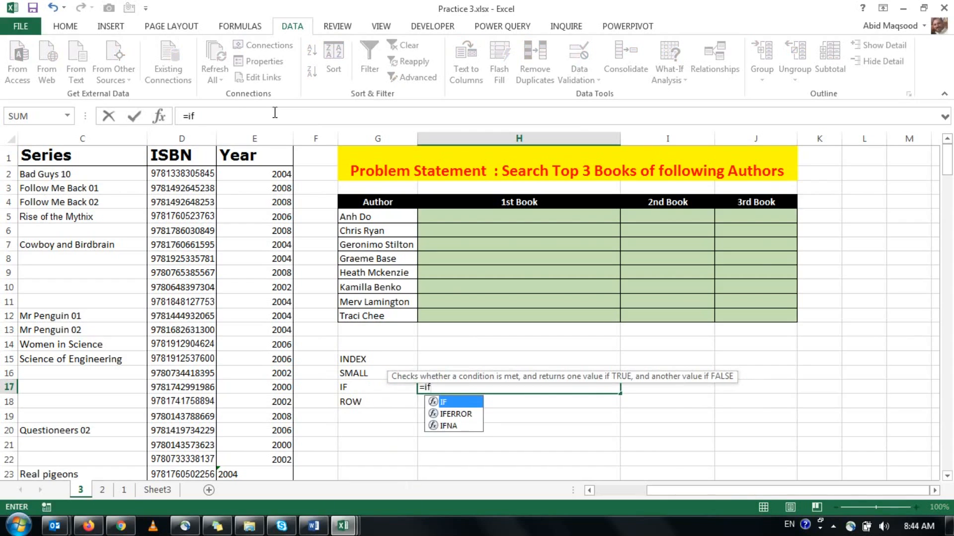
{"action": "key", "text": "Tab"}
{"action": "type", "text": "9"}
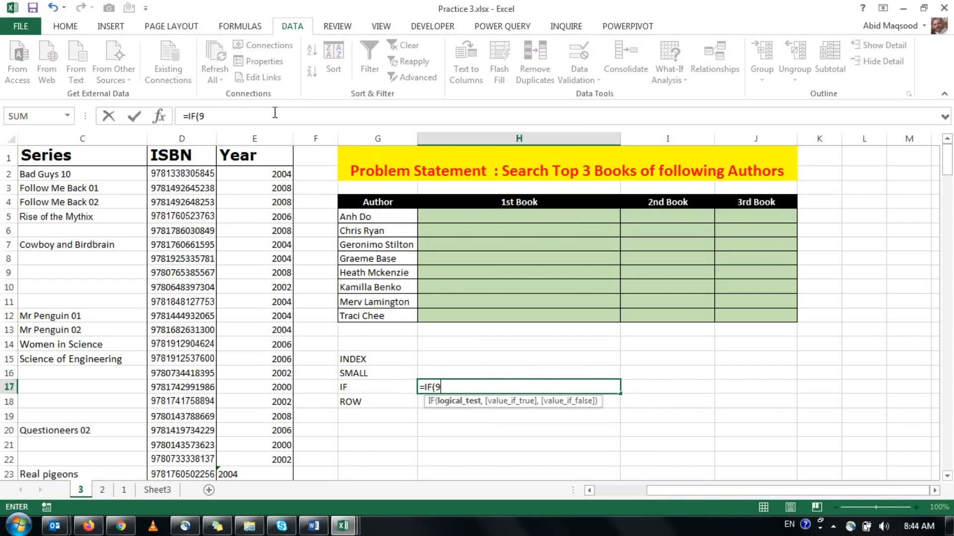
{"action": "type", "text": "0=90,"}
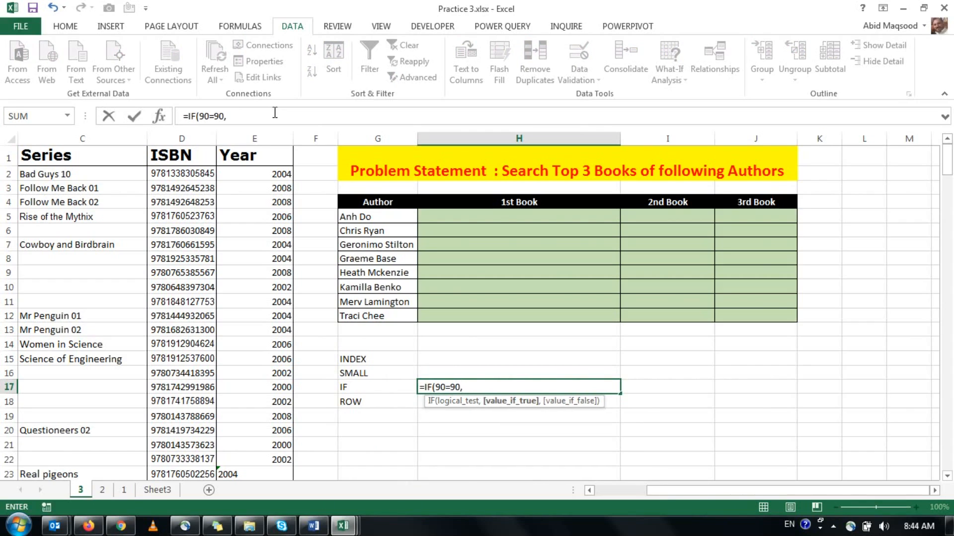
{"action": "type", "text": "Tr"}
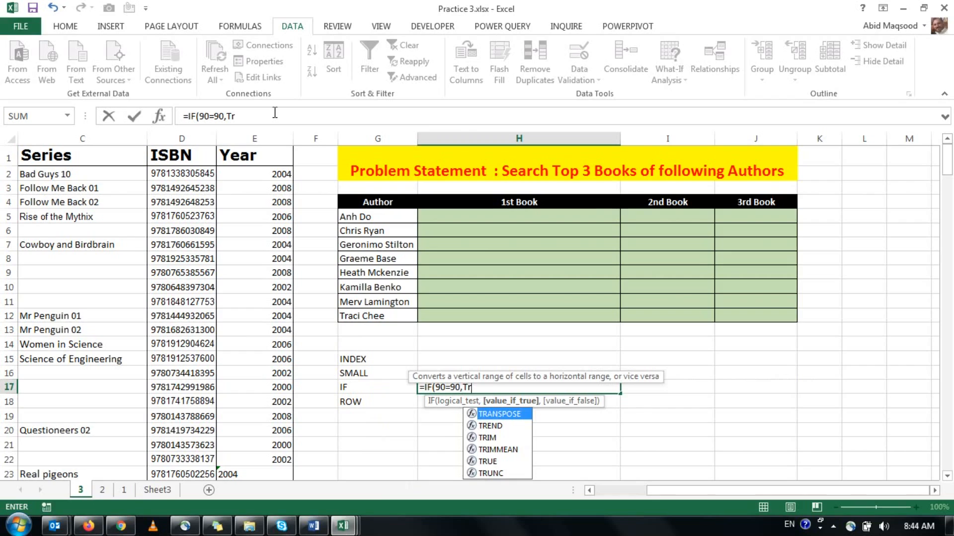
{"action": "type", "text": "ue"}
{"action": "key", "text": "Tab"}
{"action": "key", "text": "BackSpace"}
{"action": "type", "text": ",f"}
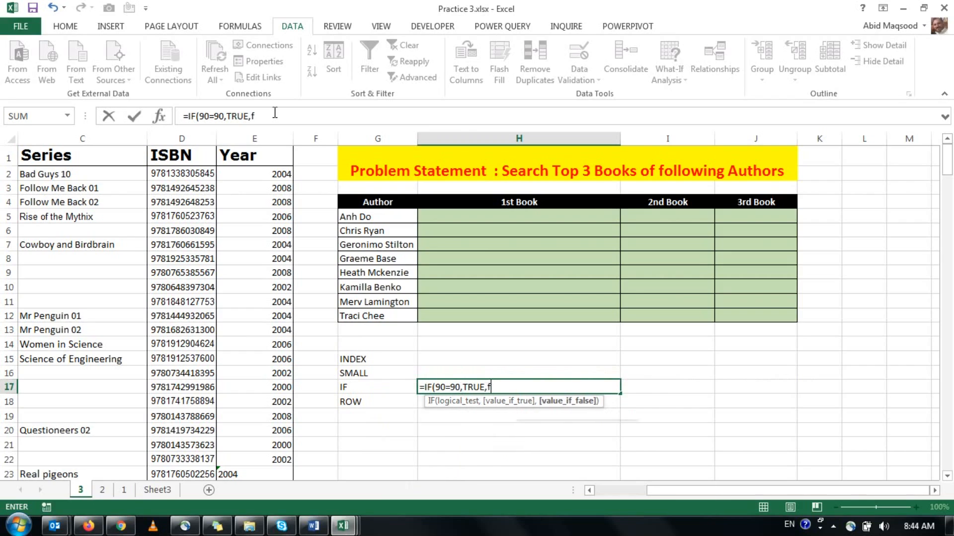
{"action": "type", "text": "als"}
{"action": "key", "text": "Tab"}
{"action": "key", "text": "Return"}
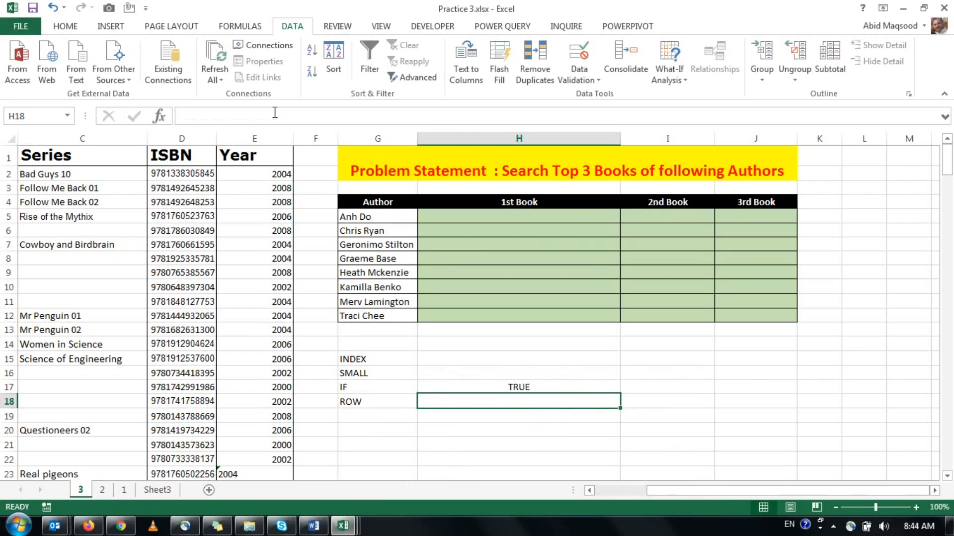
Change the IF example's logical test in H17 to 90<90, and clear the cell after calculating it.
{"action": "key", "text": "Up"}
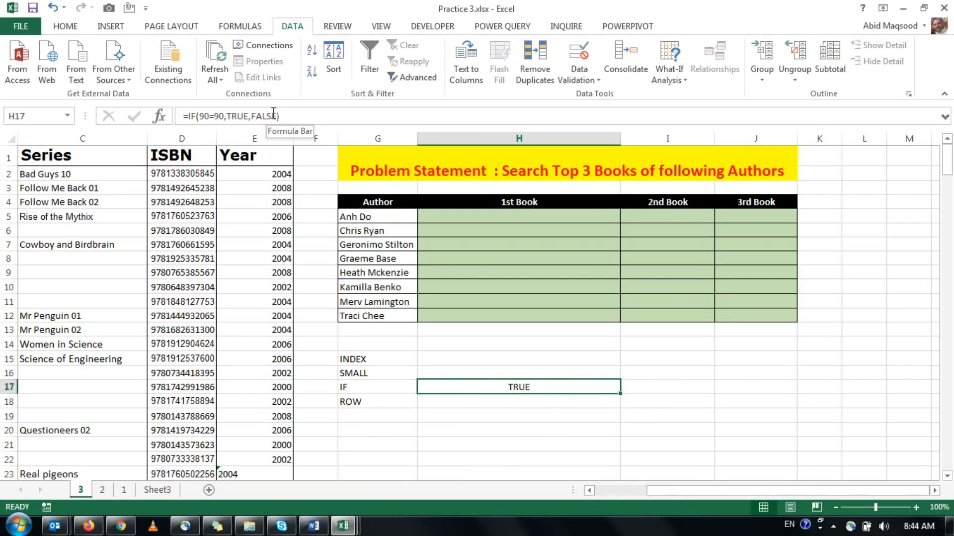
{"action": "left_click", "coordinate": [213, 119]}
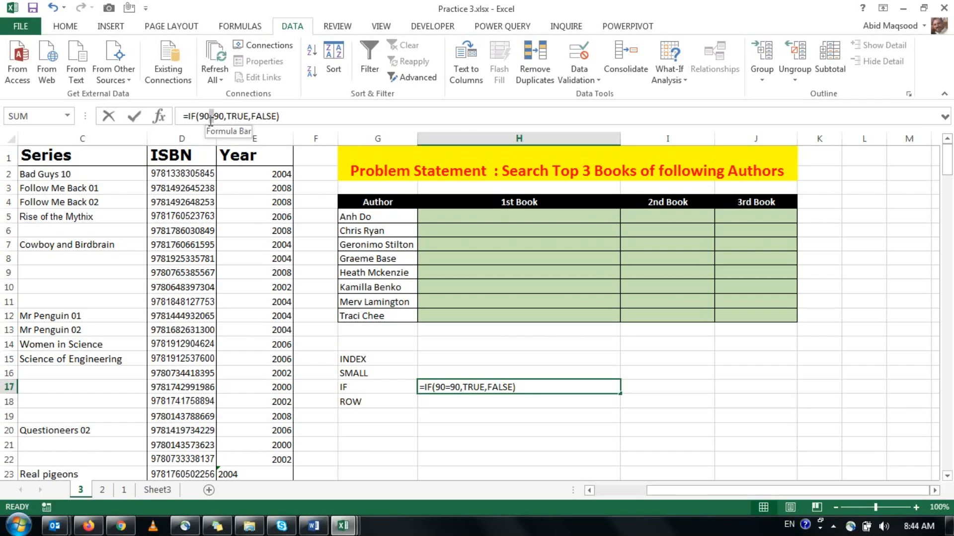
{"action": "left_click", "coordinate": [211, 119]}
{"action": "type", "text": "<"}
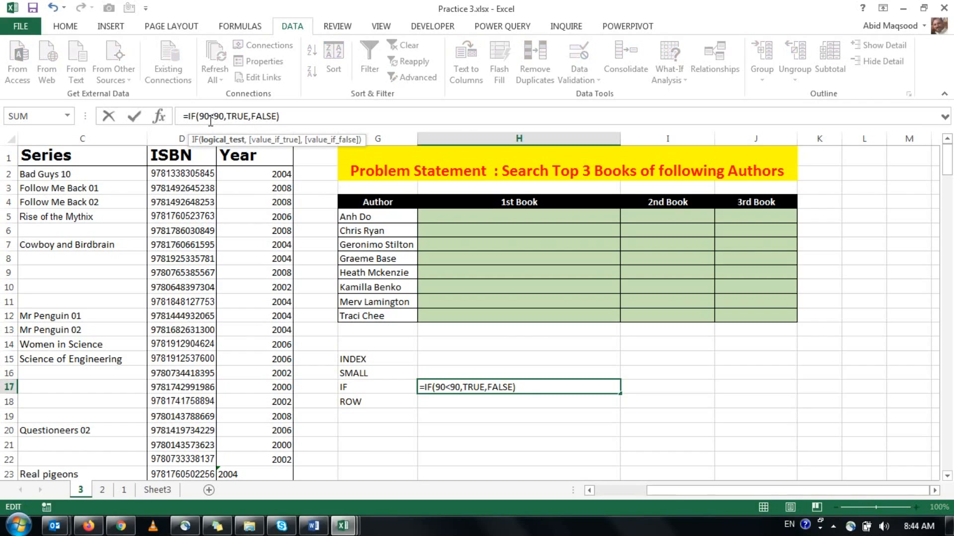
{"action": "key", "text": "ctrl+Return"}
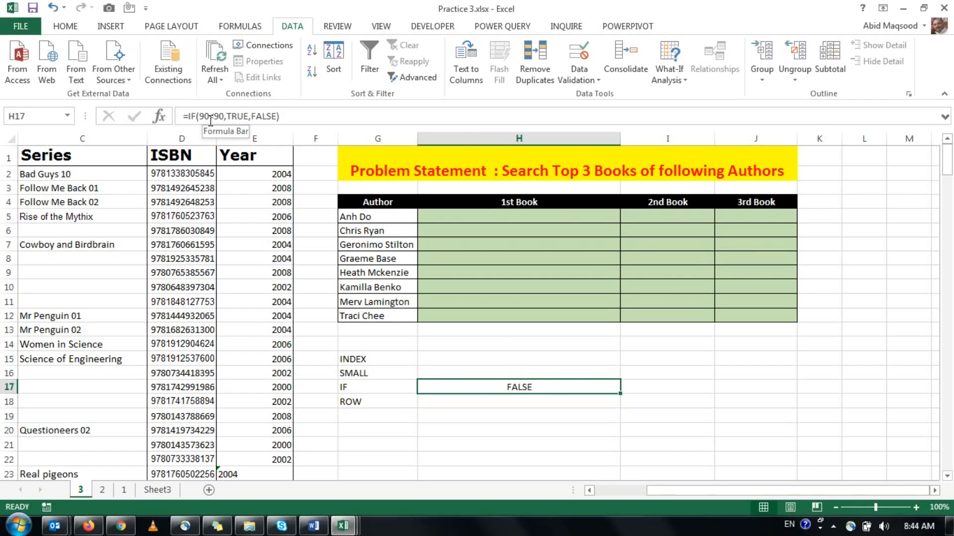
{"action": "key", "text": "Delete"}
Enter the example formula =ROW(E22) in H18 beside the ROW label, and clear it after calculating.
{"action": "key", "text": "Down"}
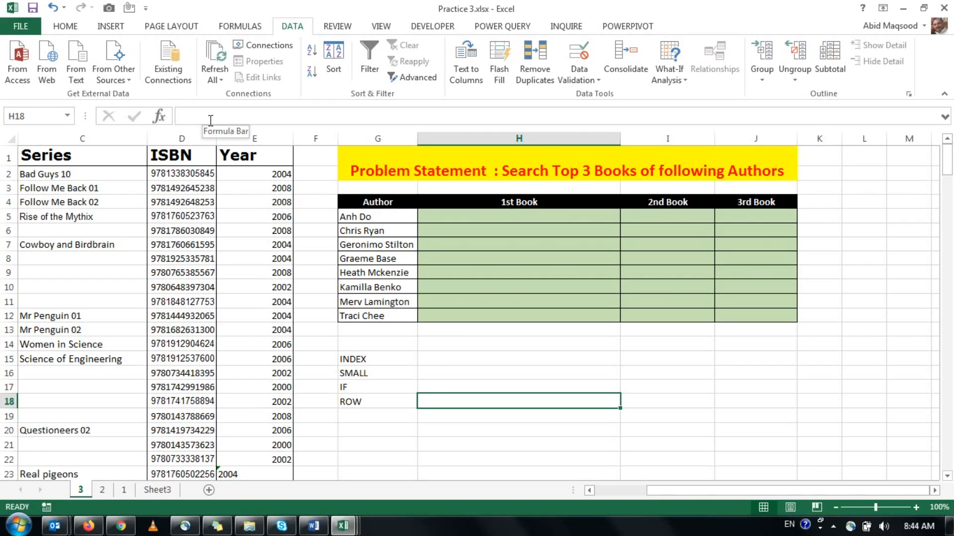
{"action": "type", "text": "=ro"}
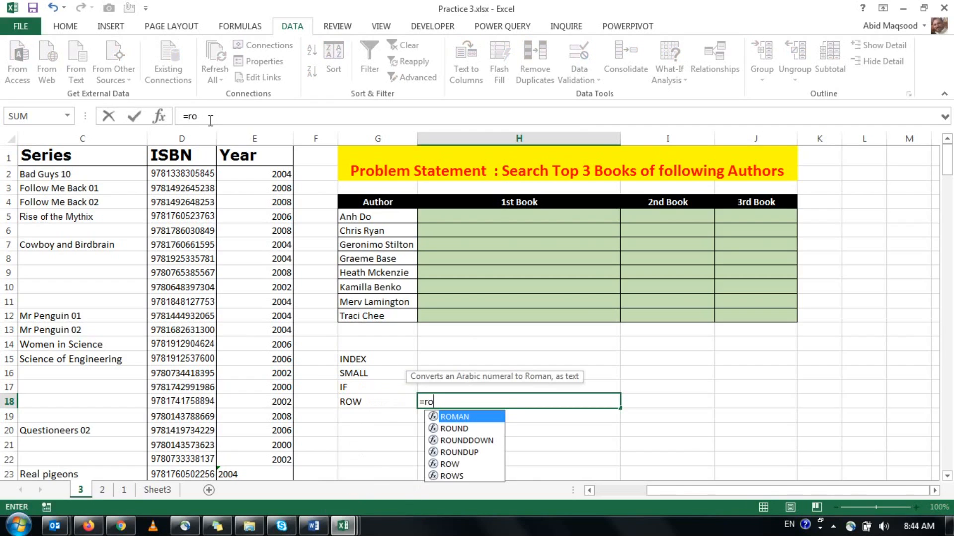
{"action": "key", "text": "Down"}
{"action": "key", "text": "Down"}
{"action": "key", "text": "Down"}
{"action": "key", "text": "Down"}
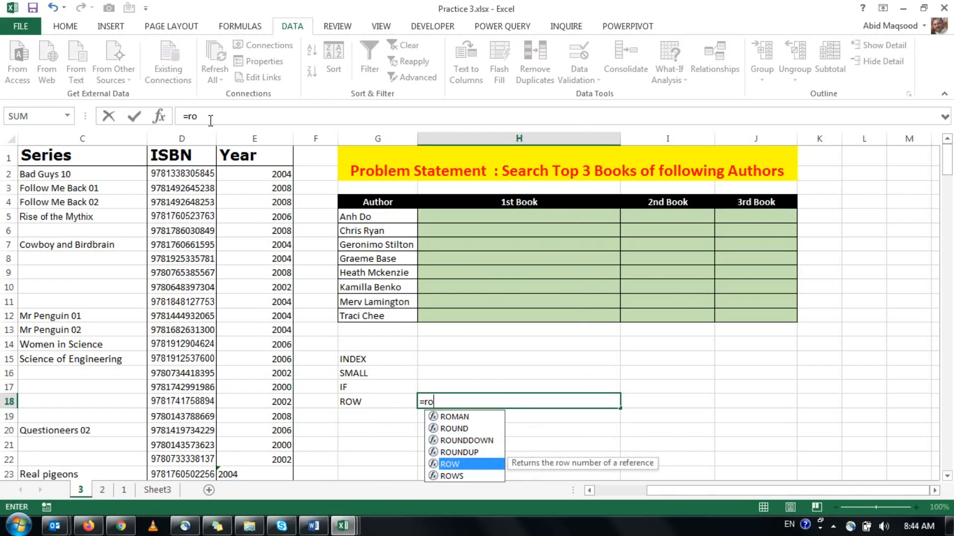
{"action": "key", "text": "Tab"}
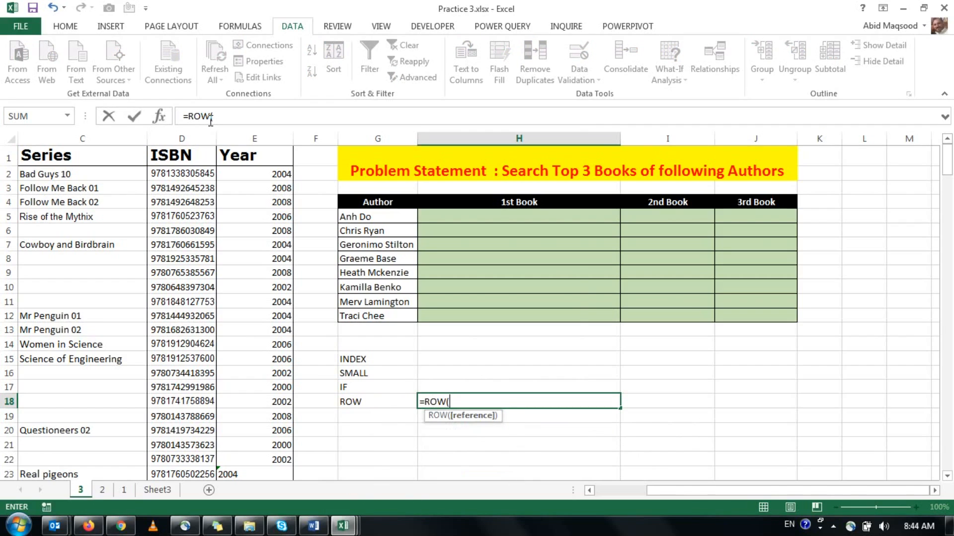
{"action": "left_click", "coordinate": [270, 458]}
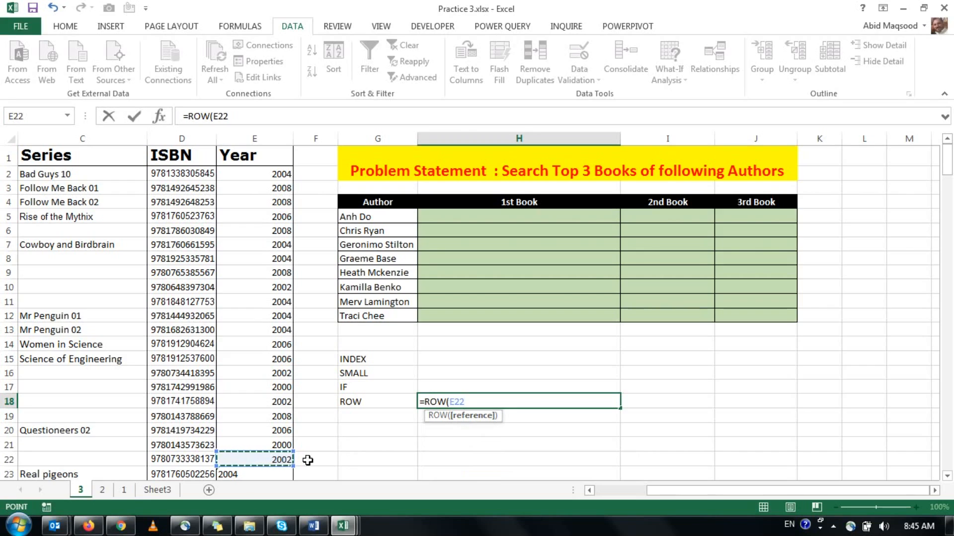
{"action": "key", "text": "ctrl+Return"}
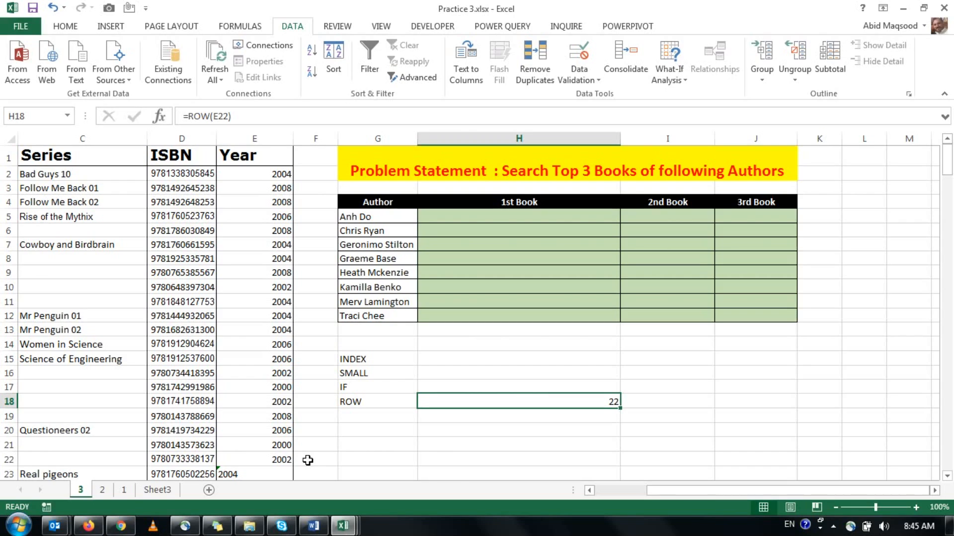
{"action": "key", "text": "Delete"}
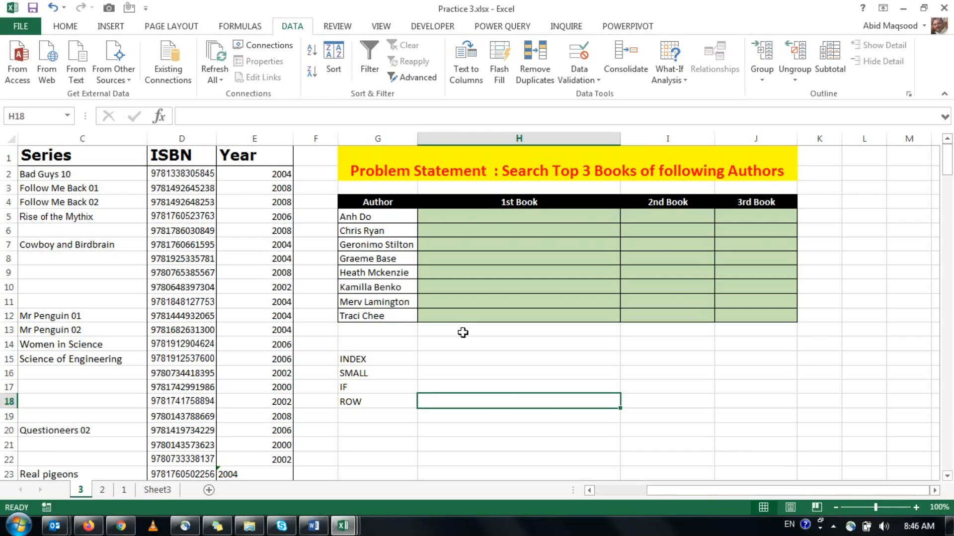
Review the author names in the results table and return to H15 beside the INDEX label.
{"action": "key", "text": "Up"}
{"action": "key", "text": "Up"}
{"action": "key", "text": "Up"}
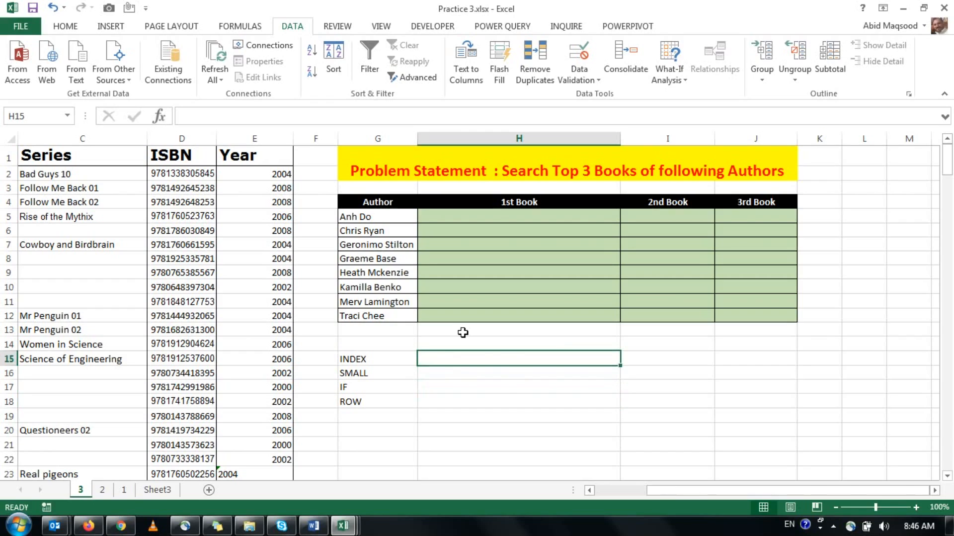
{"action": "key", "text": "Down"}
{"action": "key", "text": "Up"}
{"action": "key", "text": "Up"}
{"action": "key", "text": "Up"}
{"action": "key", "text": "Left"}
{"action": "key", "text": "Up"}
{"action": "key", "text": "Up"}
{"action": "key", "text": "ctrl+Up"}
{"action": "key", "text": "Down"}
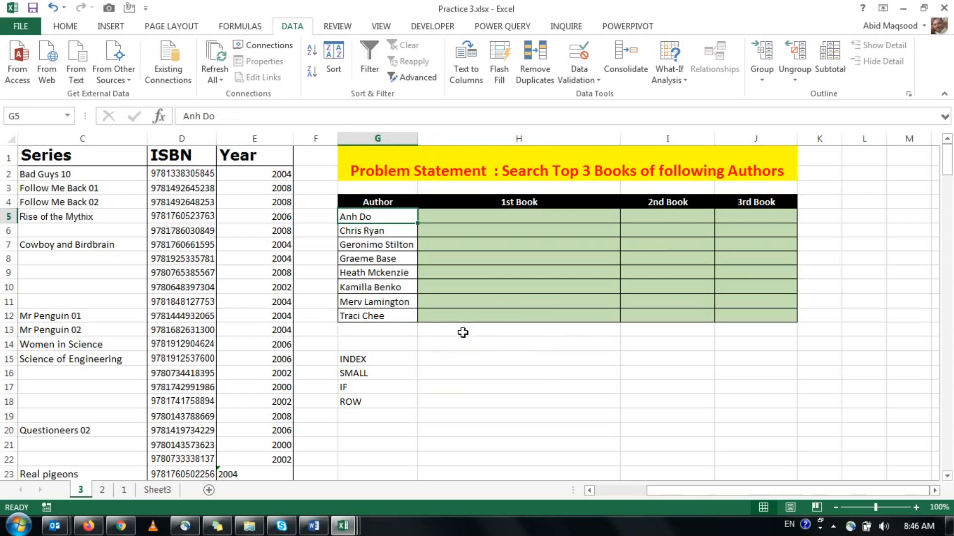
{"action": "key", "text": "Down"}
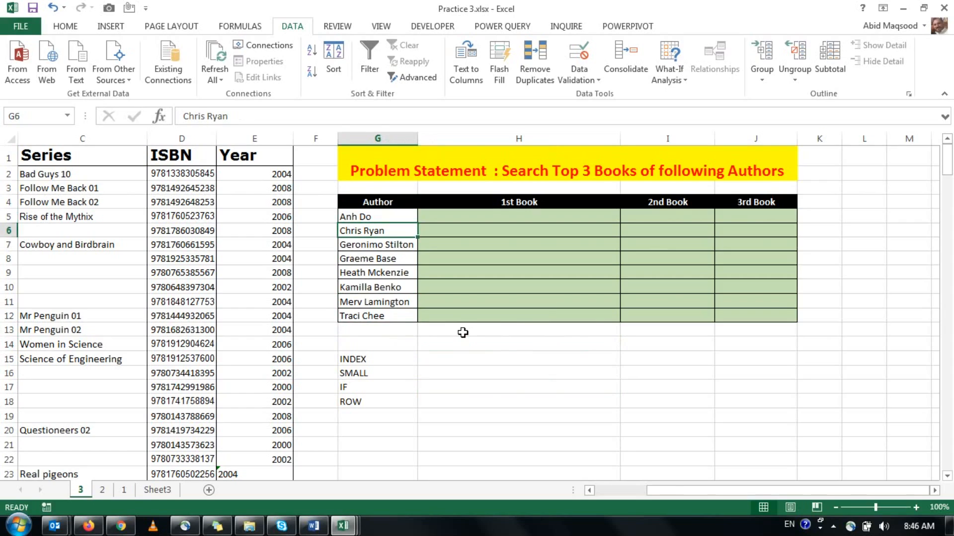
{"action": "key", "text": "Down"}
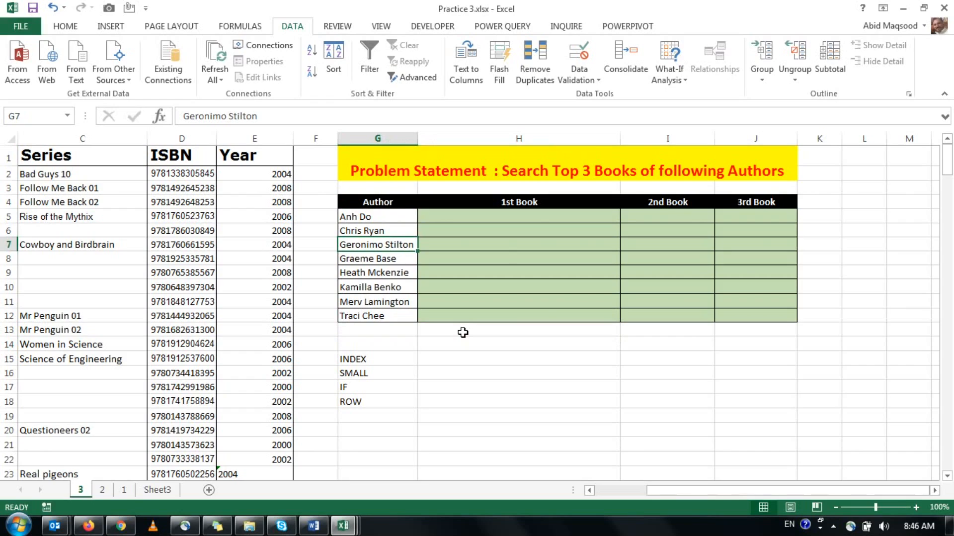
{"action": "key", "text": "Down"}
{"action": "key", "text": "Down"}
{"action": "key", "text": "Down"}
{"action": "key", "text": "Down"}
{"action": "key", "text": "Down"}
{"action": "key", "text": "Down"}
{"action": "key", "text": "Down"}
{"action": "key", "text": "Down"}
{"action": "key", "text": "Down"}
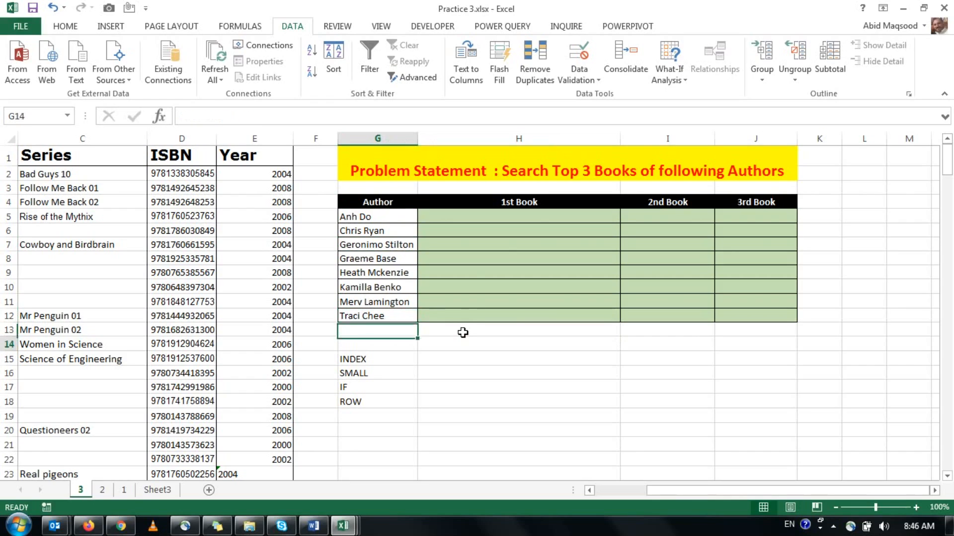
{"action": "key", "text": "Right"}
{"action": "key", "text": "Up"}
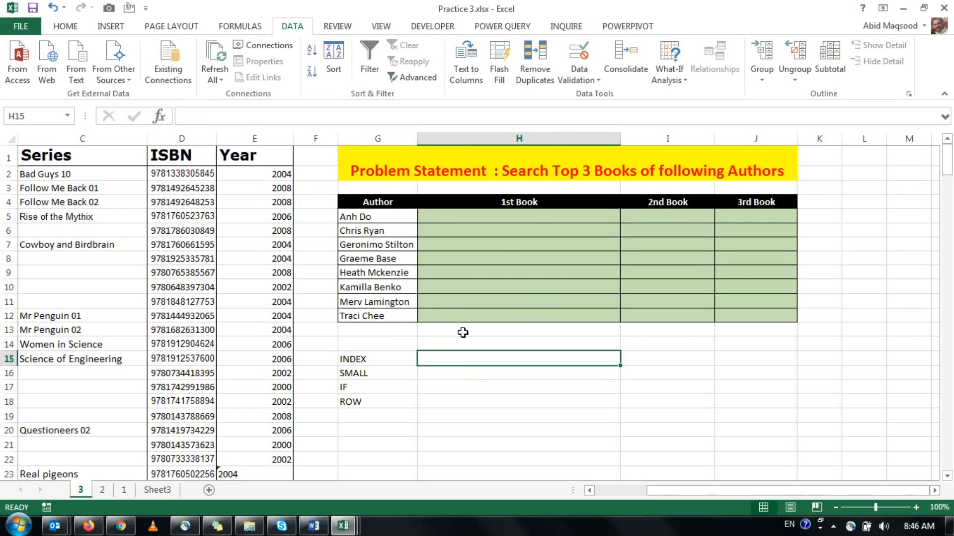
Start an INDEX formula in H15 with the absolute book title range $B$1:$B$235 as its array.
{"action": "type", "text": "="}
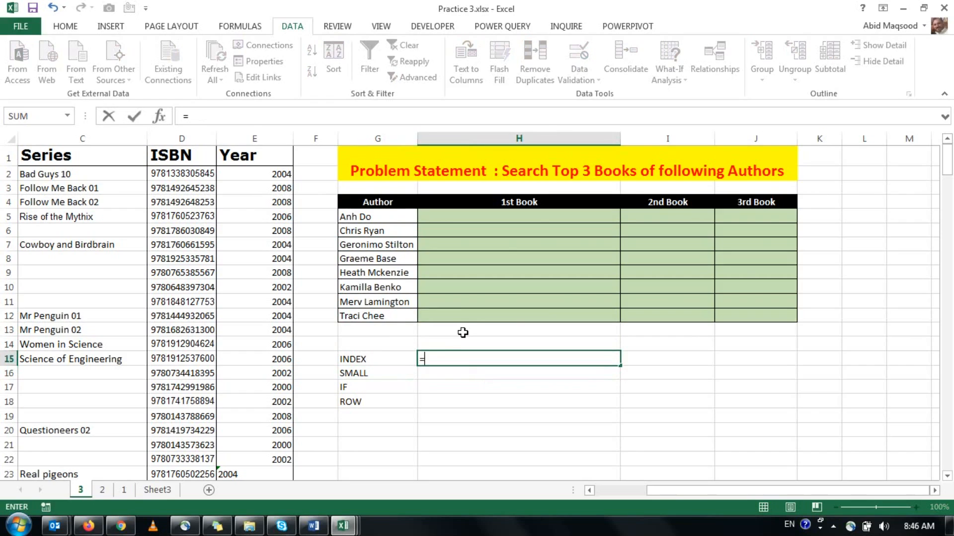
{"action": "type", "text": "index"}
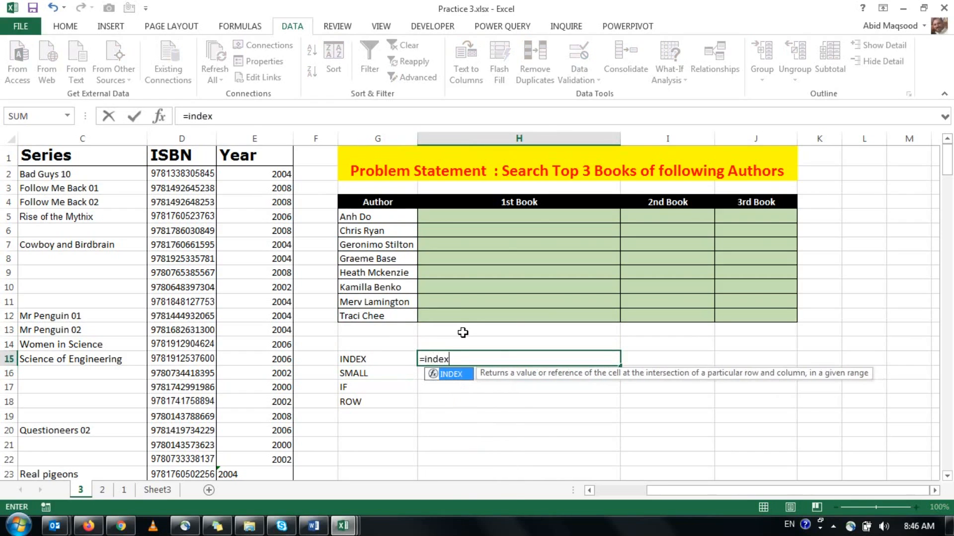
{"action": "key", "text": "Tab"}
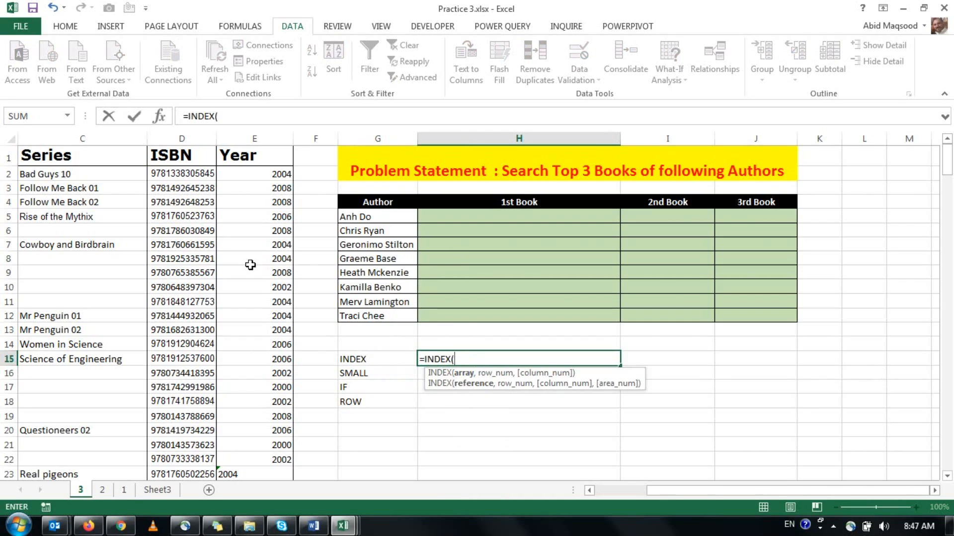
{"action": "left_click", "coordinate": [123, 158]}
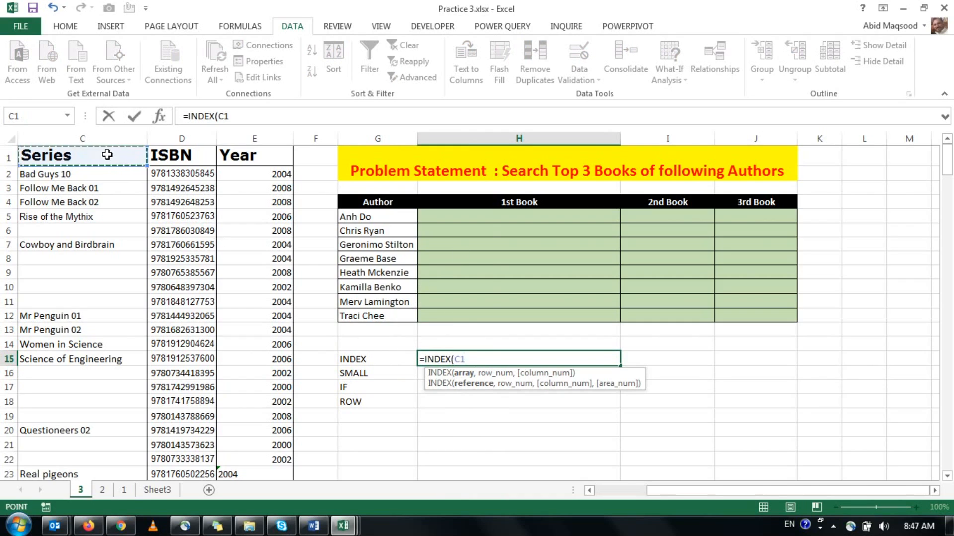
{"action": "key", "text": "Left"}
{"action": "key", "text": "ctrl+shift+Down"}
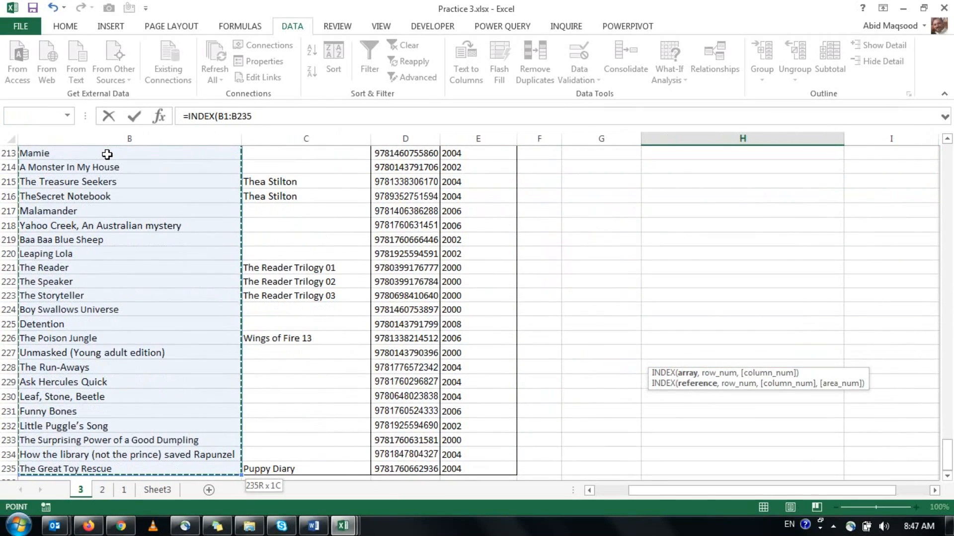
{"action": "key", "text": "F4"}
{"action": "type", "text": ","}
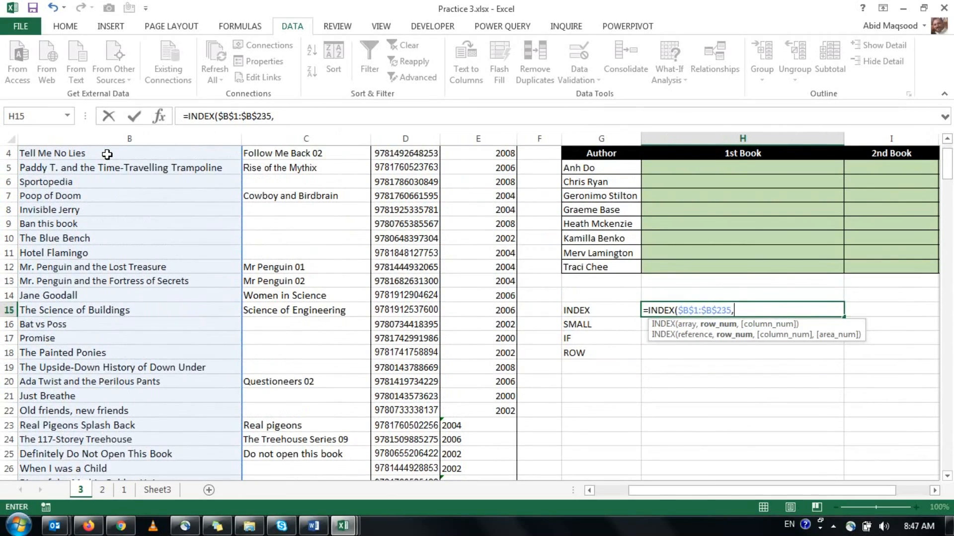
{"action": "type", "text": "sma"}
Nest SMALL and IF as INDEX's row number, starting the IF logical test with the absolute reference $G$5=.
{"action": "key", "text": "Tab"}
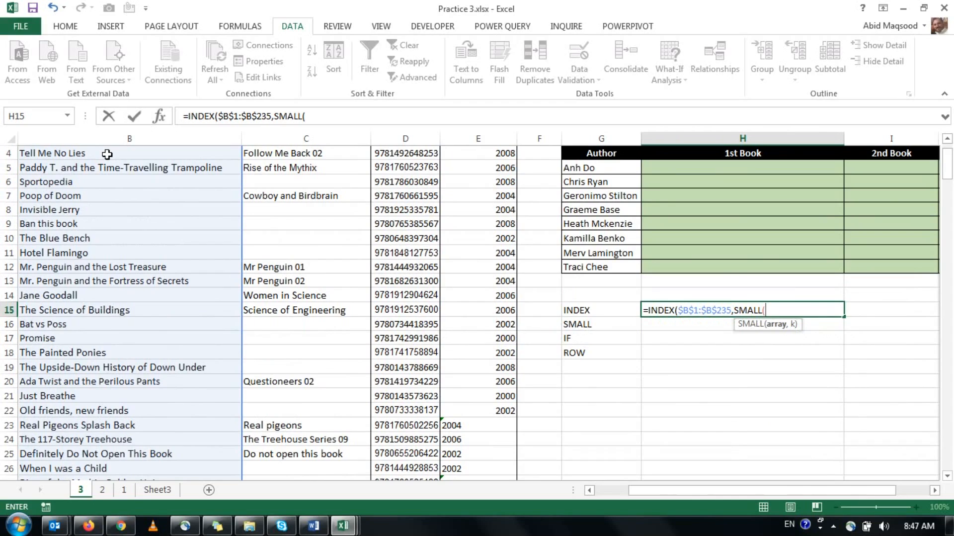
{"action": "type", "text": "if"}
{"action": "key", "text": "Tab"}
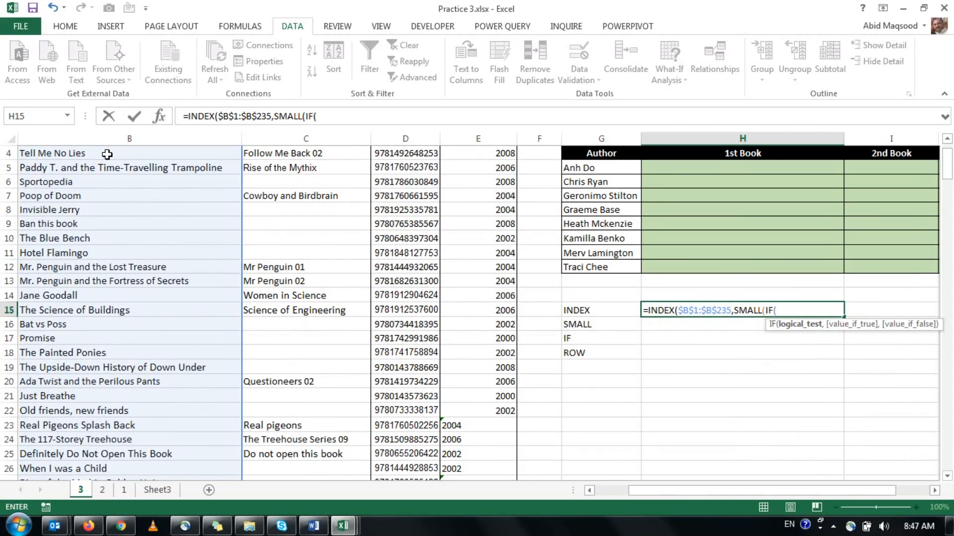
{"action": "left_click", "coordinate": [584, 167]}
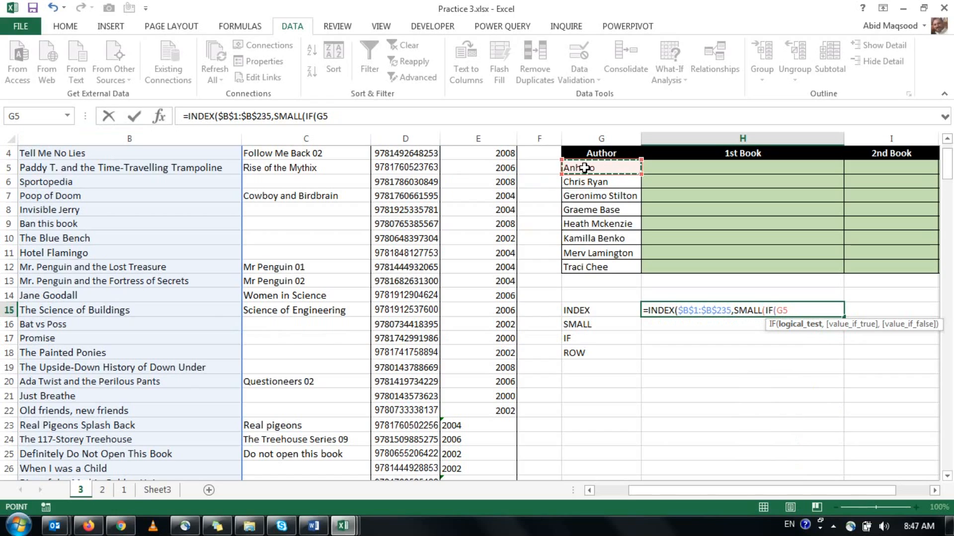
{"action": "key", "text": "F4"}
{"action": "type", "text": "="}
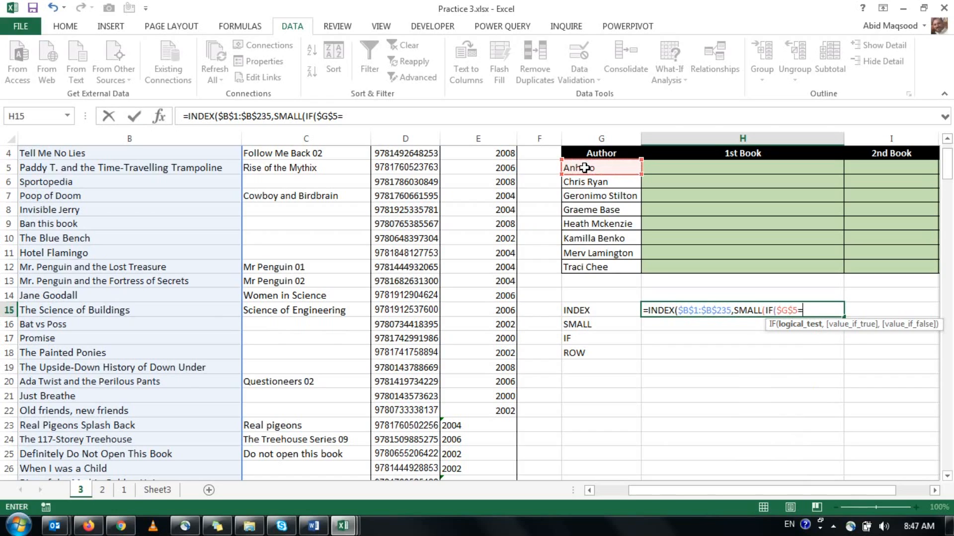
Complete the IF logical test with the absolute author range $A$1:$A$235 and continue to the value-if-true argument.
{"action": "key", "text": "ctrl+Left"}
{"action": "key", "text": "ctrl+Left"}
{"action": "key", "text": "ctrl+Left"}
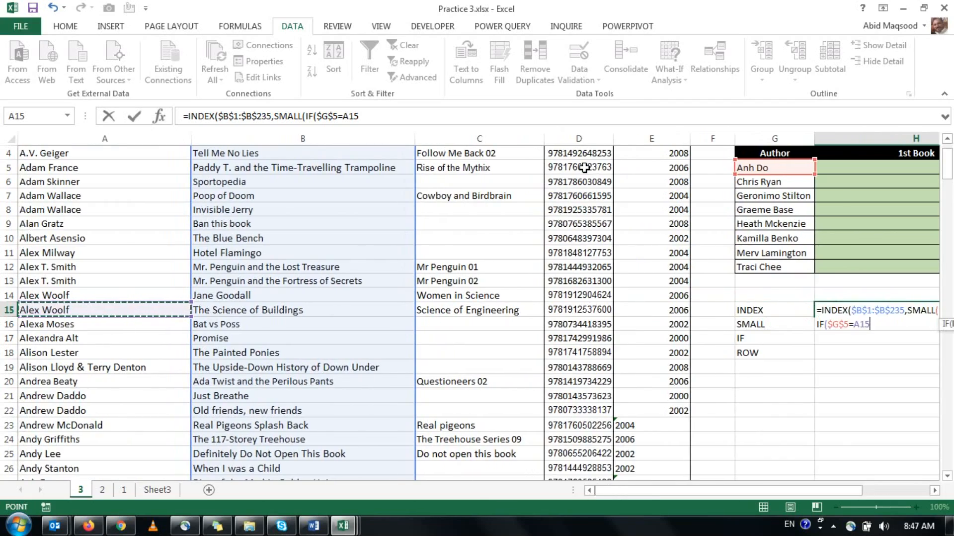
{"action": "key", "text": "ctrl+Up"}
{"action": "key", "text": "ctrl+shift+Down"}
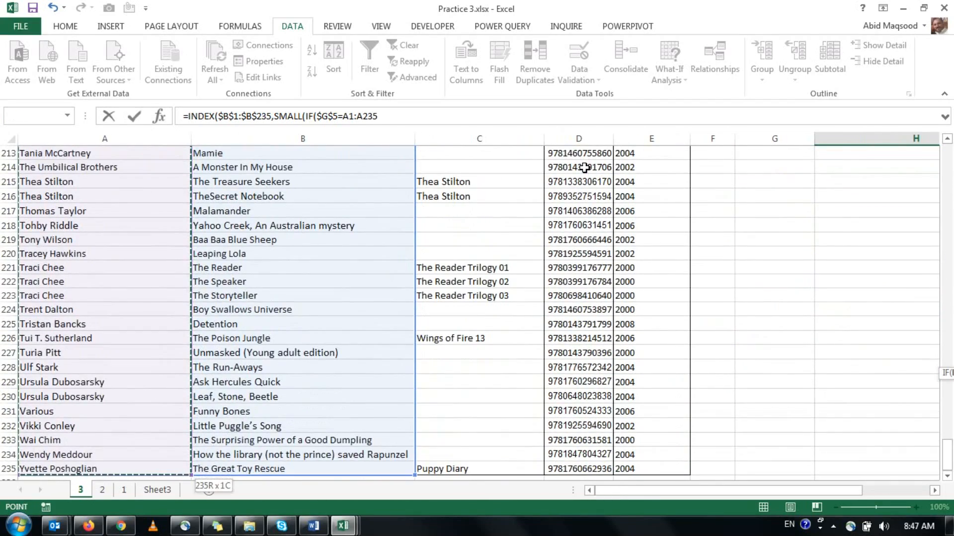
{"action": "key", "text": "F4"}
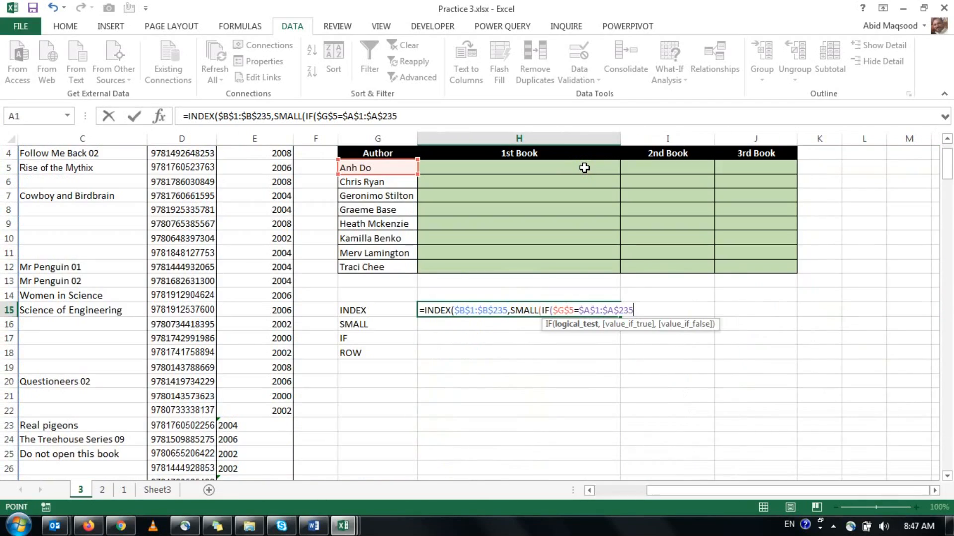
{"action": "type", "text": ","}
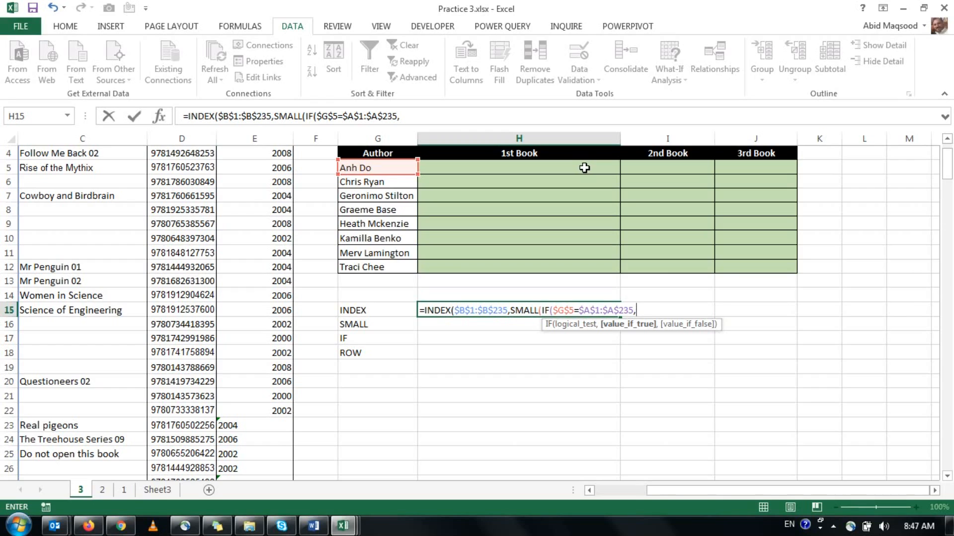
Begin the value-if-true argument with ROWS($A$1:$A$235), followed by a minus sign for the next function.
{"action": "type", "text": "ro"}
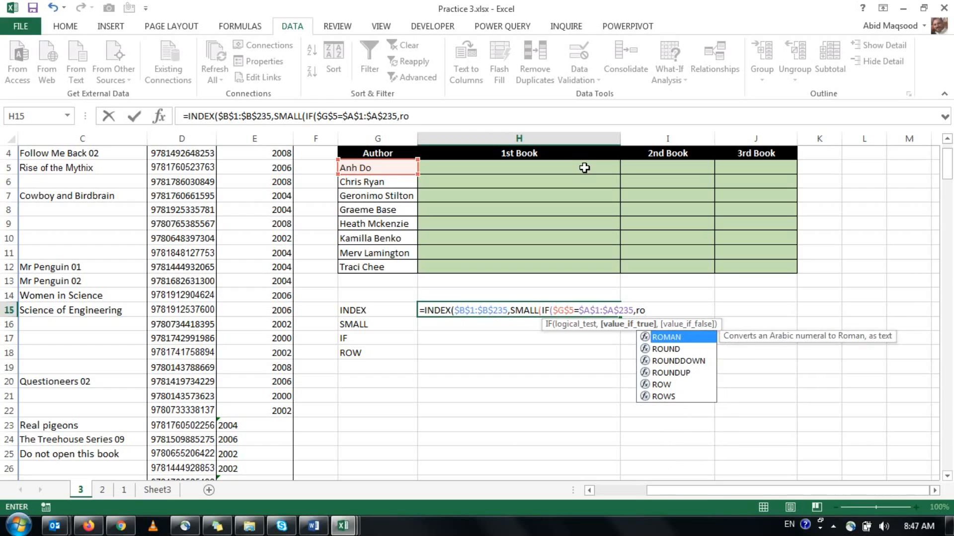
{"action": "key", "text": "Down"}
{"action": "key", "text": "Down"}
{"action": "key", "text": "Down"}
{"action": "key", "text": "Down"}
{"action": "key", "text": "Down"}
{"action": "key", "text": "Tab"}
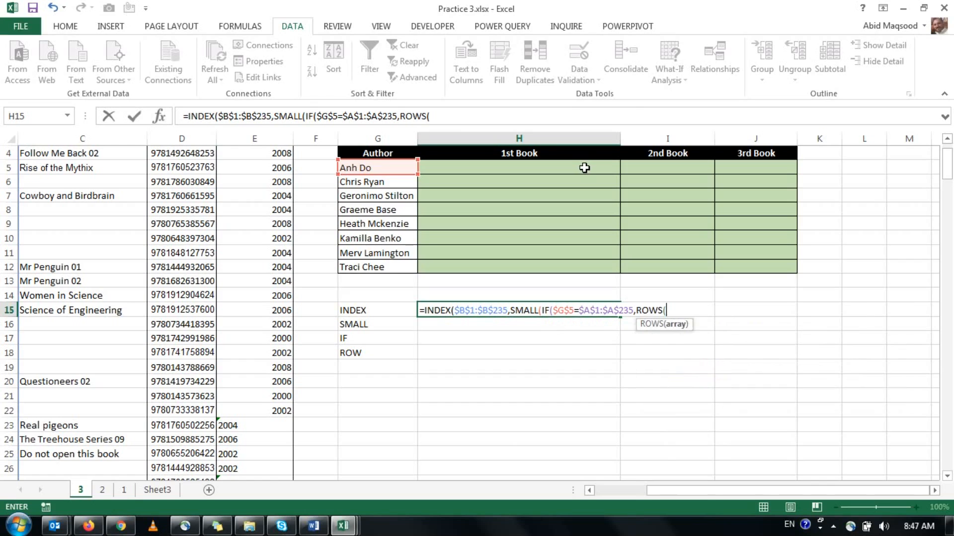
{"action": "key", "text": "ctrl+Home"}
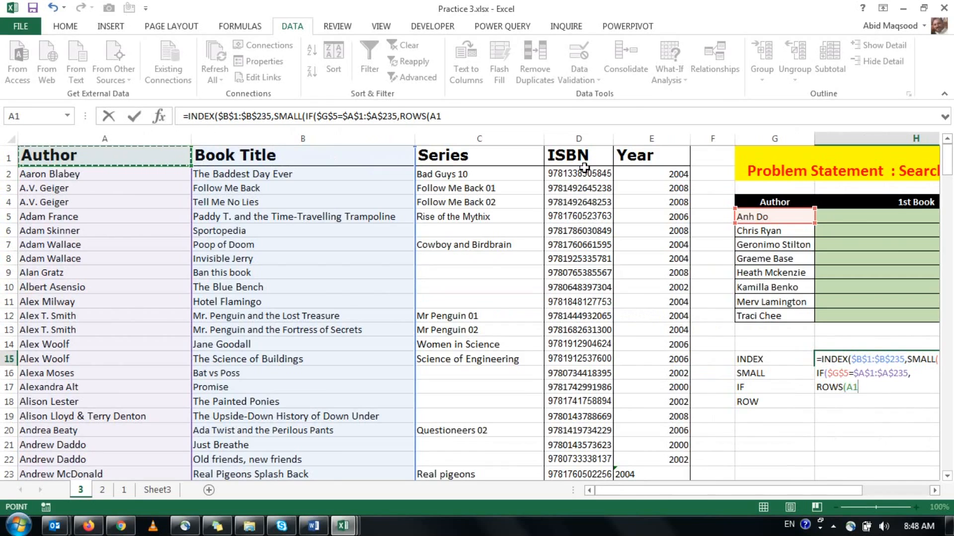
{"action": "key", "text": "ctrl+shift+Down"}
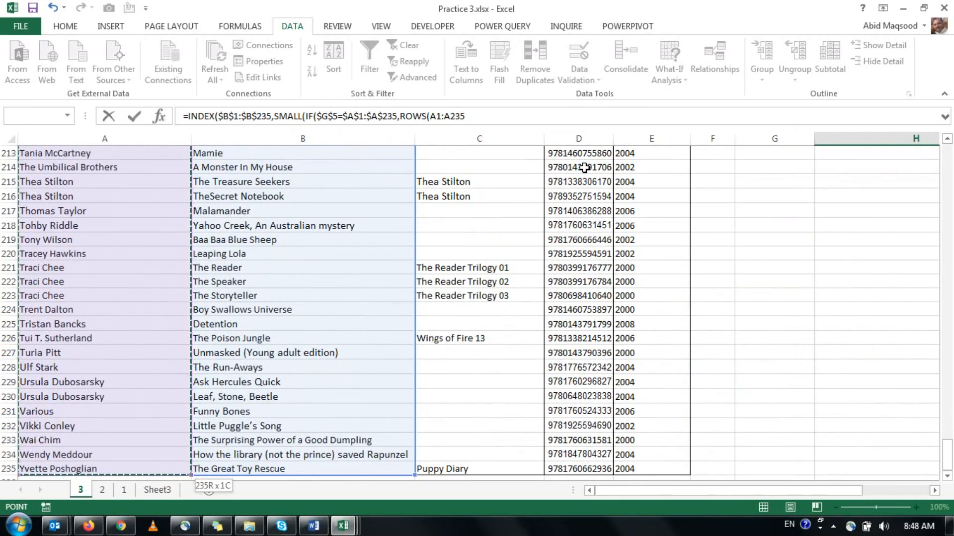
{"action": "key", "text": "F4"}
{"action": "type", "text": ")-ro"}
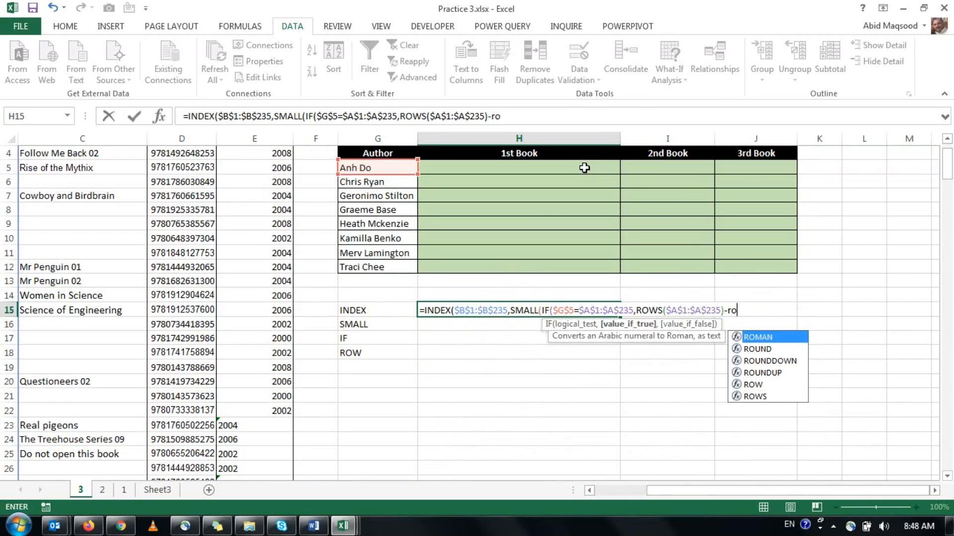
{"action": "type", "text": "w"}
Subtract ROW($A$1) and add 1 in the IF's value-if-true argument.
{"action": "key", "text": "Tab"}
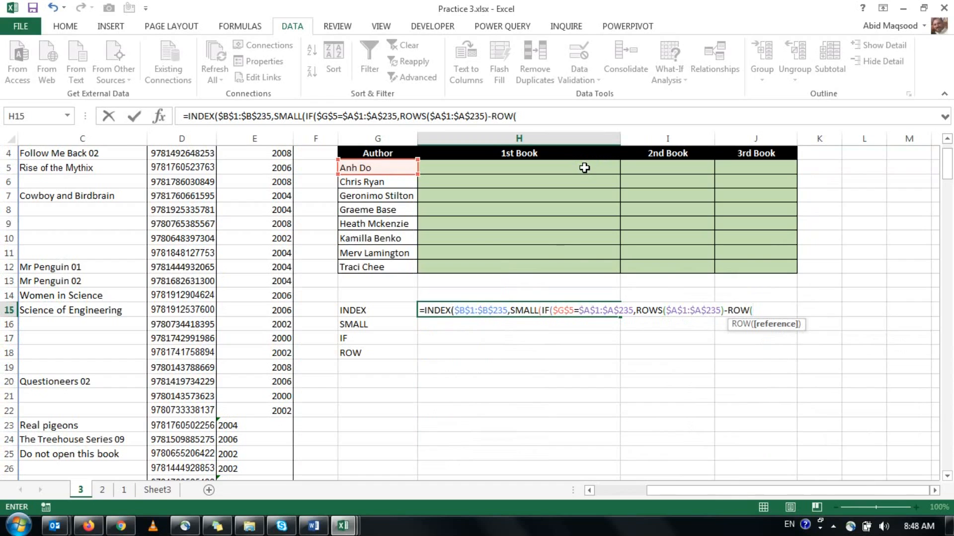
{"action": "key", "text": "ctrl+Home"}
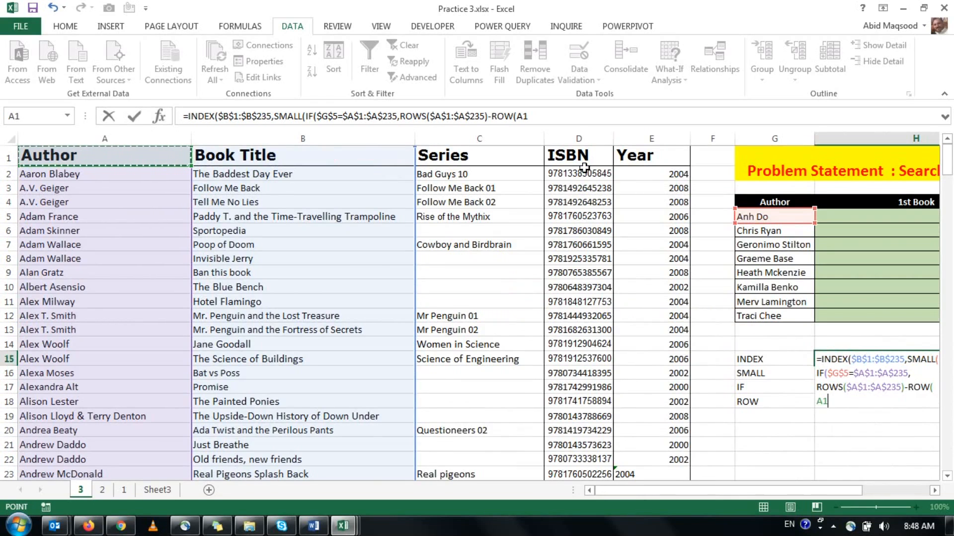
{"action": "key", "text": "F4"}
{"action": "type", "text": ")+1"}
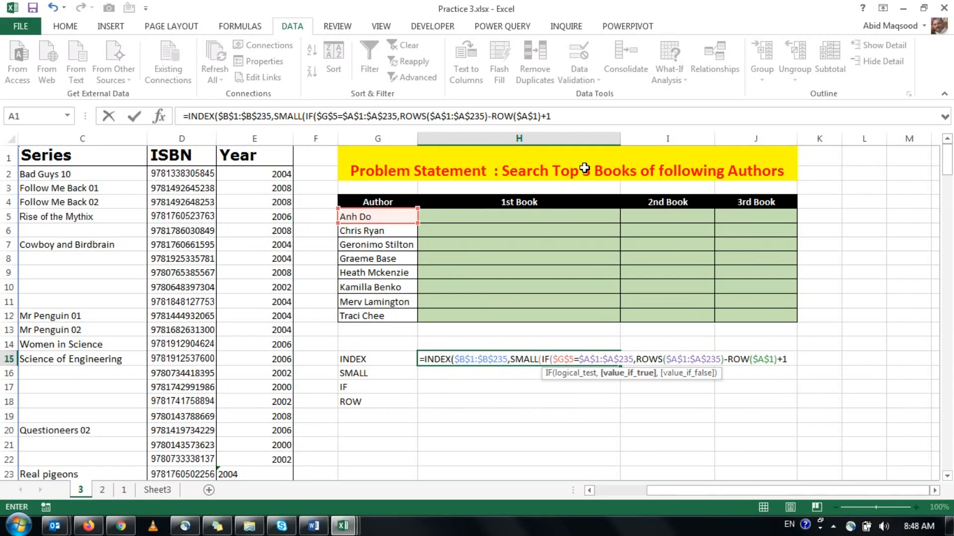
Close the IF, set SMALL's k to 1, and enter the completed formula in H15.
{"action": "type", "text": "),"}
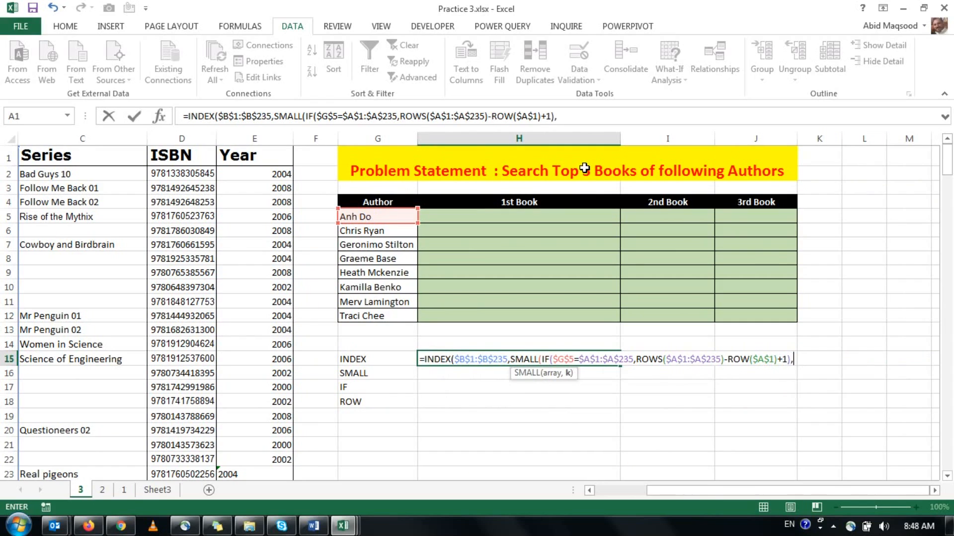
{"action": "type", "text": "1)"}
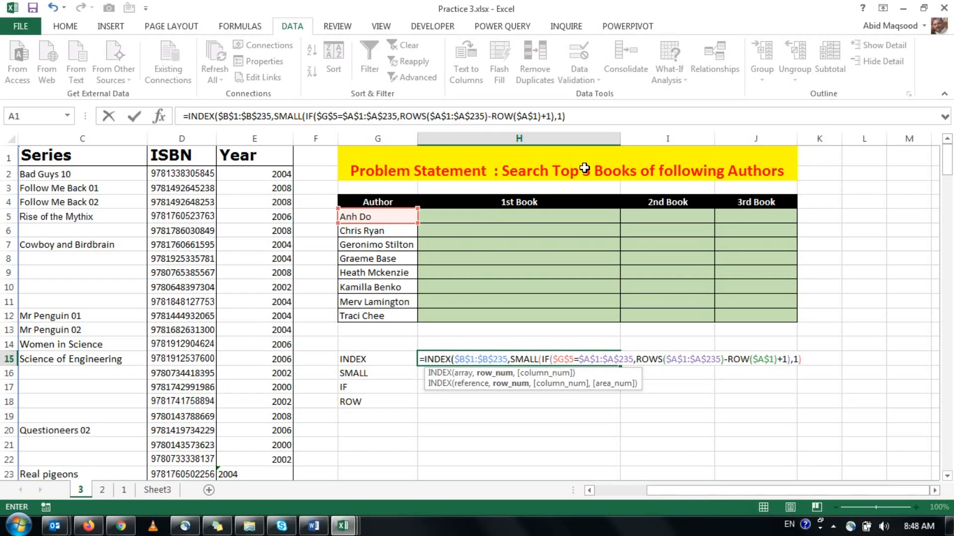
{"action": "type", "text": ")"}
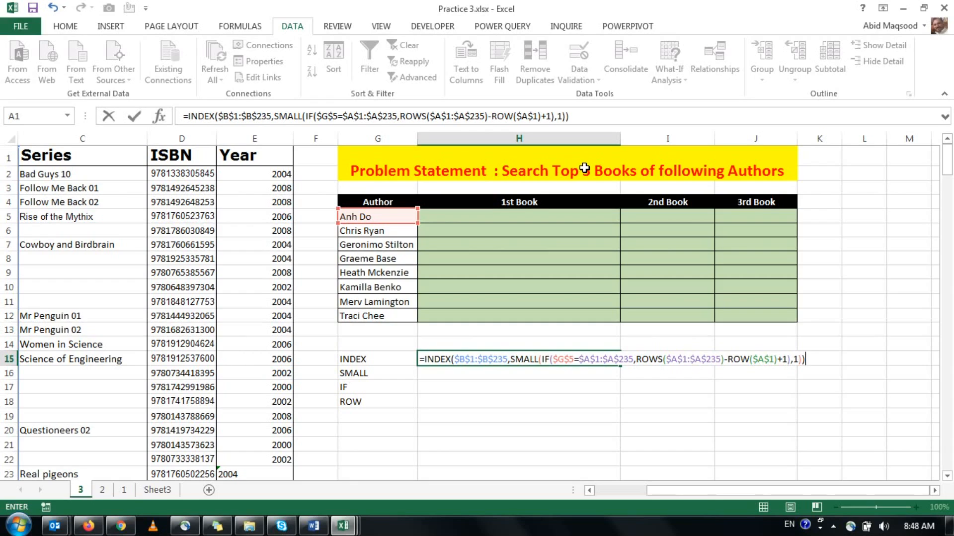
{"action": "key", "text": "Return"}
{"action": "key", "text": "Up"}
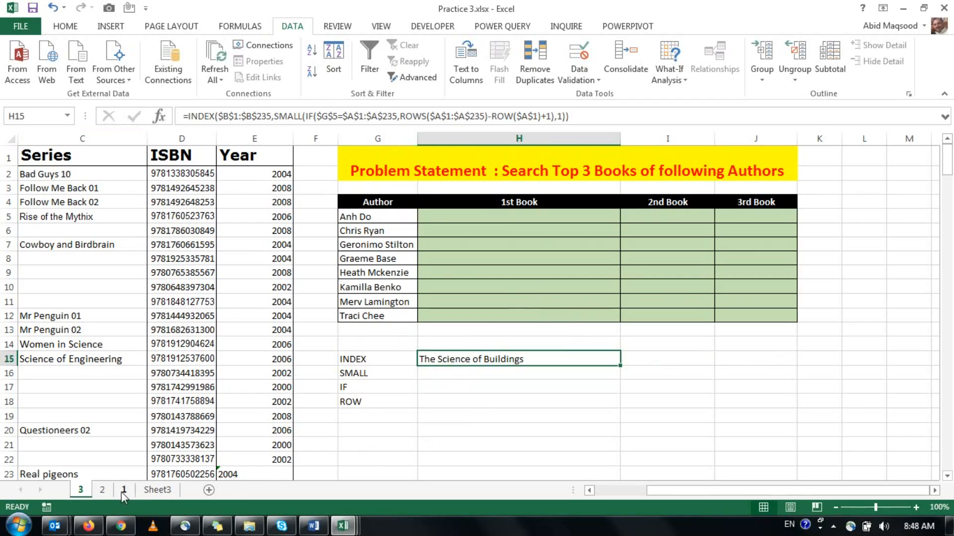
Turn on filters for the book list's header row on sheet 2.
{"action": "left_click", "coordinate": [102, 489]}
{"action": "left_click", "coordinate": [119, 157]}
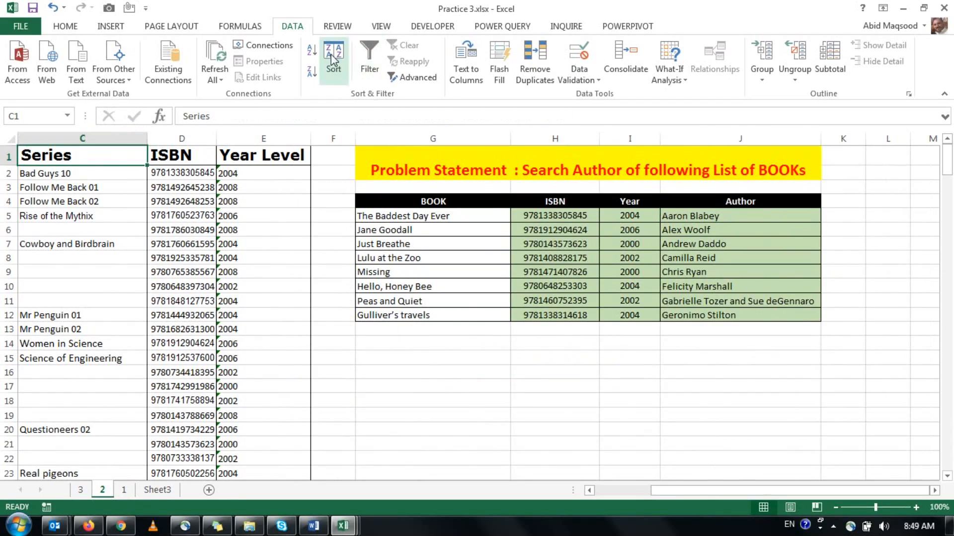
{"action": "left_click", "coordinate": [369, 59]}
{"action": "scroll", "coordinate": [299, 224], "scroll_direction": "left", "scroll_amount": 2}
Filter sheet 2's Author column by the search text "anh", select the first listed book title, and return to sheet 3.
{"action": "left_click", "coordinate": [184, 158]}
{"action": "left_click", "coordinate": [106, 275]}
{"action": "type", "text": "a"}
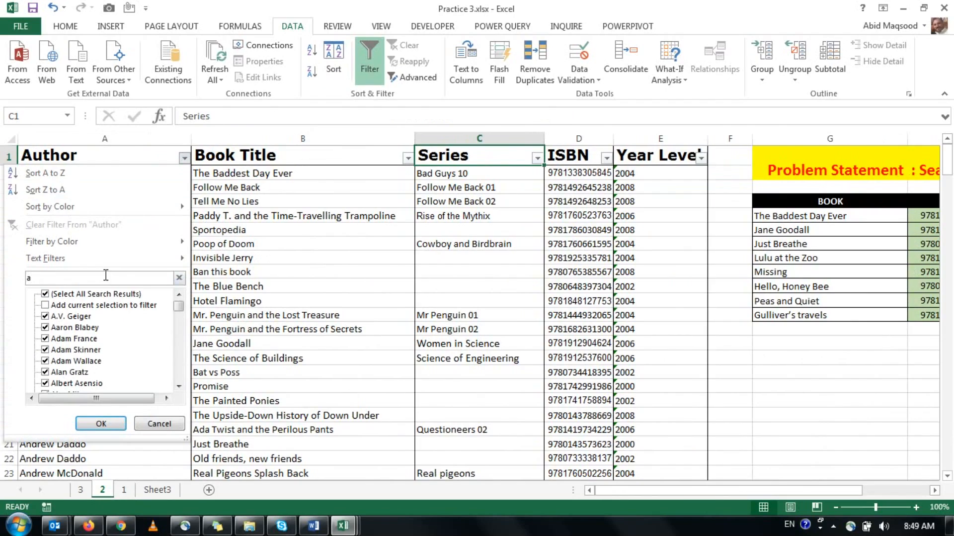
{"action": "type", "text": "h"}
{"action": "key", "text": "BackSpace"}
{"action": "type", "text": "nh"}
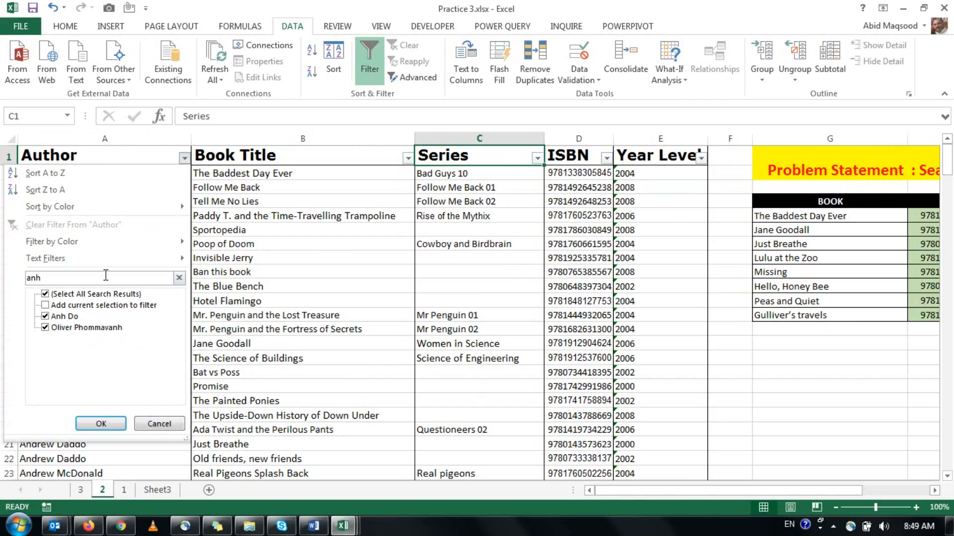
{"action": "key", "text": "Return"}
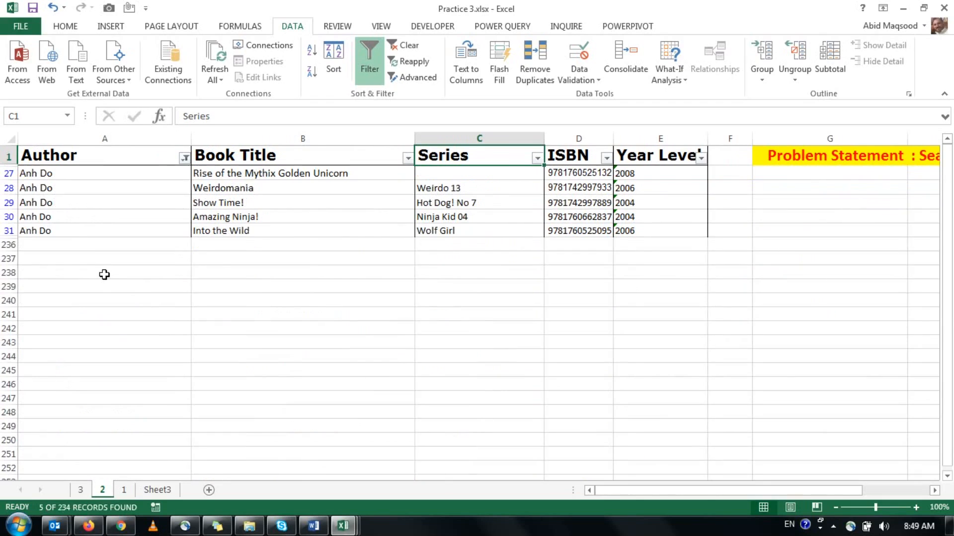
{"action": "left_click", "coordinate": [288, 172]}
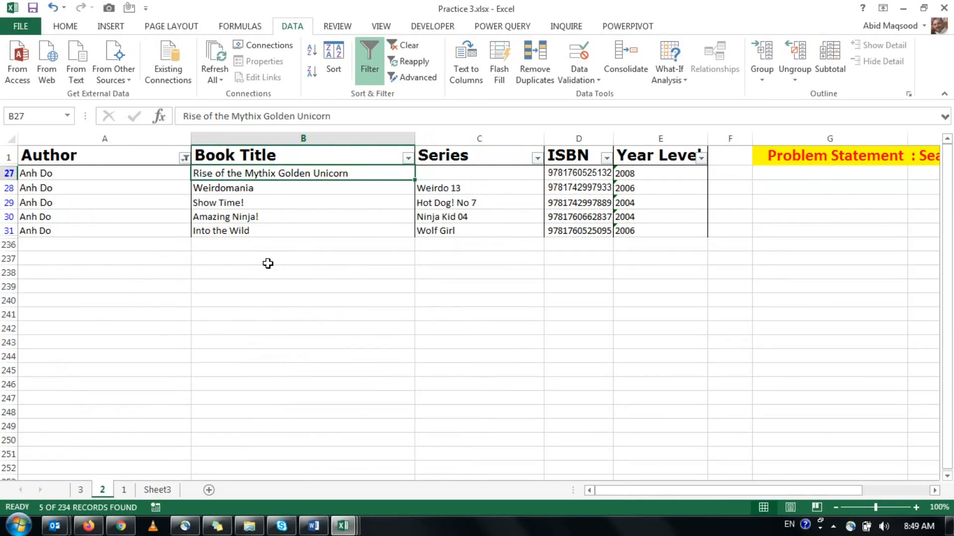
{"action": "left_click", "coordinate": [80, 489]}
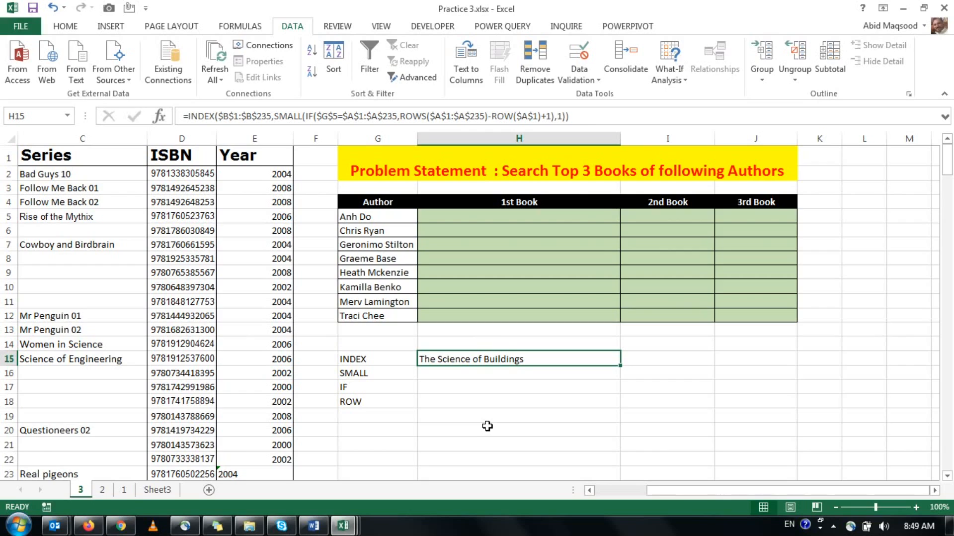
Try re-entering the INDEX formula in H15 as an array formula, and commit it again as an ordinary formula.
{"action": "key", "text": "F2"}
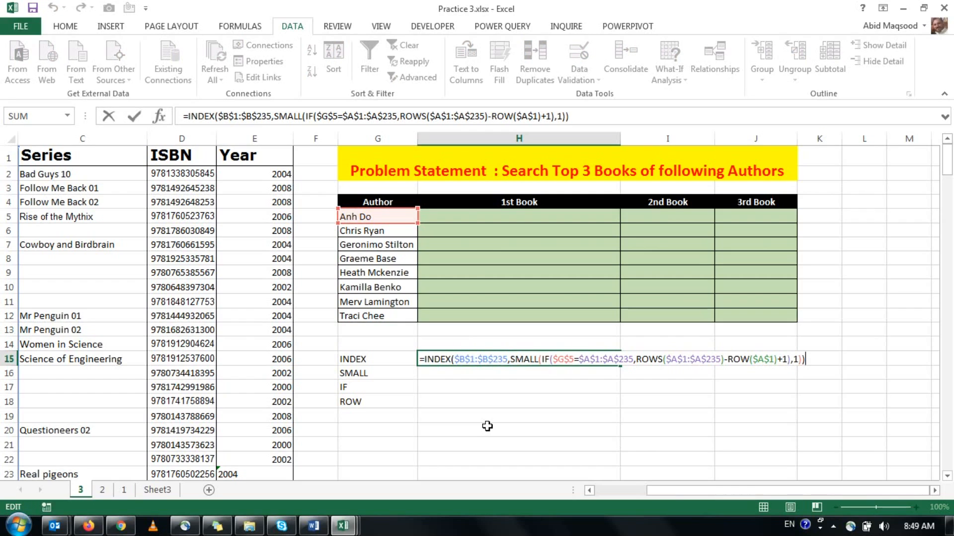
{"action": "key", "text": "ctrl+shift+Return"}
{"action": "key", "text": "Up"}
{"action": "key", "text": "Down"}
{"action": "key", "text": "F2"}
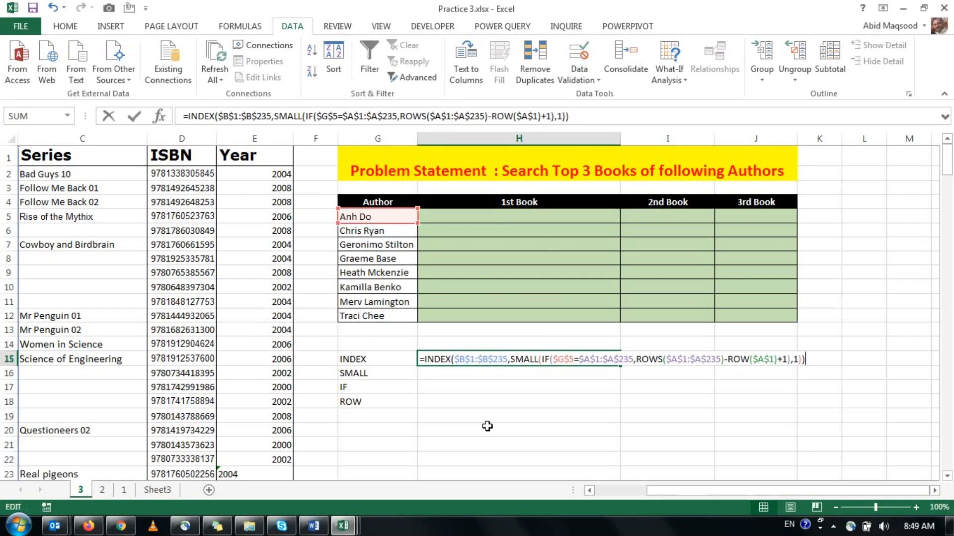
{"action": "key", "text": "Return"}
{"action": "key", "text": "Up"}
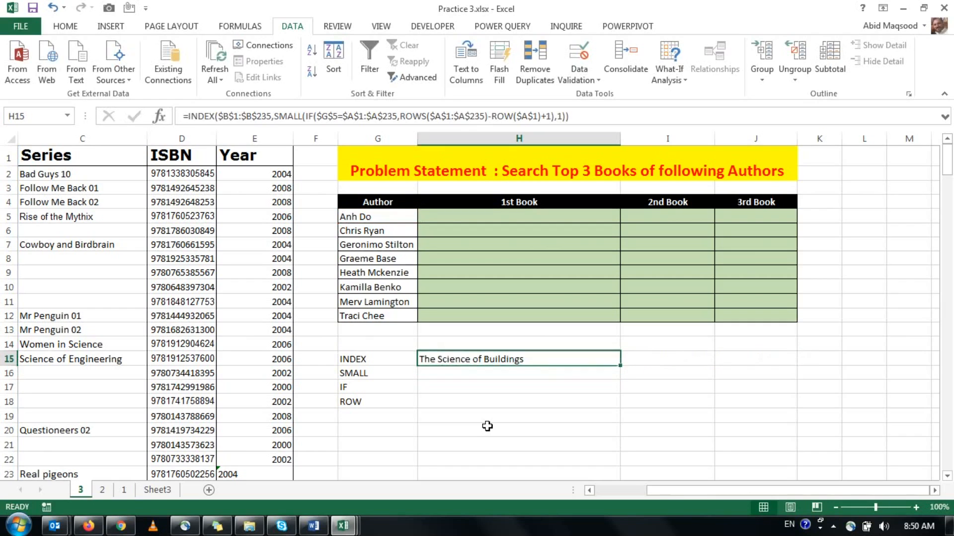
Try H15's INDEX formula as an array formula, with SMALL's k changed to 2, and recommit it as an ordinary formula.
{"action": "key", "text": "F2"}
{"action": "key", "text": "ctrl+shift+Return"}
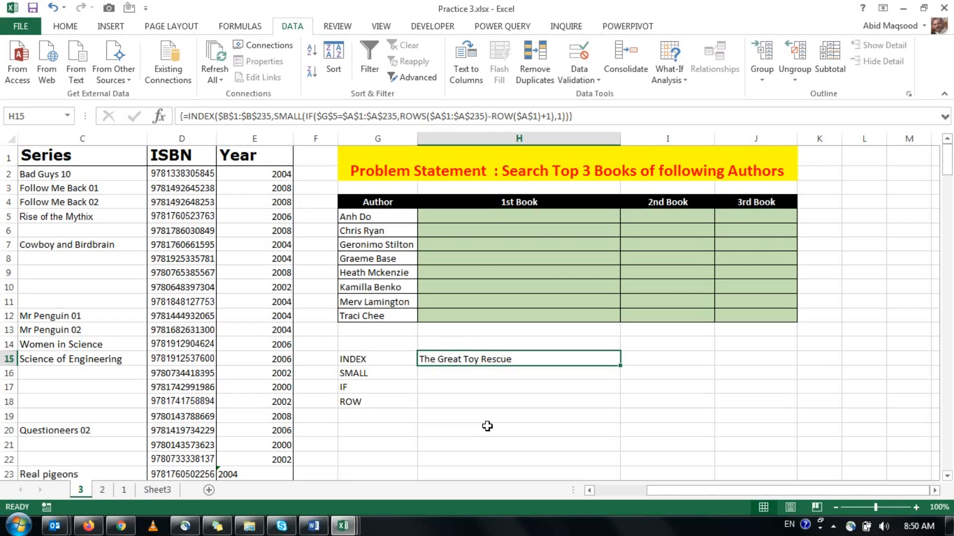
{"action": "key", "text": "F2"}
{"action": "key", "text": "Left"}
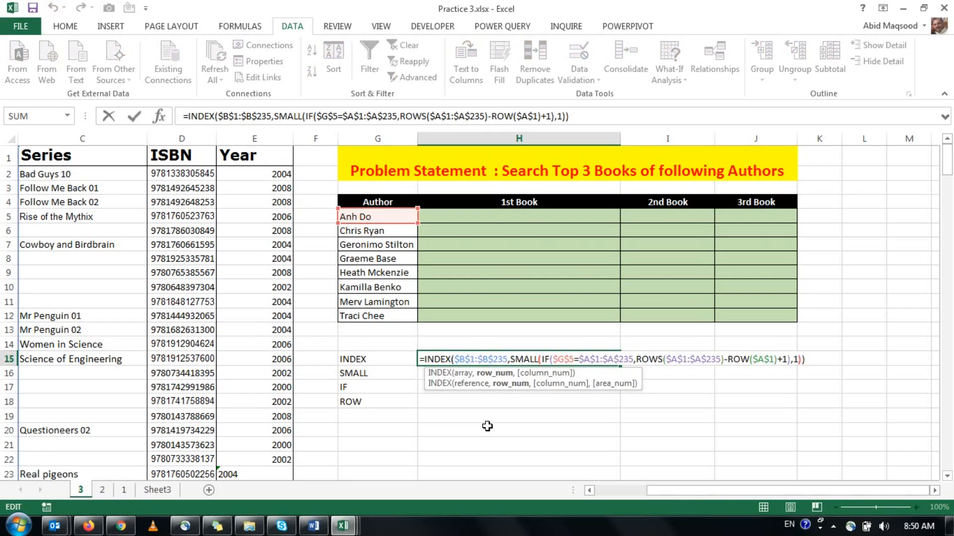
{"action": "key", "text": "Left"}
{"action": "key", "text": "BackSpace"}
{"action": "type", "text": "2"}
{"action": "key", "text": "ctrl+shift+Return"}
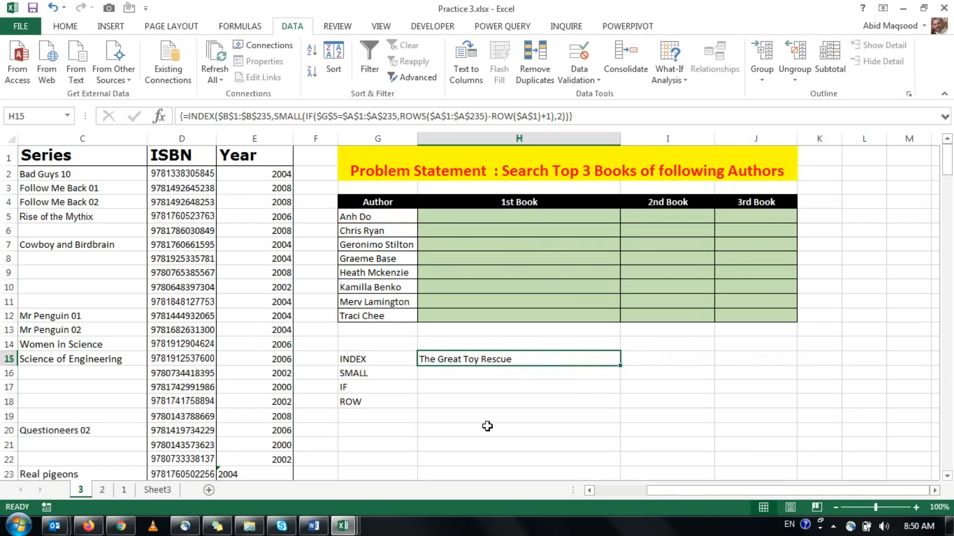
{"action": "key", "text": "F2"}
{"action": "key", "text": "Return"}
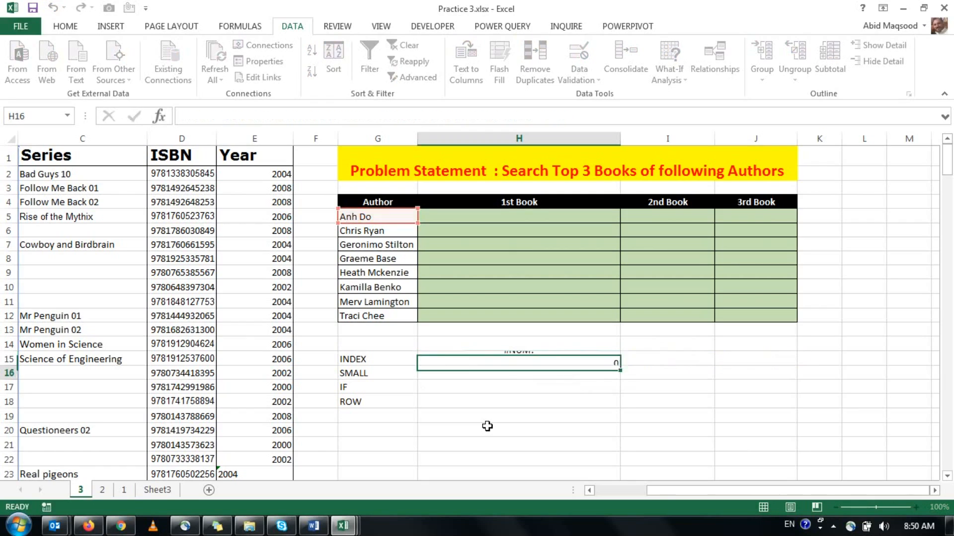
Clear the trial formula from H15 and start an INDEX formula in H5, the first author's 1st Book cell.
{"action": "key", "text": "Up"}
{"action": "key", "text": "Delete"}
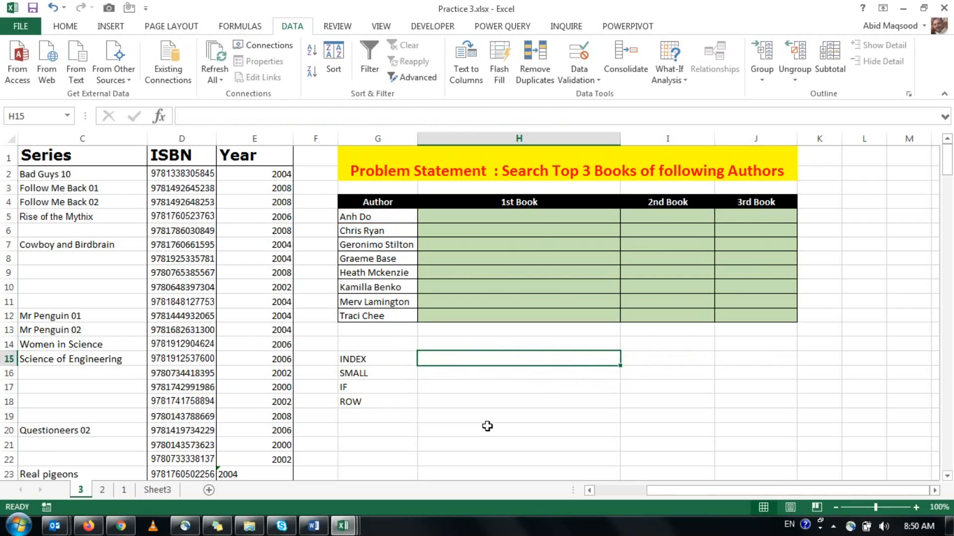
{"action": "key", "text": "ctrl+Up"}
{"action": "key", "text": "ctrl+Up"}
{"action": "key", "text": "Down"}
{"action": "key", "text": "Down"}
{"action": "key", "text": "Down"}
{"action": "key", "text": "Right"}
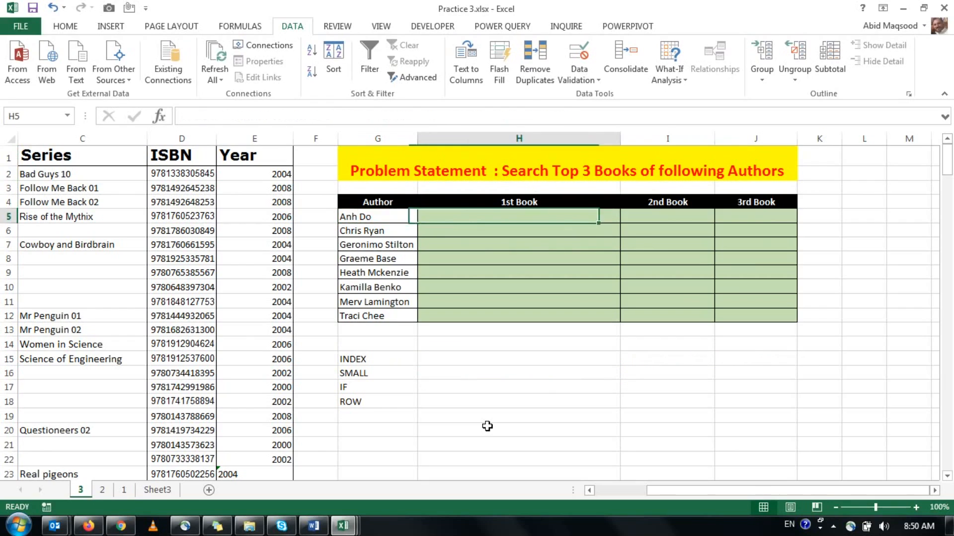
{"action": "type", "text": "=ind"}
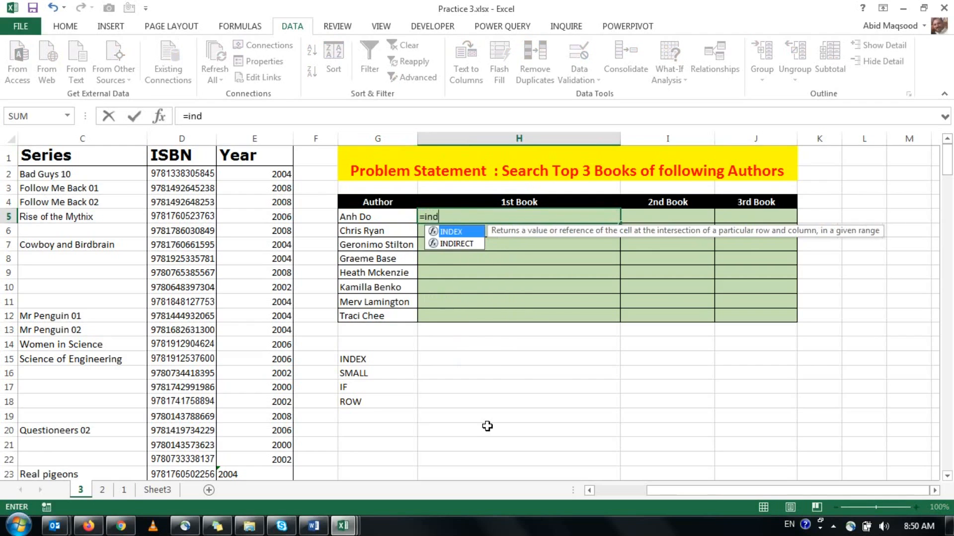
{"action": "key", "text": "Tab"}
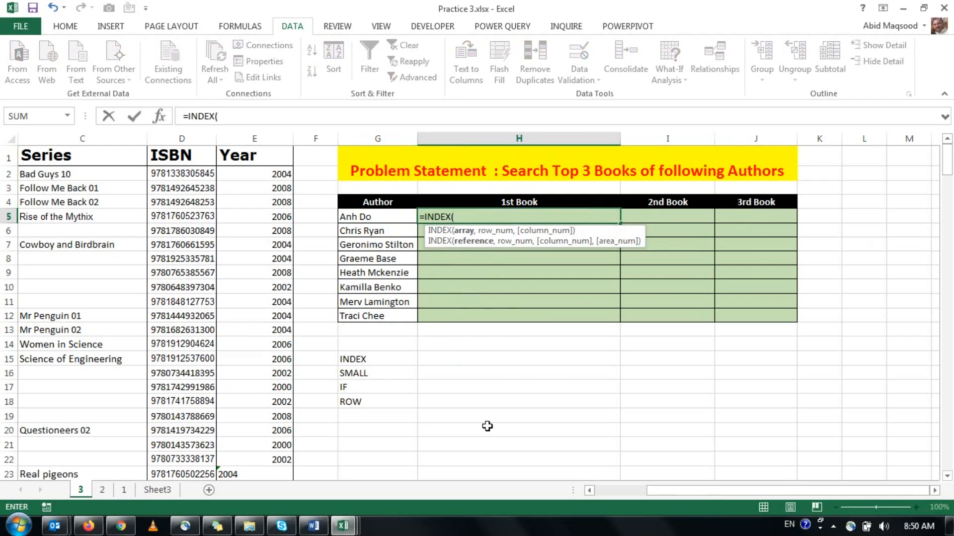
Set INDEX's array to the absolute range $B$1:$B$235 and nest SMALL as its row number.
{"action": "key", "text": "ctrl+Home"}
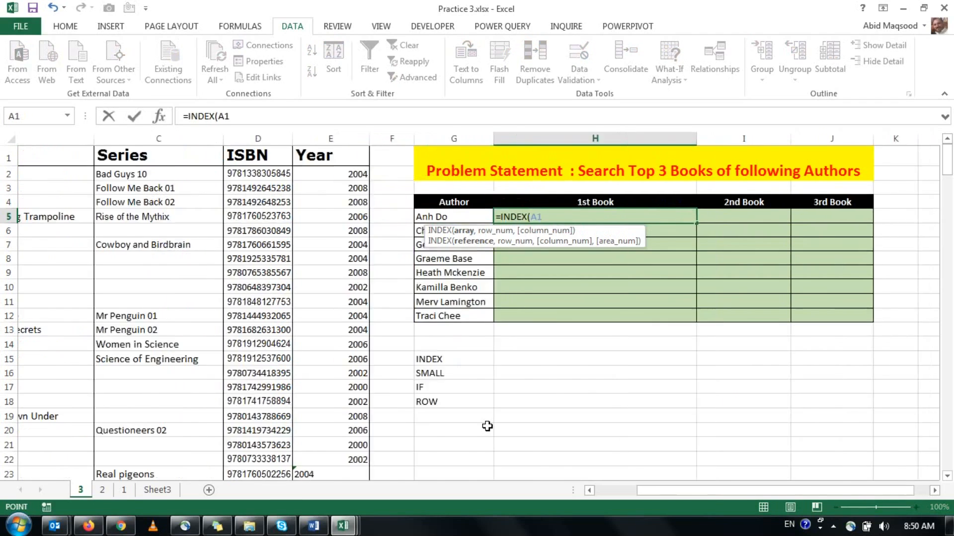
{"action": "key", "text": "Right"}
{"action": "key", "text": "ctrl+shift+Down"}
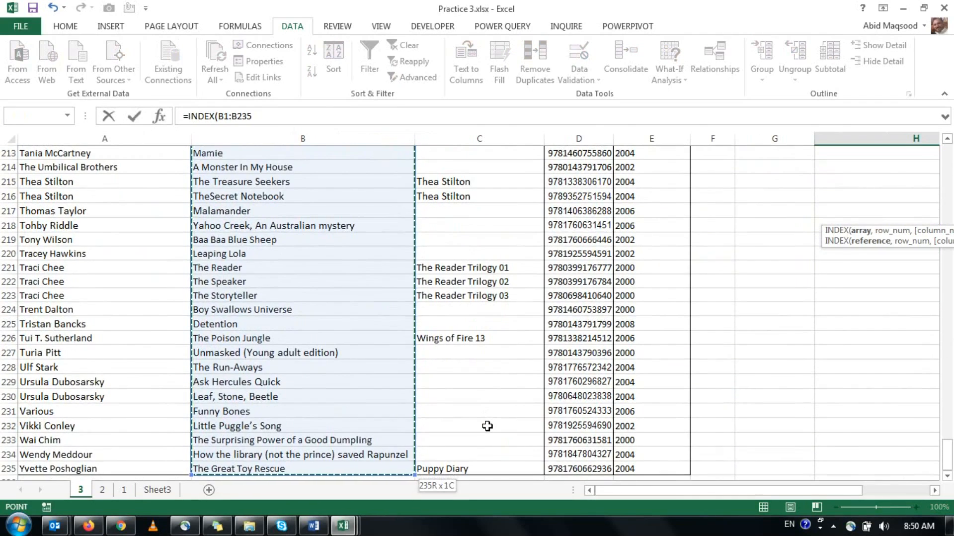
{"action": "key", "text": "F4"}
{"action": "type", "text": ","}
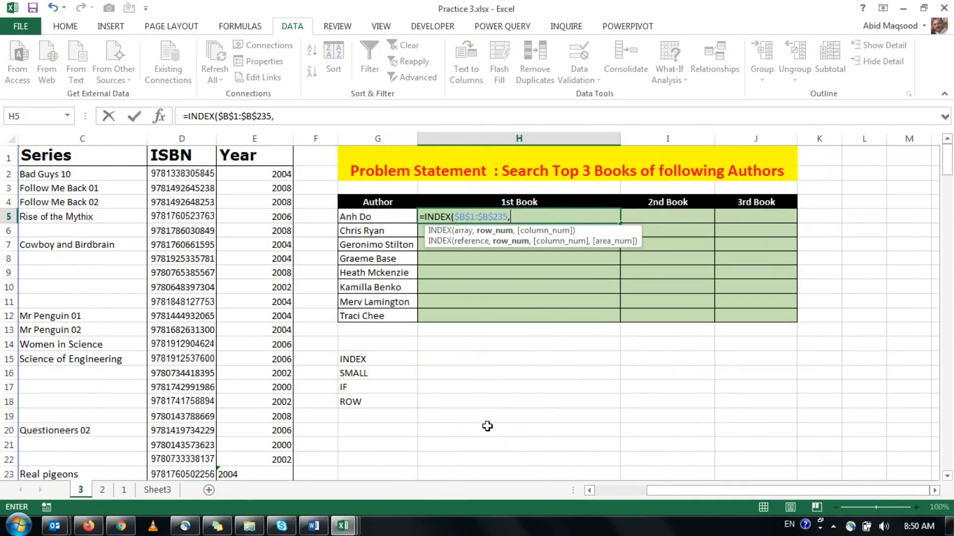
{"action": "type", "text": "sma"}
{"action": "key", "text": "Tab"}
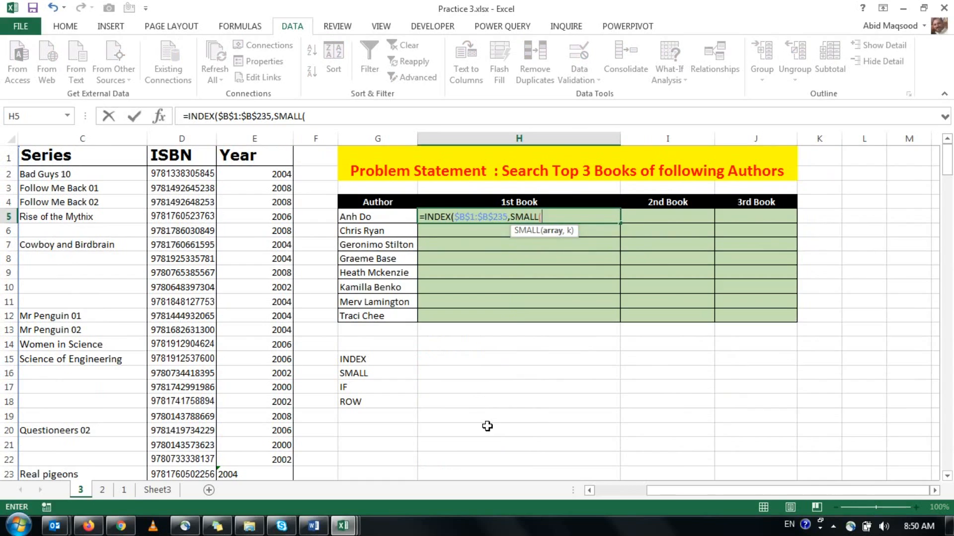
Nest an IF inside SMALL with the logical test $G5=$A$1:$A$235, locking only the column of G5.
{"action": "type", "text": "if"}
{"action": "key", "text": "Tab"}
{"action": "key", "text": "Left"}
{"action": "key", "text": "F4"}
{"action": "key", "text": "F4"}
{"action": "key", "text": "F4"}
{"action": "type", "text": "="}
{"action": "key", "text": "ctrl+Left"}
{"action": "key", "text": "ctrl+Left"}
{"action": "key", "text": "ctrl+Left"}
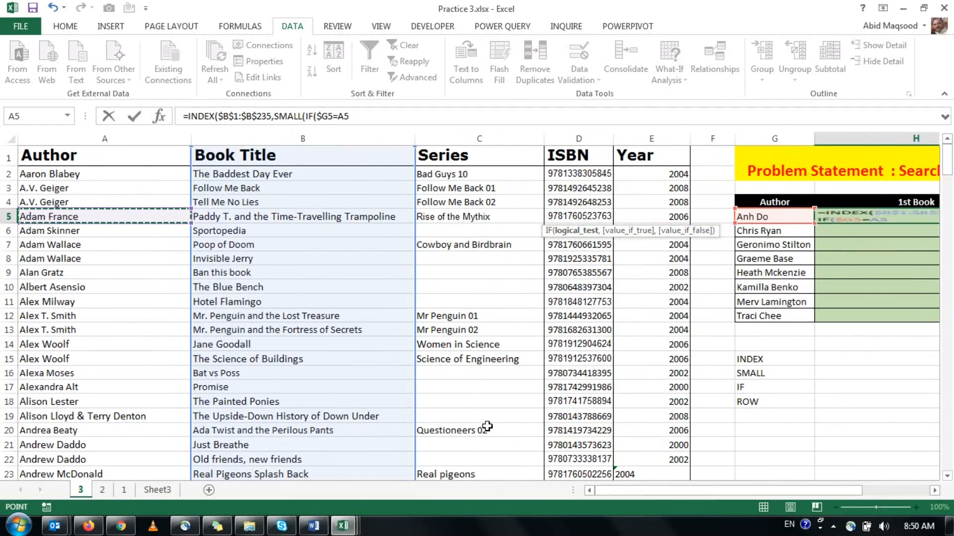
{"action": "key", "text": "ctrl+Up"}
{"action": "key", "text": "ctrl+shift+Down"}
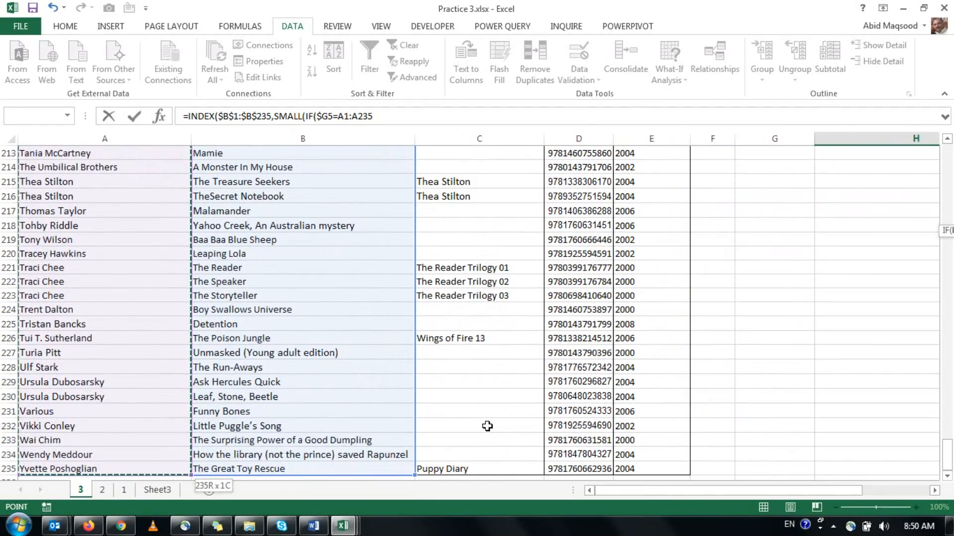
{"action": "key", "text": "F4"}
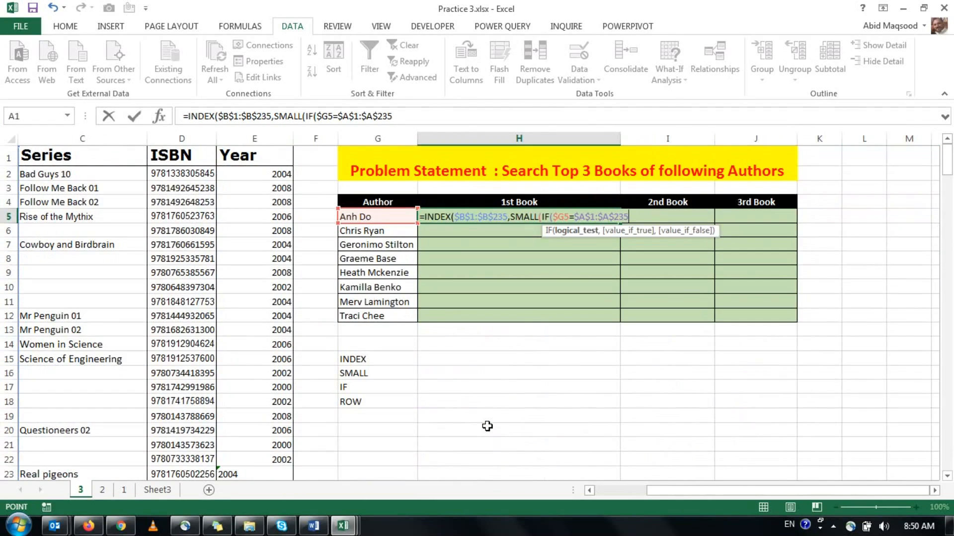
Begin the IF's value-if-true with the ROW function over the absolute range $A$1:$A$235.
{"action": "type", "text": ",ro"}
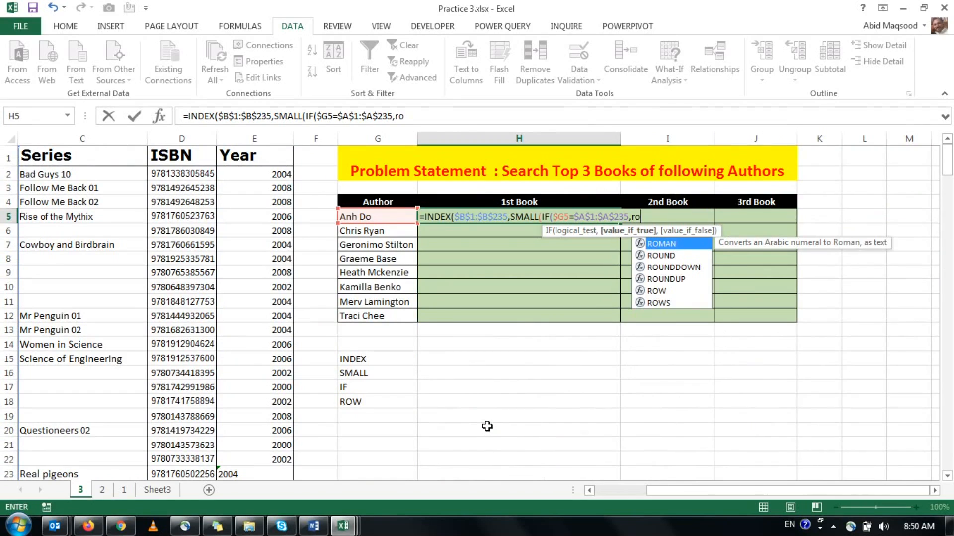
{"action": "key", "text": "Down"}
{"action": "key", "text": "Down"}
{"action": "key", "text": "Down"}
{"action": "key", "text": "Down"}
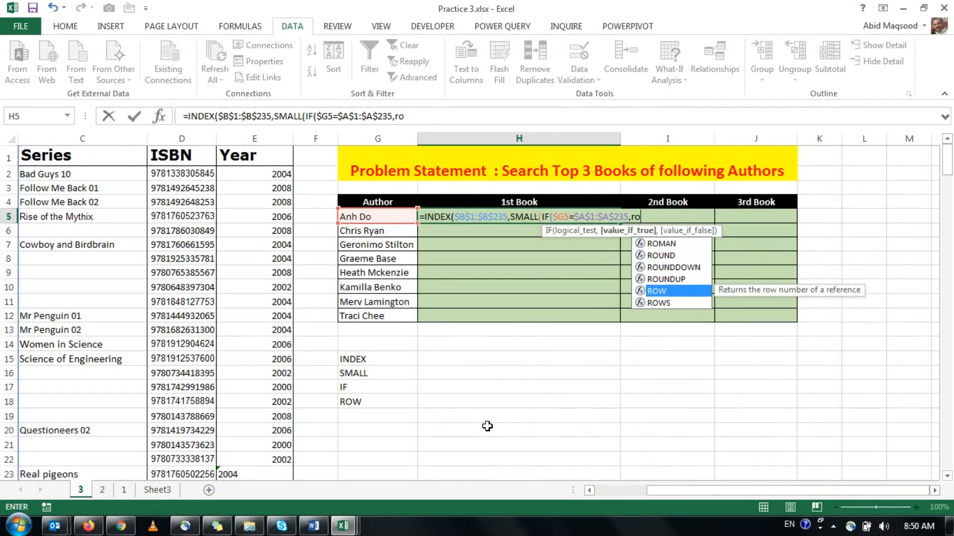
{"action": "key", "text": "Tab"}
{"action": "key", "text": "Left"}
{"action": "key", "text": "Left"}
{"action": "key", "text": "Left"}
{"action": "key", "text": "Left"}
{"action": "key", "text": "Left"}
{"action": "key", "text": "Left"}
{"action": "key", "text": "Left"}
{"action": "key", "text": "ctrl+Up"}
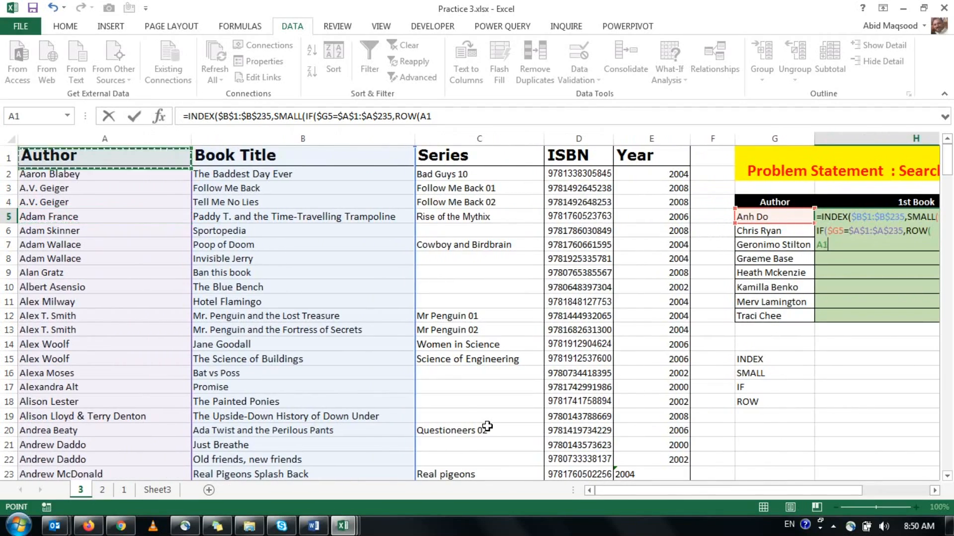
{"action": "key", "text": "ctrl+shift+Down"}
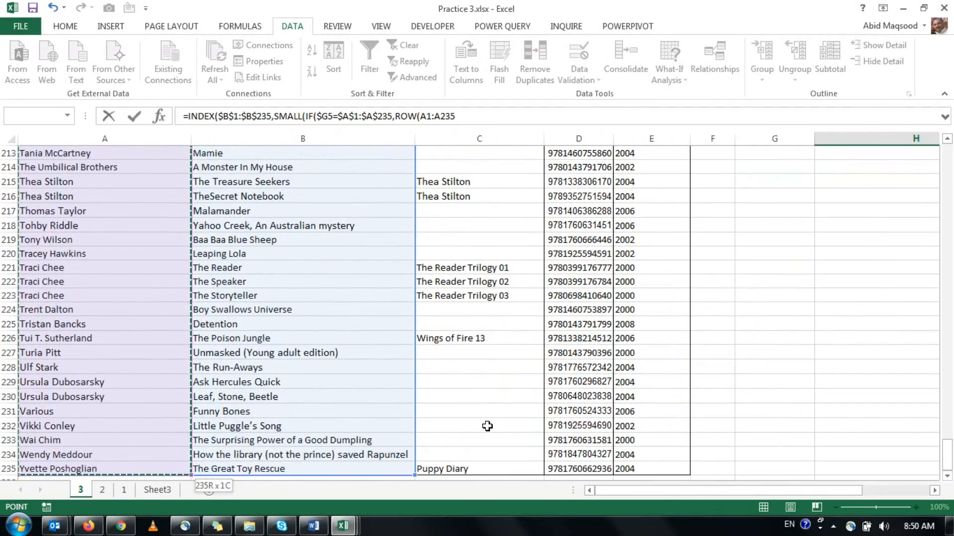
{"action": "key", "text": "F4"}
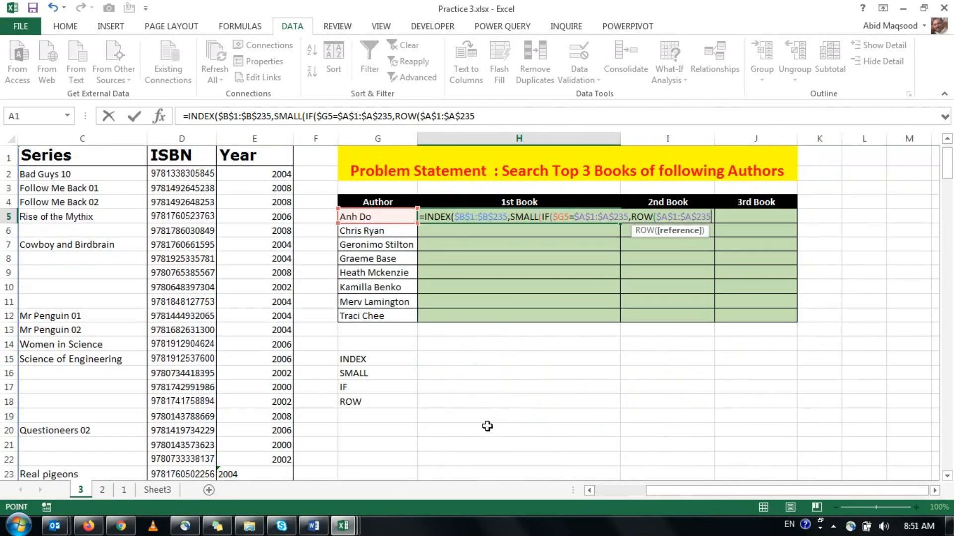
Close the ROW function, subtract ROW($A$1) from it, and add 1.
{"action": "type", "text": ")-ro"}
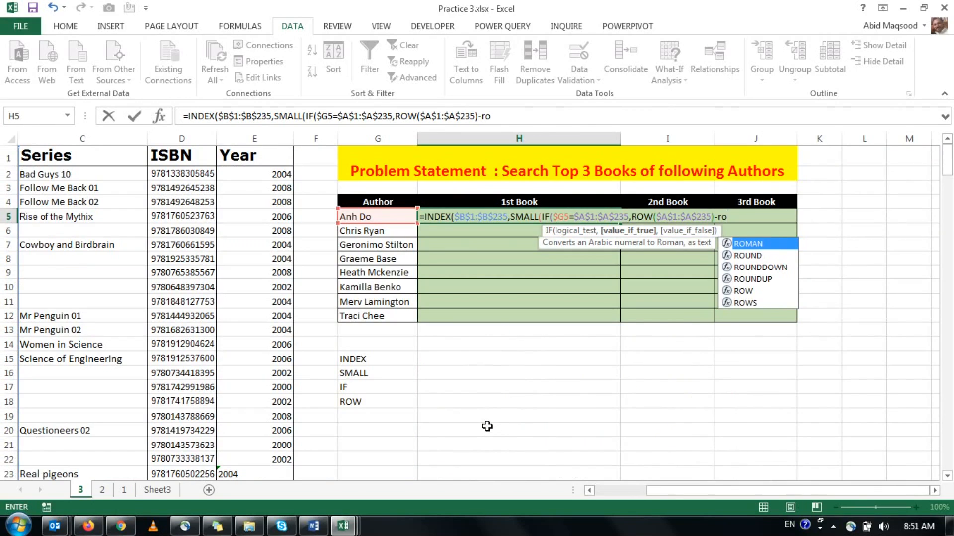
{"action": "type", "text": "w"}
{"action": "key", "text": "Tab"}
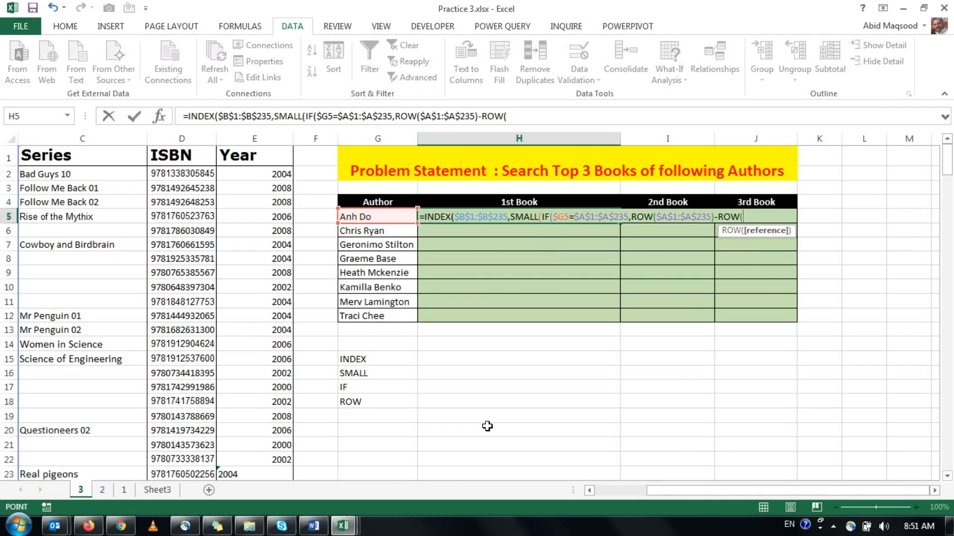
{"action": "key", "text": "ctrl+Home"}
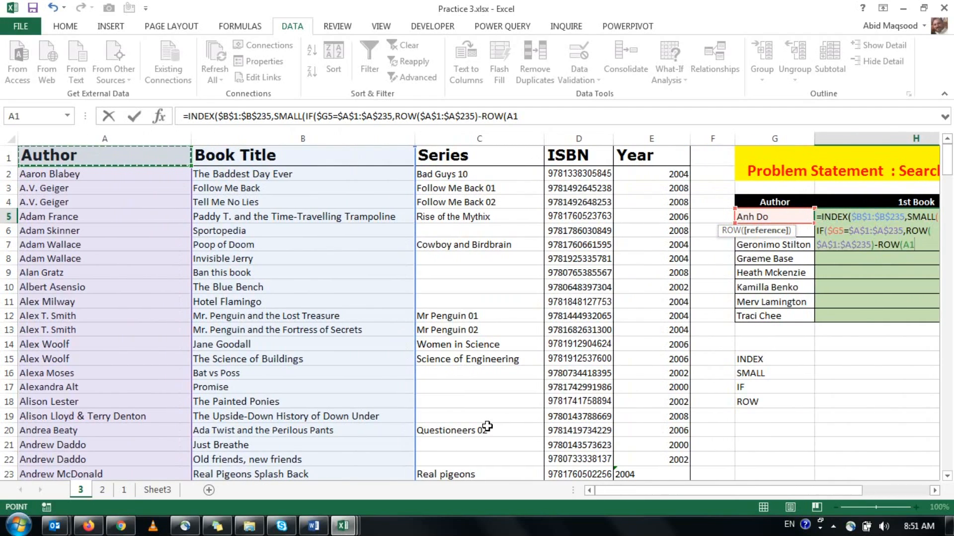
{"action": "key", "text": "F4"}
{"action": "type", "text": ")+1),1)"}
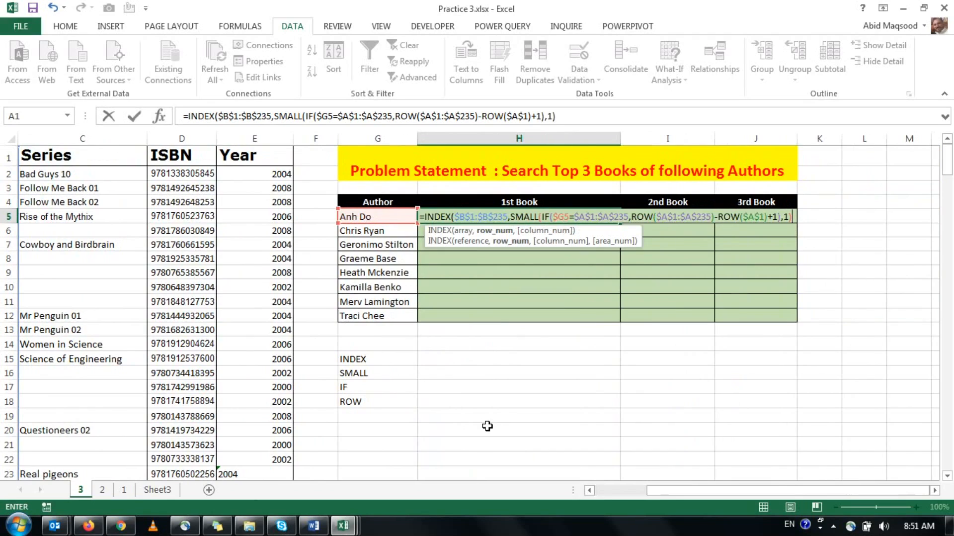
Close the IF, set SMALL's k to 1, enter H5 as an array formula, and check it against sheet 2's filtered titles.
{"action": "key", "text": "ctrl+shift+Return"}
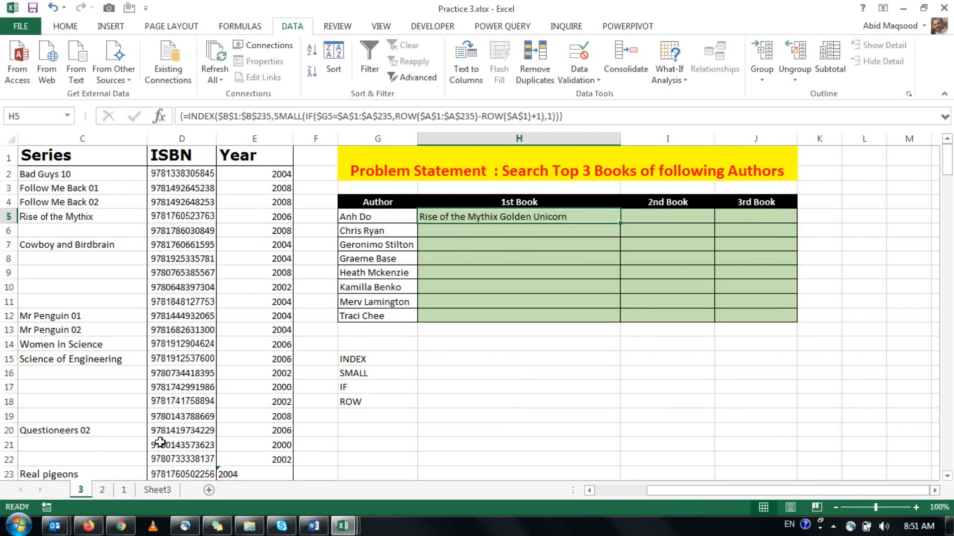
{"action": "left_click", "coordinate": [102, 489]}
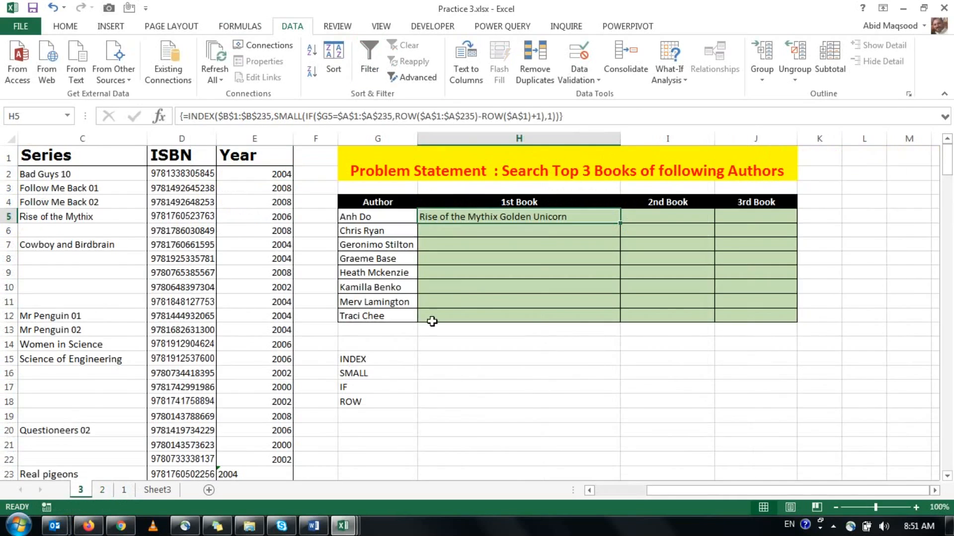
{"action": "left_click", "coordinate": [80, 489]}
Copy H5's formula to I5, change SMALL's k to 2, and enter it as an array formula.
{"action": "key", "text": "ctrl+c"}
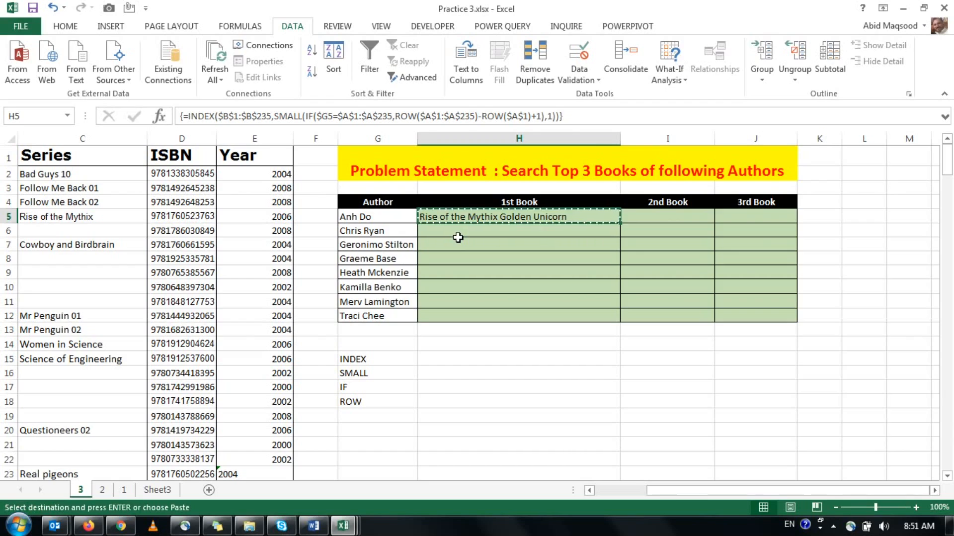
{"action": "key", "text": "Right"}
{"action": "key", "text": "ctrl+v"}
{"action": "key", "text": "F2"}
{"action": "key", "text": "Left"}
{"action": "key", "text": "BackSpace"}
{"action": "type", "text": "2"}
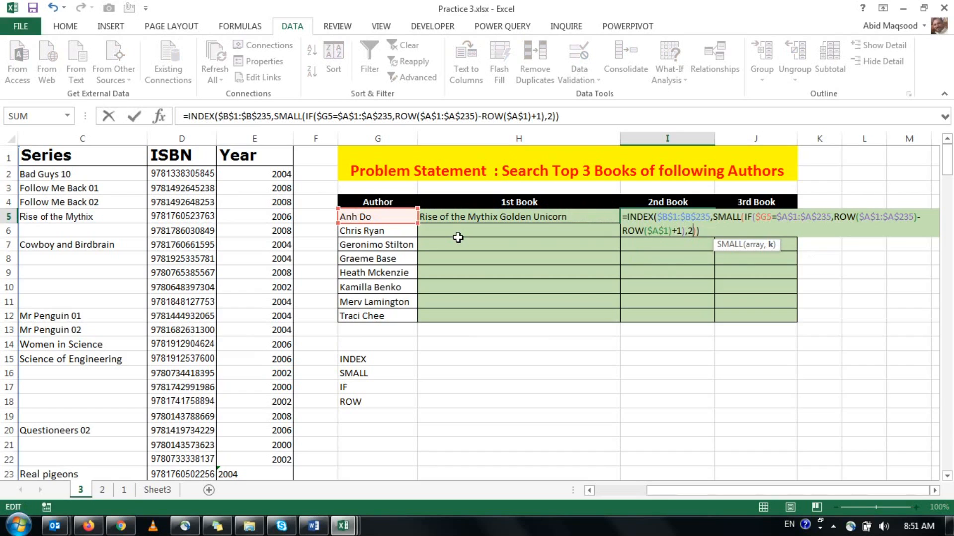
{"action": "key", "text": "ctrl+shift+Return"}
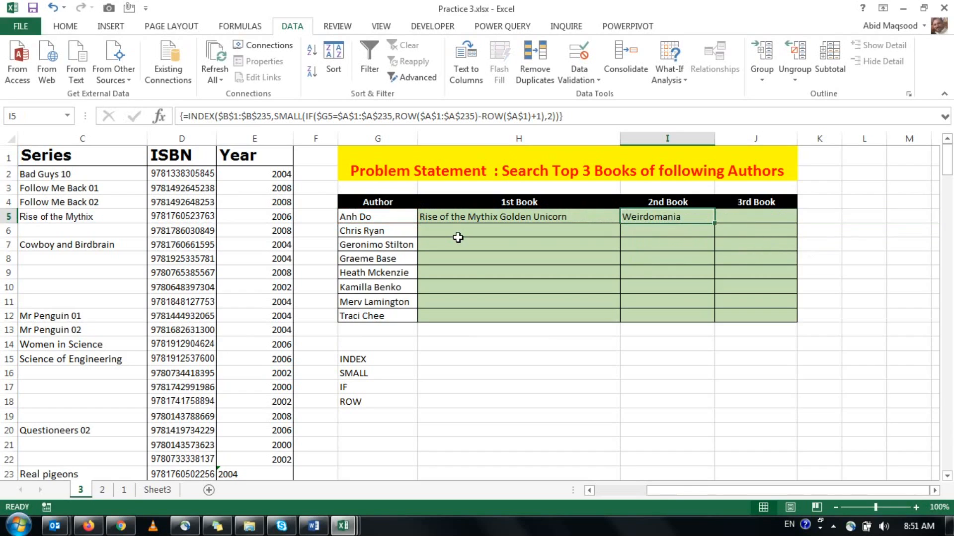
Copy I5's formula to J5, change SMALL's k to 3, and enter it as an array formula.
{"action": "key", "text": "ctrl+c"}
{"action": "key", "text": "Right"}
{"action": "key", "text": "ctrl+v"}
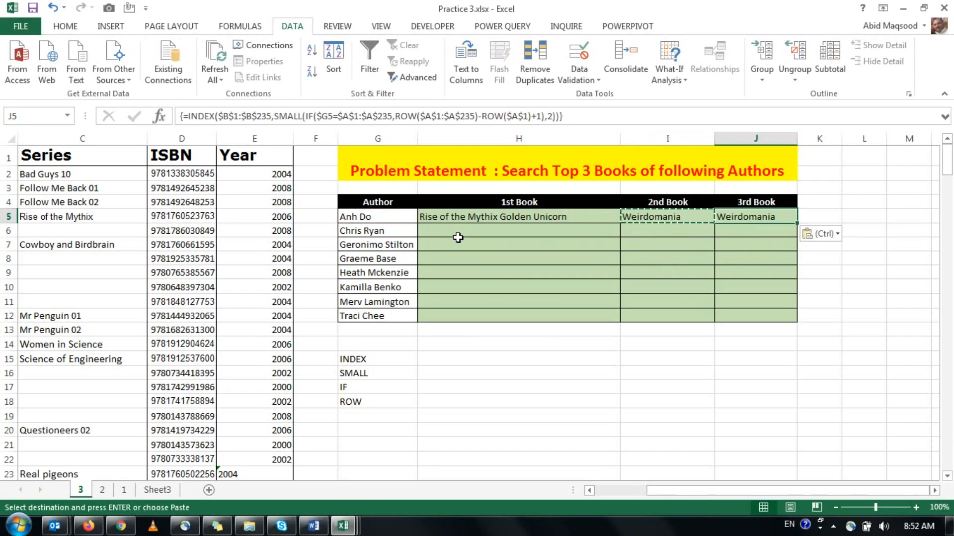
{"action": "key", "text": "F2"}
{"action": "key", "text": "Left"}
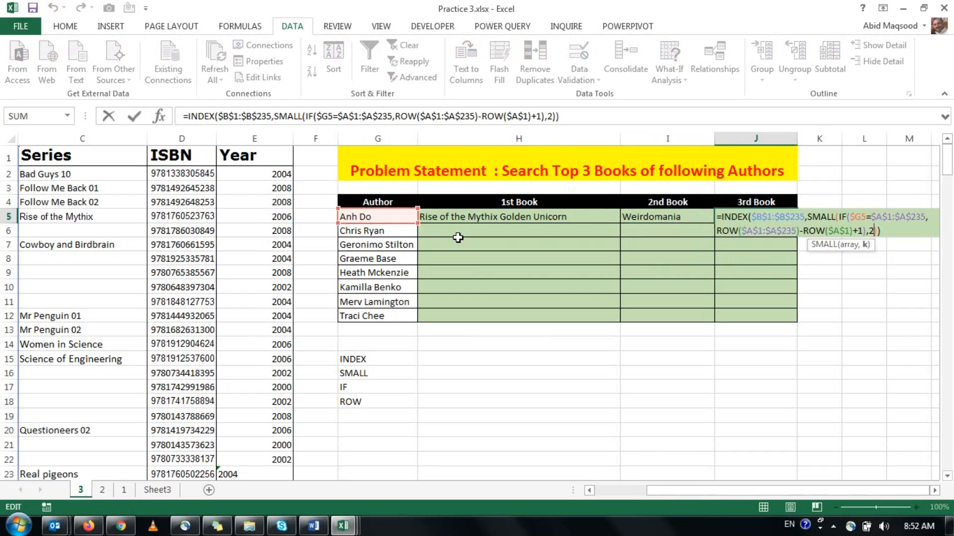
{"action": "key", "text": "BackSpace"}
{"action": "type", "text": "3"}
{"action": "key", "text": "ctrl+shift+Return"}
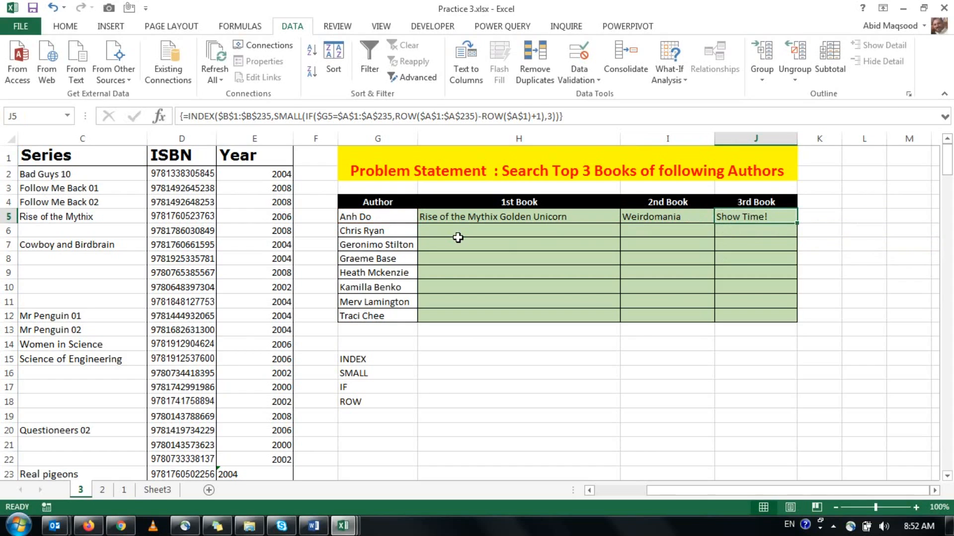
Select the first three filtered book titles on sheet 2 for comparison with the results, and return to sheet 3.
{"action": "left_click", "coordinate": [102, 490]}
{"action": "left_click_drag", "start_coordinate": [248, 173], "coordinate": [252, 201]}
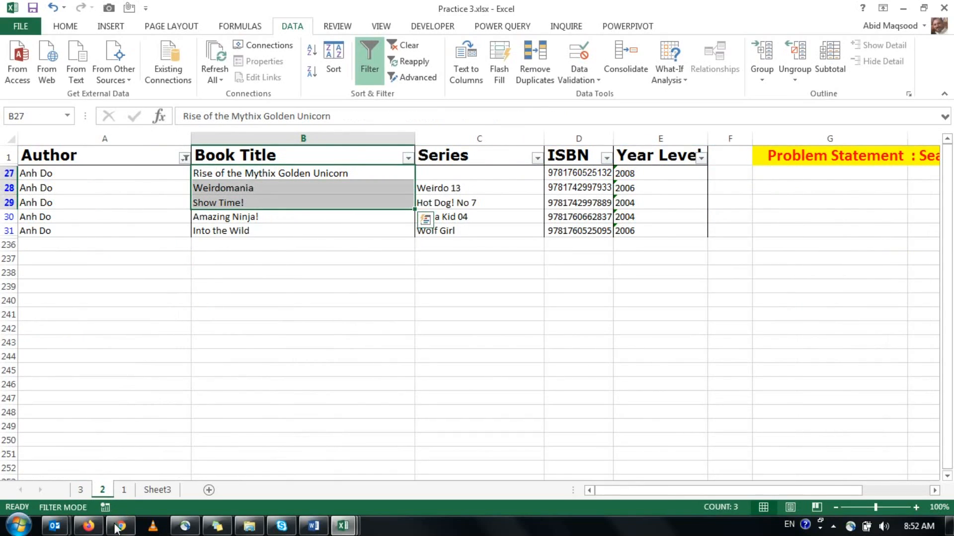
{"action": "left_click", "coordinate": [80, 489]}
Fill the formulas in H5:J5 down to row 12 for the remaining authors, and select H6.
{"action": "left_click_drag", "start_coordinate": [491, 215], "coordinate": [739, 215]}
{"action": "double_click", "coordinate": [797, 222]}
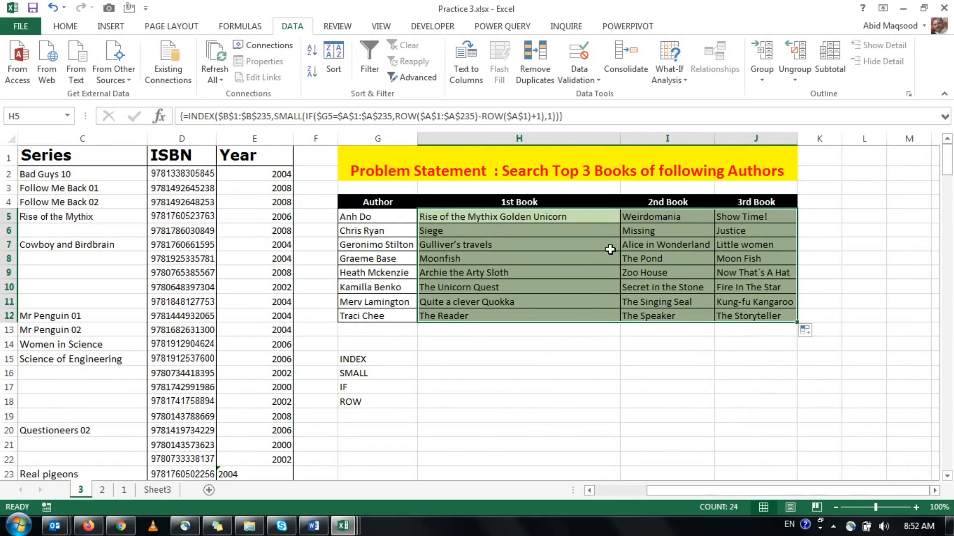
{"action": "left_click", "coordinate": [538, 227]}
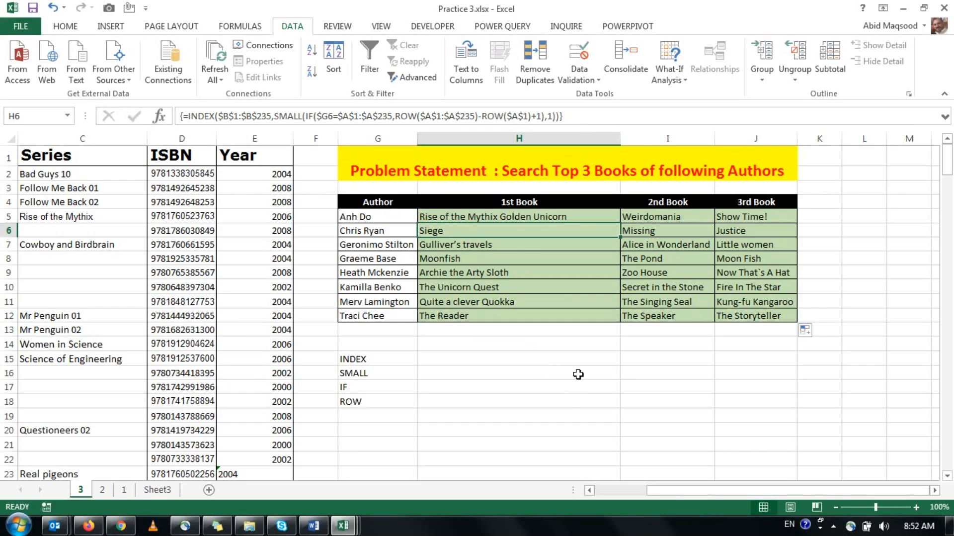
{"action": "mouse_move", "coordinate": [949, 525]}
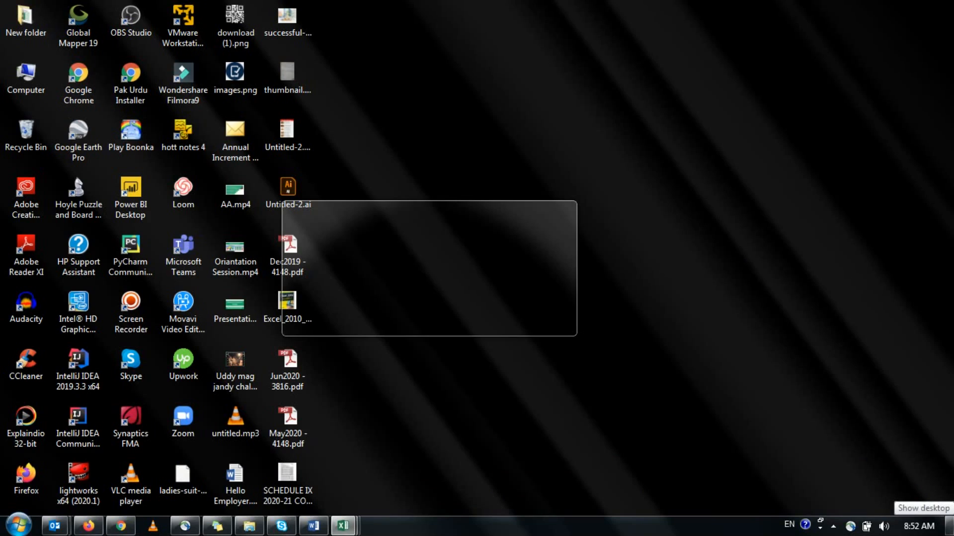